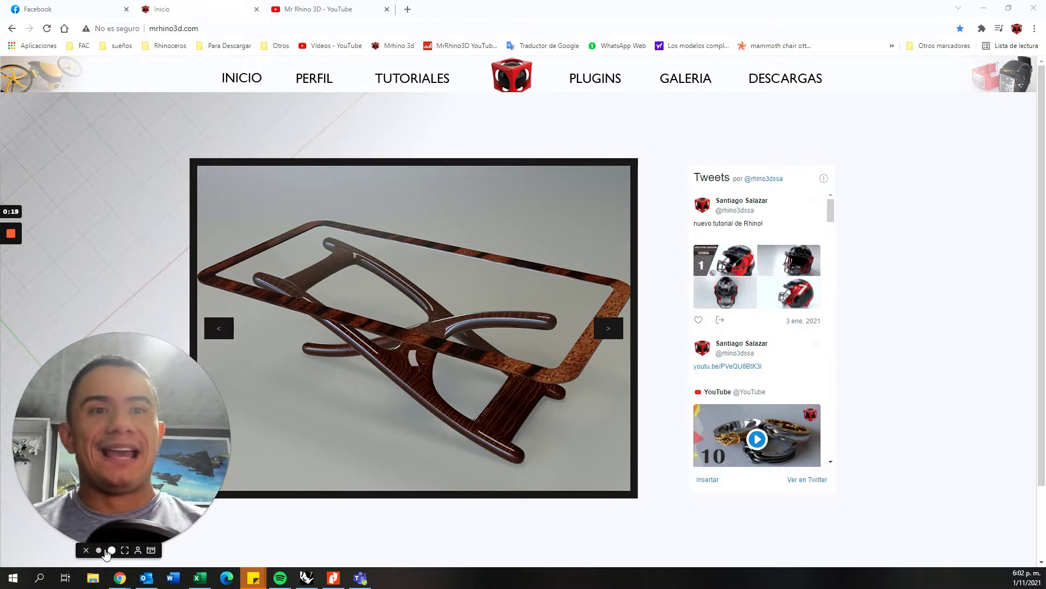
Switch Chrome from the Mr Rhino 3D site to the Facebook post with the lamp photo.
{"action": "left_click", "coordinate": [98, 551]}
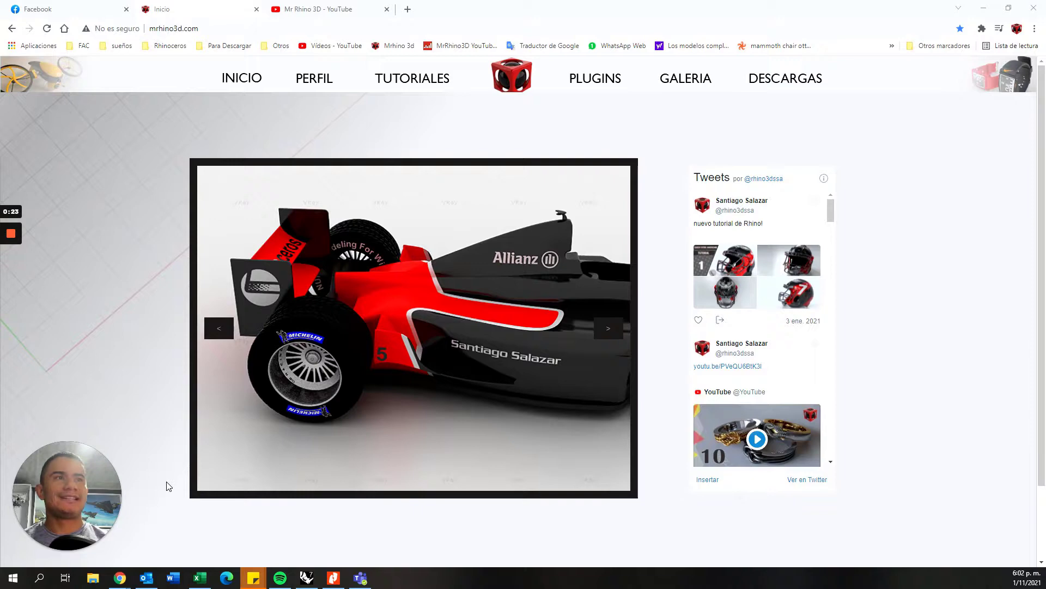
{"action": "key", "text": "ctrl+shift+Tab"}
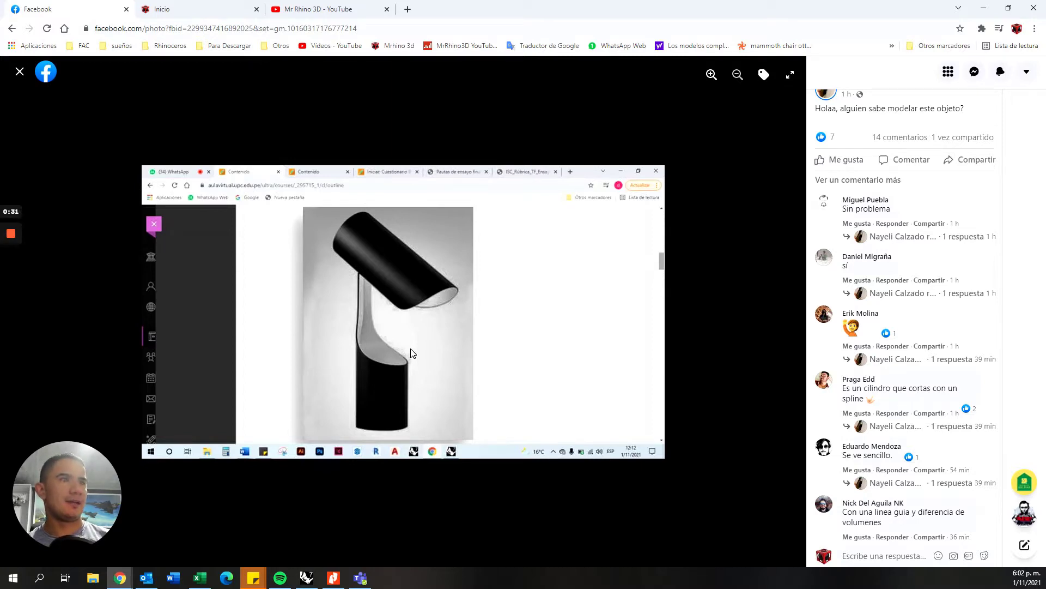
Scroll through the lamp post's comments, then bring Rhinoceros 7 to the front.
{"action": "scroll", "coordinate": [863, 303], "scroll_direction": "up", "scroll_amount": 1}
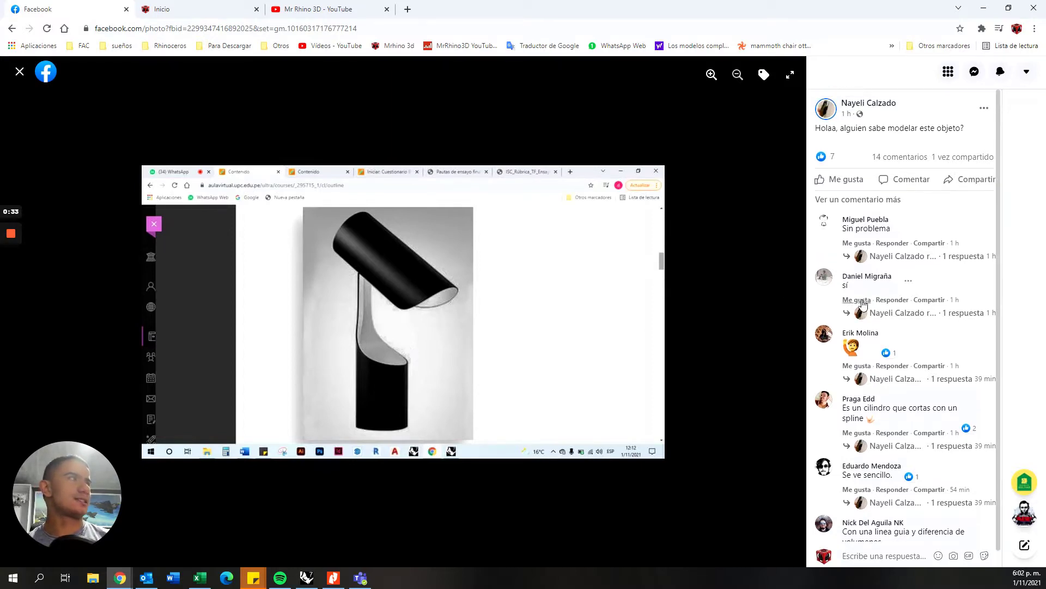
{"action": "scroll", "coordinate": [863, 229], "scroll_direction": "down", "scroll_amount": 1}
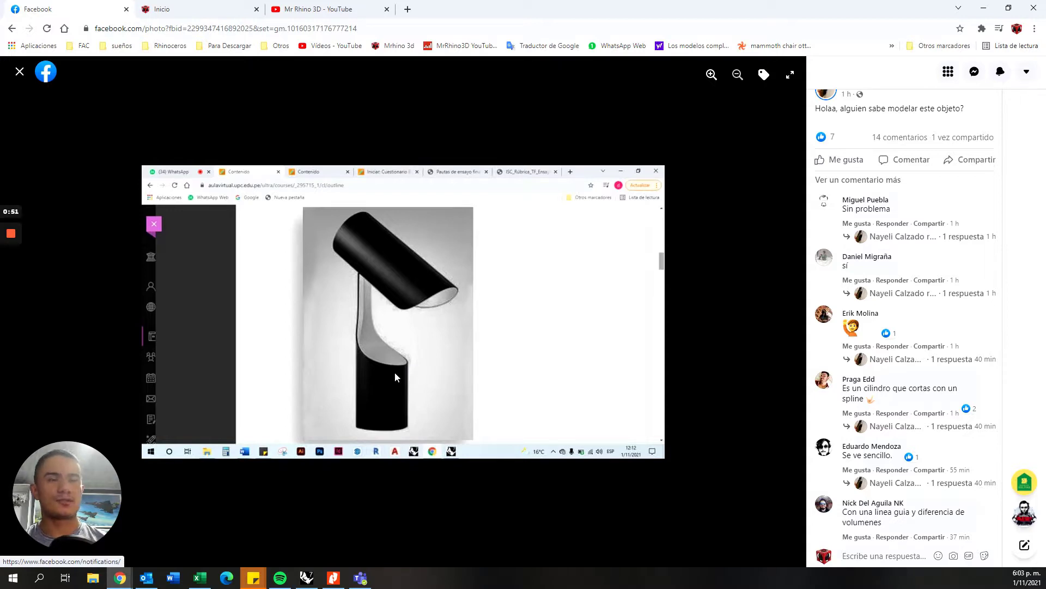
{"action": "left_click", "coordinate": [307, 579]}
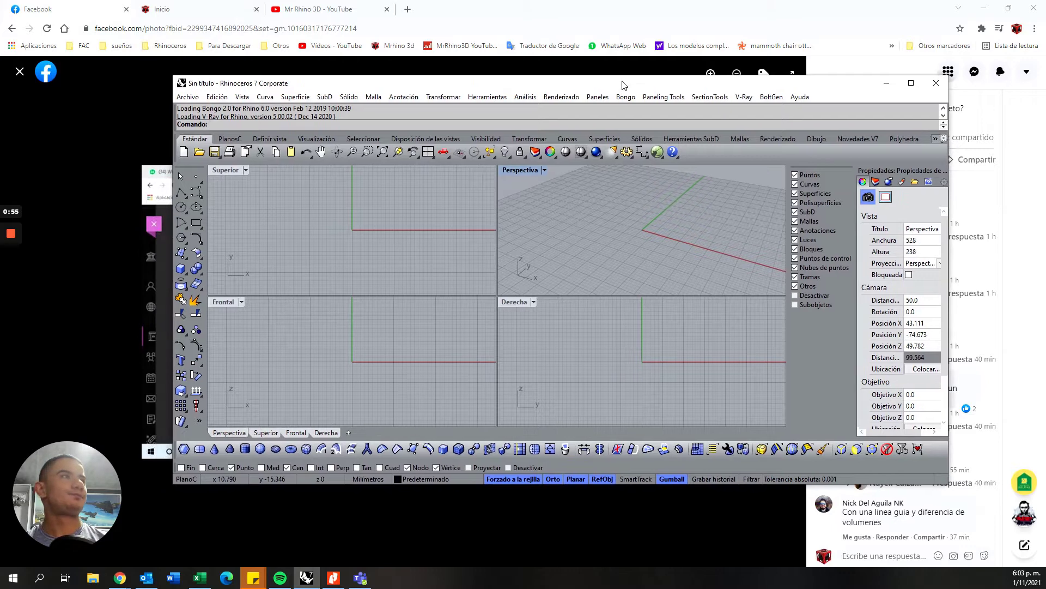
Maximize the Rhino window, recentre the Top viewport, and bring up the Curve menu's circle options.
{"action": "double_click", "coordinate": [623, 84]}
{"action": "right_click_drag", "start_coordinate": [233, 209], "coordinate": [238, 240]}
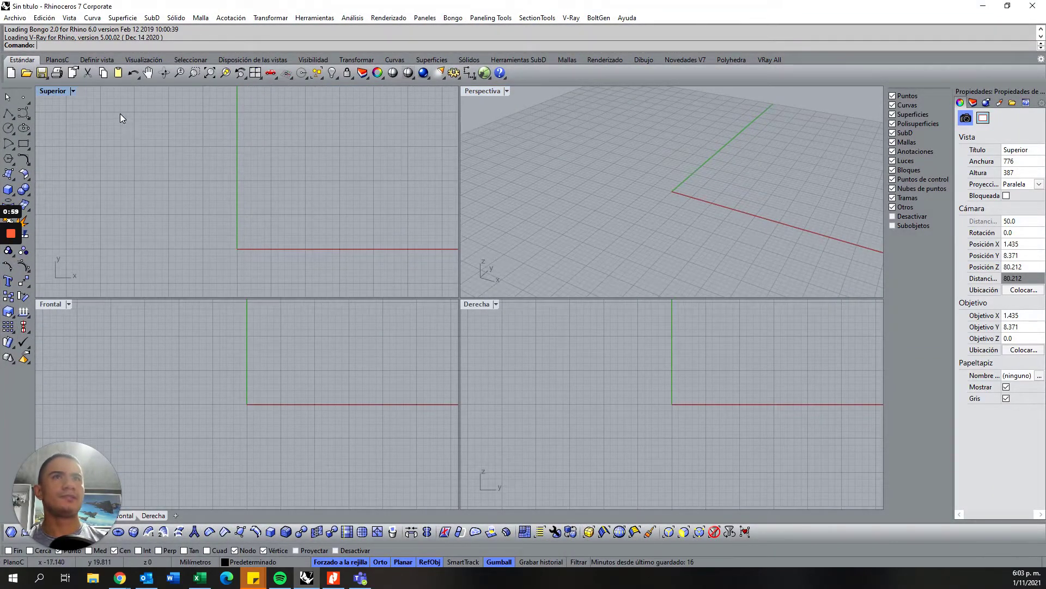
{"action": "right_click_drag", "start_coordinate": [255, 185], "coordinate": [288, 204]}
{"action": "scroll", "coordinate": [295, 180], "scroll_direction": "up", "scroll_amount": 2}
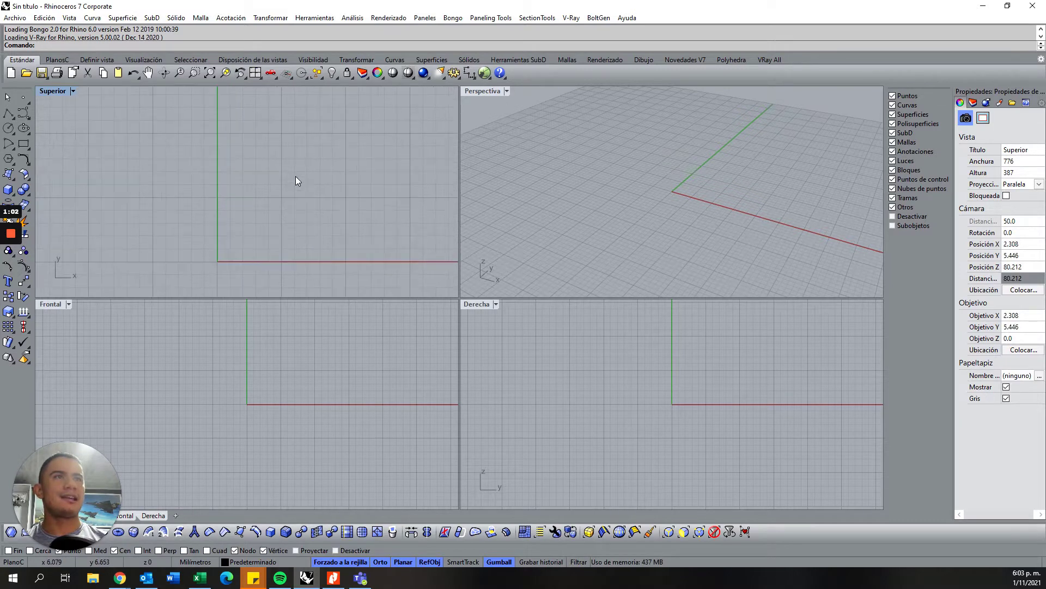
{"action": "left_click", "coordinate": [11, 234]}
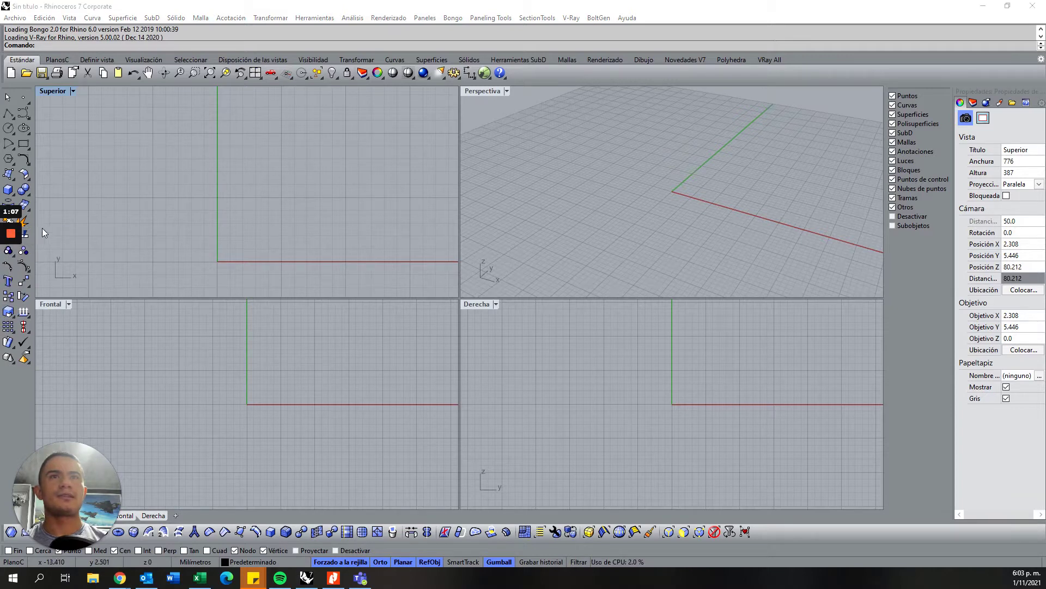
{"action": "left_click", "coordinate": [575, 6]}
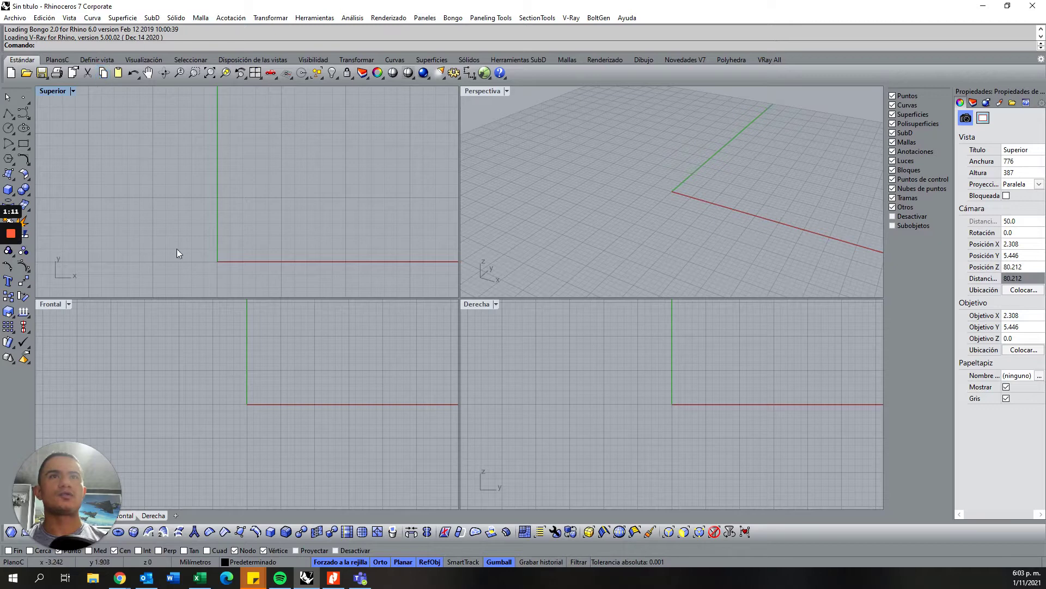
{"action": "left_click", "coordinate": [92, 18]}
{"action": "left_click", "coordinate": [92, 18]}
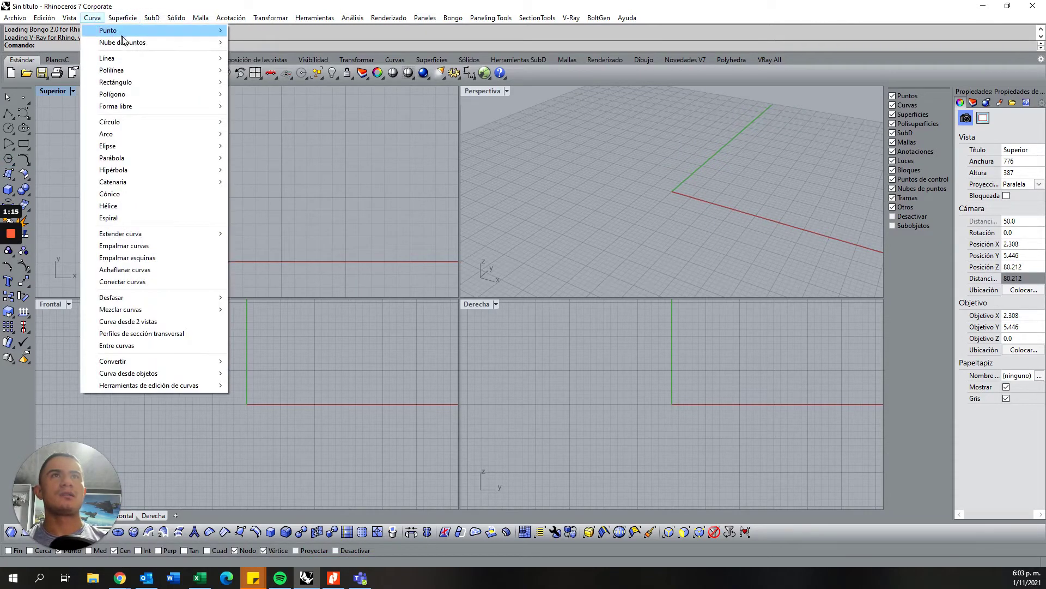
{"action": "mouse_move", "coordinate": [110, 121]}
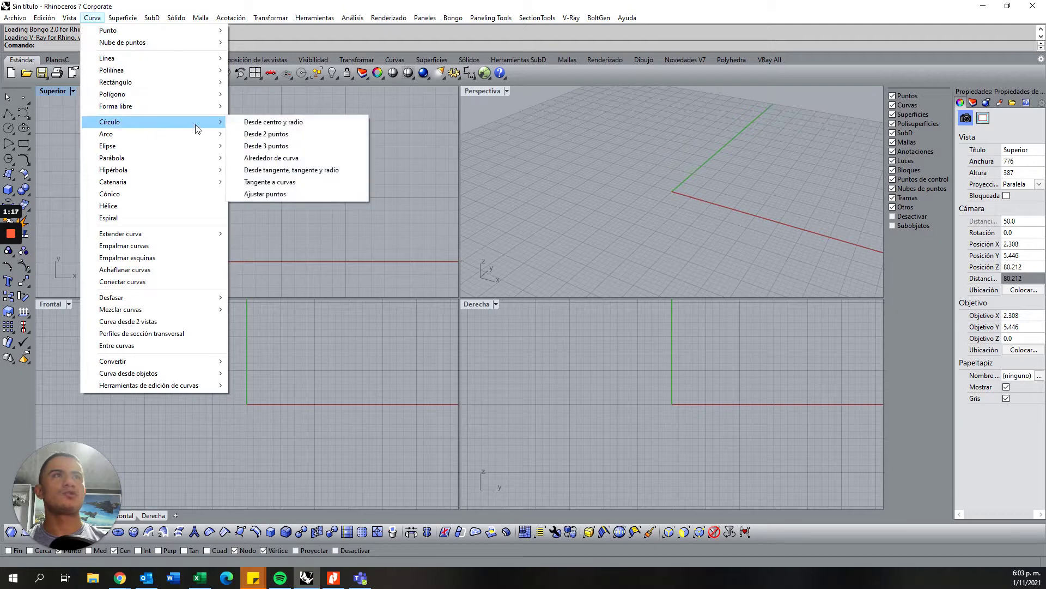
Draw a circle from centre and radius, centred at 5,5 on the Top plane.
{"action": "left_click", "coordinate": [278, 123]}
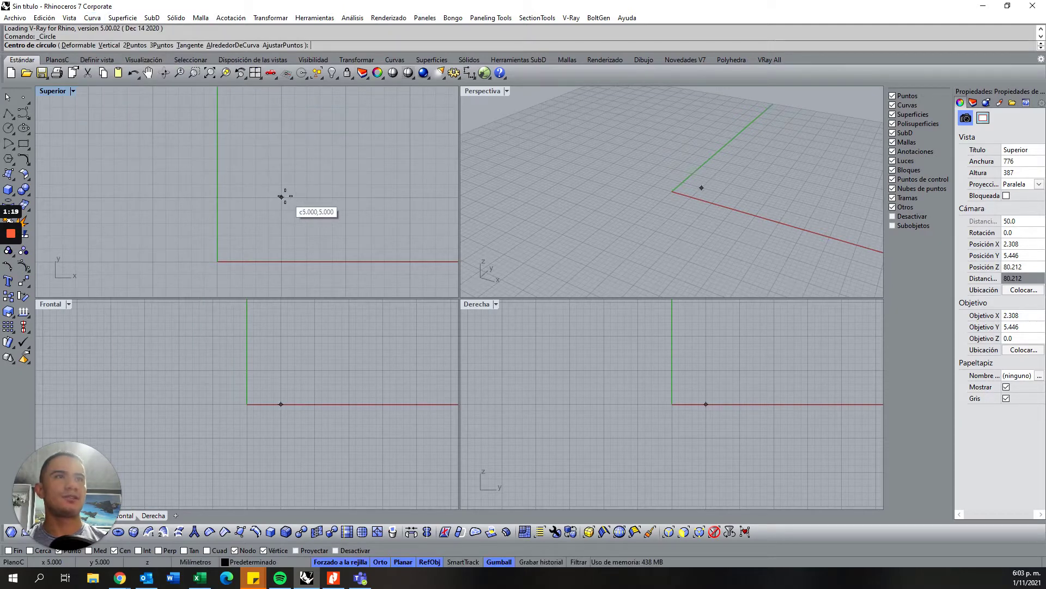
{"action": "left_click", "coordinate": [282, 197]}
{"action": "left_click", "coordinate": [292, 132]}
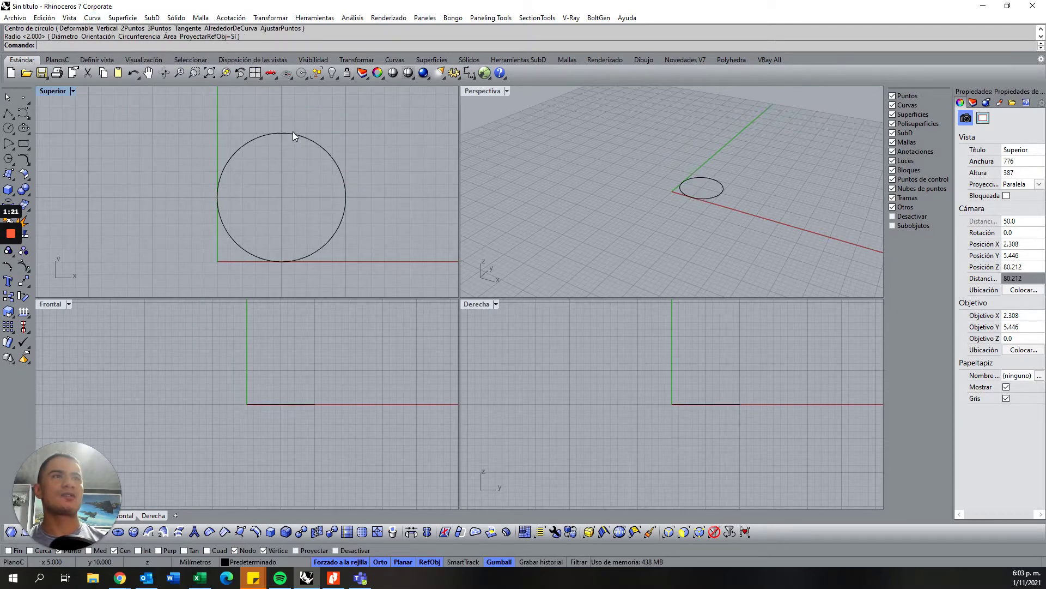
Set the Perspective viewport to Shaded display and select the circle.
{"action": "right_click_drag", "start_coordinate": [777, 170], "coordinate": [774, 154]}
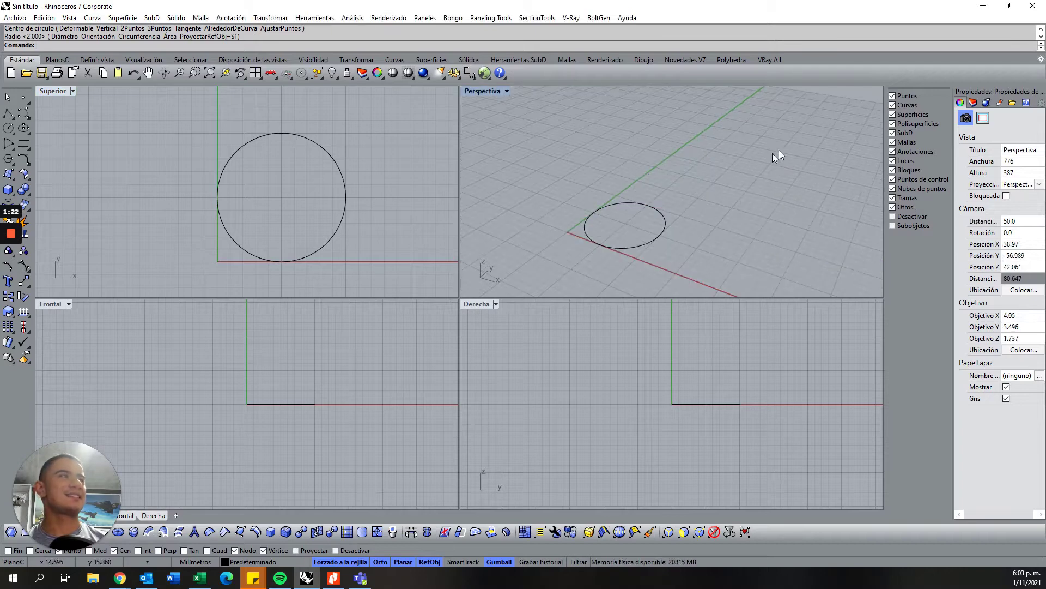
{"action": "left_click", "coordinate": [506, 91]}
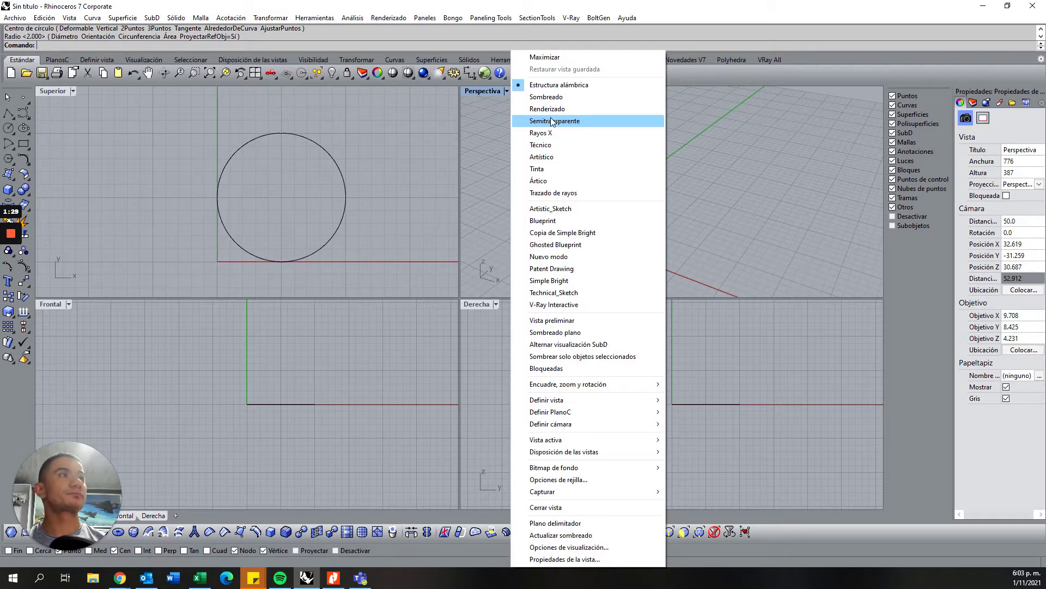
{"action": "left_click", "coordinate": [548, 101]}
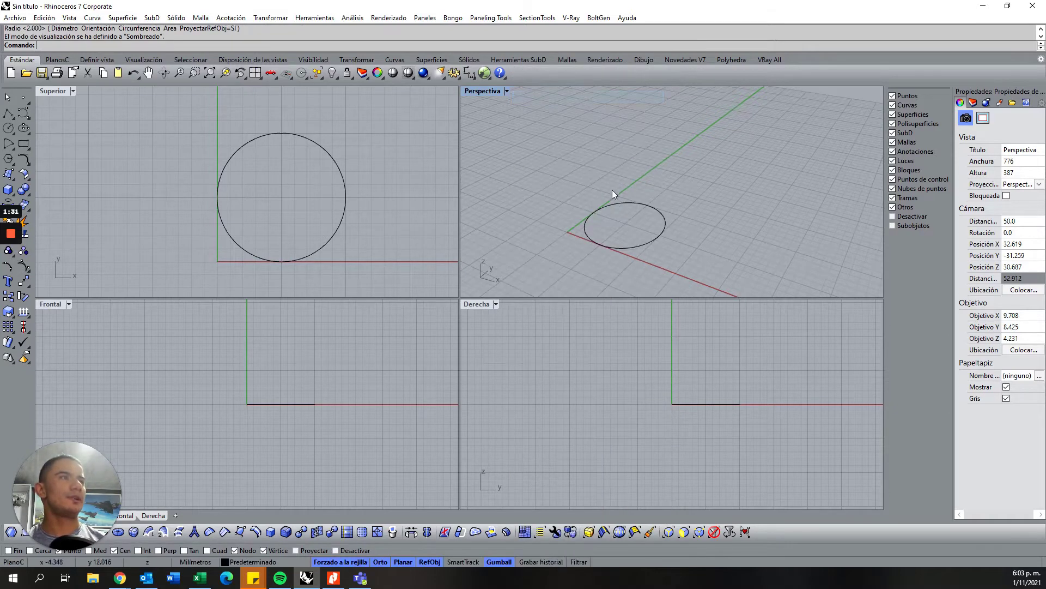
{"action": "left_click", "coordinate": [624, 217]}
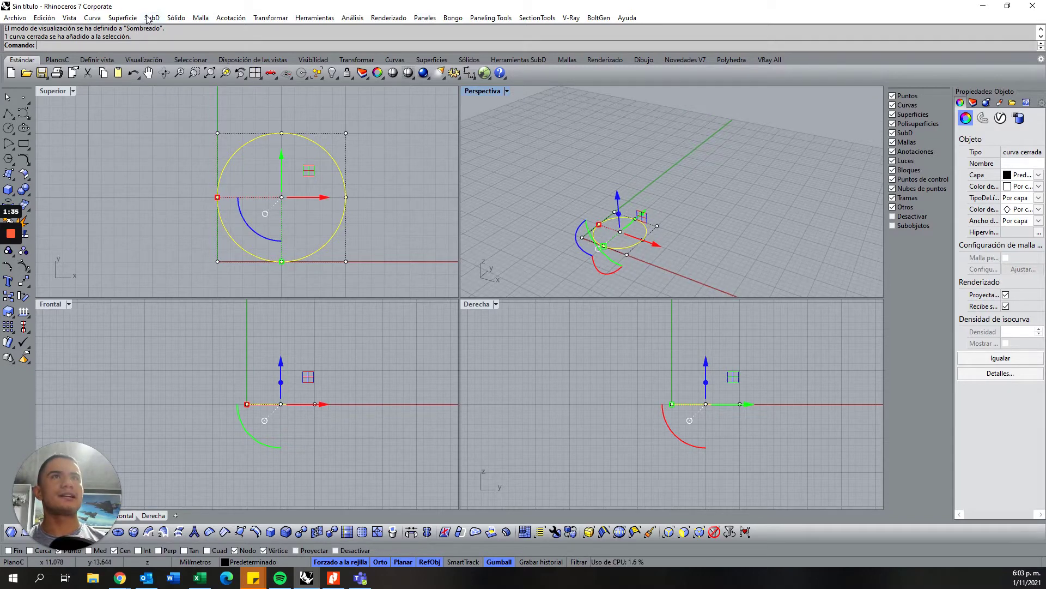
{"action": "left_click_drag", "start_coordinate": [619, 218], "coordinate": [623, 125]}
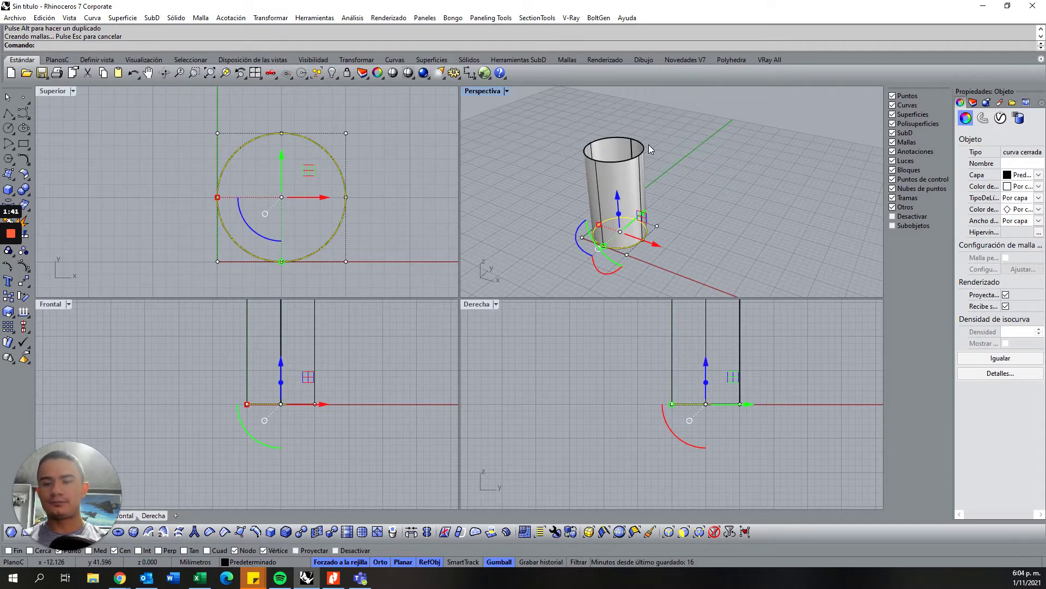
{"action": "key", "text": "ctrl+z"}
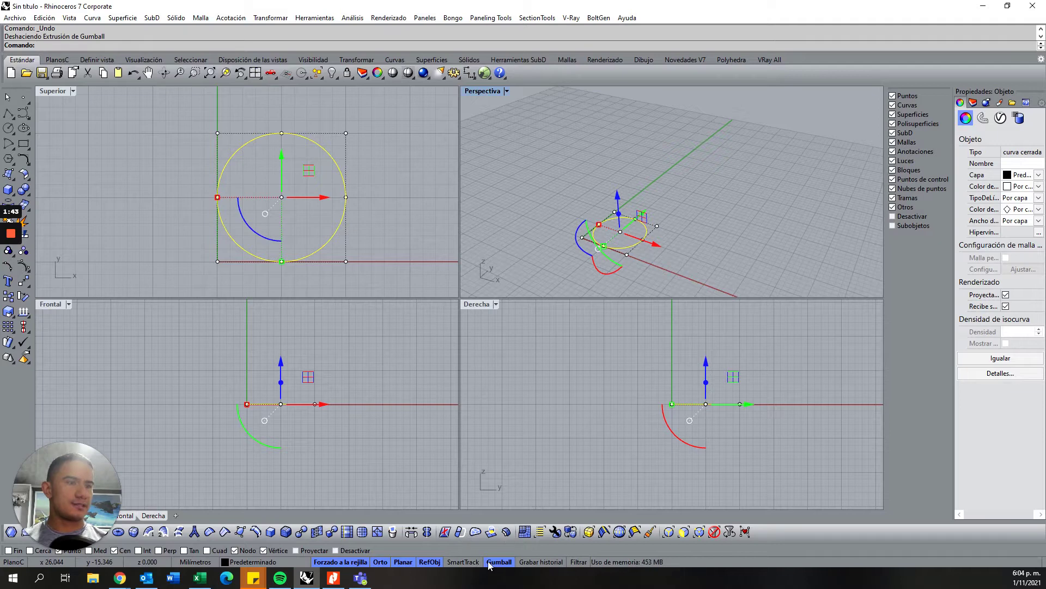
{"action": "left_click", "coordinate": [496, 562]}
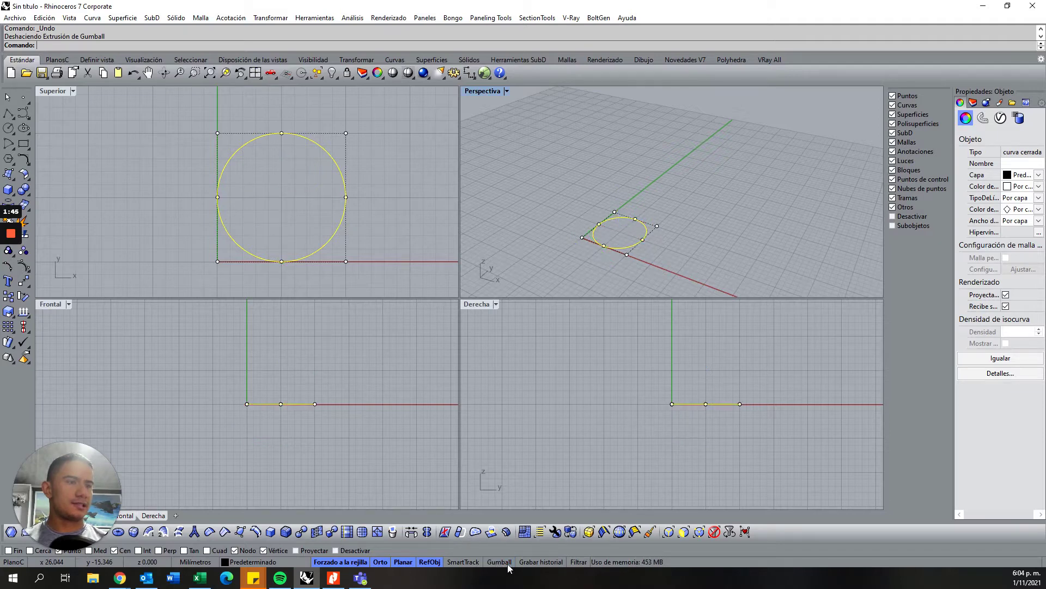
{"action": "left_click", "coordinate": [500, 562]}
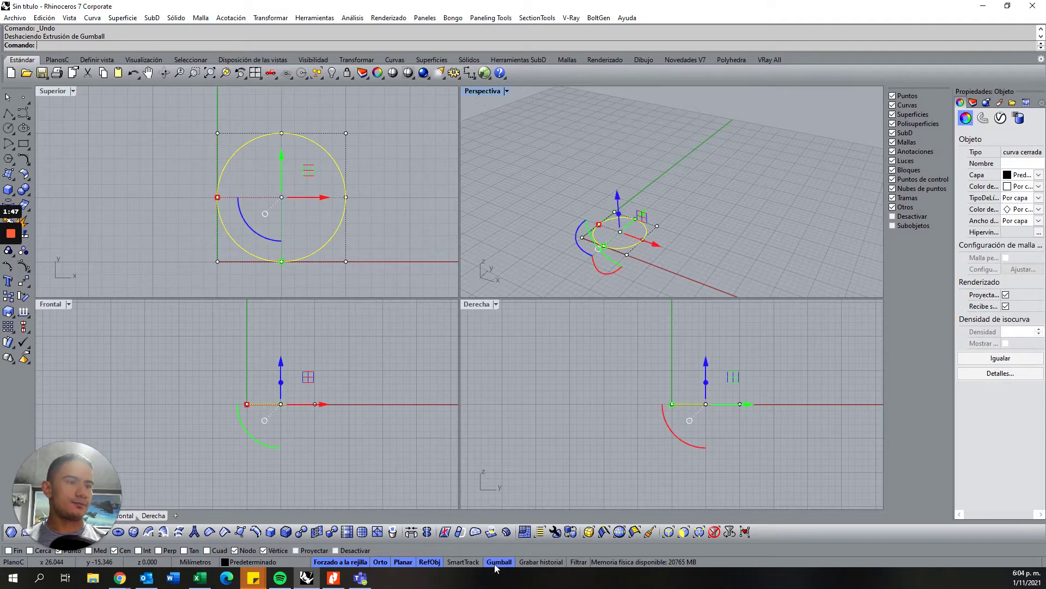
{"action": "mouse_move", "coordinate": [616, 220]}
{"action": "right_mouse_down"}
{"action": "mouse_move", "coordinate": [603, 214]}
{"action": "mouse_move", "coordinate": [607, 224]}
{"action": "right_mouse_up"}
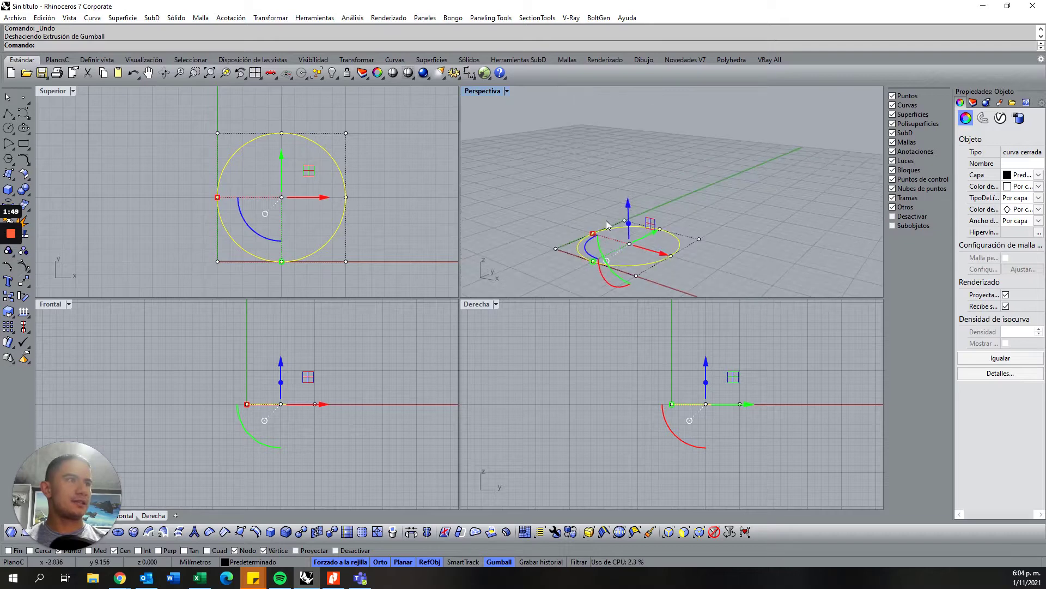
{"action": "left_click_drag", "start_coordinate": [628, 225], "coordinate": [622, 98]}
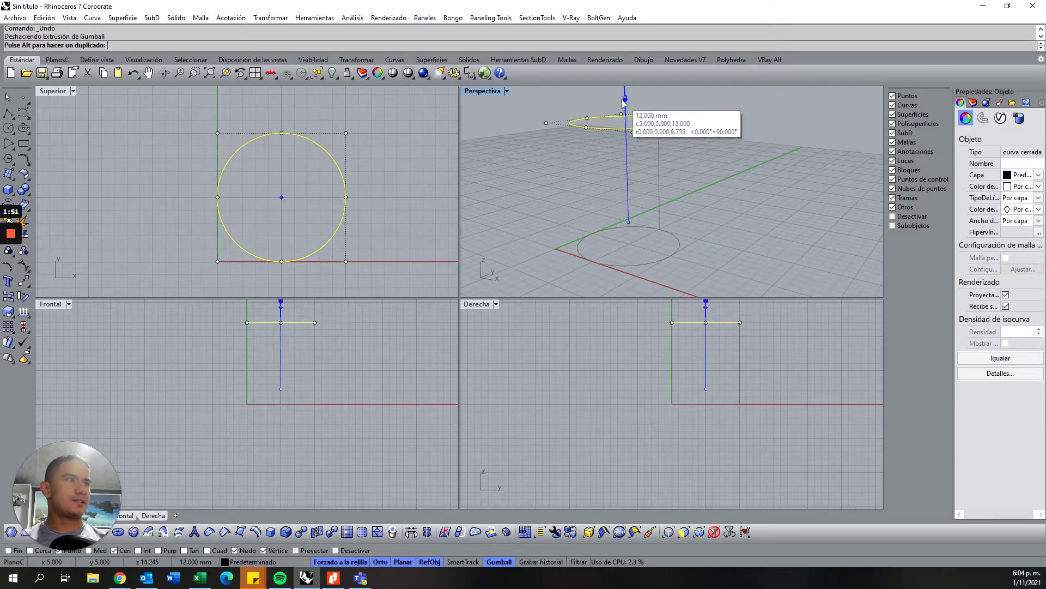
{"action": "right_click_drag", "start_coordinate": [621, 212], "coordinate": [628, 218]}
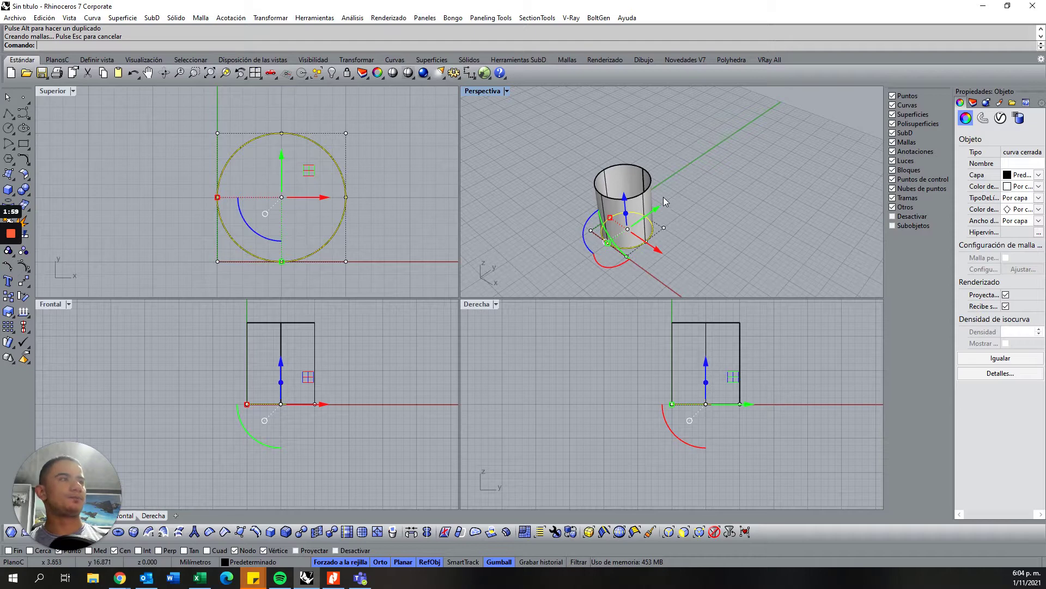
{"action": "left_click", "coordinate": [667, 185]}
{"action": "left_click", "coordinate": [651, 207]}
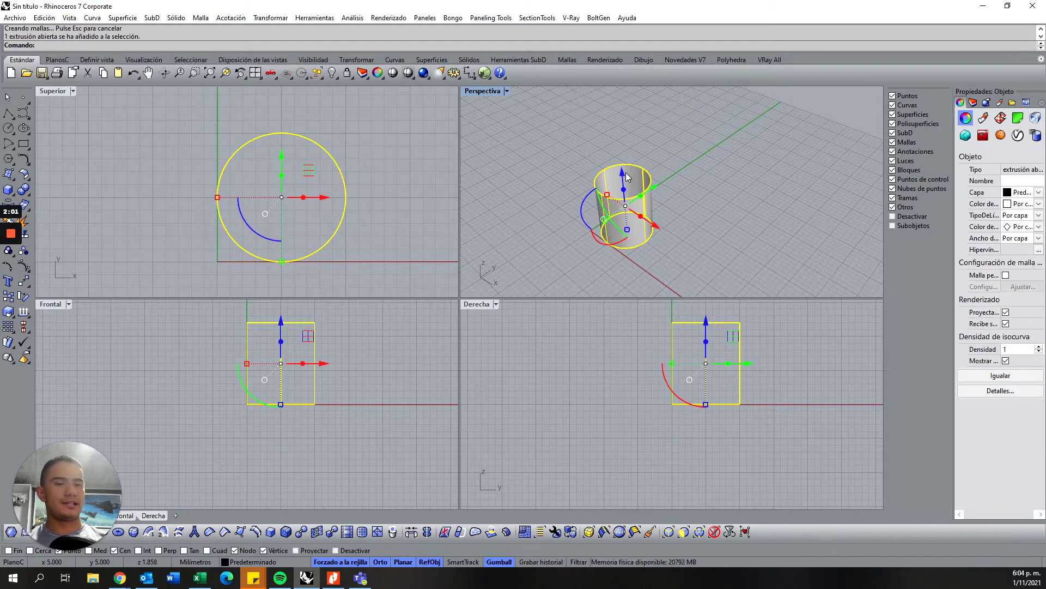
{"action": "key", "text": "Delete"}
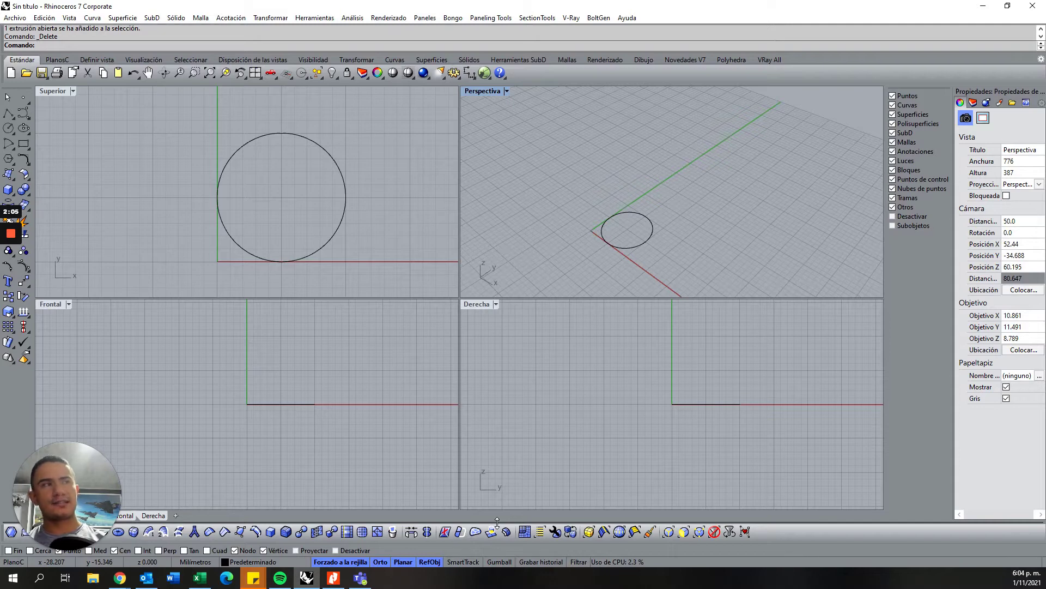
Extrude the planar circle into a 25 mm tall solid cylinder.
{"action": "left_click", "coordinate": [621, 214]}
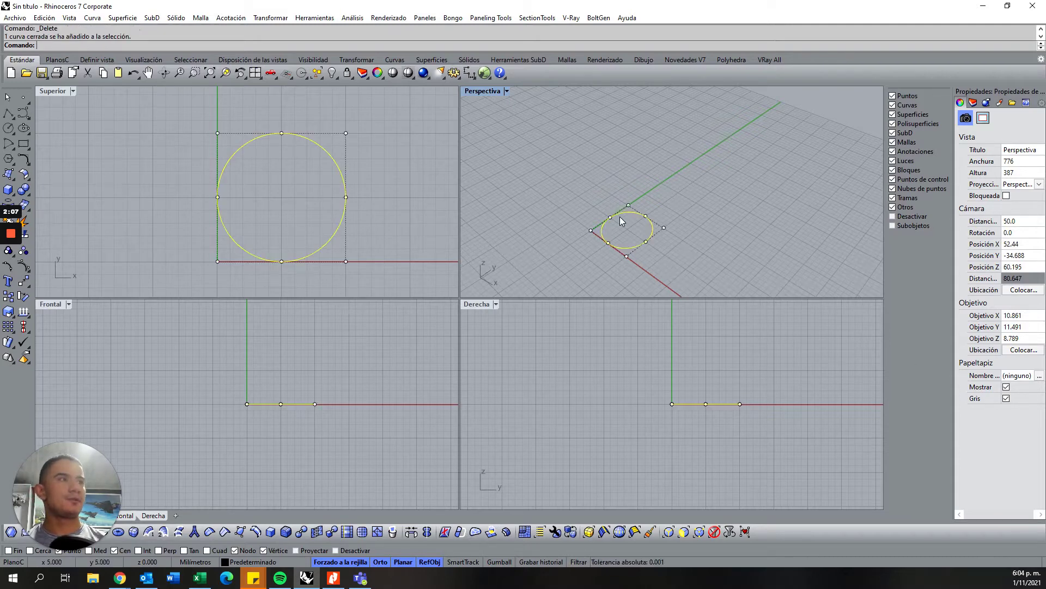
{"action": "left_click", "coordinate": [180, 18]}
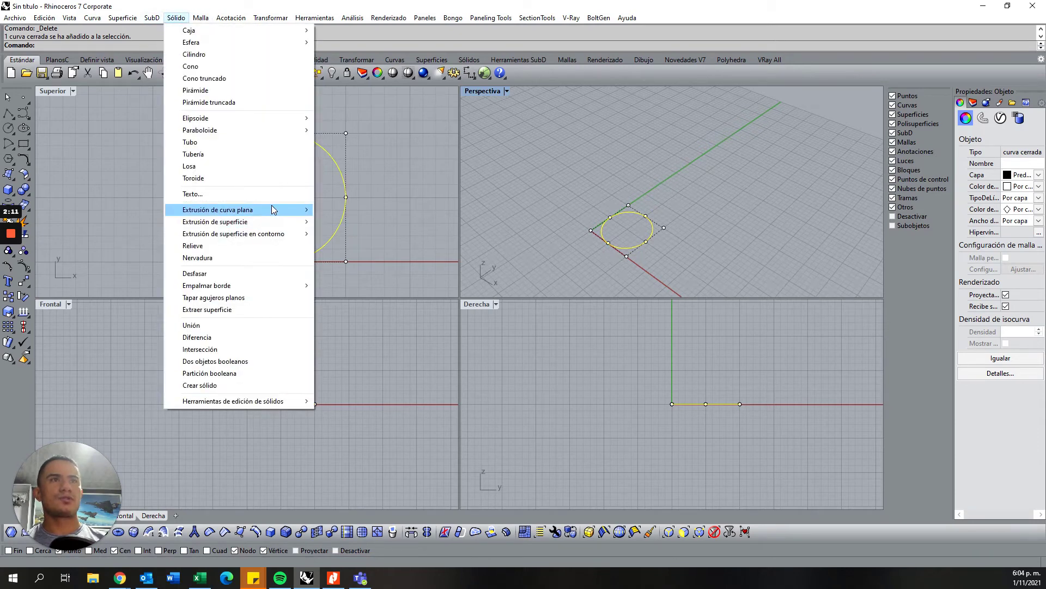
{"action": "mouse_move", "coordinate": [218, 210]}
{"action": "left_click", "coordinate": [371, 209]}
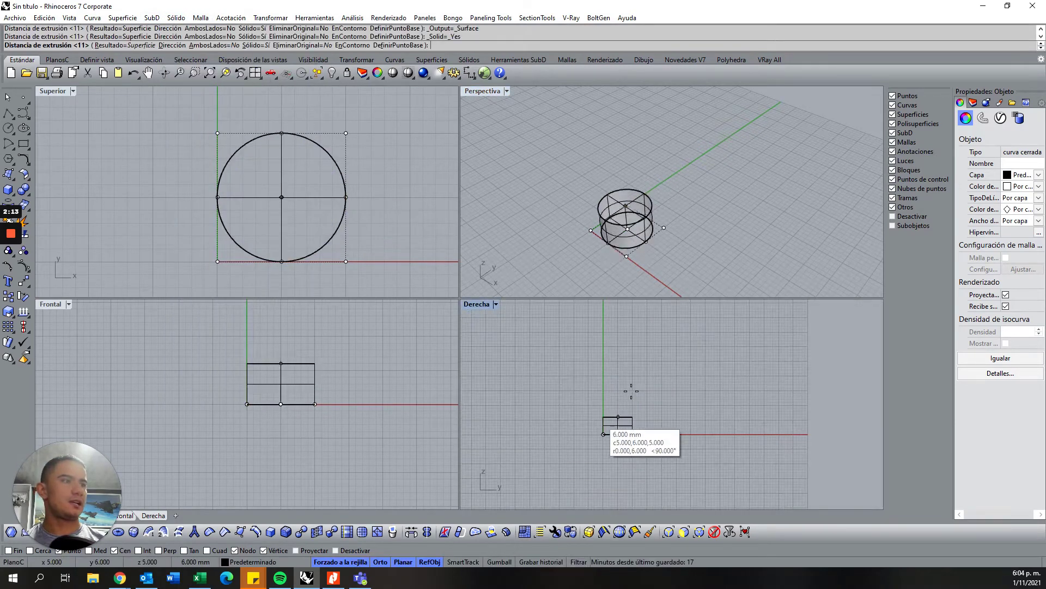
{"action": "left_click", "coordinate": [633, 361]}
Orbit the Perspective view to inspect the cylinder from below and above.
{"action": "mouse_move", "coordinate": [661, 268]}
{"action": "right_mouse_down"}
{"action": "mouse_move", "coordinate": [599, 207]}
{"action": "mouse_move", "coordinate": [674, 278]}
{"action": "right_mouse_up"}
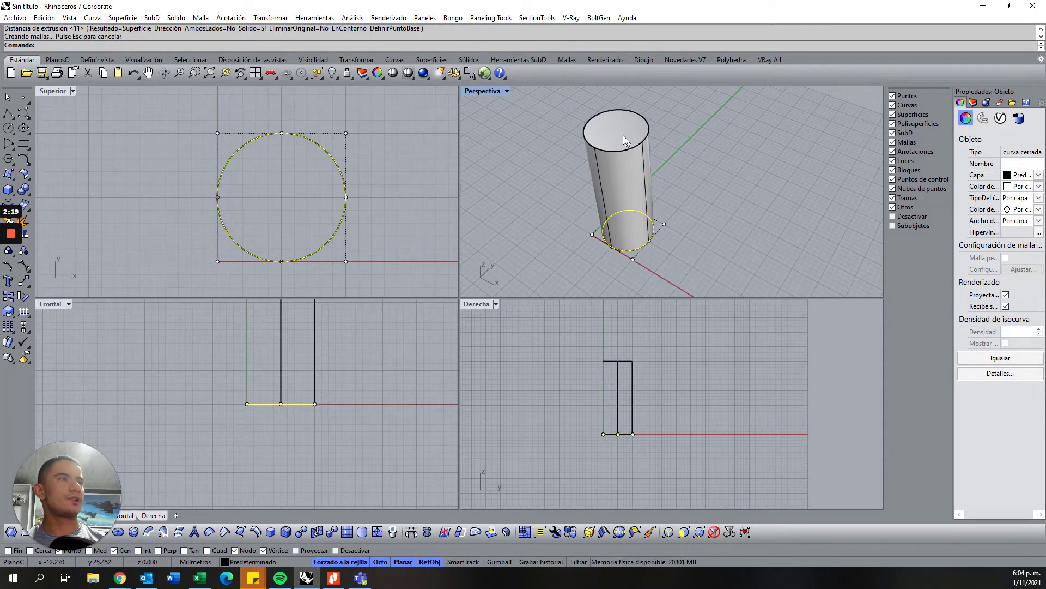
{"action": "left_click", "coordinate": [558, 113]}
{"action": "right_click_drag", "start_coordinate": [642, 143], "coordinate": [601, 148]}
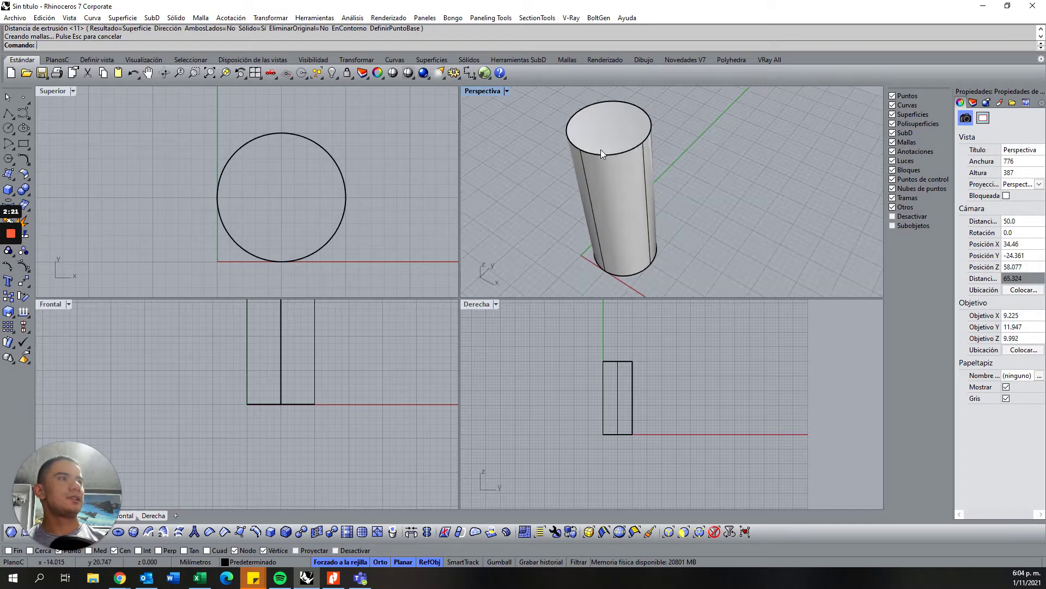
{"action": "right_click_drag", "start_coordinate": [656, 280], "coordinate": [622, 155]}
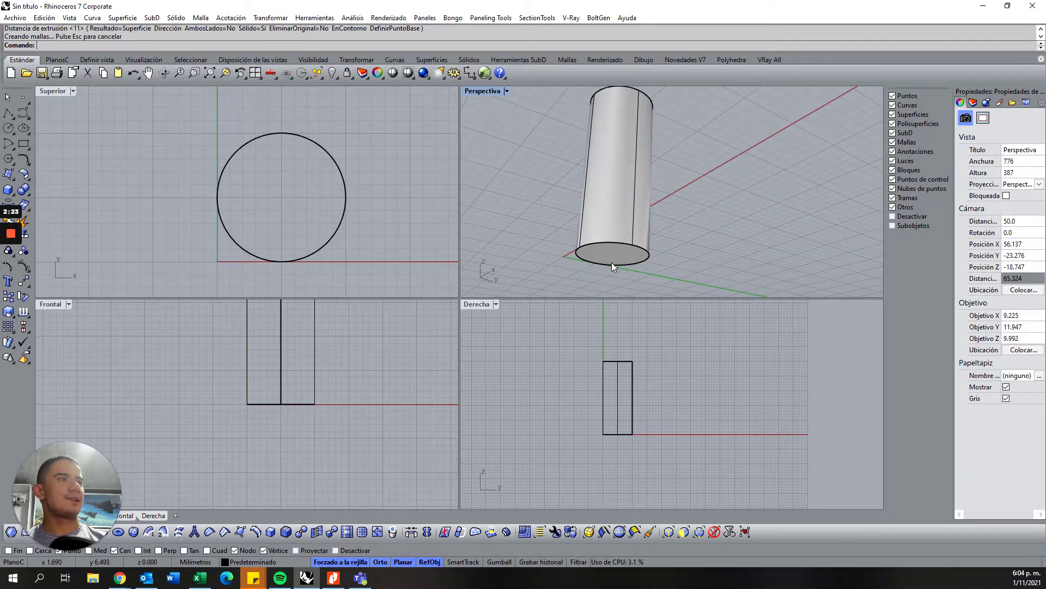
{"action": "right_click_drag", "start_coordinate": [615, 274], "coordinate": [603, 250]}
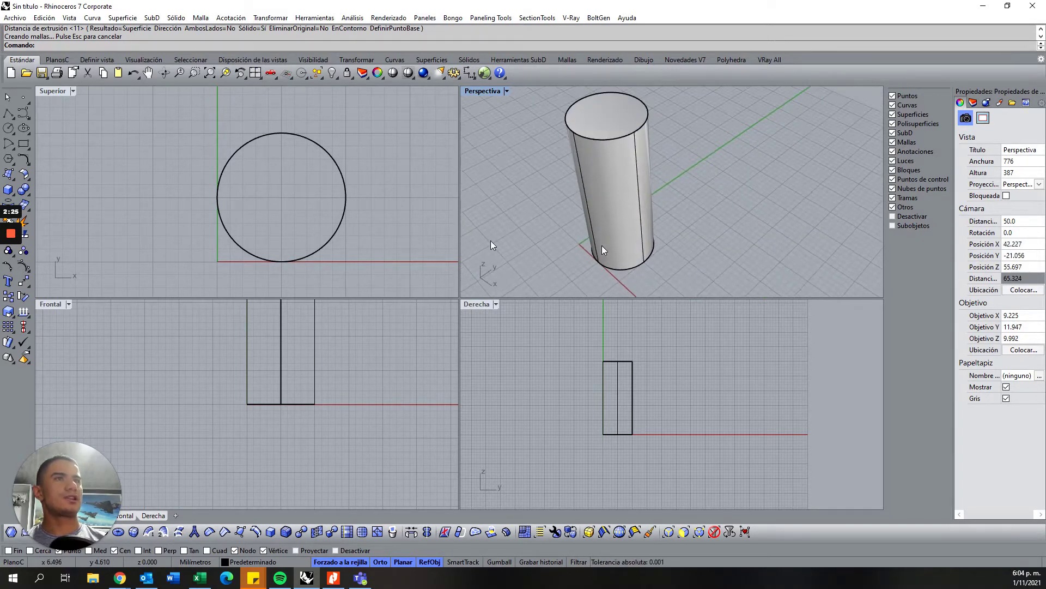
Offset the base circle 0.5 mm inward with Desfasar.
{"action": "left_click", "coordinate": [318, 142]}
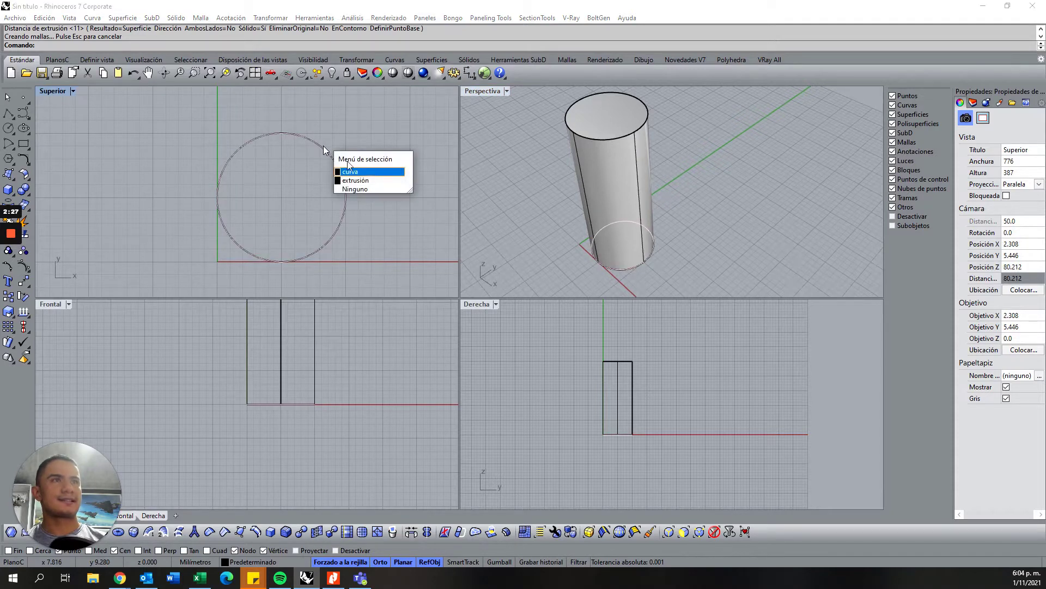
{"action": "left_click", "coordinate": [366, 171]}
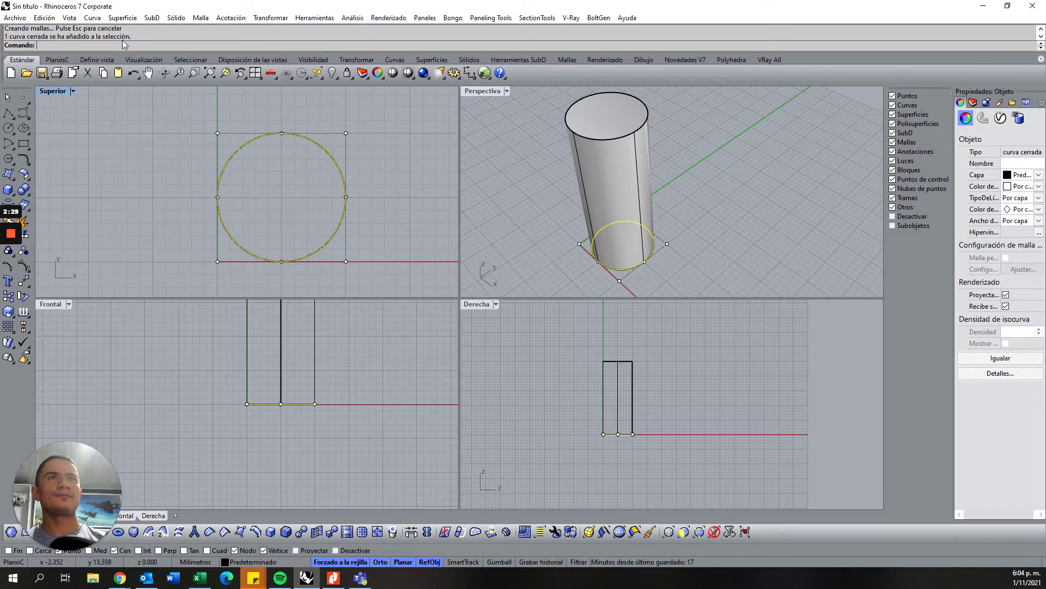
{"action": "type", "text": "Desfa"}
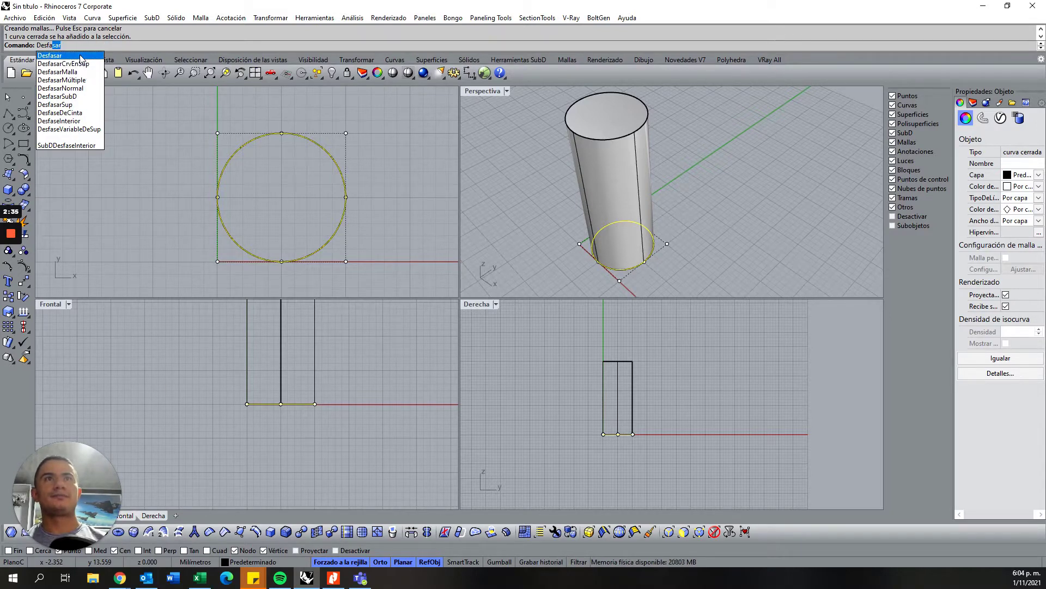
{"action": "left_click", "coordinate": [82, 56]}
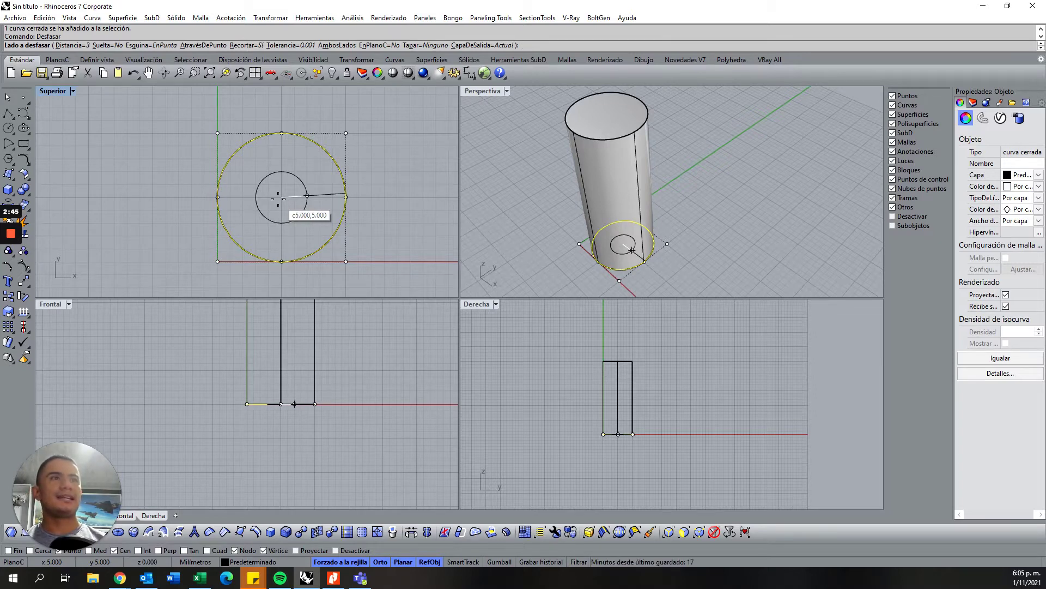
{"action": "left_click", "coordinate": [66, 47]}
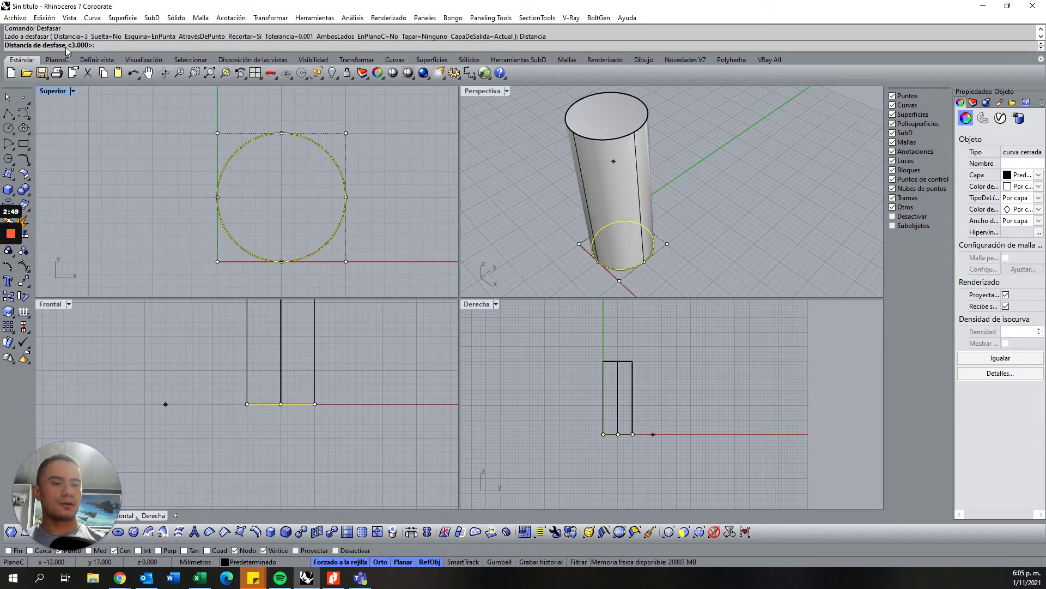
{"action": "type", "text": "0,5"}
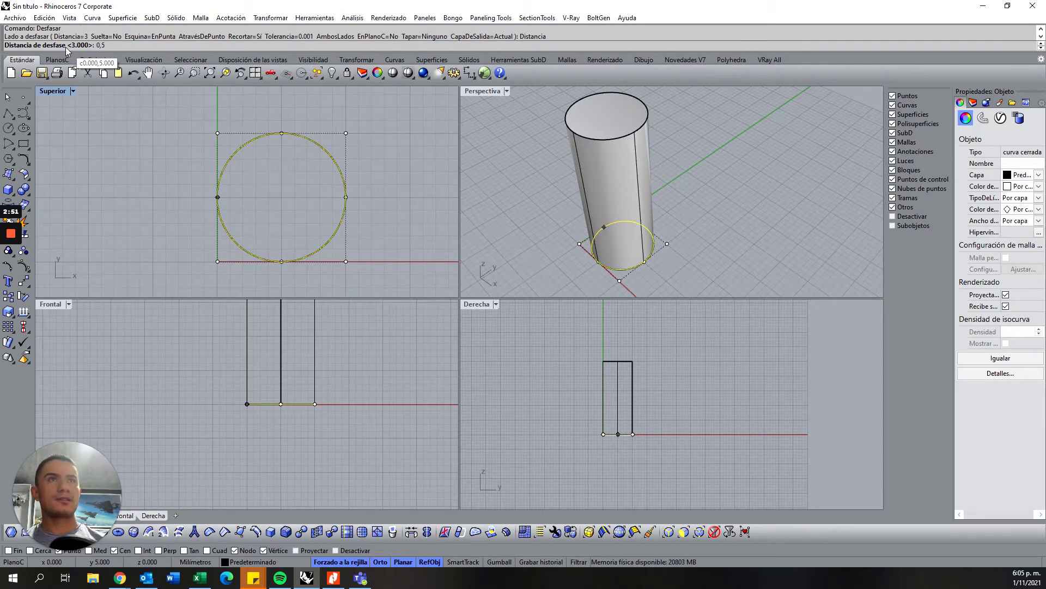
{"action": "key", "text": "Return"}
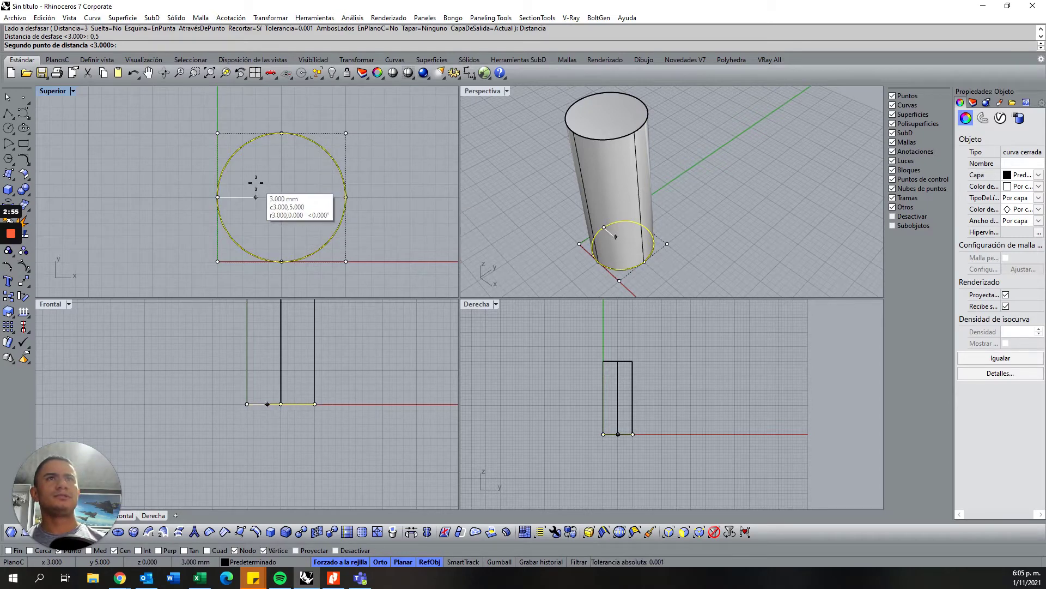
{"action": "type", "text": "0,5"}
{"action": "key", "text": "Return"}
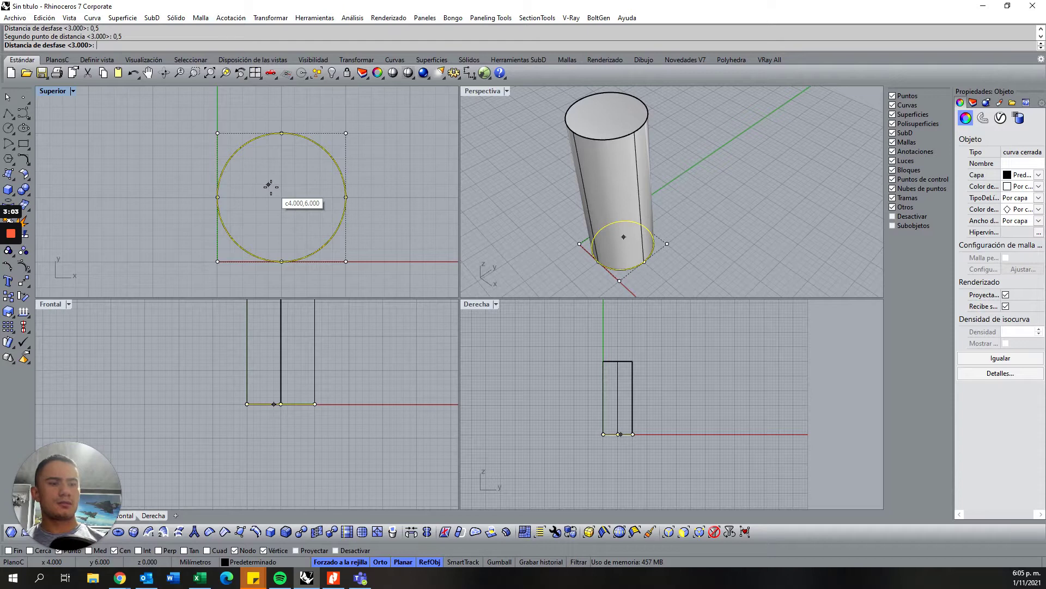
{"action": "type", "text": ".5"}
{"action": "key", "text": "Return"}
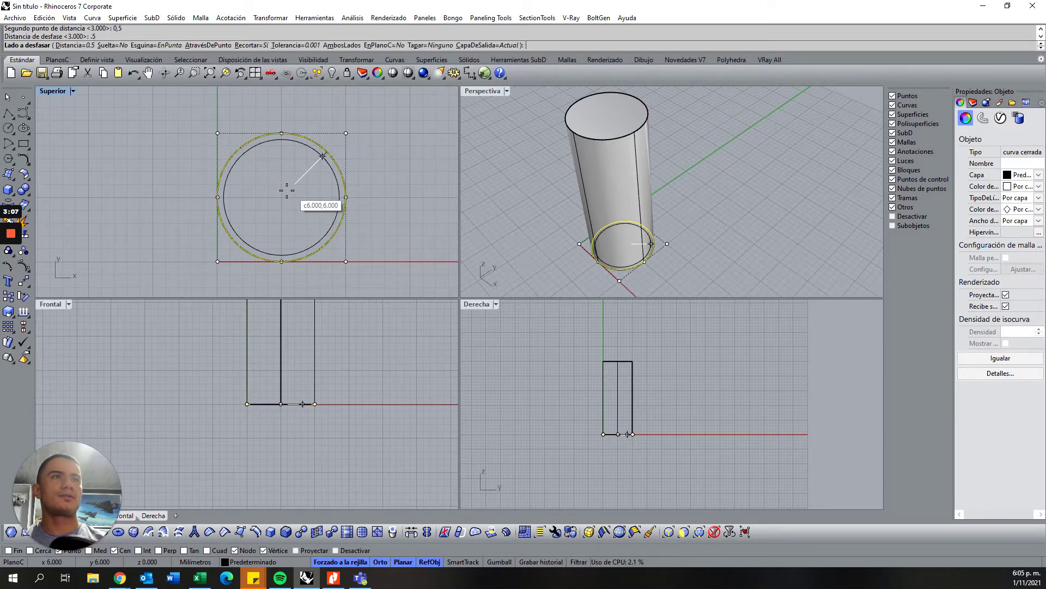
{"action": "left_click", "coordinate": [287, 191]}
Offset again by 0.25 mm to add a second inner circle.
{"action": "scroll", "coordinate": [283, 122], "scroll_direction": "up", "scroll_amount": 4}
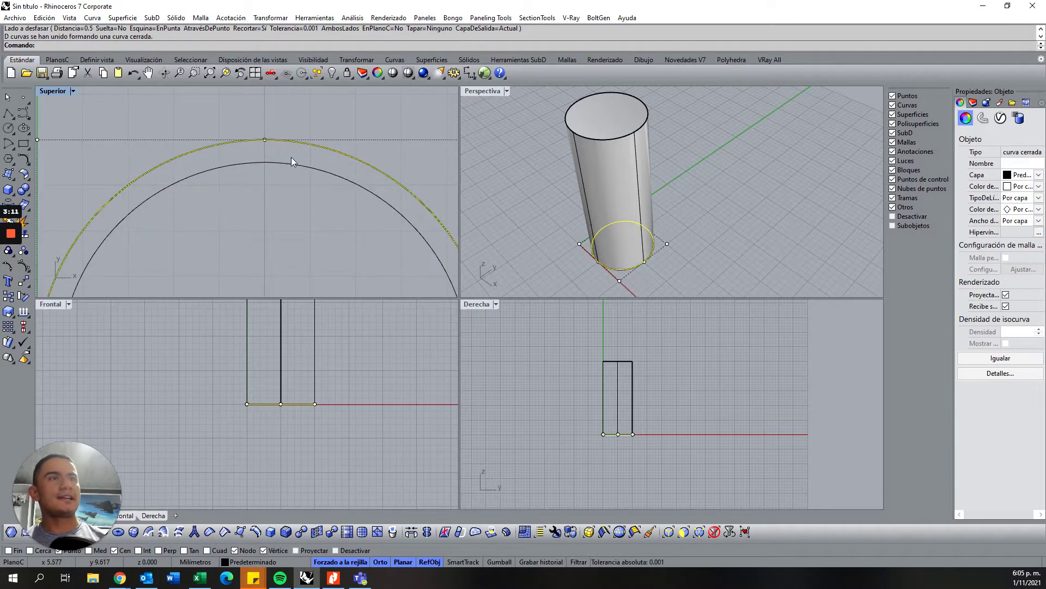
{"action": "key", "text": "Return"}
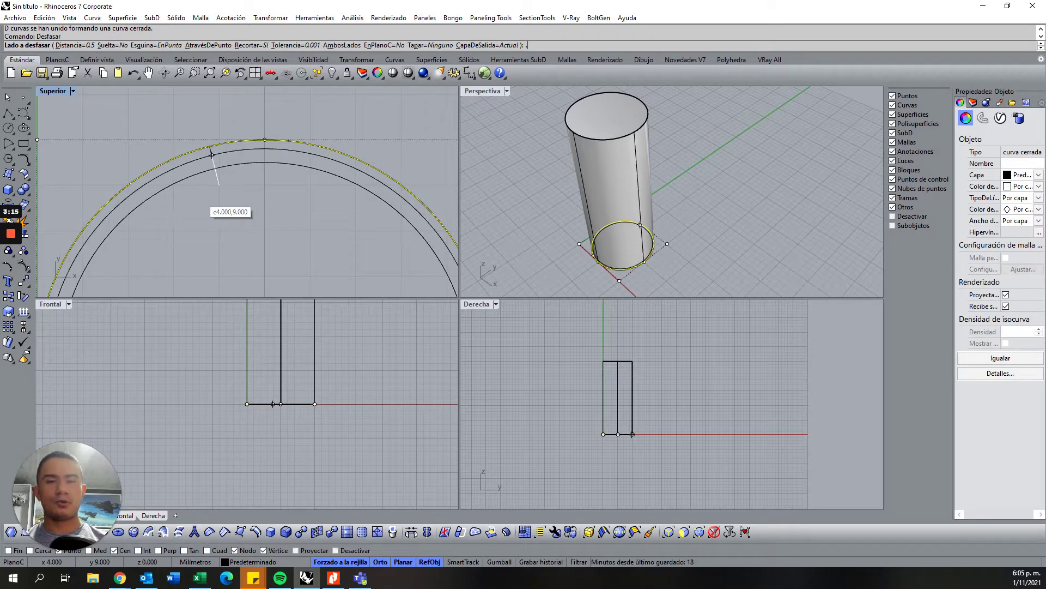
{"action": "type", "text": ".25"}
{"action": "key", "text": "Return"}
{"action": "left_click", "coordinate": [199, 196]}
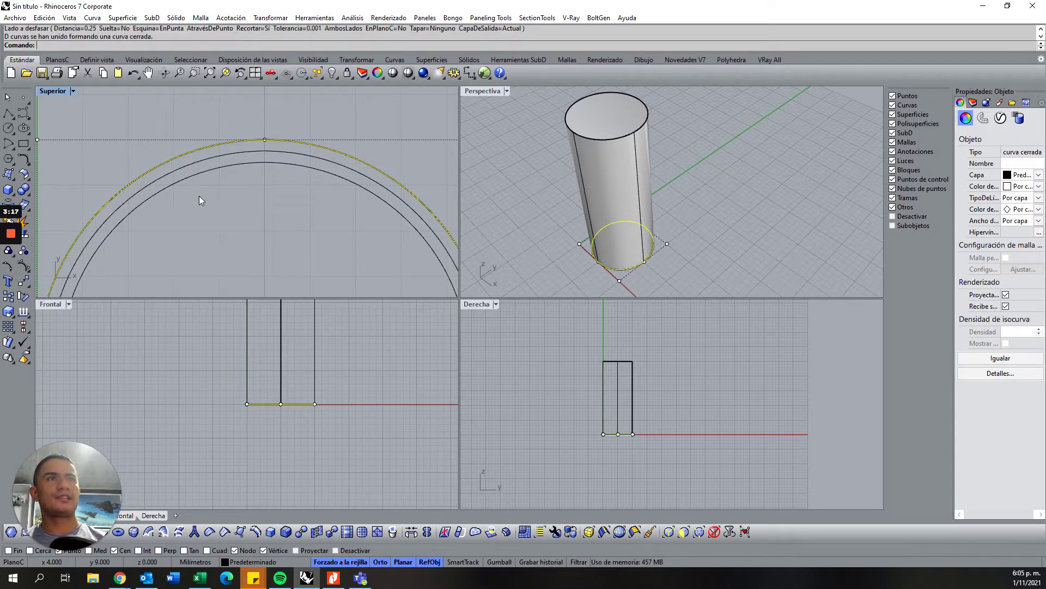
Narrow the selection down to just the innermost offset circle.
{"action": "left_click", "coordinate": [537, 205]}
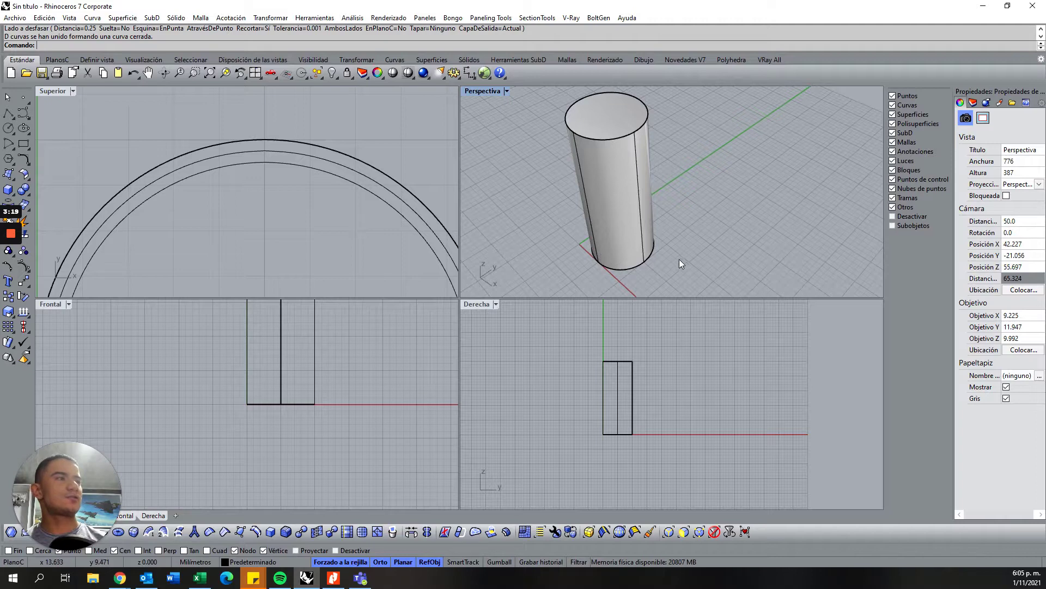
{"action": "key", "text": "ctrl+a"}
{"action": "left_click", "coordinate": [311, 204]}
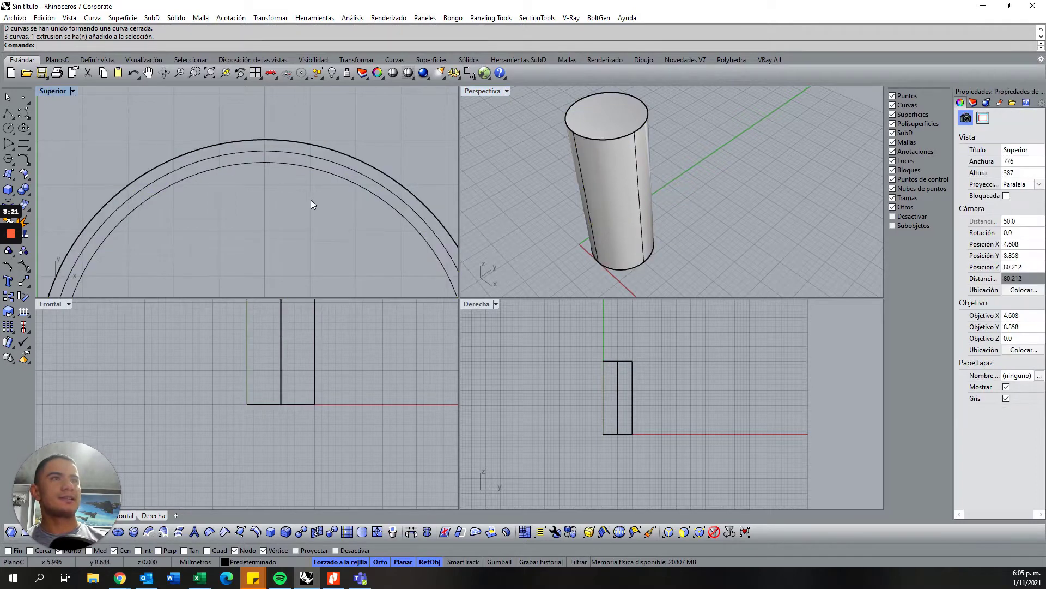
{"action": "left_click_drag", "start_coordinate": [286, 152], "coordinate": [291, 157]}
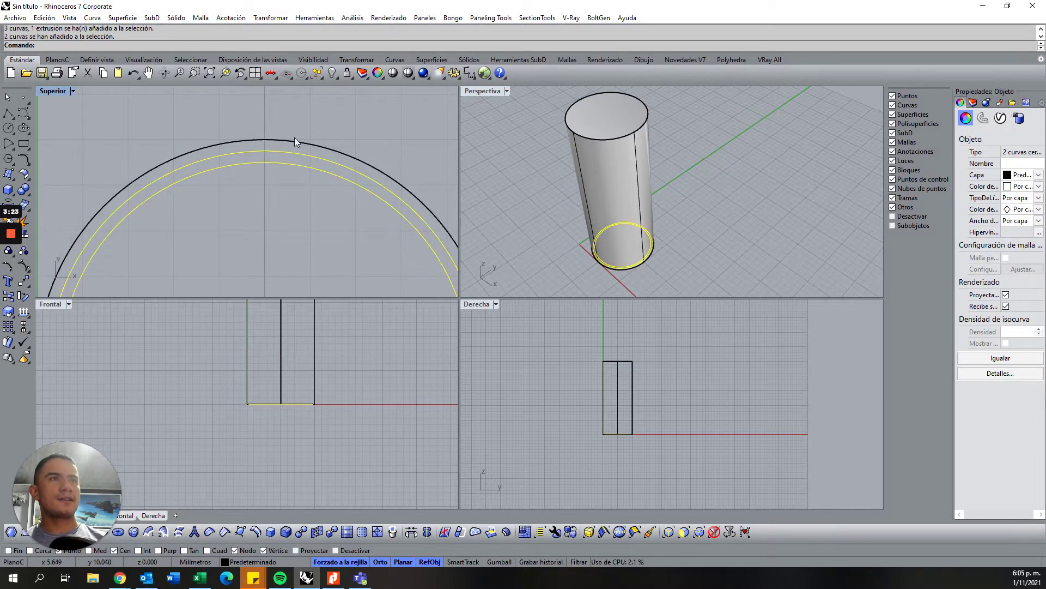
{"action": "left_click", "coordinate": [295, 137]}
{"action": "left_click", "coordinate": [327, 172]}
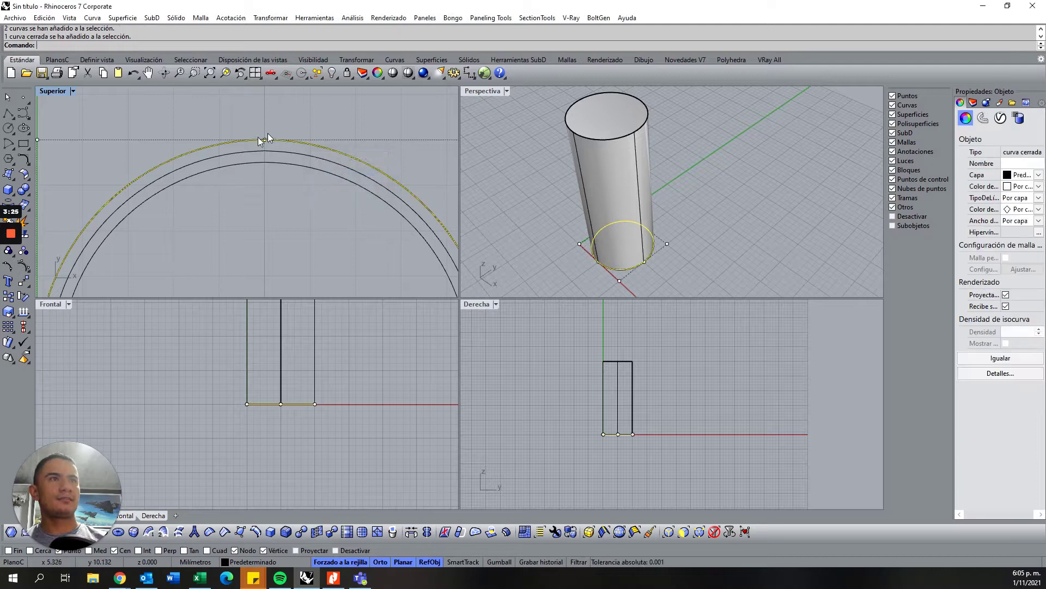
{"action": "left_click", "coordinate": [309, 181]}
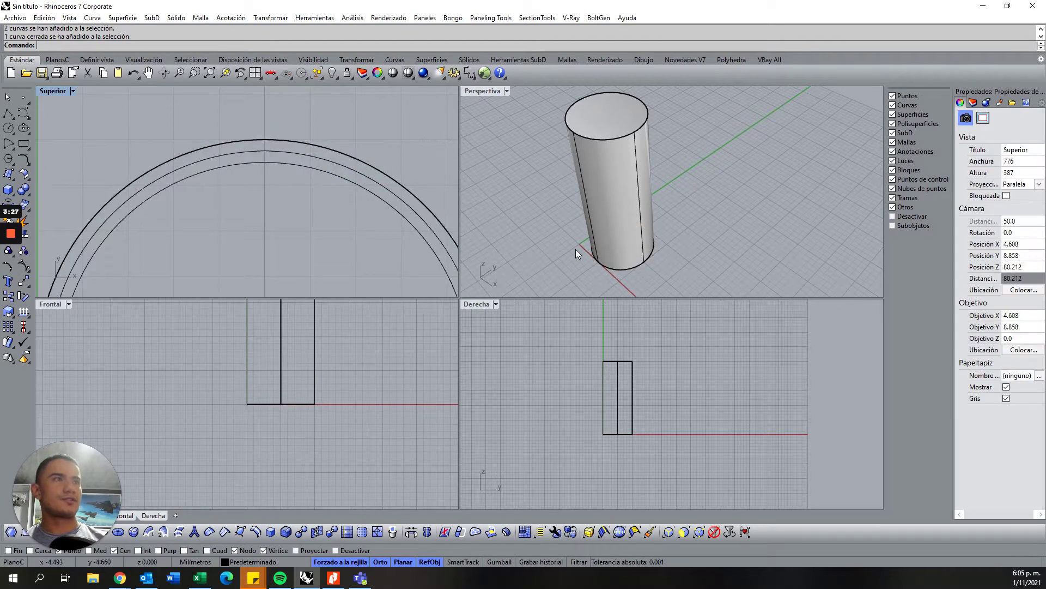
{"action": "left_click", "coordinate": [326, 172]}
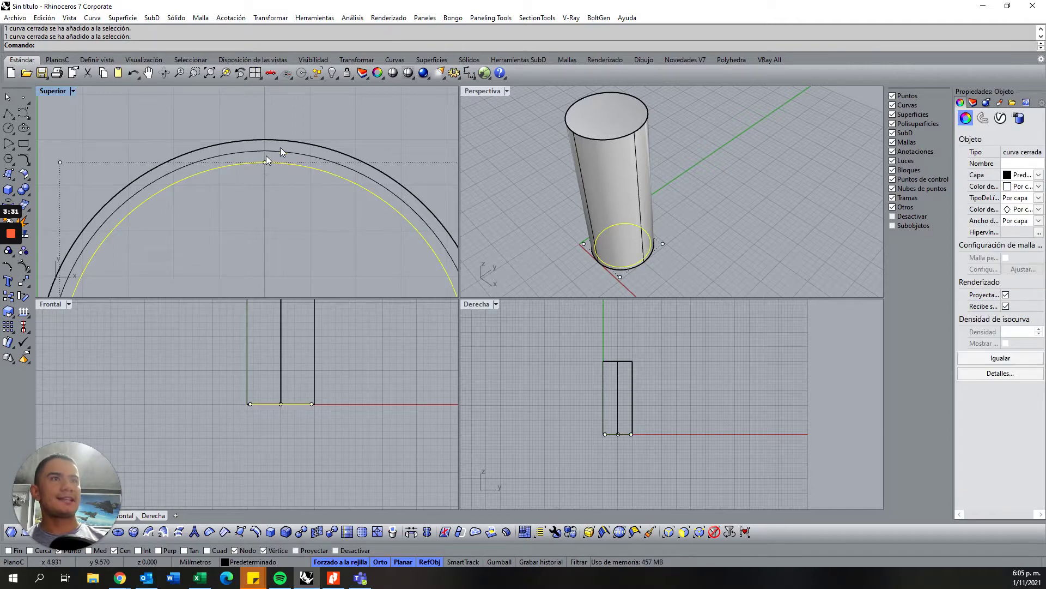
{"action": "scroll", "coordinate": [309, 130], "scroll_direction": "down", "scroll_amount": 6}
{"action": "scroll", "coordinate": [309, 131], "scroll_direction": "up", "scroll_amount": 3}
{"action": "scroll", "coordinate": [311, 149], "scroll_direction": "up", "scroll_amount": 1}
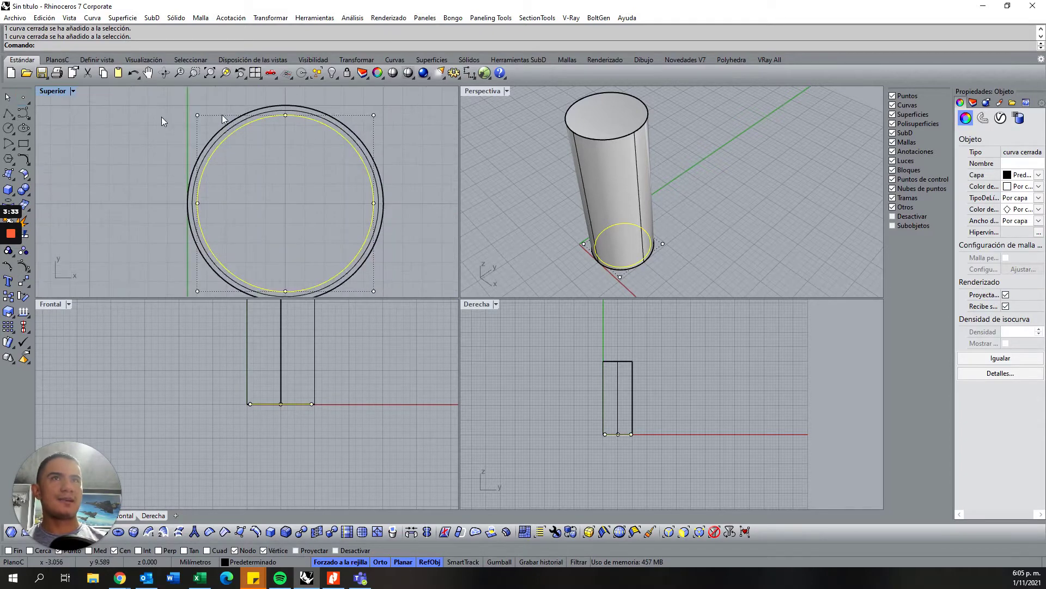
{"action": "left_click", "coordinate": [176, 18]}
{"action": "mouse_move", "coordinate": [218, 209]}
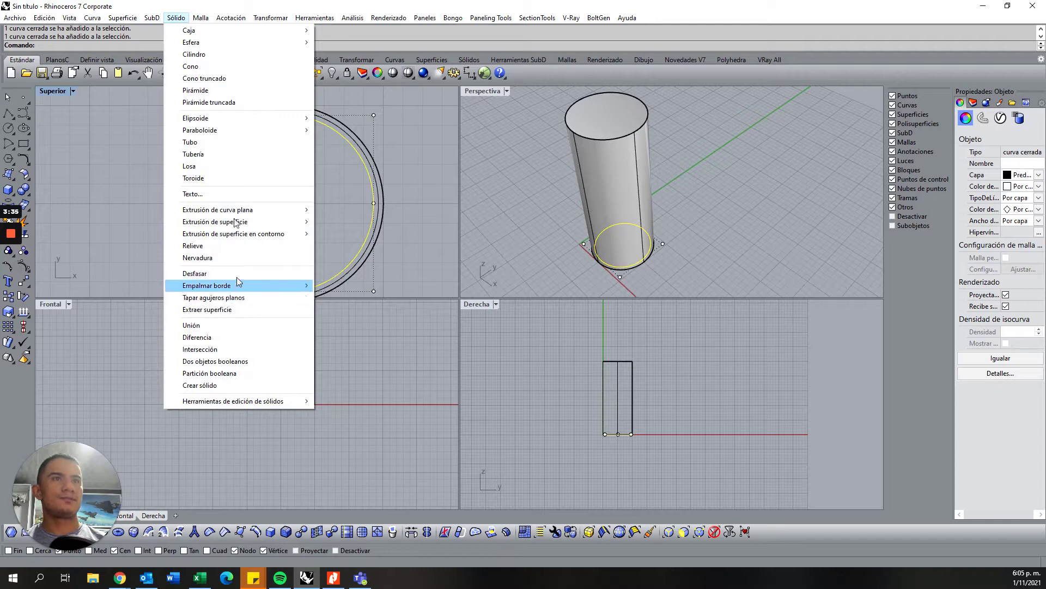
Extrude the innermost circle straight up into a 38 mm solid, then deselect it.
{"action": "left_click", "coordinate": [336, 210]}
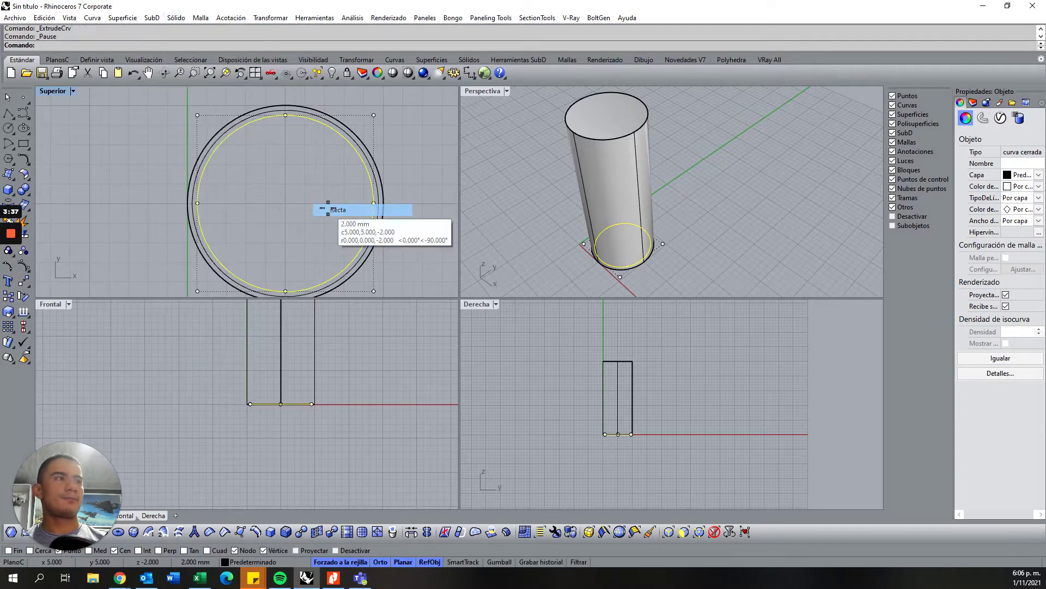
{"action": "left_click", "coordinate": [621, 325]}
{"action": "mouse_move", "coordinate": [590, 241]}
{"action": "right_mouse_down"}
{"action": "mouse_move", "coordinate": [712, 194]}
{"action": "mouse_move", "coordinate": [663, 206]}
{"action": "right_mouse_up"}
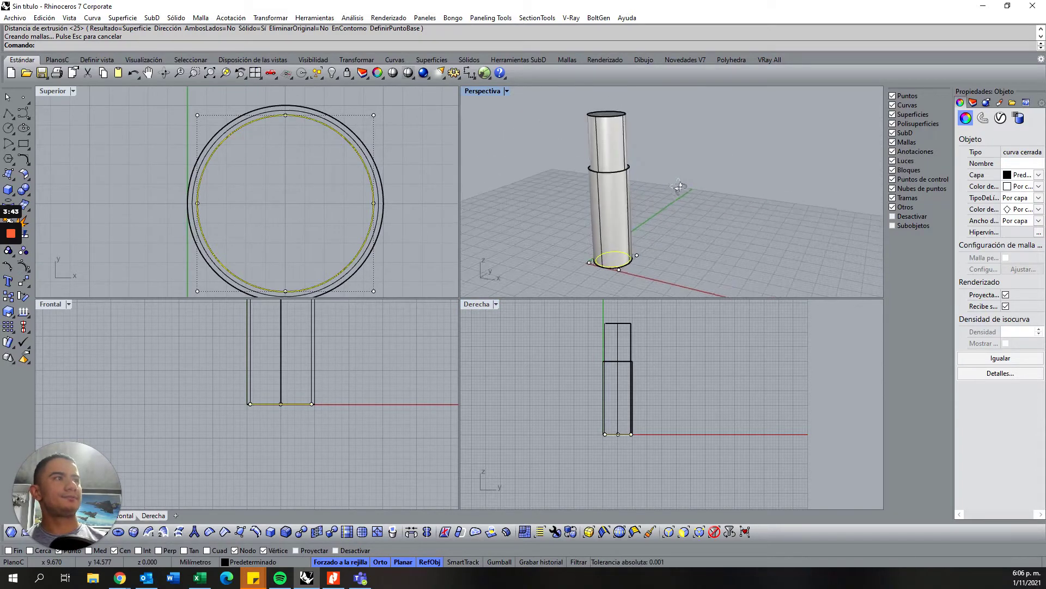
{"action": "key", "text": "Escape"}
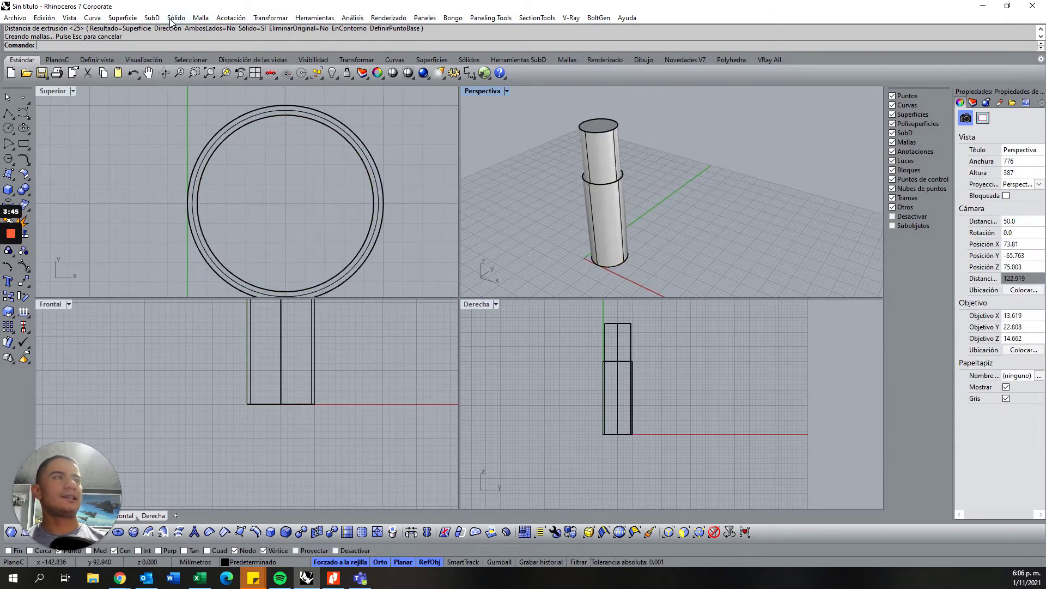
{"action": "left_click", "coordinate": [172, 19]}
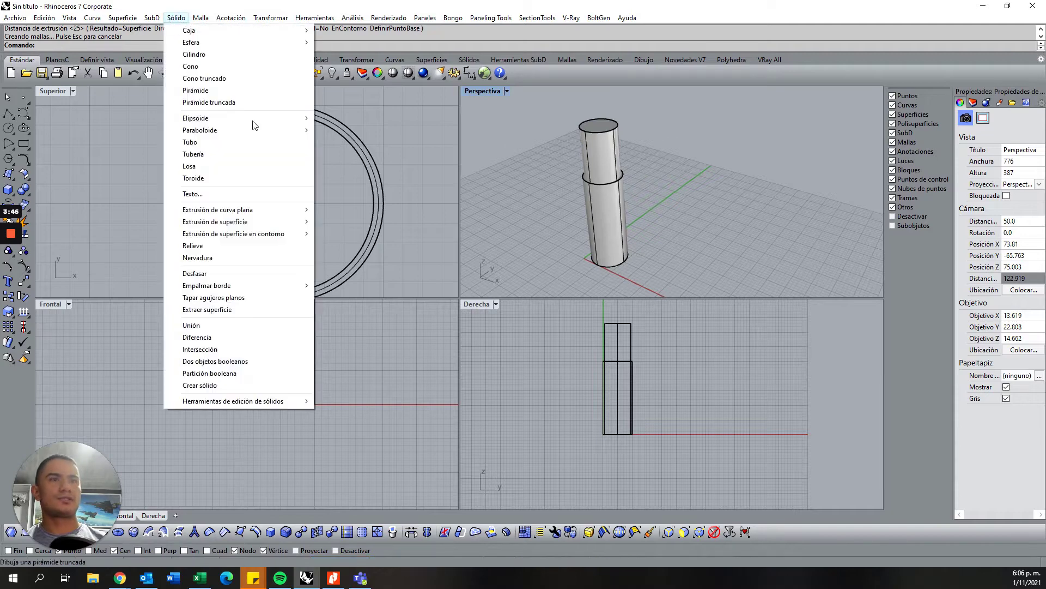
Boolean-subtract the inner 38 mm cylinder from the outer cylinder.
{"action": "left_click", "coordinate": [228, 338]}
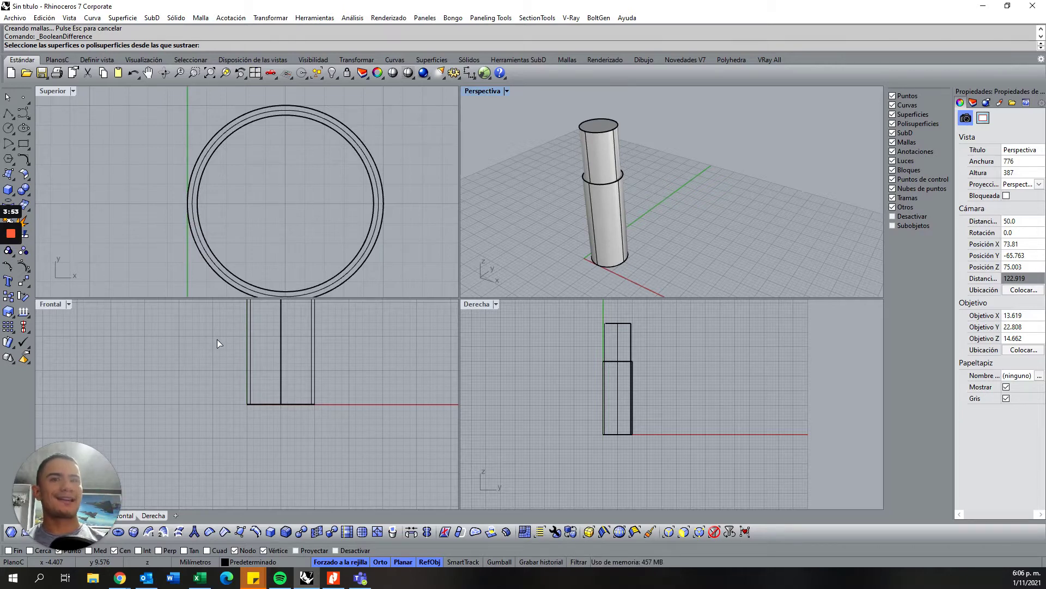
{"action": "left_click", "coordinate": [624, 183]}
{"action": "key", "text": "Return"}
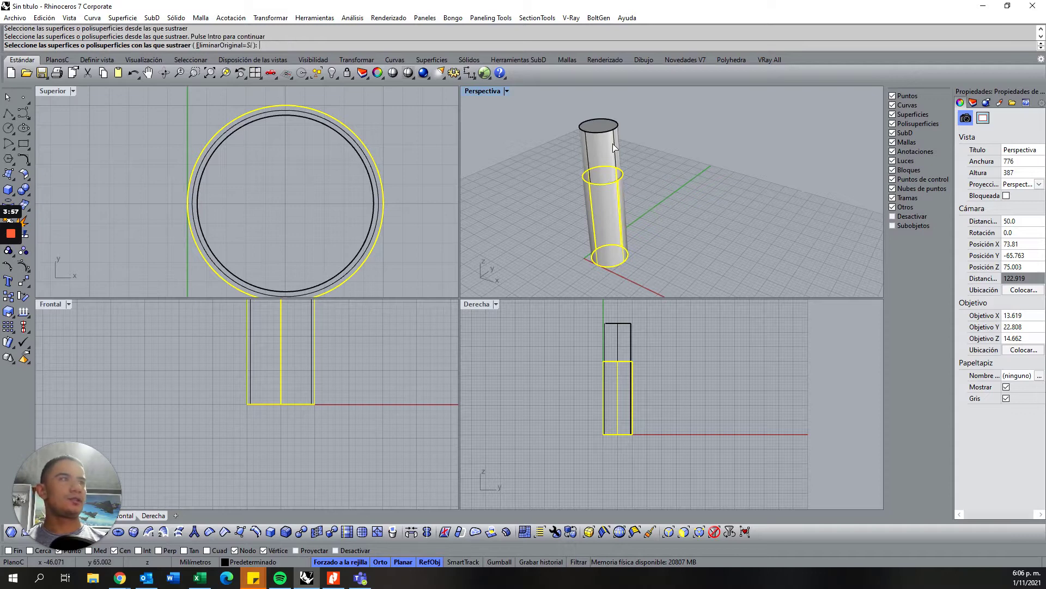
{"action": "left_click", "coordinate": [613, 147]}
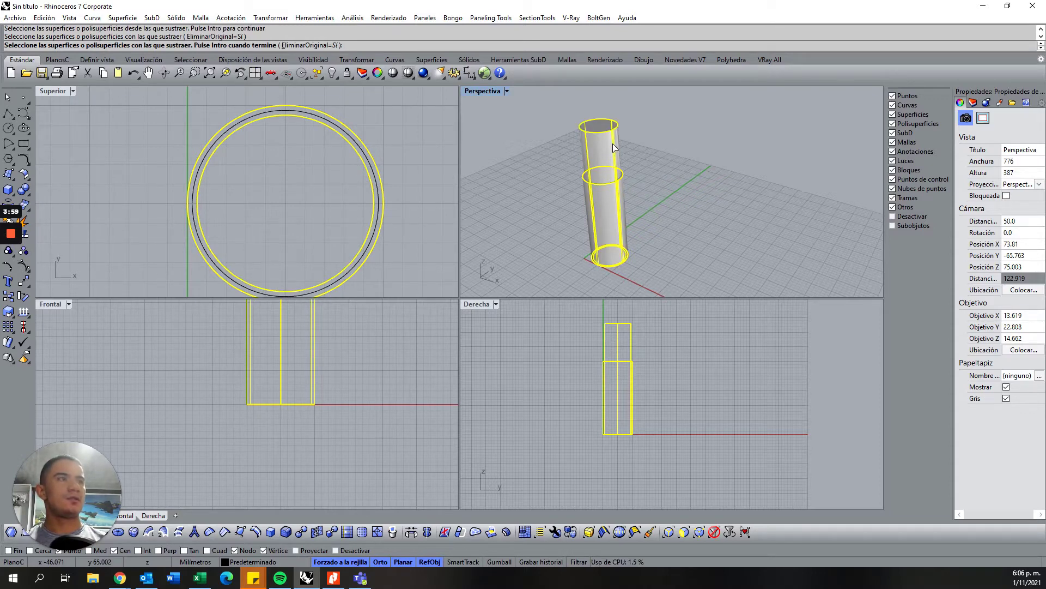
{"action": "key", "text": "Return"}
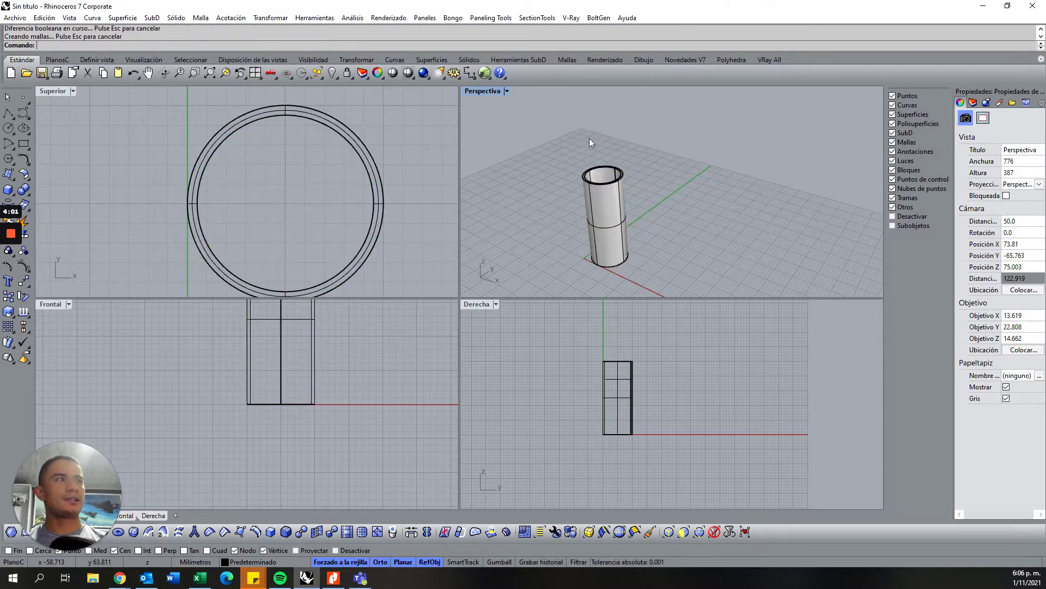
Inspect the result, then undo both the subtraction and the inner extrusion.
{"action": "mouse_move", "coordinate": [592, 143]}
{"action": "right_mouse_down"}
{"action": "mouse_move", "coordinate": [645, 260]}
{"action": "mouse_move", "coordinate": [588, 226]}
{"action": "right_mouse_up"}
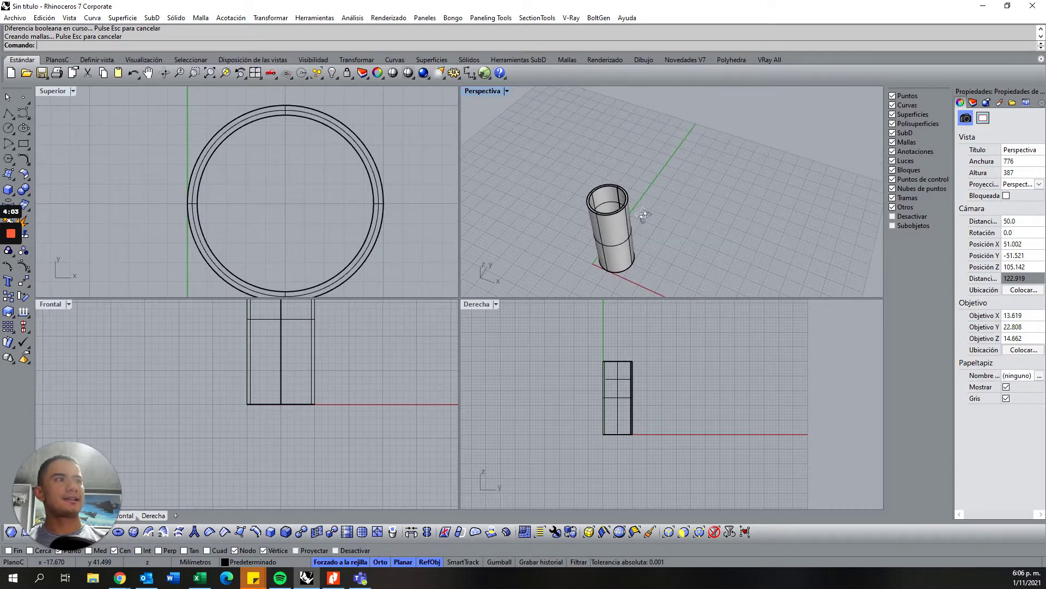
{"action": "scroll", "coordinate": [587, 225], "scroll_direction": "up", "scroll_amount": 3}
{"action": "key", "text": "ctrl+z"}
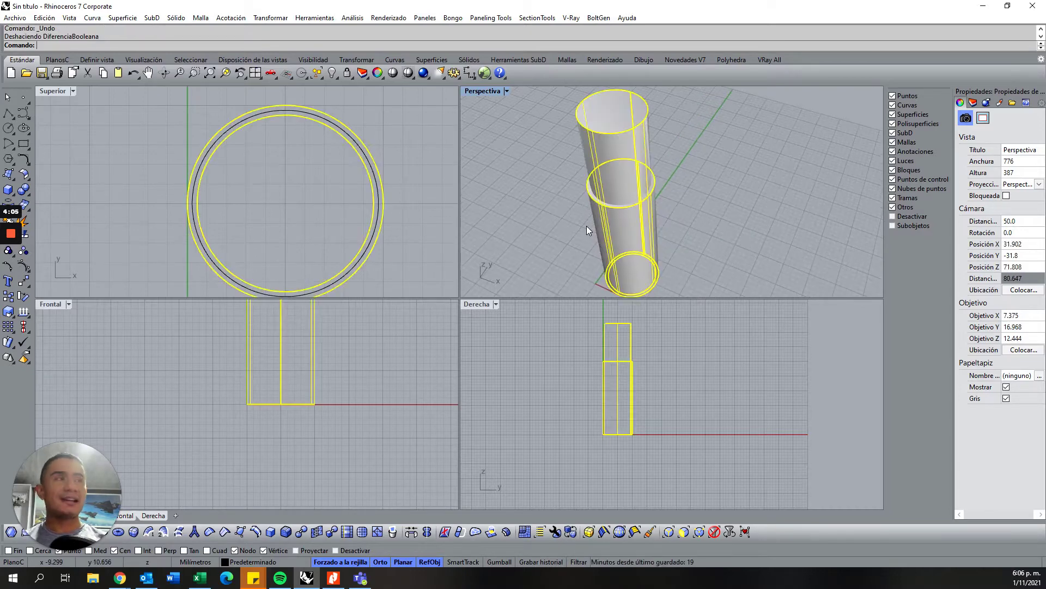
{"action": "key", "text": "ctrl+z"}
{"action": "left_click", "coordinate": [762, 185]}
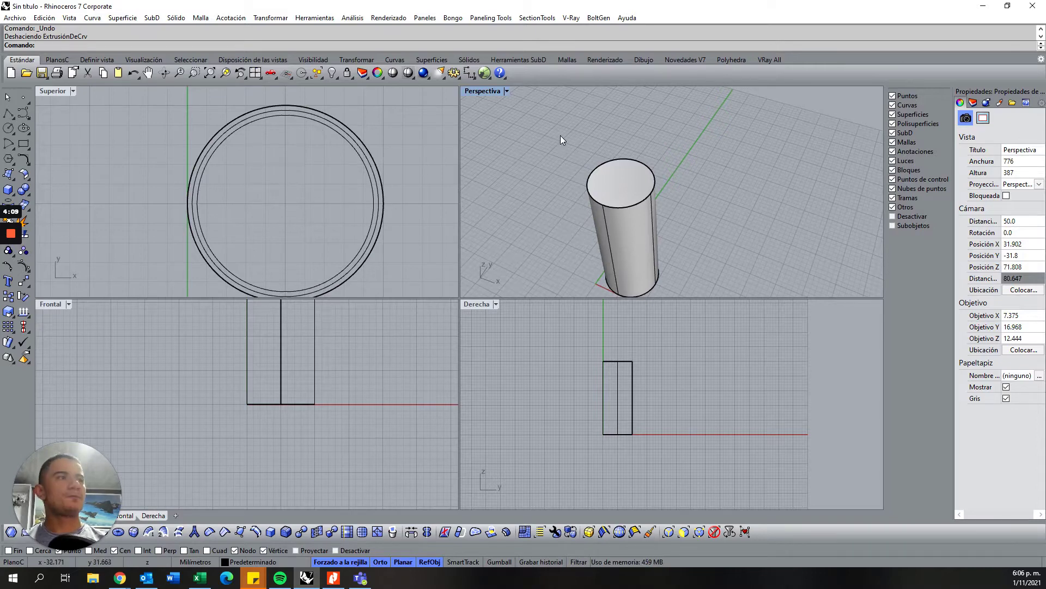
Cut the inner circle 35 mm into the cylinder with CrearAgujero, then orbit to inspect.
{"action": "left_click", "coordinate": [349, 135]}
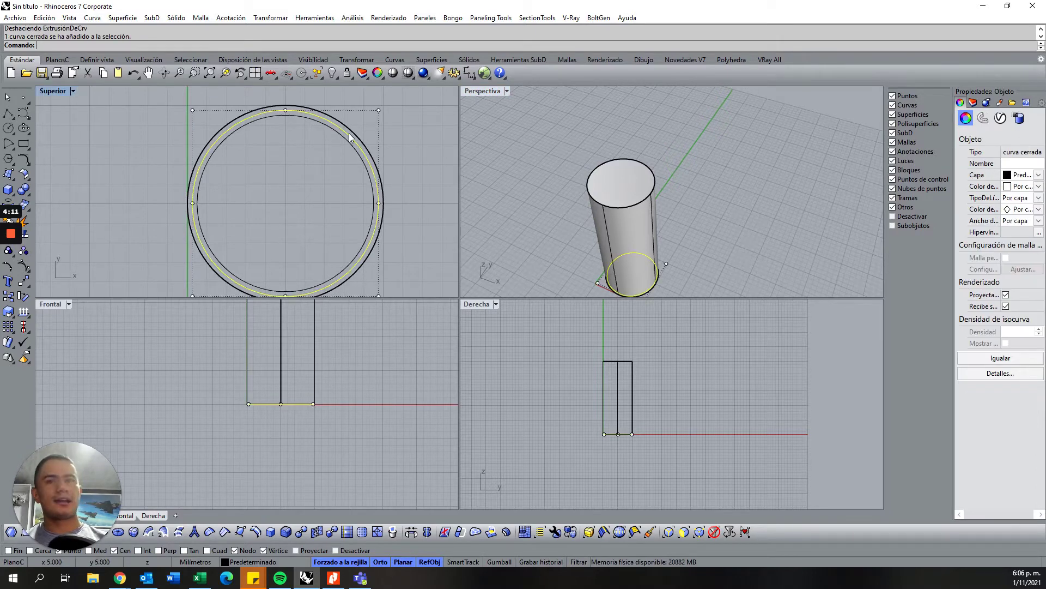
{"action": "type", "text": "CrearAgujero"}
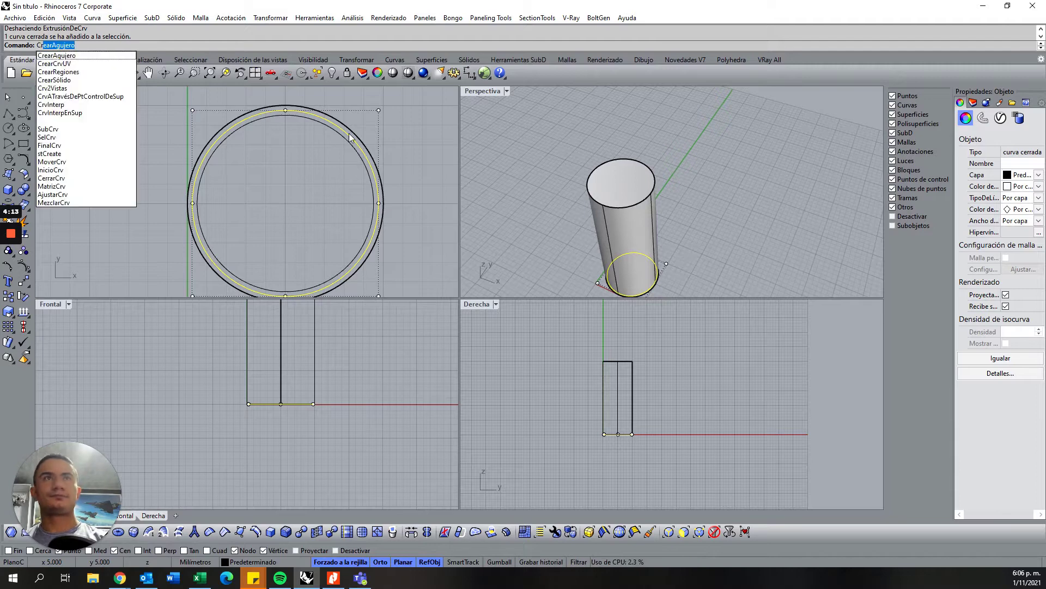
{"action": "left_click", "coordinate": [86, 59]}
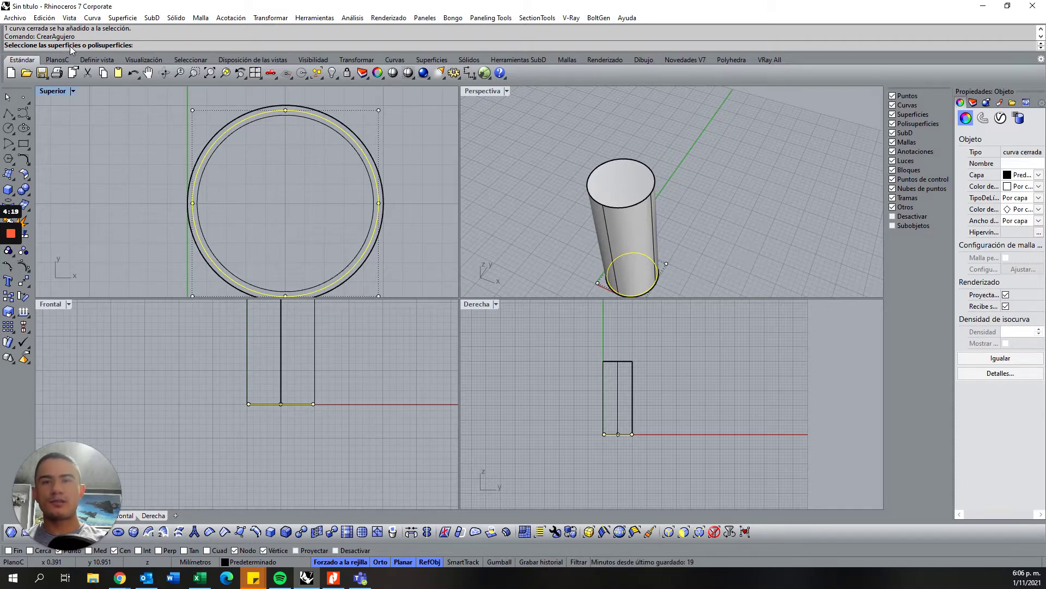
{"action": "left_click", "coordinate": [629, 185]}
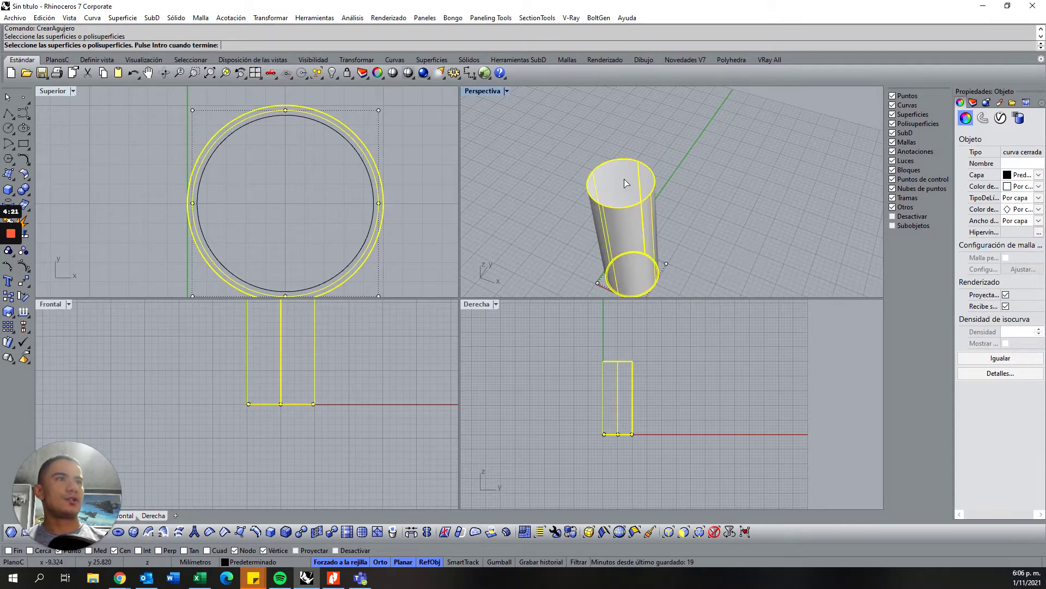
{"action": "key", "text": "Return"}
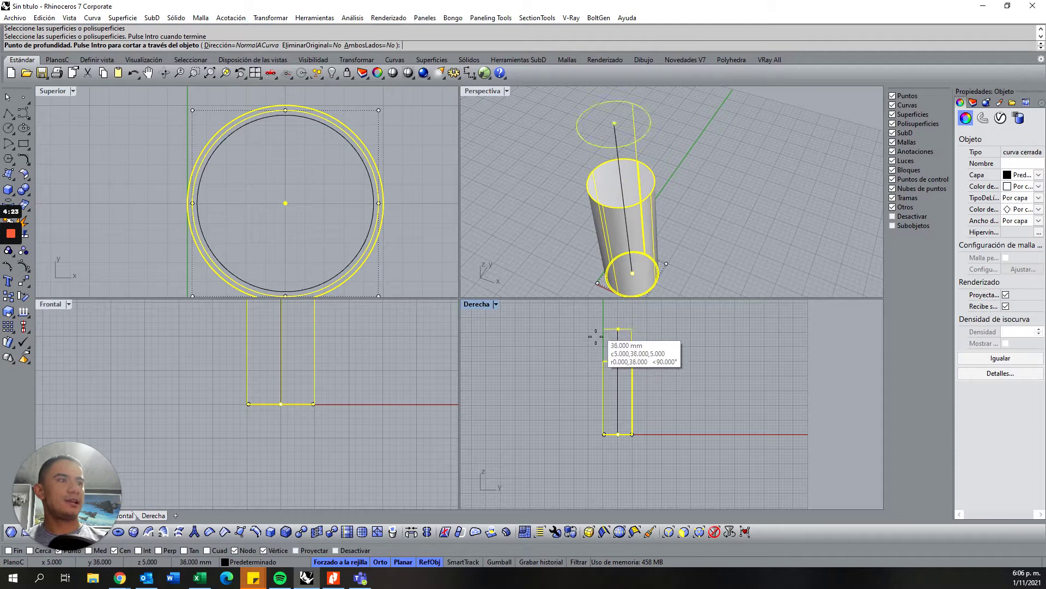
{"action": "left_click", "coordinate": [556, 338]}
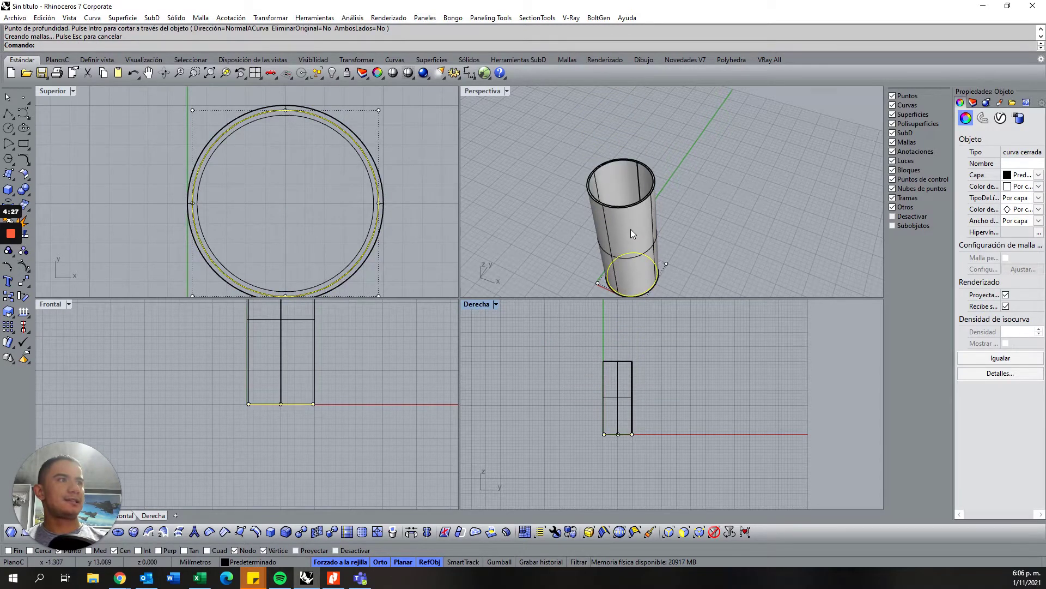
{"action": "mouse_move", "coordinate": [631, 234]}
{"action": "right_mouse_down"}
{"action": "mouse_move", "coordinate": [625, 271]}
{"action": "mouse_move", "coordinate": [615, 262]}
{"action": "right_mouse_up"}
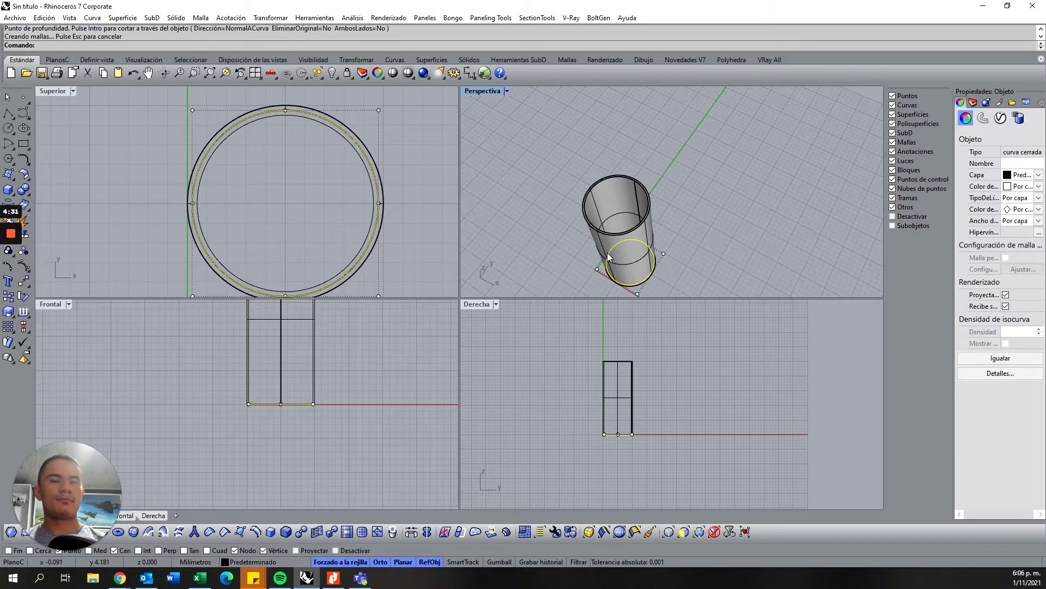
{"action": "right_click_drag", "start_coordinate": [688, 193], "coordinate": [639, 204]}
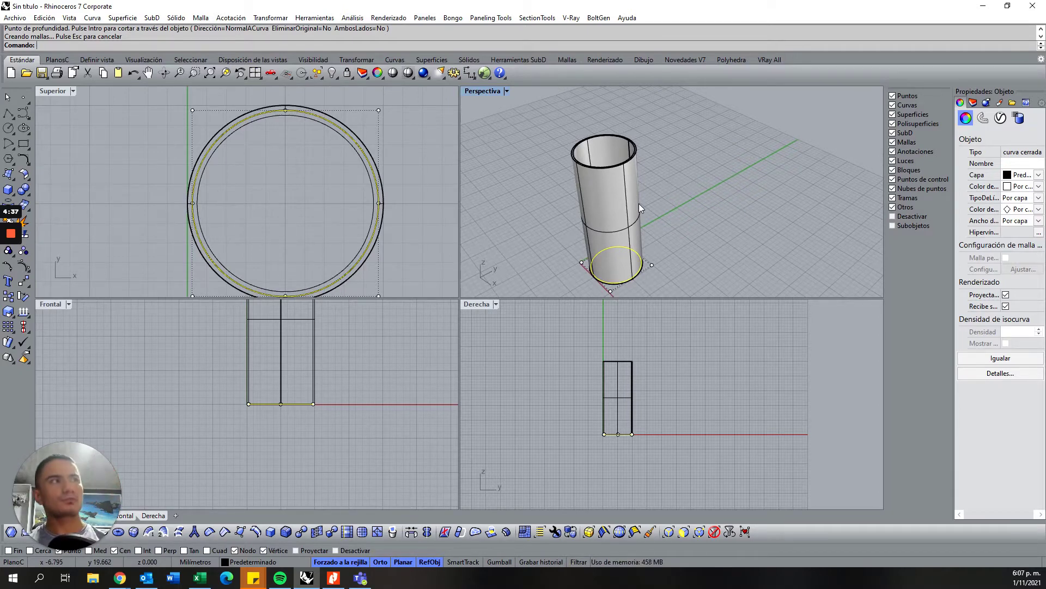
{"action": "left_click", "coordinate": [780, 159]}
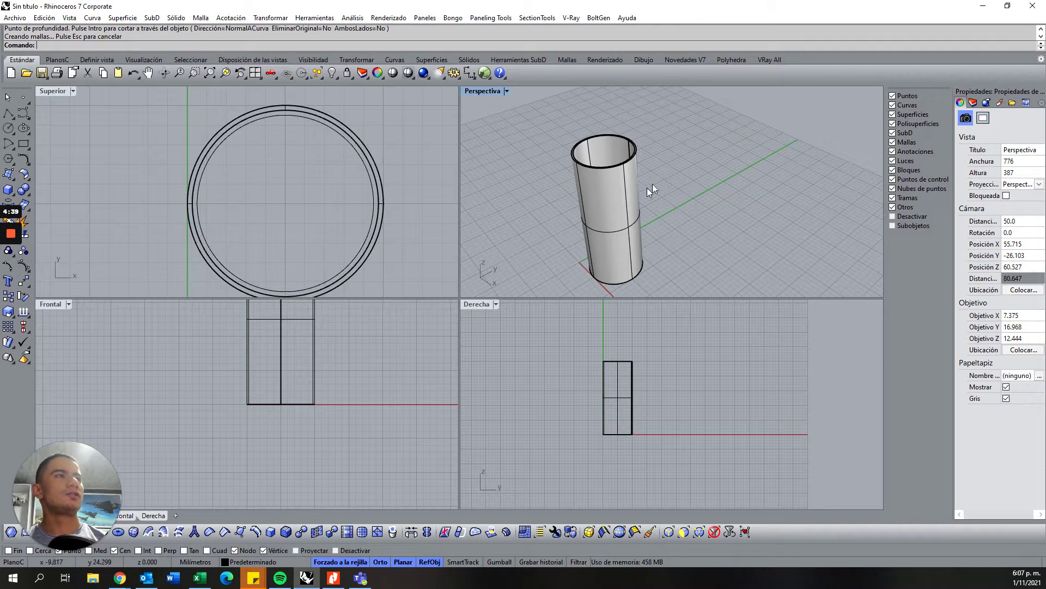
{"action": "scroll", "coordinate": [321, 113], "scroll_direction": "up", "scroll_amount": 5}
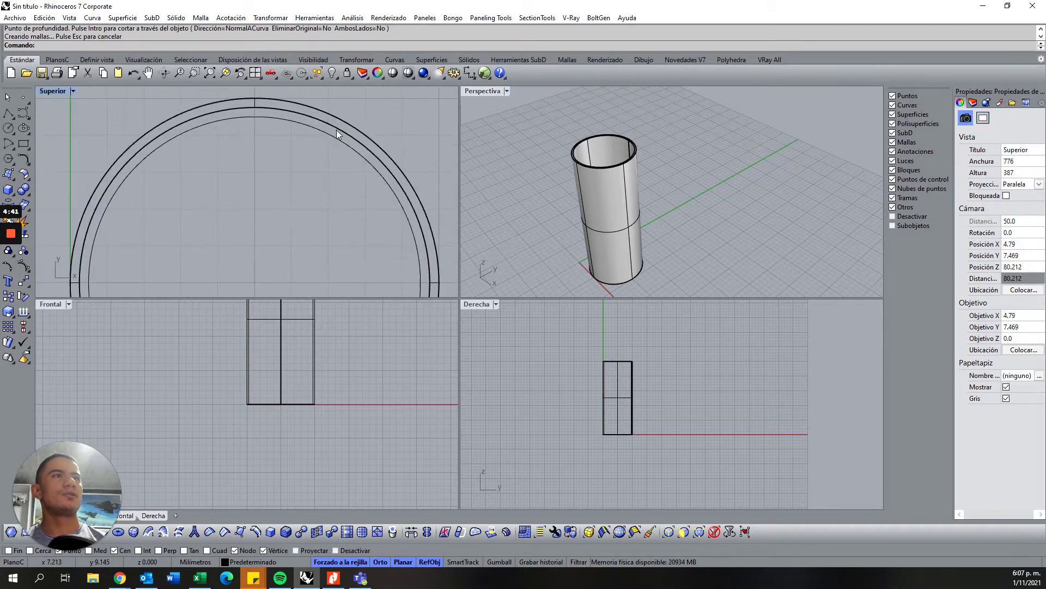
Undo the previous hole and reselect the inner circle.
{"action": "left_click", "coordinate": [336, 130]}
{"action": "left_click", "coordinate": [368, 154]}
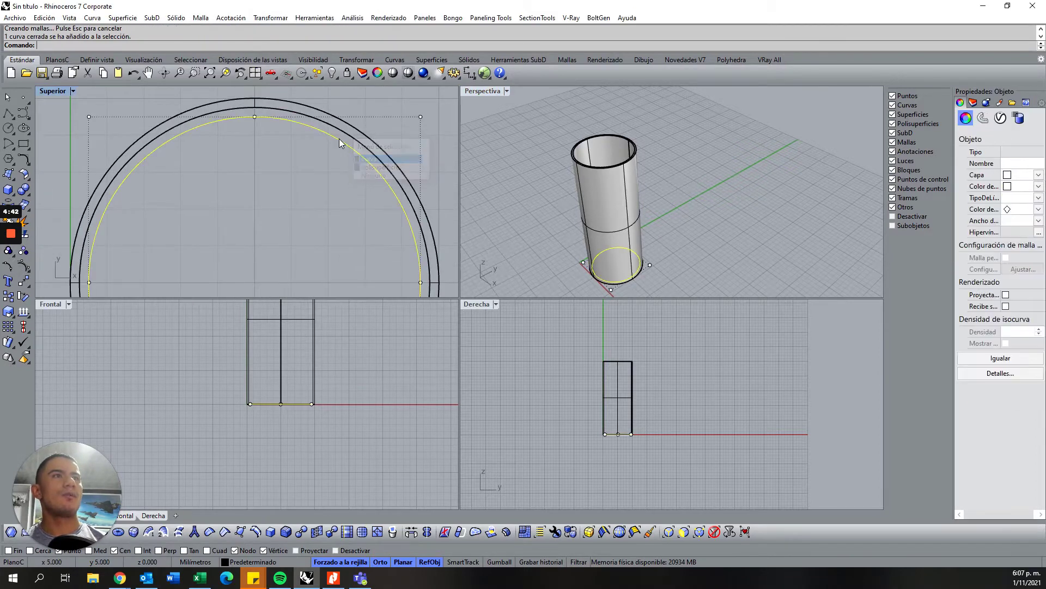
{"action": "left_click", "coordinate": [359, 96]}
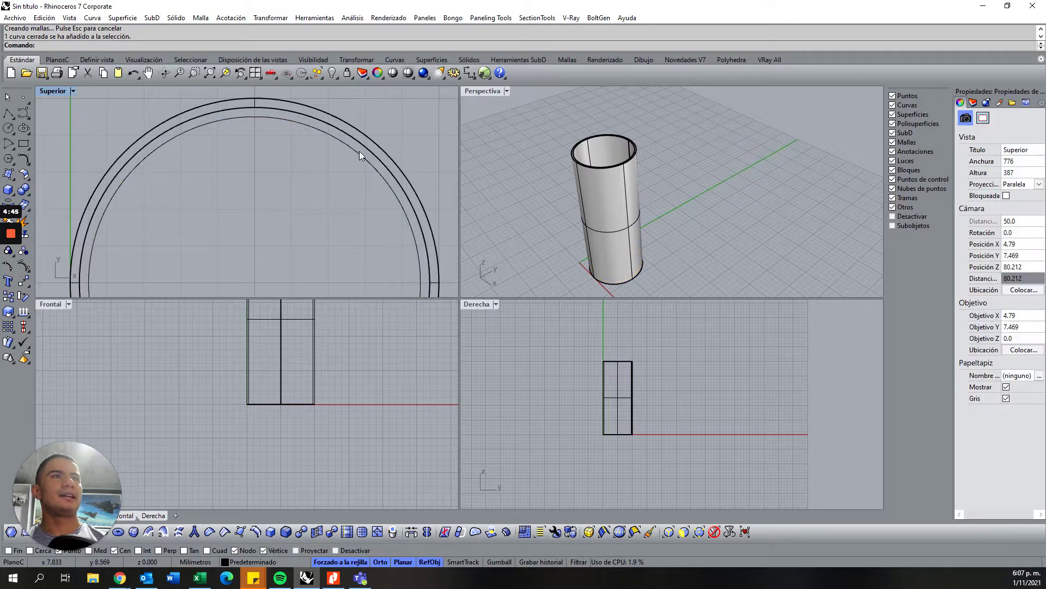
{"action": "key", "text": "ctrl+z"}
{"action": "left_click", "coordinate": [398, 121]}
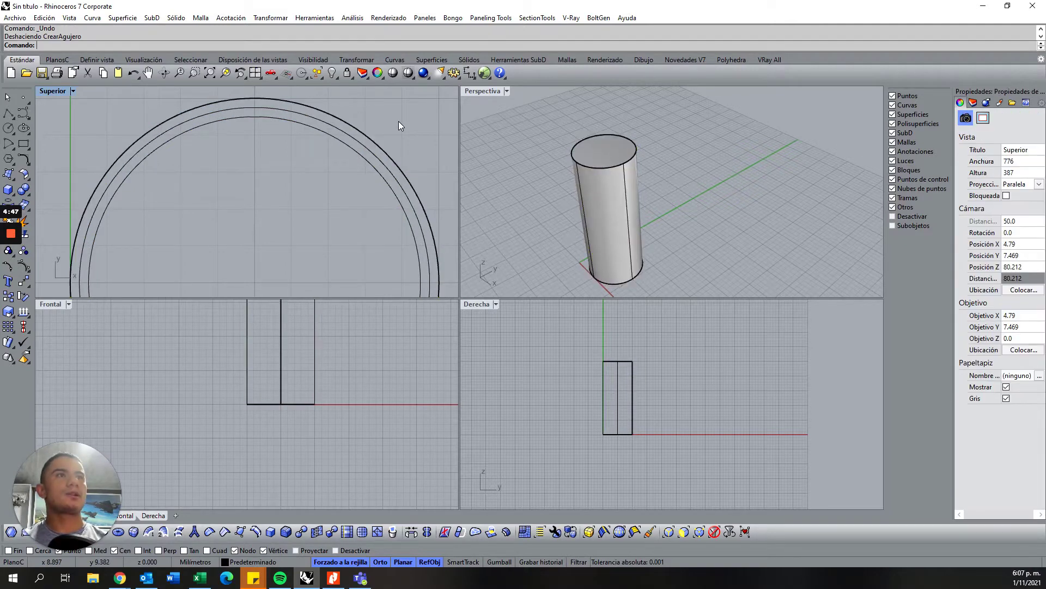
{"action": "left_click", "coordinate": [345, 143]}
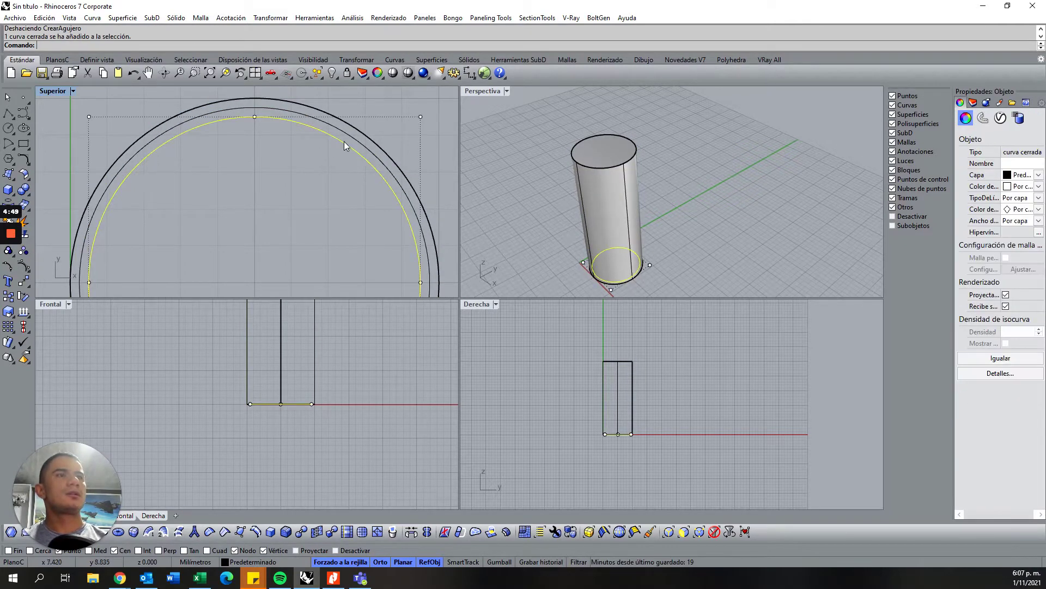
Recut the hole with CrearAgujero to the cylinder's top, then preview the Chrome windows.
{"action": "left_click", "coordinate": [170, 18]}
{"action": "mouse_move", "coordinate": [217, 209]}
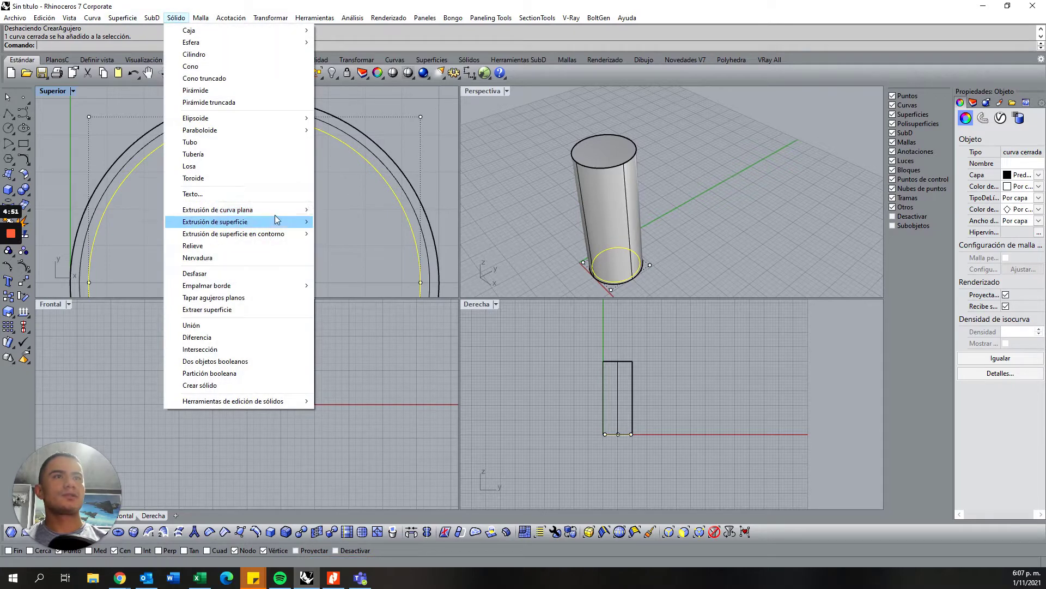
{"action": "left_click", "coordinate": [412, 6]}
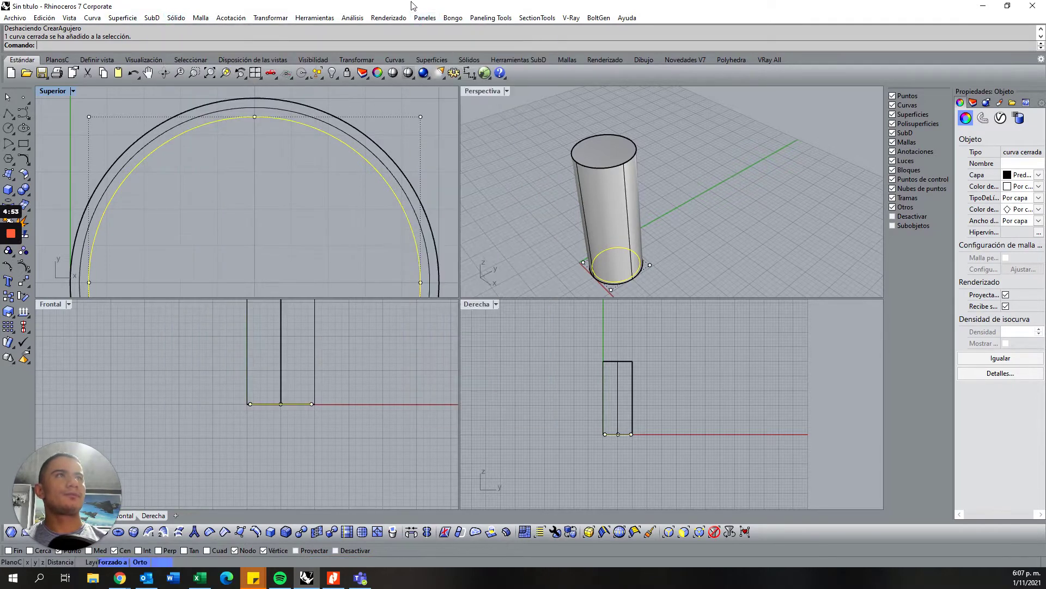
{"action": "type", "text": "CrearAgujero"}
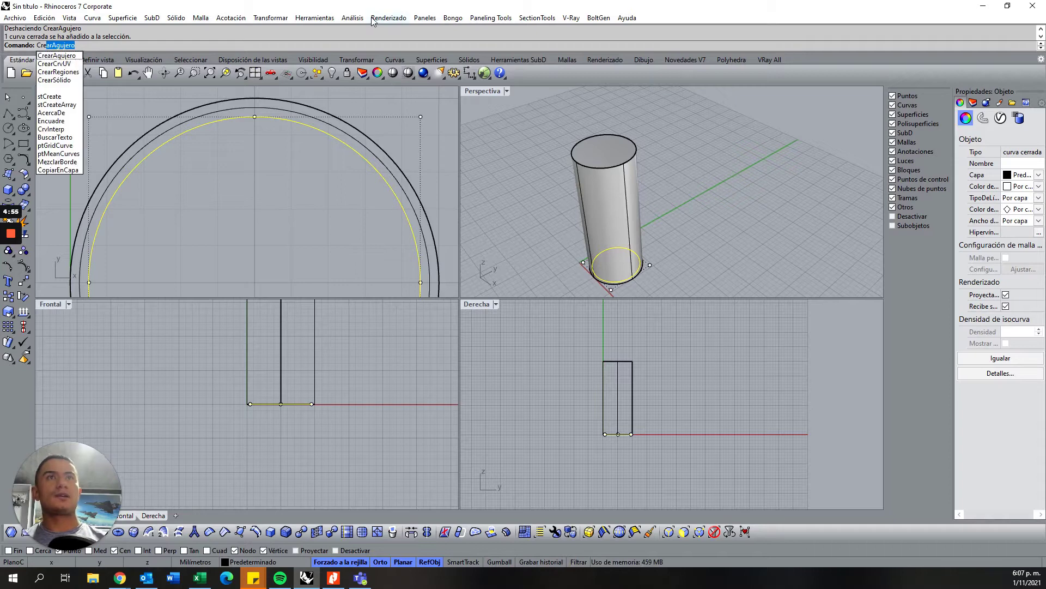
{"action": "key", "text": "Return"}
{"action": "left_click", "coordinate": [607, 145]}
{"action": "key", "text": "Return"}
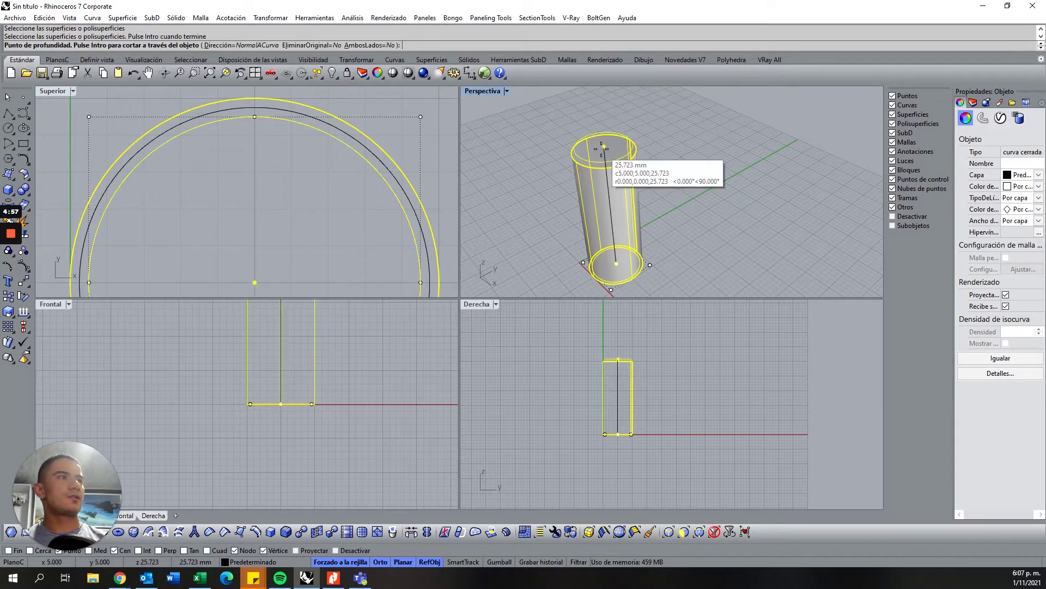
{"action": "left_click", "coordinate": [600, 114]}
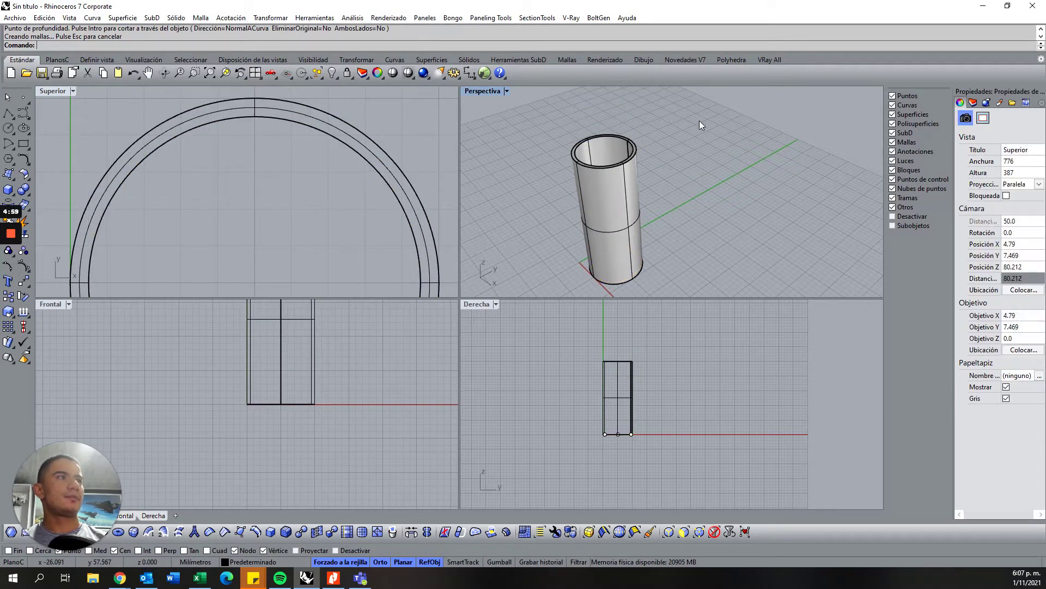
{"action": "right_click_drag", "start_coordinate": [646, 178], "coordinate": [641, 216]}
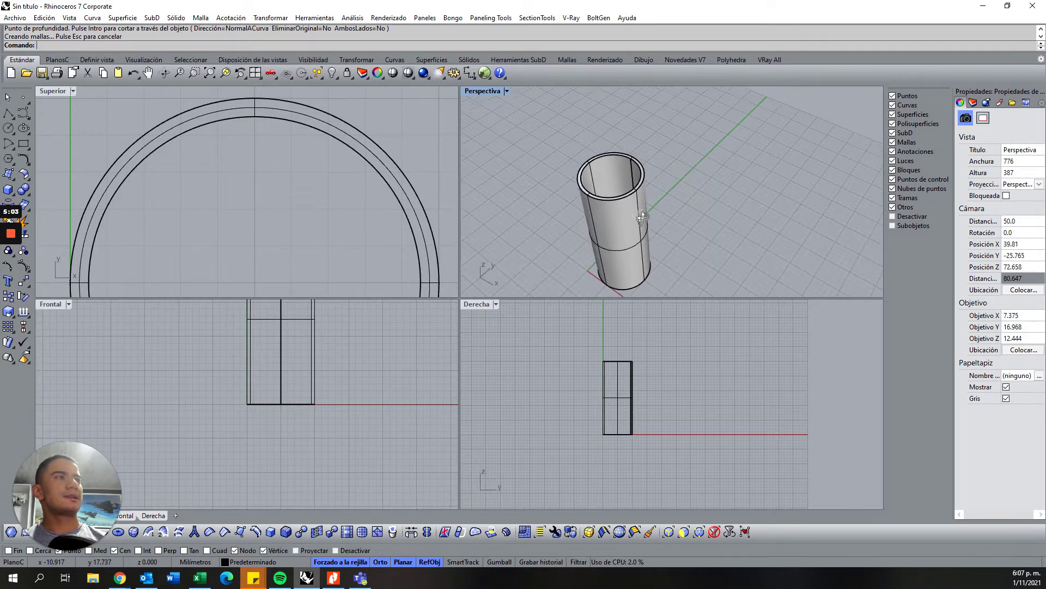
{"action": "left_click", "coordinate": [364, 145]}
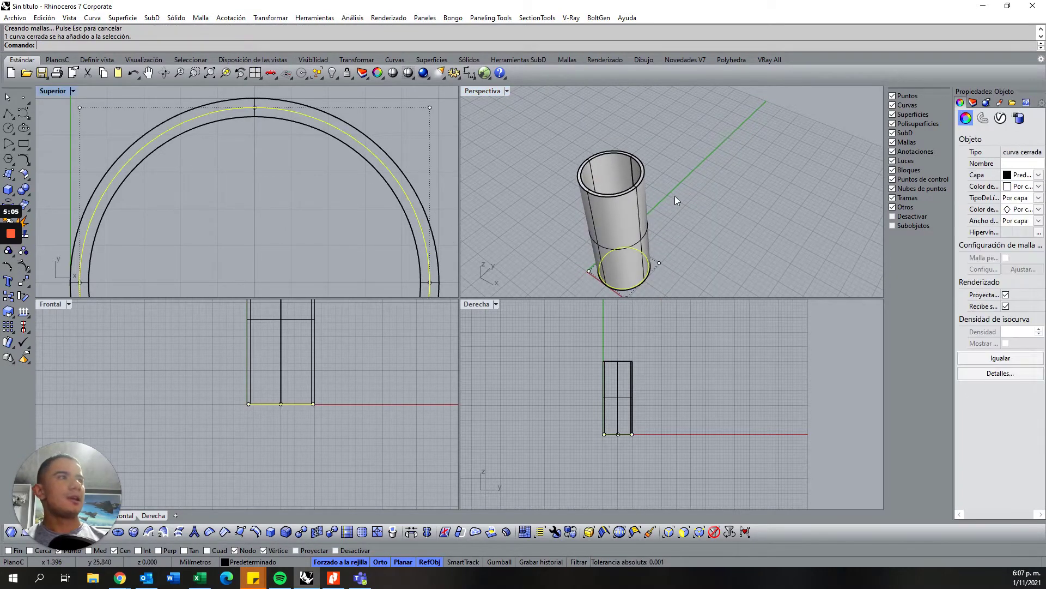
{"action": "left_click", "coordinate": [675, 195]}
{"action": "left_click", "coordinate": [120, 578]}
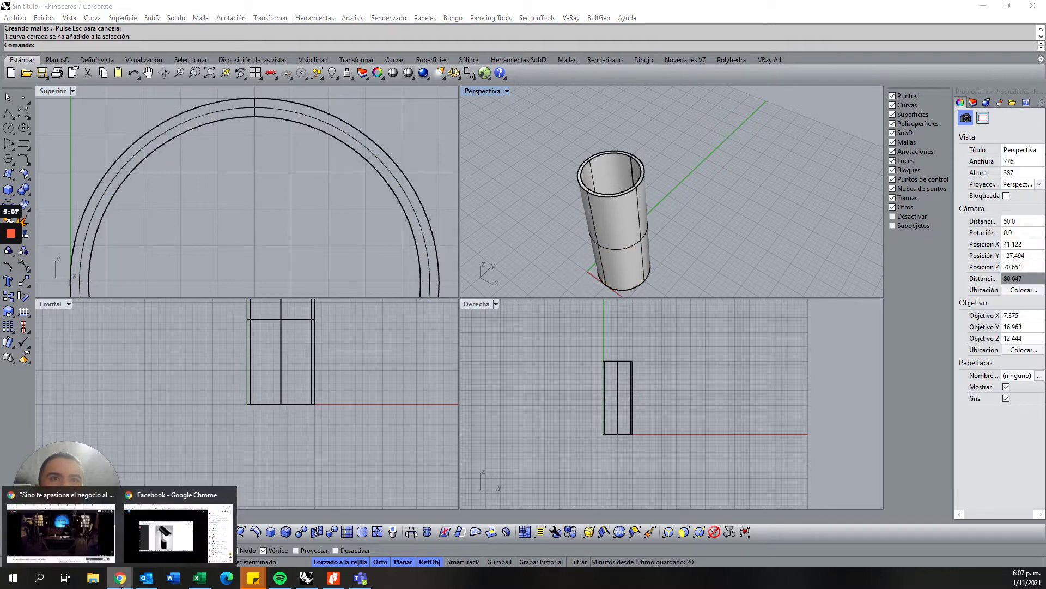
Check the black angled lamp photo and its comments on Facebook, then return to Rhino.
{"action": "left_click", "coordinate": [163, 555]}
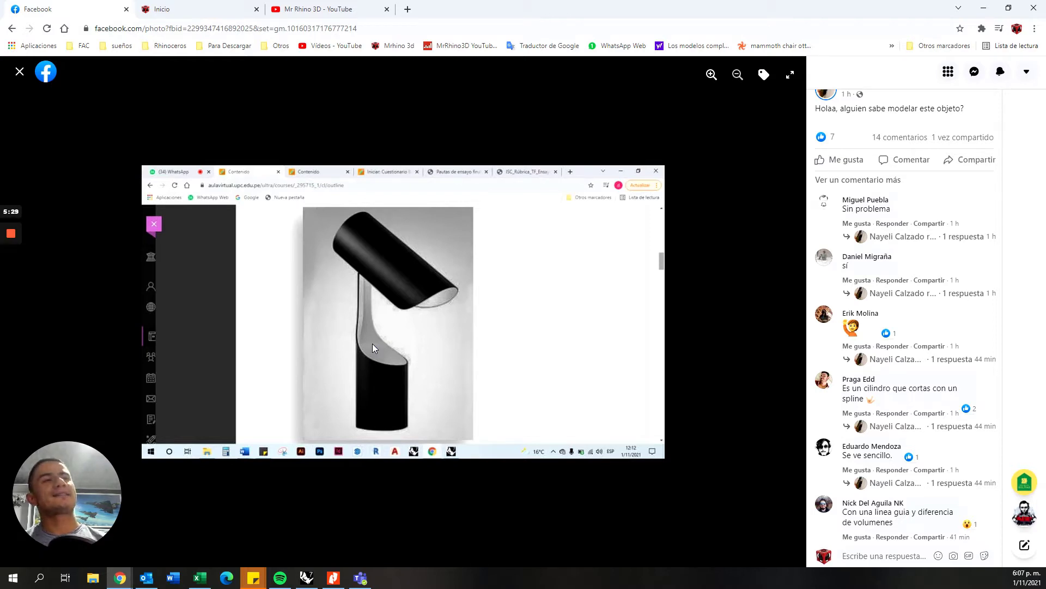
{"action": "left_click", "coordinate": [985, 8]}
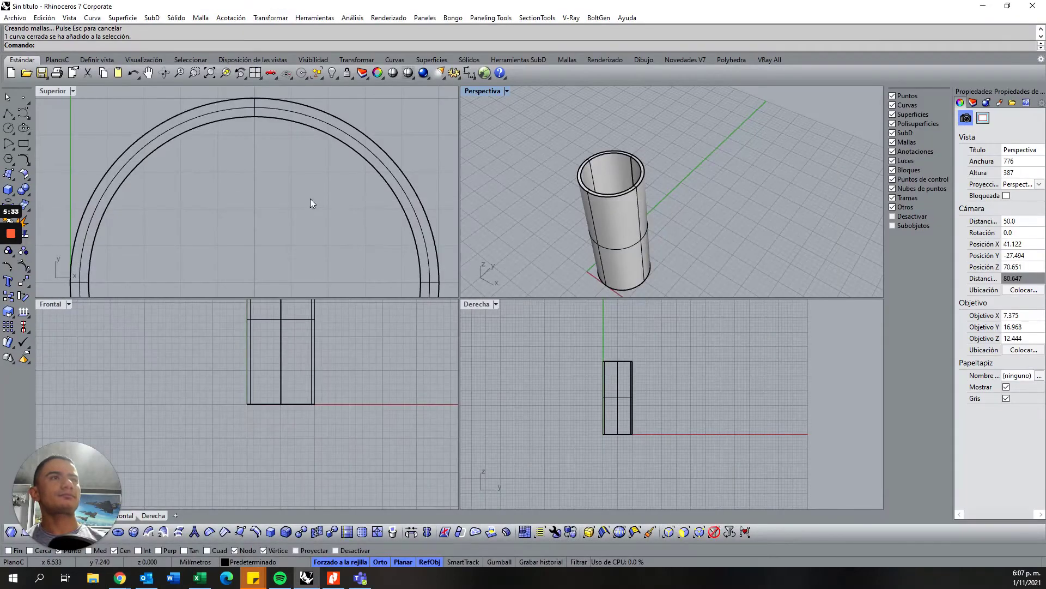
Zoom the top view out to show the full ring and clear the stray selection.
{"action": "scroll", "coordinate": [302, 163], "scroll_direction": "down", "scroll_amount": 3}
{"action": "scroll", "coordinate": [291, 165], "scroll_direction": "down", "scroll_amount": 2}
{"action": "scroll", "coordinate": [291, 168], "scroll_direction": "up", "scroll_amount": 1}
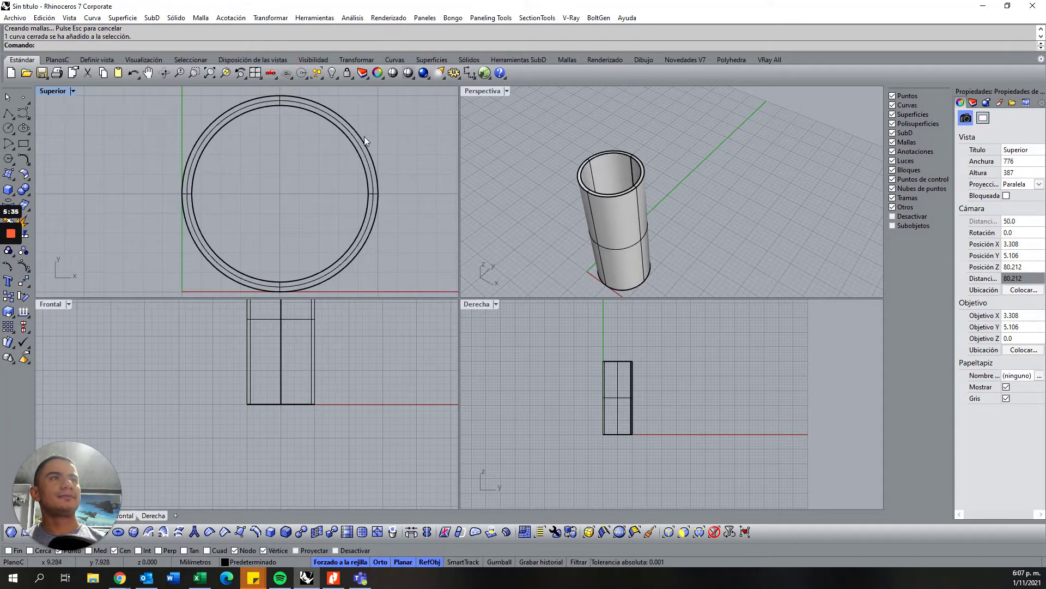
{"action": "left_click", "coordinate": [364, 136]}
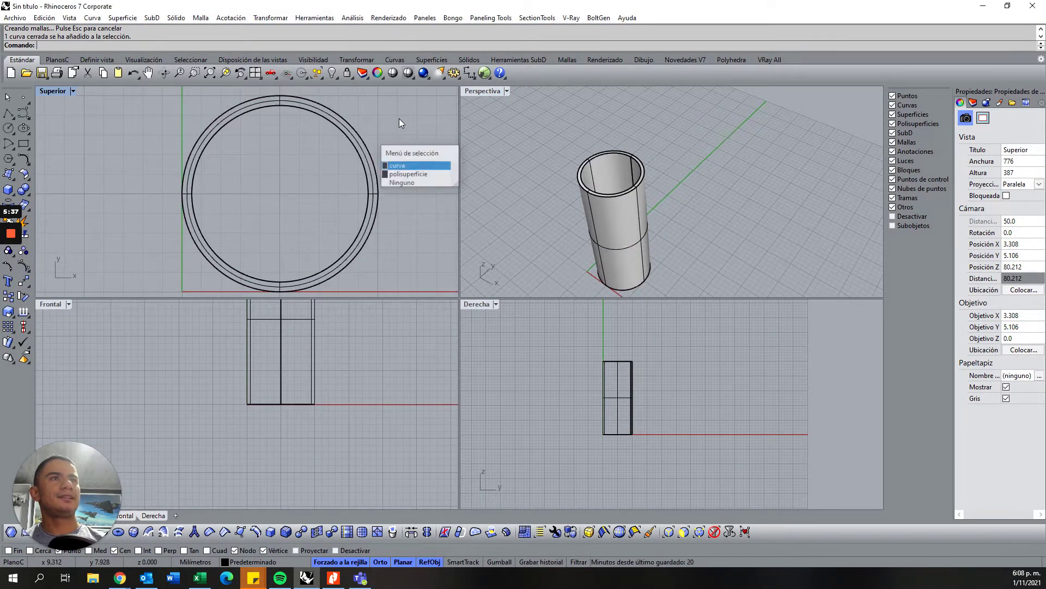
{"action": "key", "text": "Escape"}
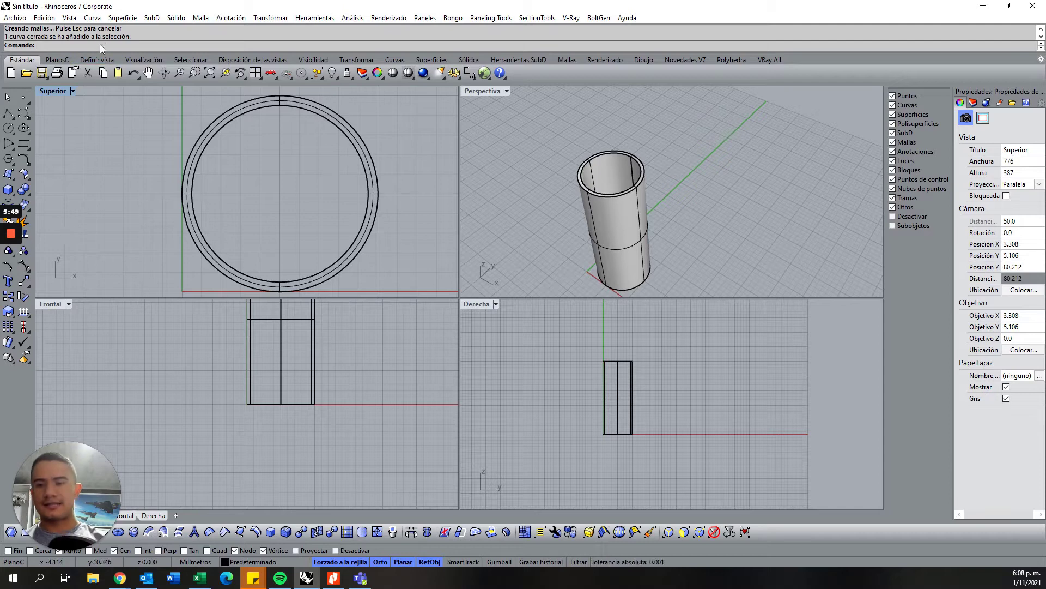
Start the _Split command, correcting the mistyped 'Sepa' entry.
{"action": "type", "text": "Sepa"}
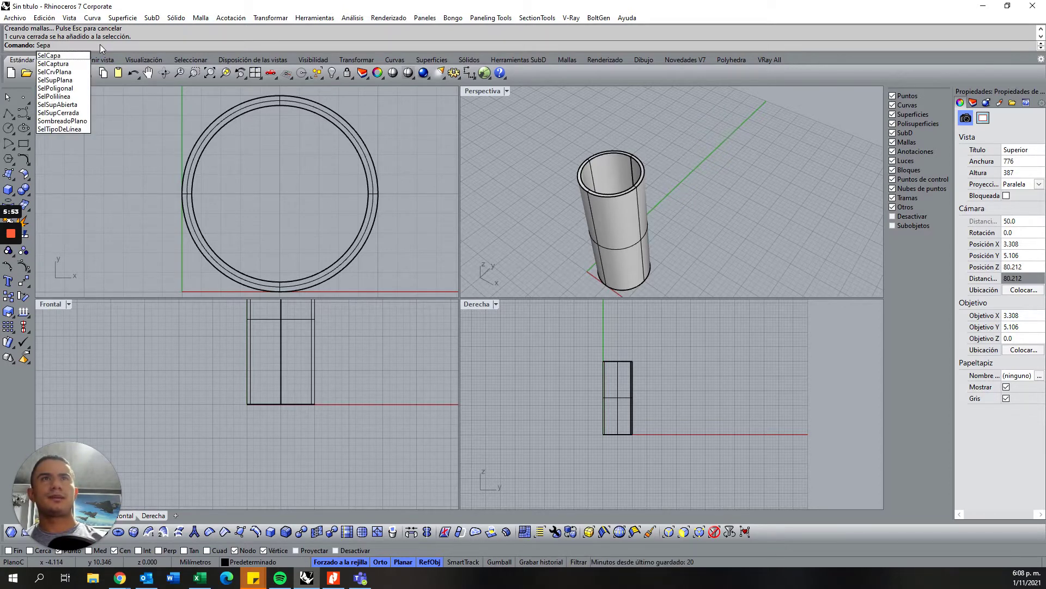
{"action": "key", "text": "BackSpace"}
{"action": "key", "text": "BackSpace"}
{"action": "key", "text": "BackSpace"}
{"action": "key", "text": "BackSpace"}
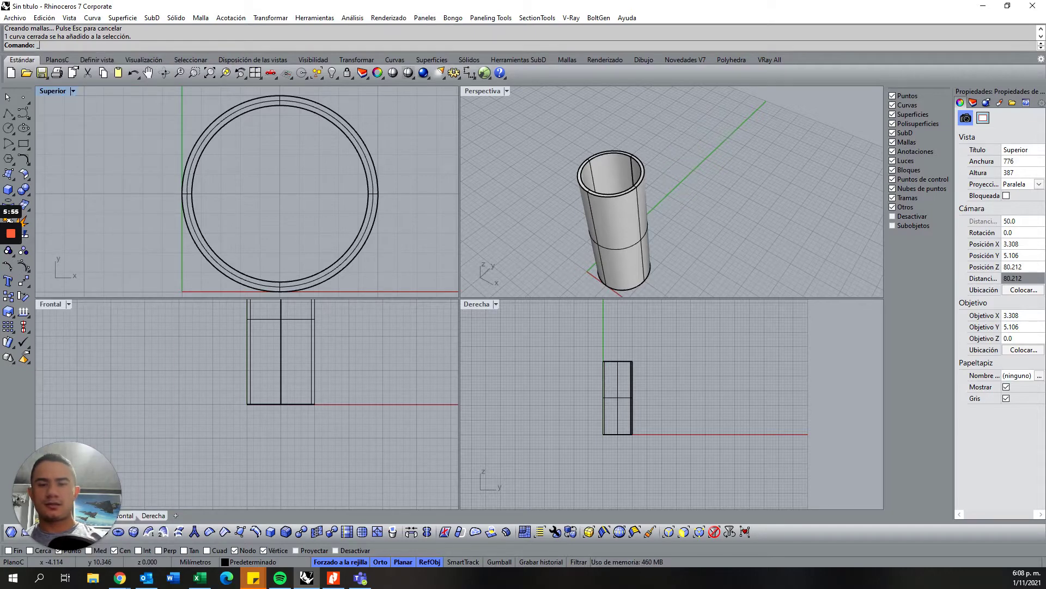
{"action": "type", "text": "_Split"}
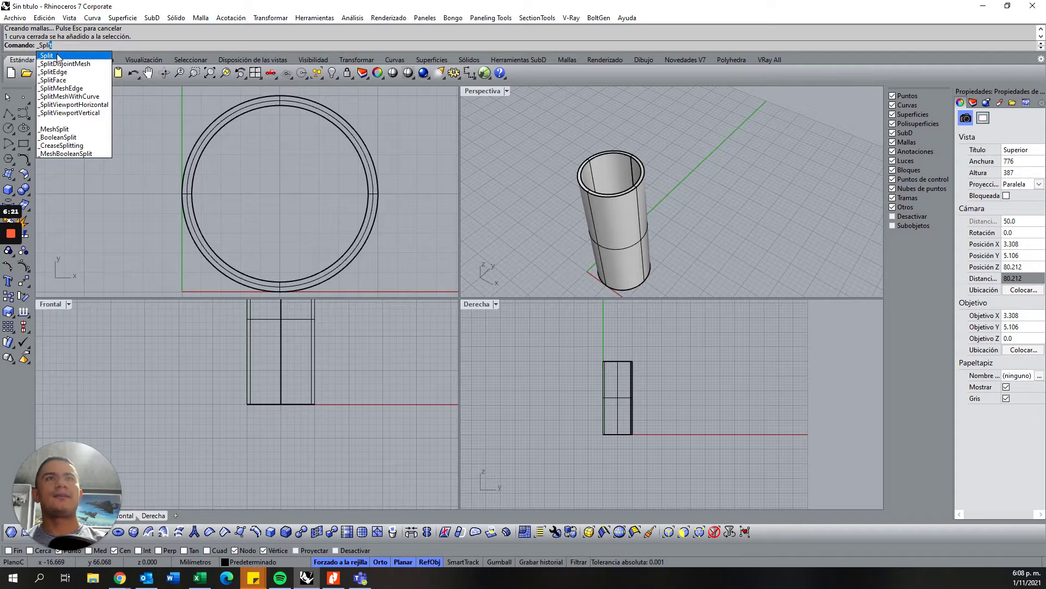
{"action": "left_click", "coordinate": [57, 57]}
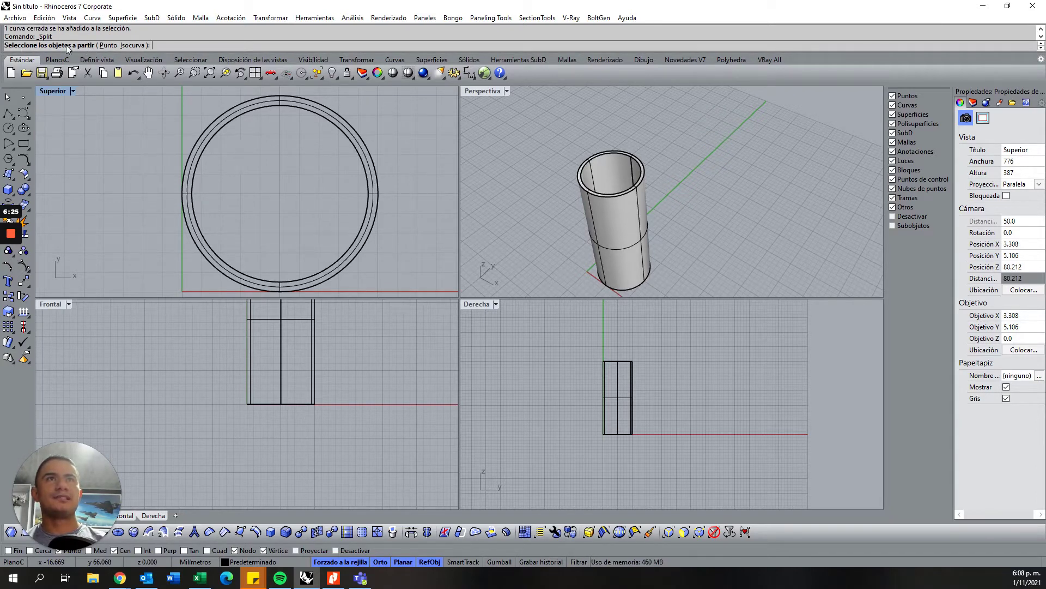
Cut the tube polysurface with the circle curve into two parts and inspect it in Perspective.
{"action": "left_click", "coordinate": [350, 119]}
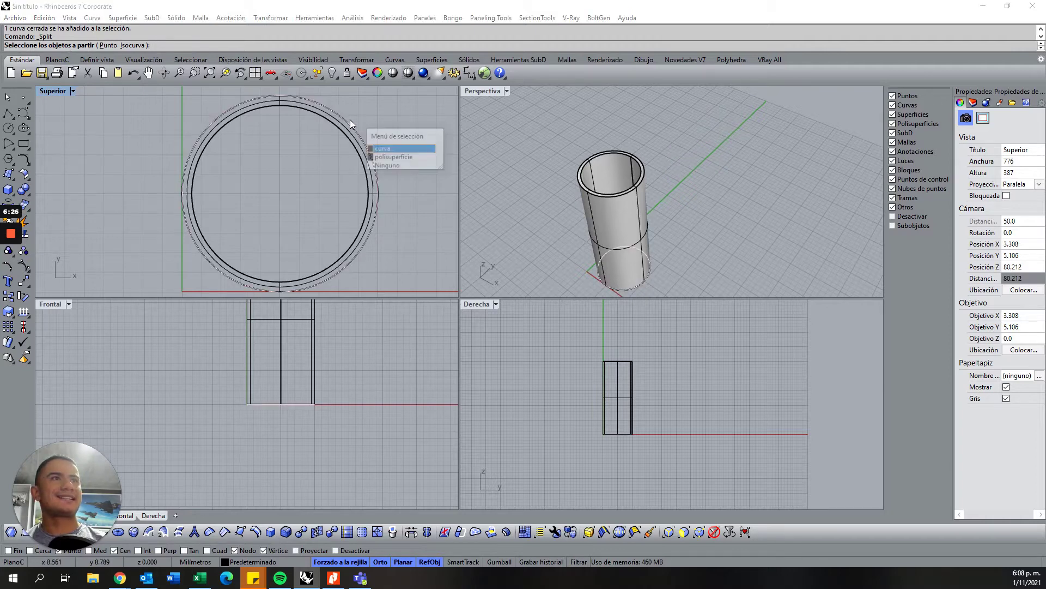
{"action": "left_click", "coordinate": [406, 157]}
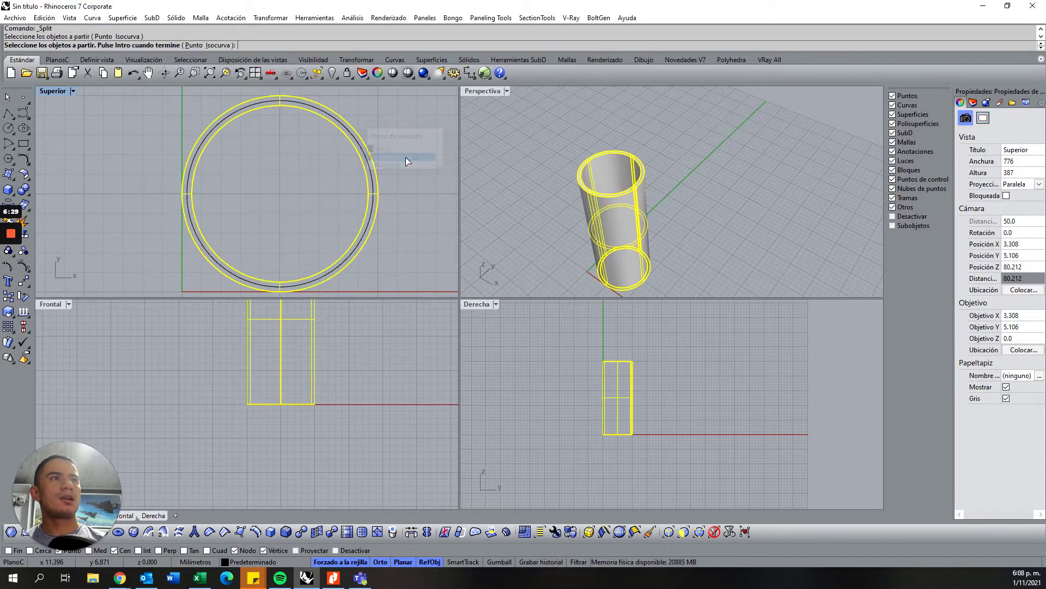
{"action": "key", "text": "Return"}
{"action": "left_click", "coordinate": [352, 139]}
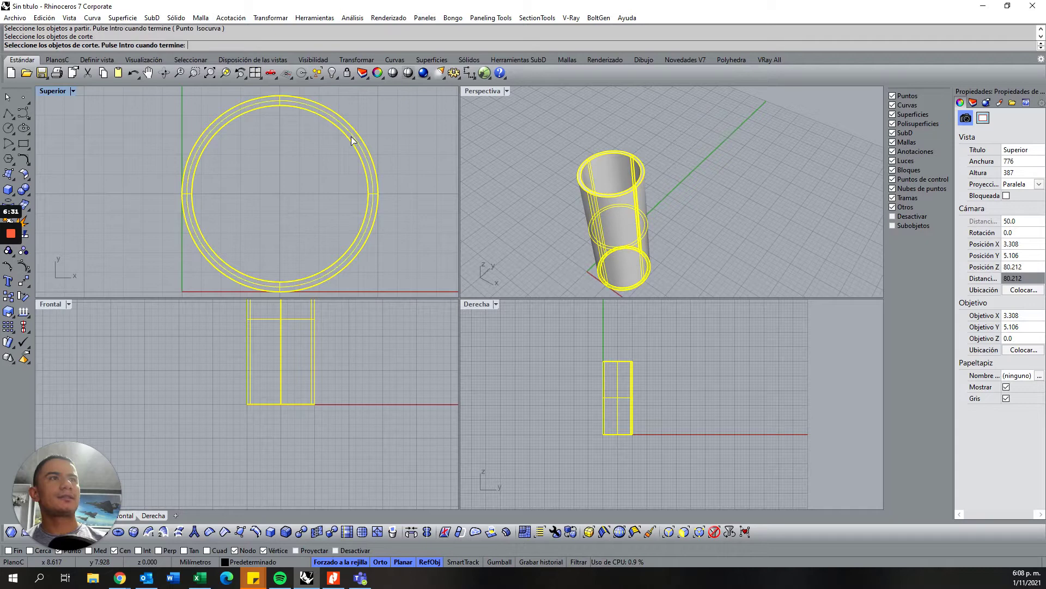
{"action": "key", "text": "Return"}
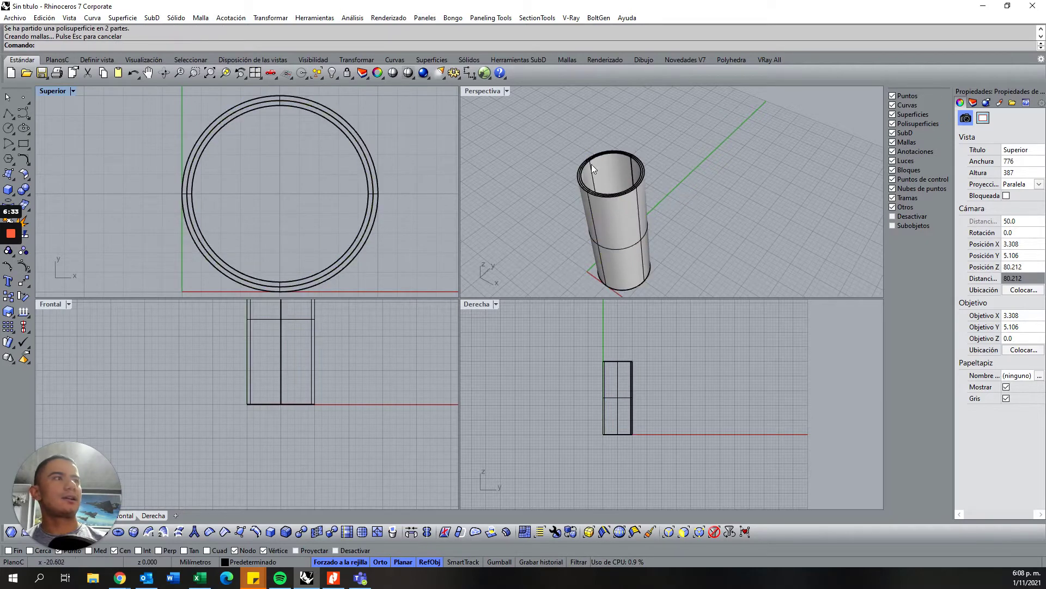
{"action": "left_click", "coordinate": [594, 162]}
{"action": "mouse_move", "coordinate": [600, 203]}
{"action": "right_mouse_down"}
{"action": "mouse_move", "coordinate": [810, 148]}
{"action": "mouse_move", "coordinate": [556, 245]}
{"action": "mouse_move", "coordinate": [618, 183]}
{"action": "mouse_move", "coordinate": [587, 190]}
{"action": "right_mouse_up"}
{"action": "scroll", "coordinate": [241, 370], "scroll_direction": "down", "scroll_amount": 3}
{"action": "scroll", "coordinate": [230, 395], "scroll_direction": "down", "scroll_amount": 3}
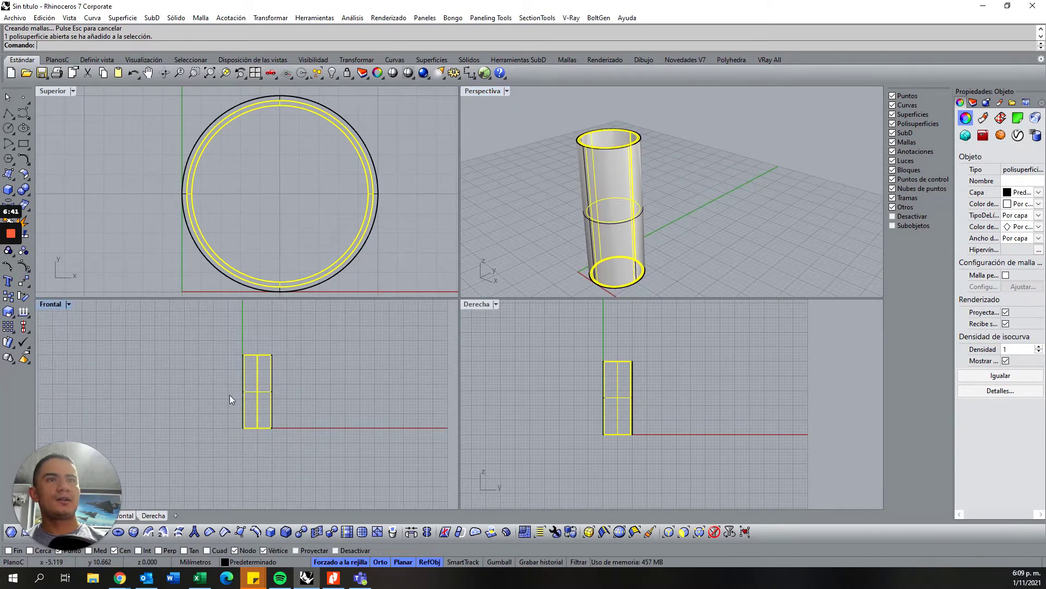
{"action": "scroll", "coordinate": [244, 384], "scroll_direction": "up", "scroll_amount": 3}
{"action": "scroll", "coordinate": [245, 379], "scroll_direction": "up", "scroll_amount": 3}
Clear the selection, maximize the Front view and pan to centre the tube.
{"action": "left_click", "coordinate": [567, 387]}
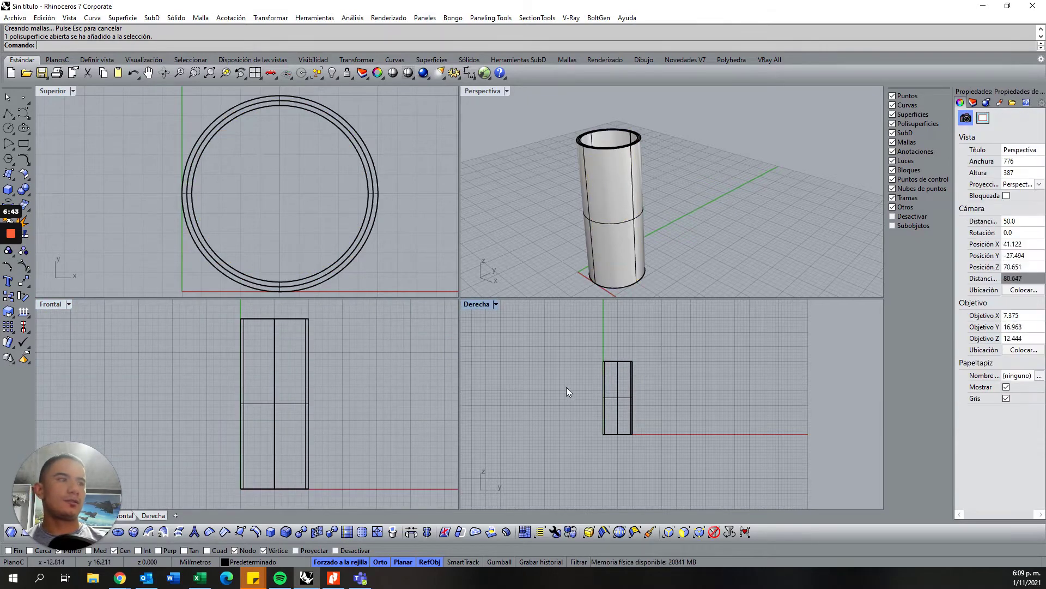
{"action": "scroll", "coordinate": [599, 388], "scroll_direction": "up", "scroll_amount": 5}
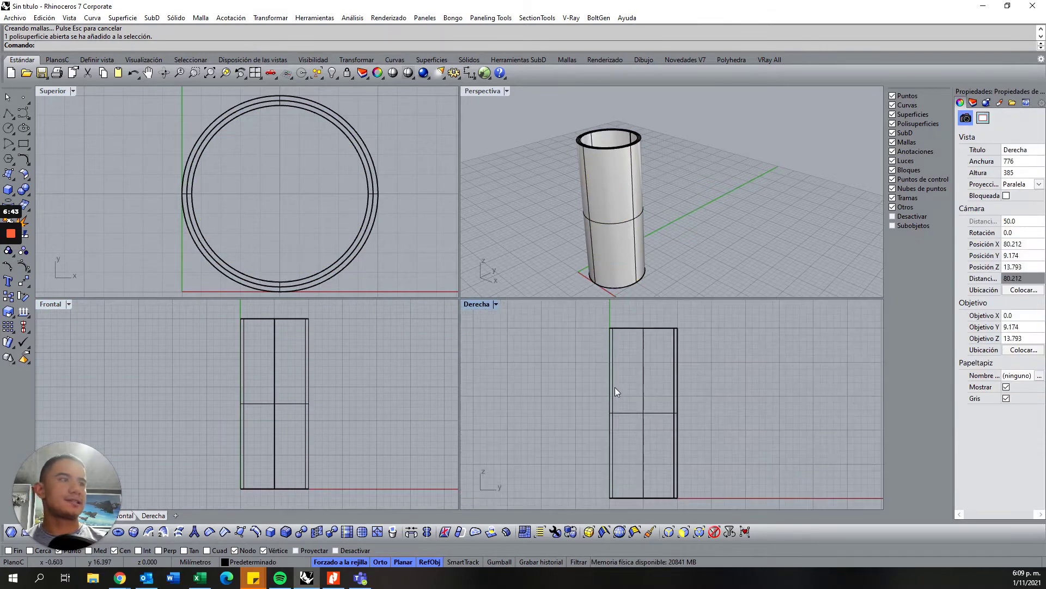
{"action": "double_click", "coordinate": [48, 303]}
{"action": "mouse_move", "coordinate": [472, 288]}
{"action": "right_mouse_down"}
{"action": "mouse_move", "coordinate": [367, 280]}
{"action": "mouse_move", "coordinate": [440, 279]}
{"action": "right_mouse_up"}
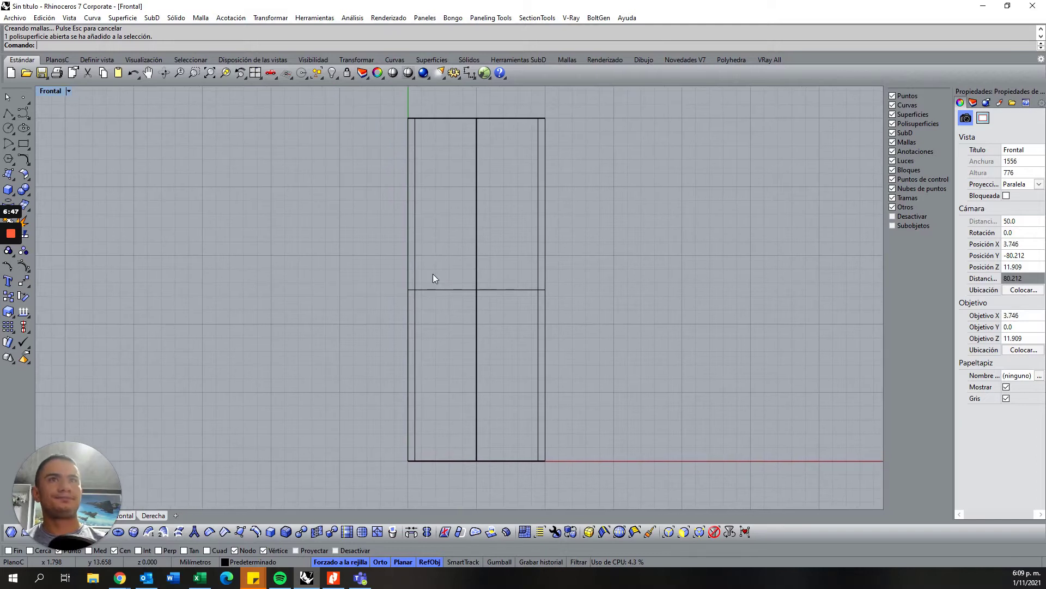
Draw a control-point curve down the tube's left wall, turning right near the bottom.
{"action": "left_click", "coordinate": [24, 113]}
{"action": "left_click", "coordinate": [395, 159]}
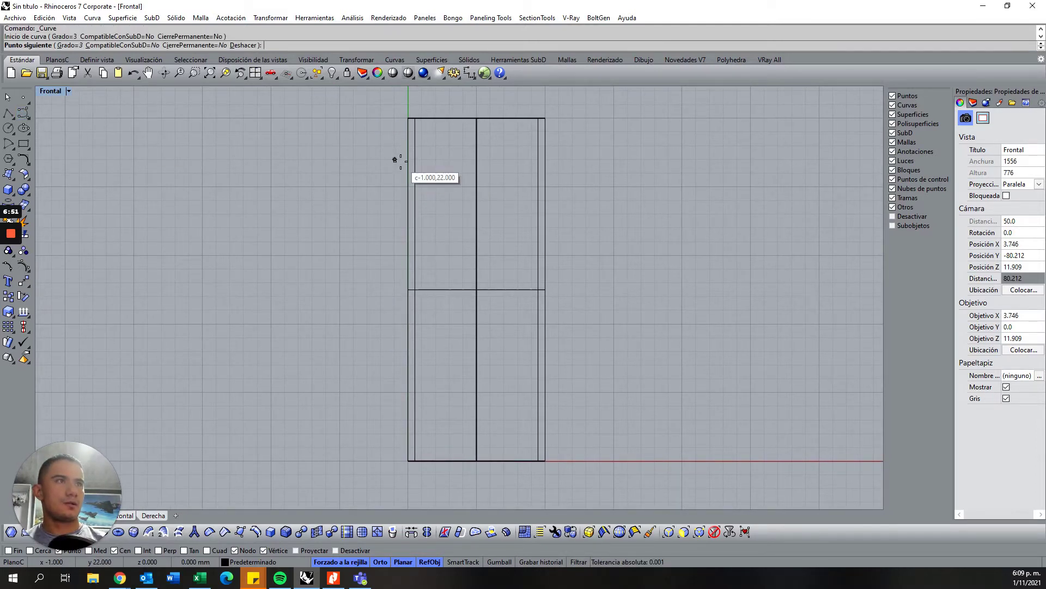
{"action": "left_click", "coordinate": [422, 160]}
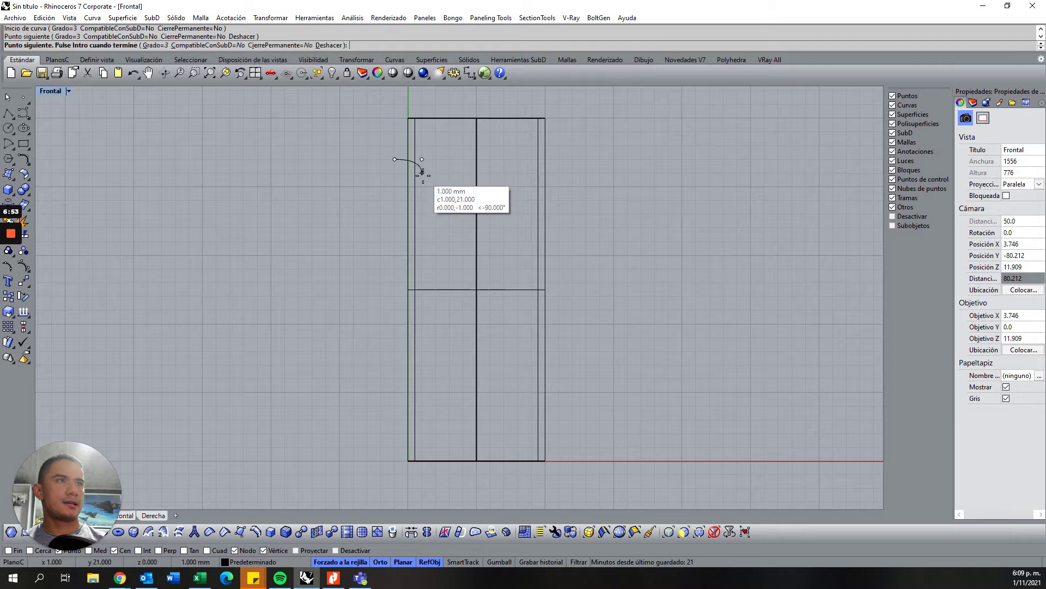
{"action": "left_click", "coordinate": [422, 173]}
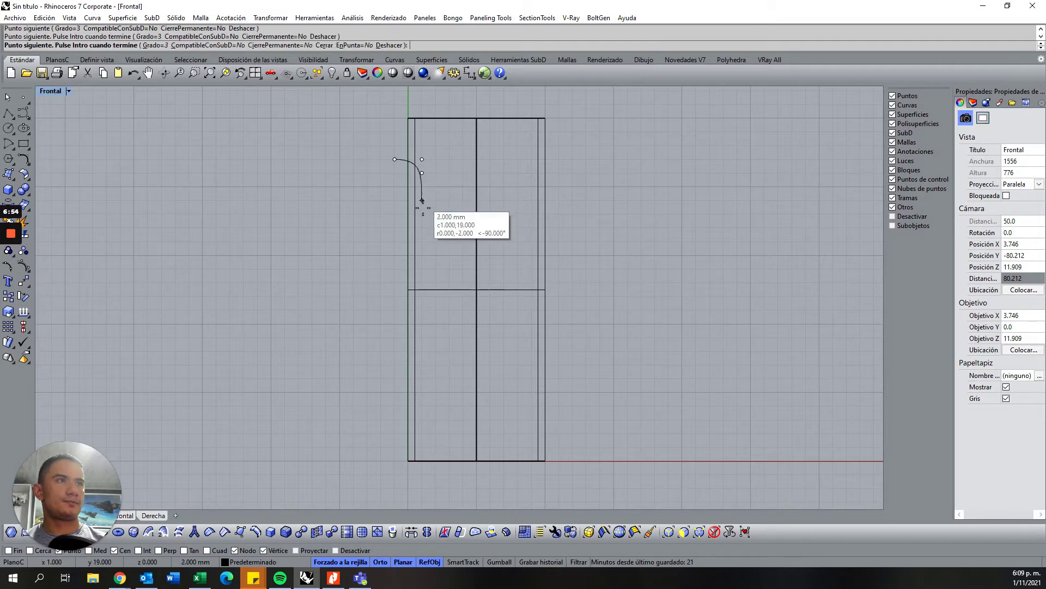
{"action": "left_click", "coordinate": [422, 269]}
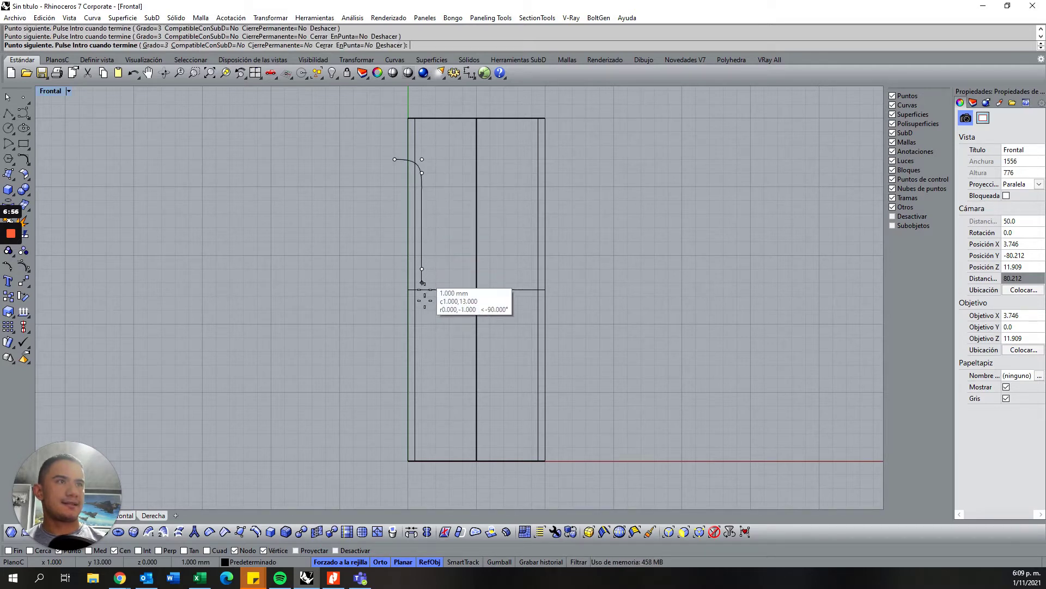
{"action": "left_click", "coordinate": [422, 323]}
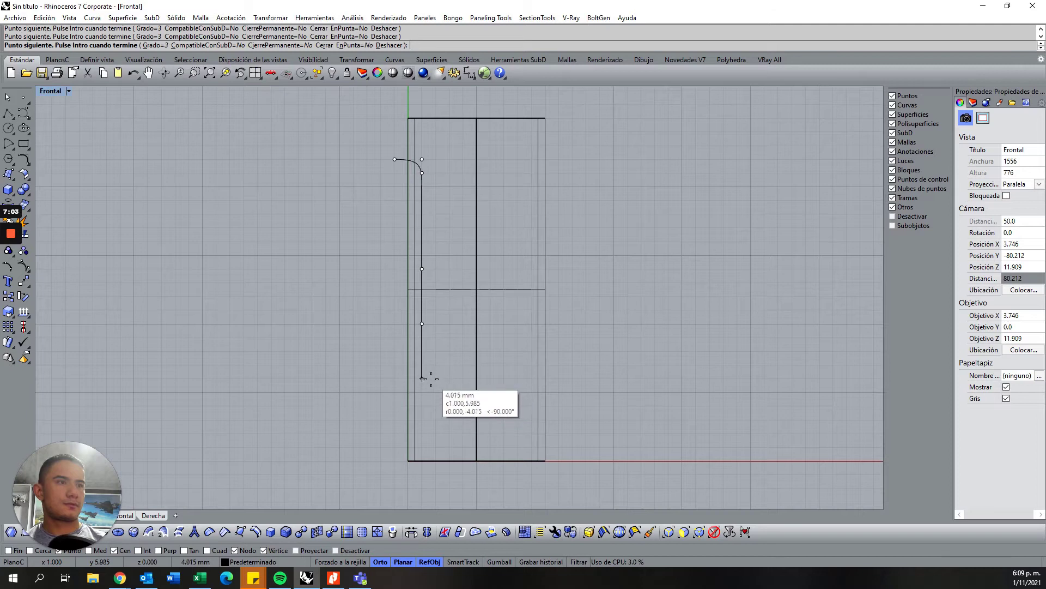
{"action": "key", "text": "F9"}
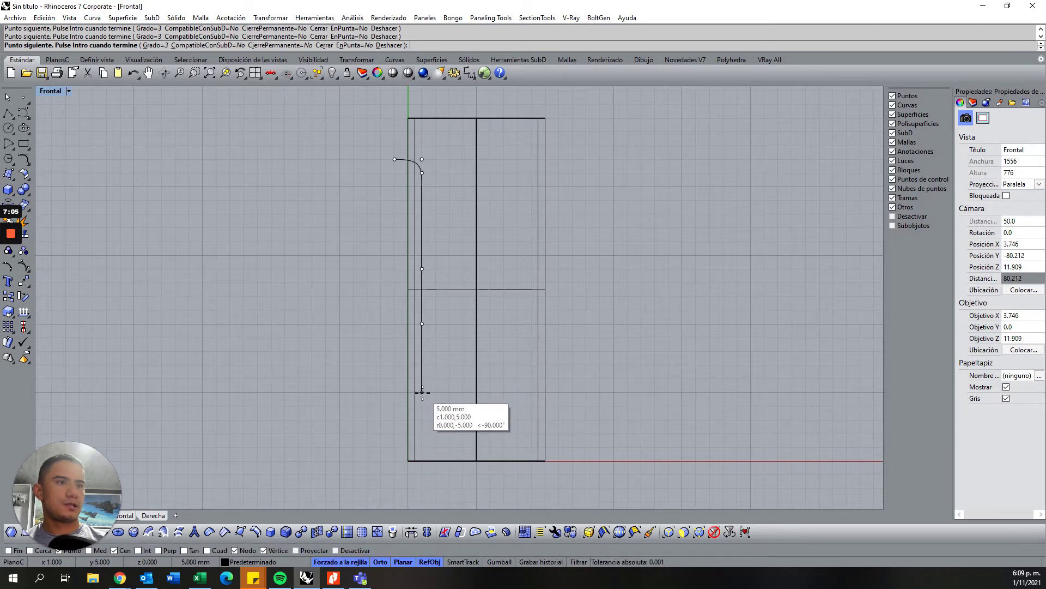
{"action": "left_click", "coordinate": [421, 364]}
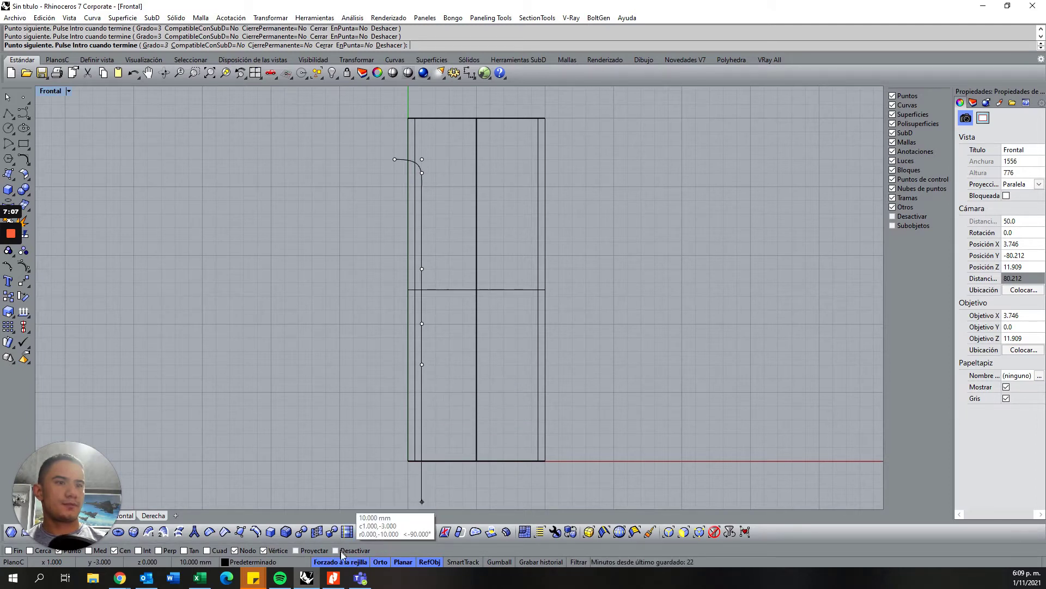
{"action": "left_click", "coordinate": [340, 562]}
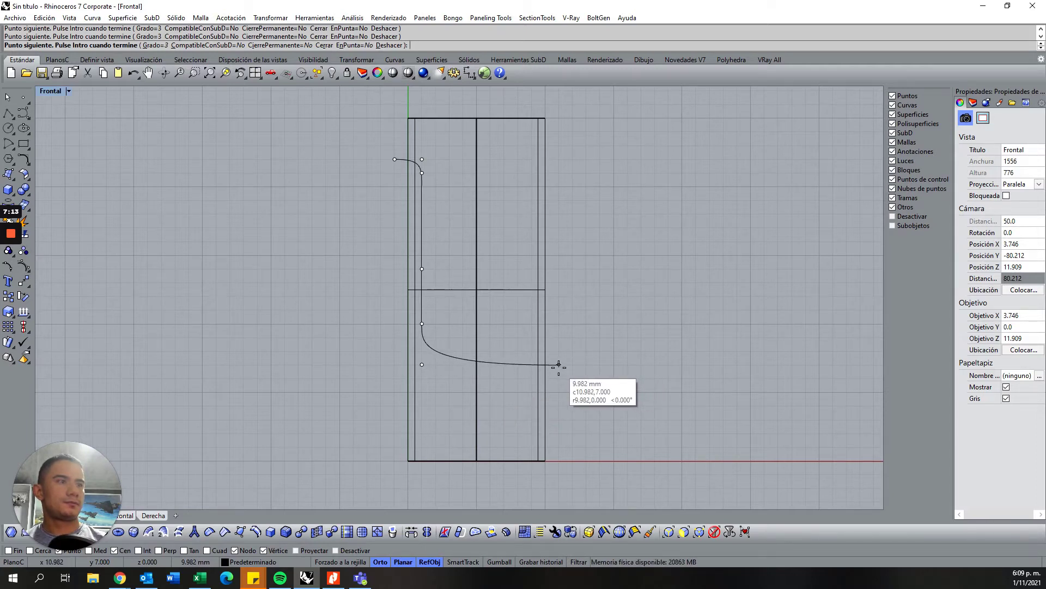
{"action": "left_click", "coordinate": [559, 364]}
{"action": "key", "text": "Return"}
Show the curve's control points with F10 and drag the bend and bottom-corner points upward.
{"action": "left_click", "coordinate": [422, 335]}
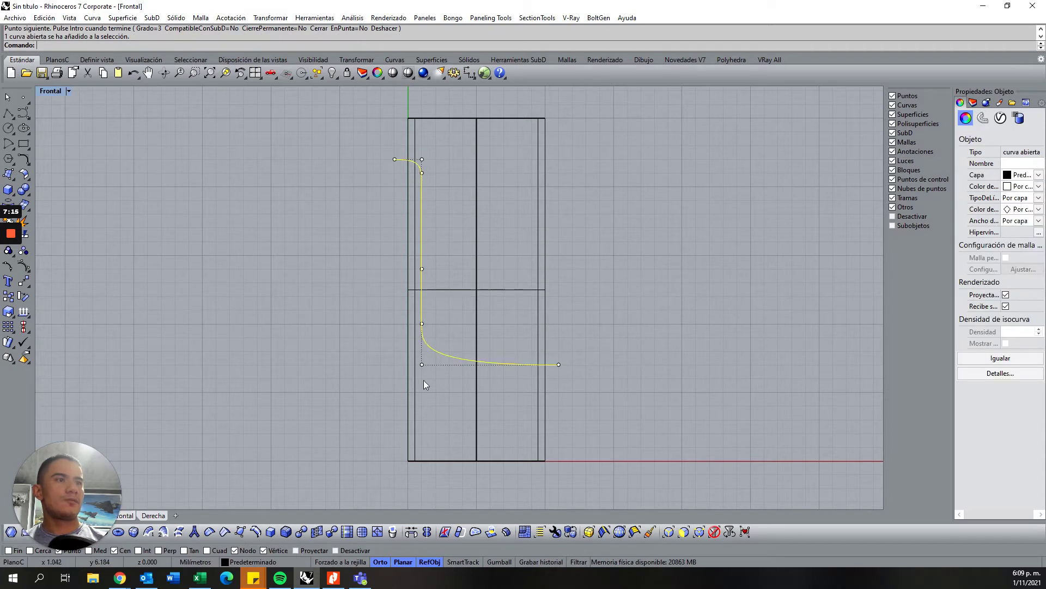
{"action": "left_click_drag", "start_coordinate": [391, 321], "coordinate": [434, 335]}
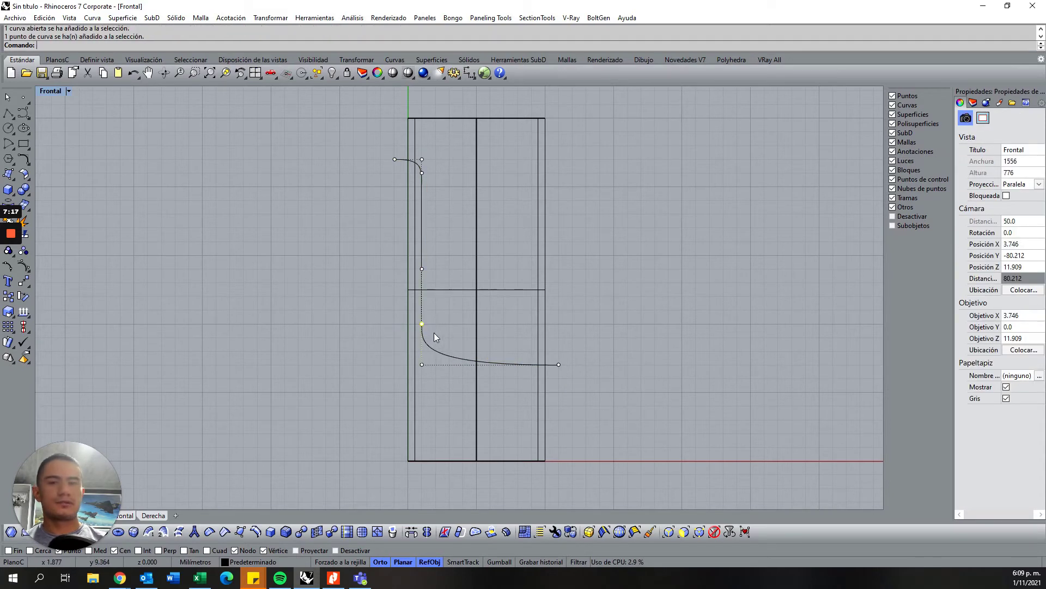
{"action": "left_click", "coordinate": [509, 362]}
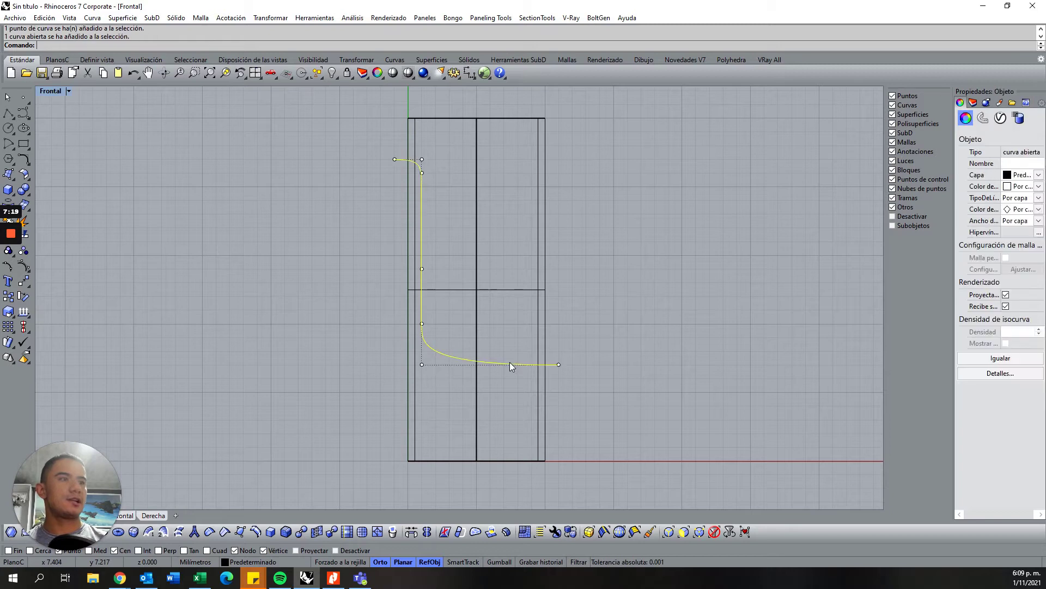
{"action": "key", "text": "F10"}
{"action": "mouse_move", "coordinate": [355, 309]}
{"action": "left_mouse_down"}
{"action": "mouse_move", "coordinate": [463, 329]}
{"action": "mouse_move", "coordinate": [423, 292]}
{"action": "left_mouse_up"}
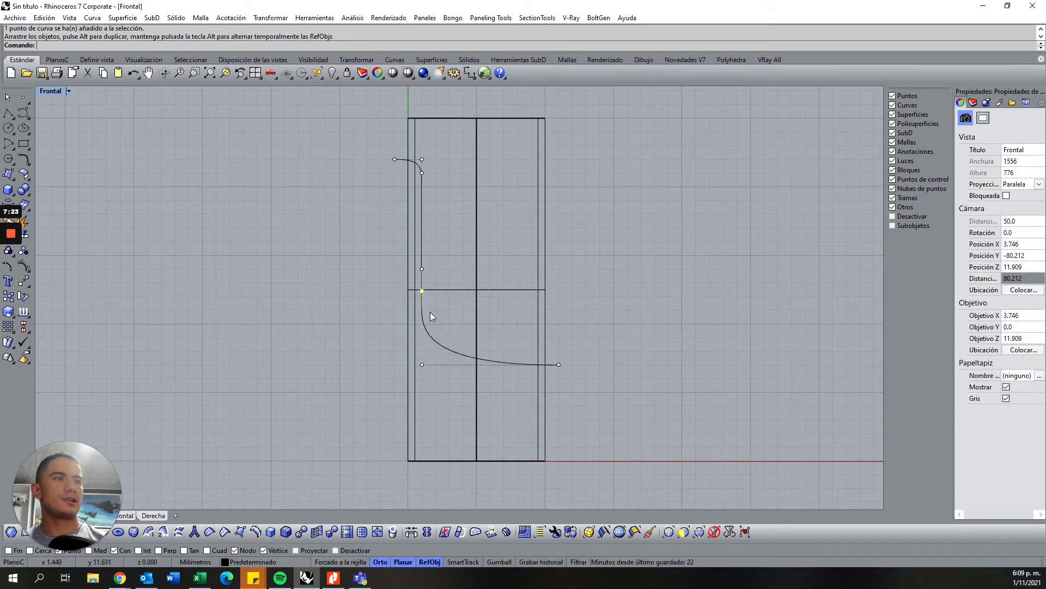
{"action": "left_click", "coordinate": [420, 364]}
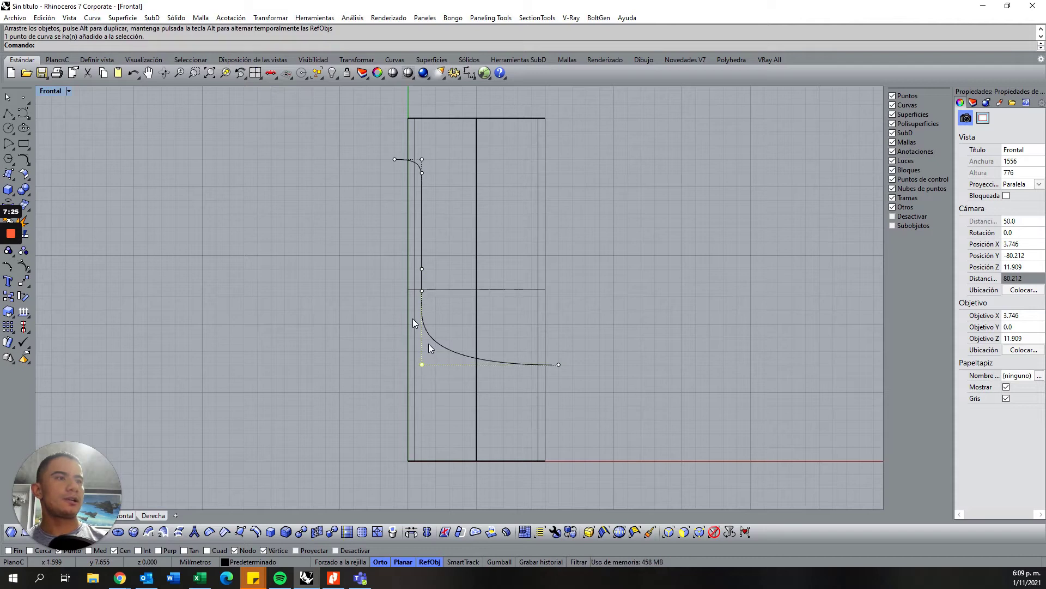
{"action": "mouse_move", "coordinate": [394, 257]}
{"action": "left_mouse_down"}
{"action": "mouse_move", "coordinate": [443, 318]}
{"action": "mouse_move", "coordinate": [421, 262]}
{"action": "mouse_move", "coordinate": [443, 250]}
{"action": "left_mouse_up"}
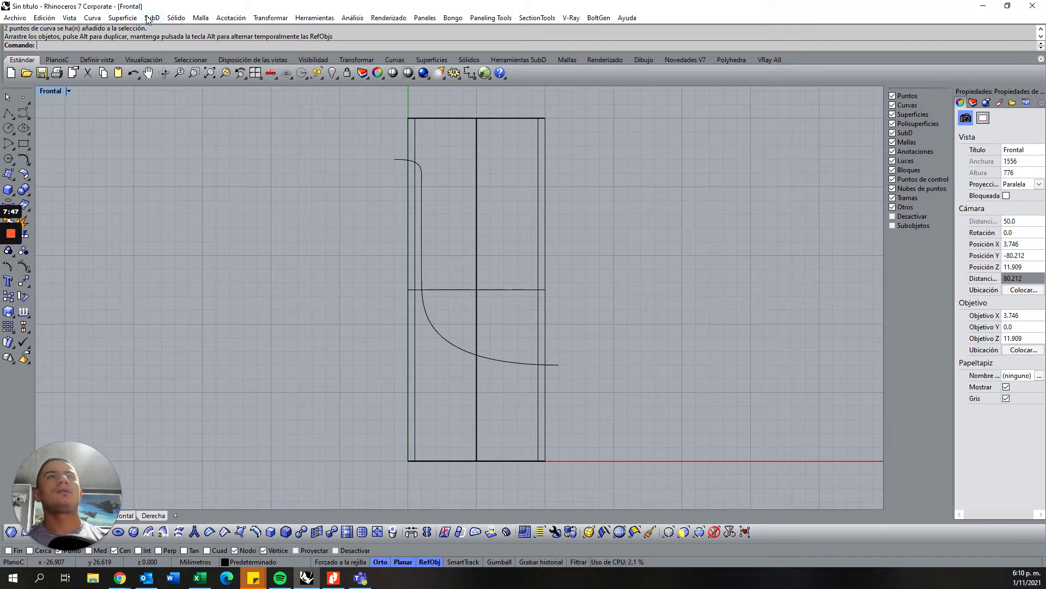
Start Split from the recent-commands list and select both tube wall polysurfaces.
{"action": "right_click", "coordinate": [149, 45]}
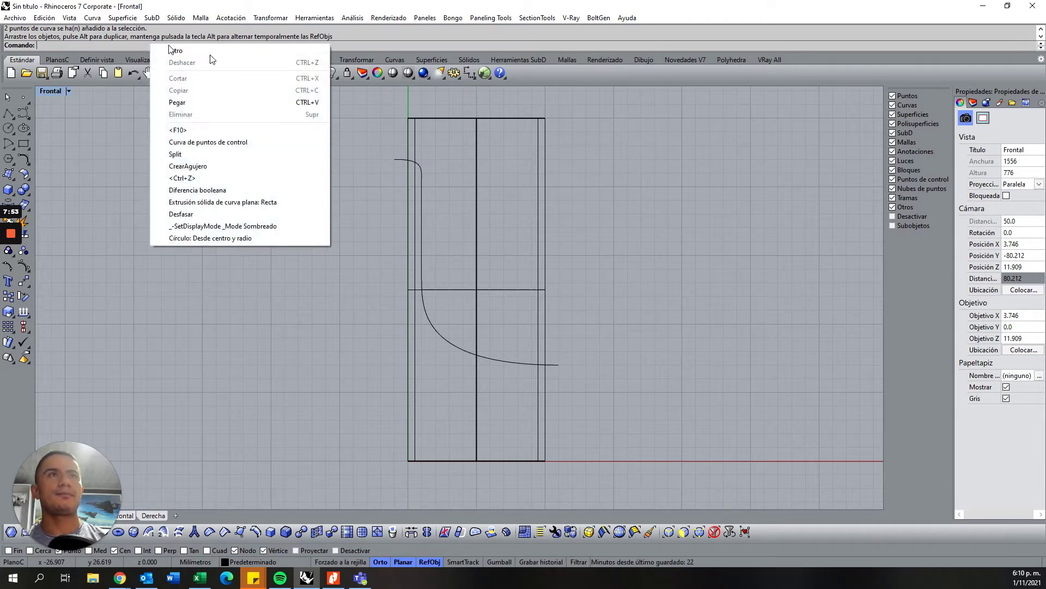
{"action": "left_click", "coordinate": [178, 155]}
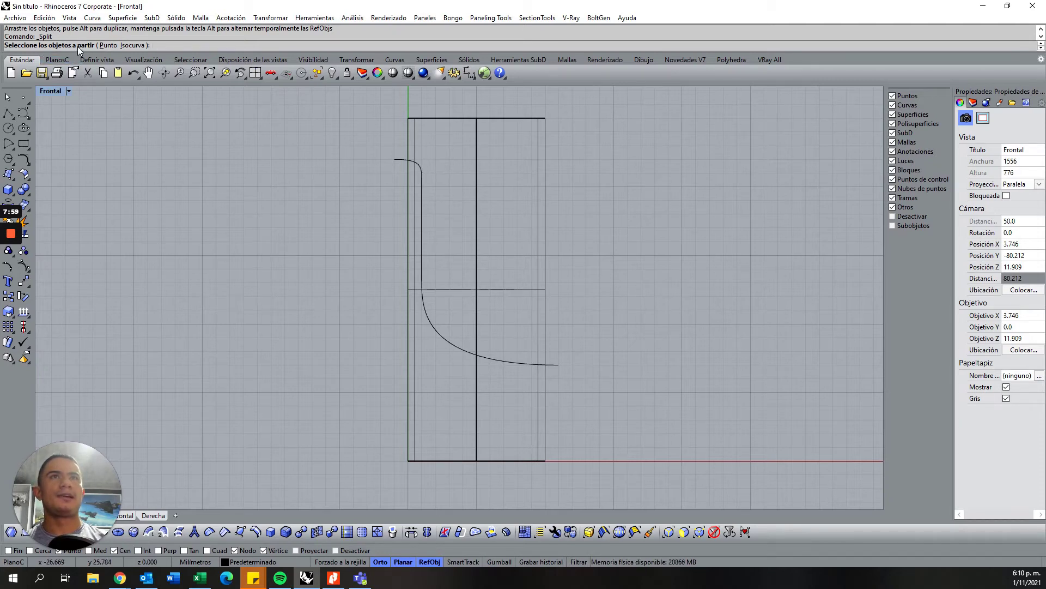
{"action": "left_click", "coordinate": [415, 134]}
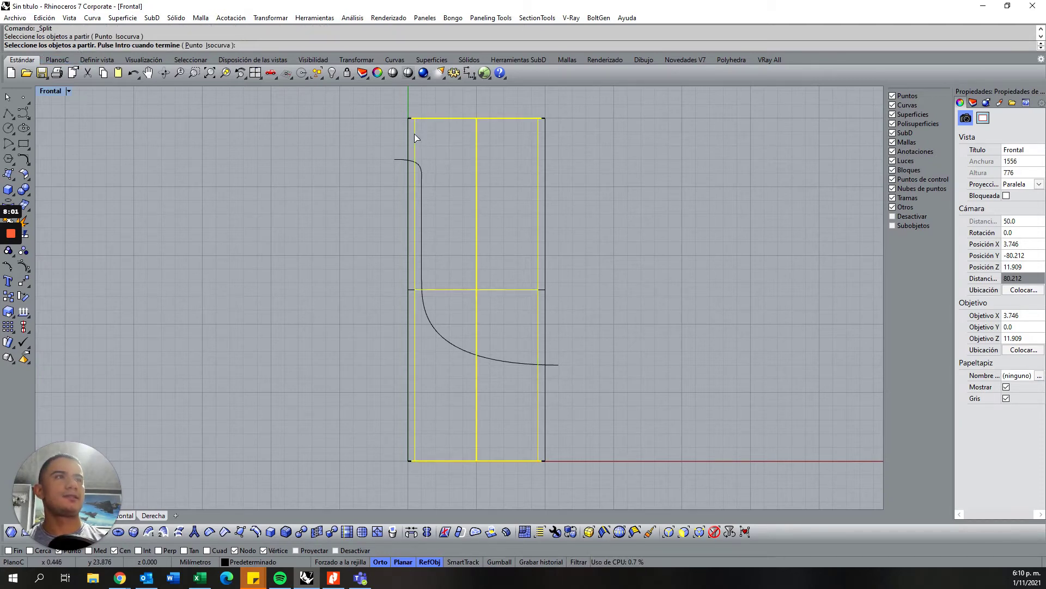
{"action": "double_click", "coordinate": [52, 91]}
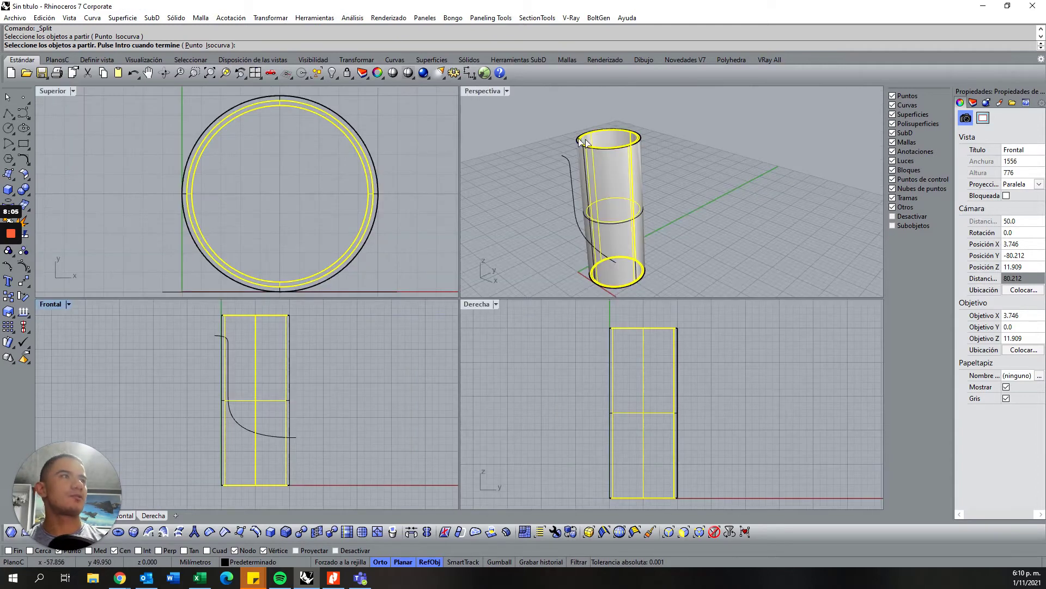
{"action": "scroll", "coordinate": [653, 144], "scroll_direction": "up", "scroll_amount": 3}
{"action": "scroll", "coordinate": [653, 144], "scroll_direction": "up", "scroll_amount": 3}
{"action": "left_click", "coordinate": [365, 146]}
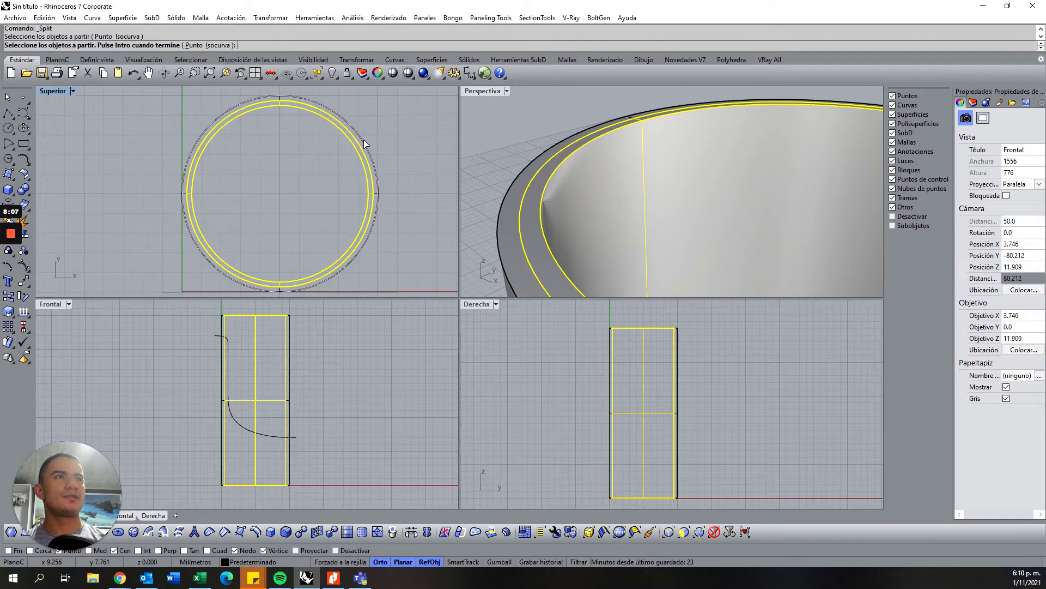
{"action": "left_click", "coordinate": [431, 177]}
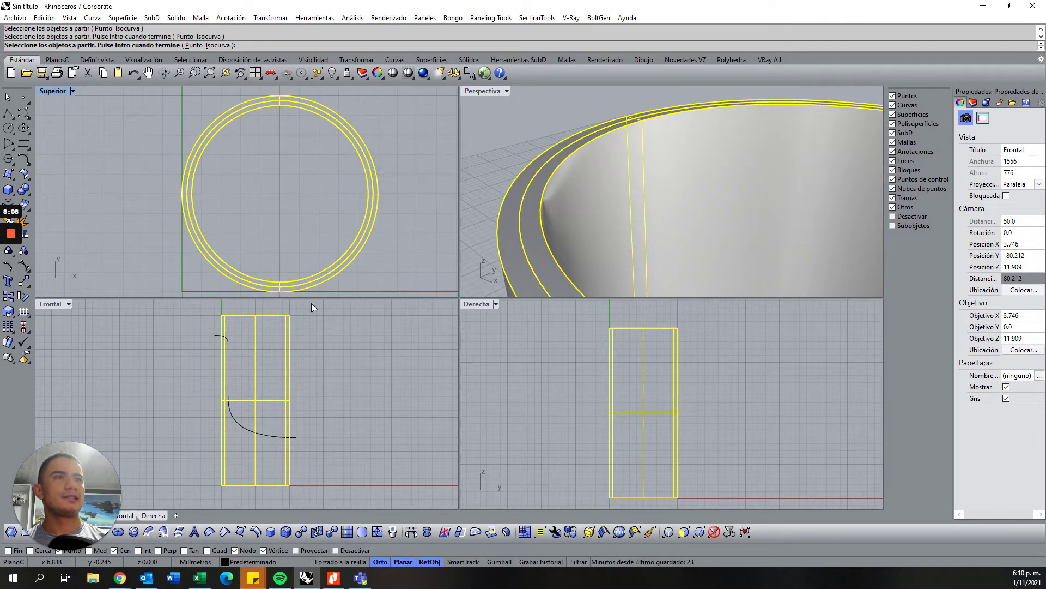
{"action": "right_click", "coordinate": [163, 387]}
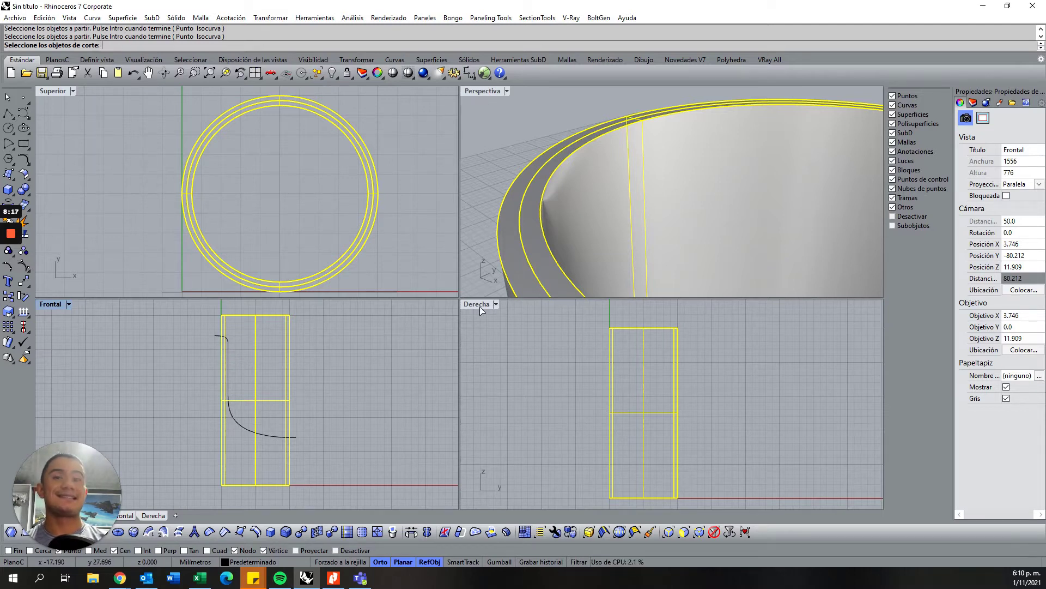
Cut the tube walls with the profile curve and inspect the upper cut piece.
{"action": "left_click", "coordinate": [238, 423]}
{"action": "key", "text": "Return"}
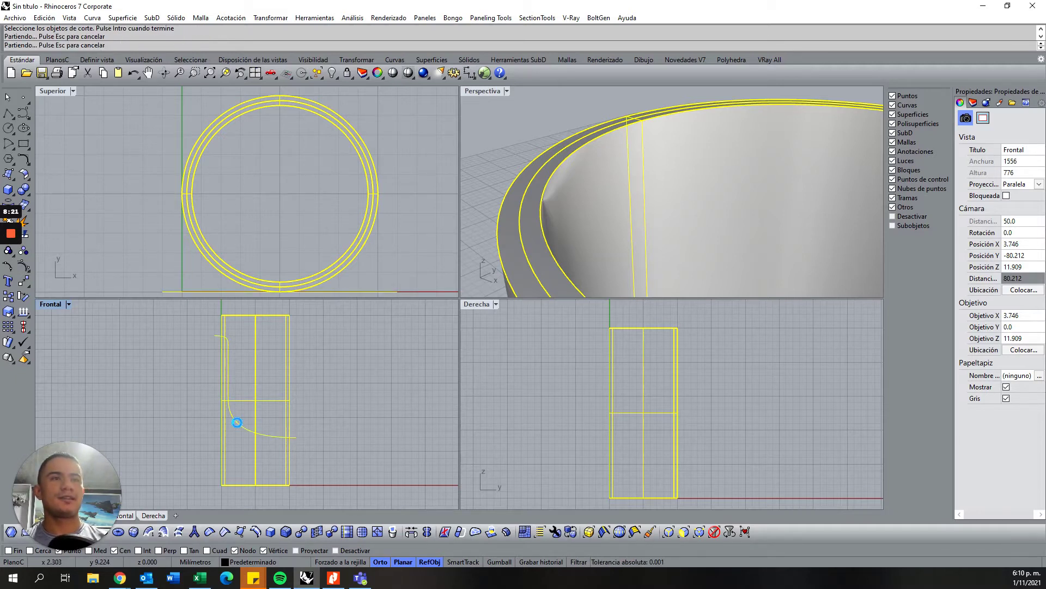
{"action": "left_click", "coordinate": [681, 142]}
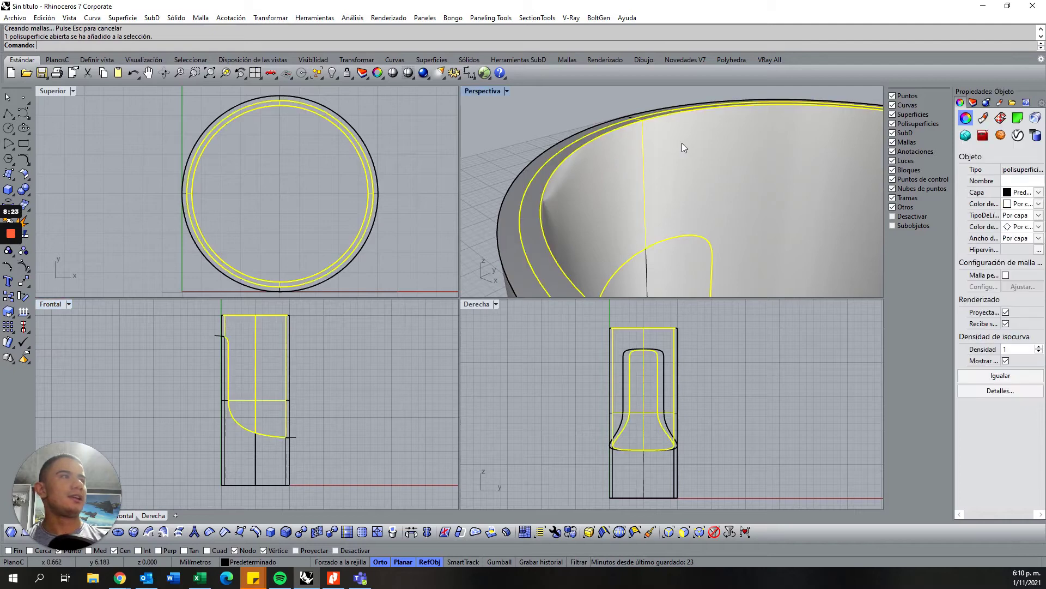
{"action": "scroll", "coordinate": [654, 136], "scroll_direction": "down", "scroll_amount": 5}
{"action": "scroll", "coordinate": [613, 121], "scroll_direction": "down", "scroll_amount": 3}
{"action": "scroll", "coordinate": [711, 179], "scroll_direction": "down", "scroll_amount": 2}
{"action": "mouse_move", "coordinate": [711, 180]}
{"action": "right_mouse_down"}
{"action": "mouse_move", "coordinate": [715, 192]}
{"action": "mouse_move", "coordinate": [584, 200]}
{"action": "mouse_move", "coordinate": [657, 183]}
{"action": "right_mouse_up"}
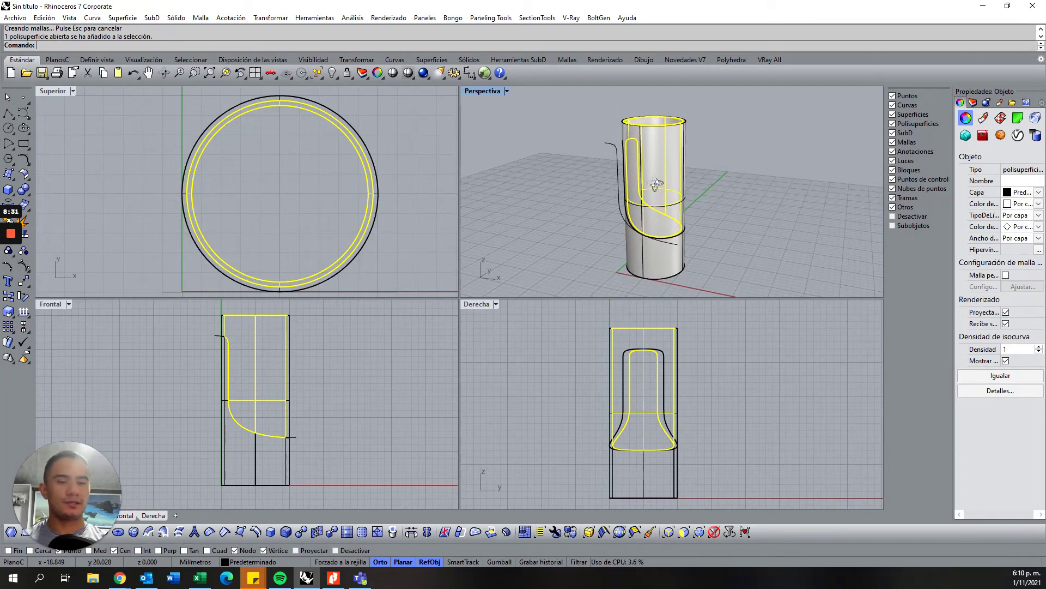
Window-select both upper tube pieces and move them 20 mm sideways in the Right view.
{"action": "left_click", "coordinate": [629, 256]}
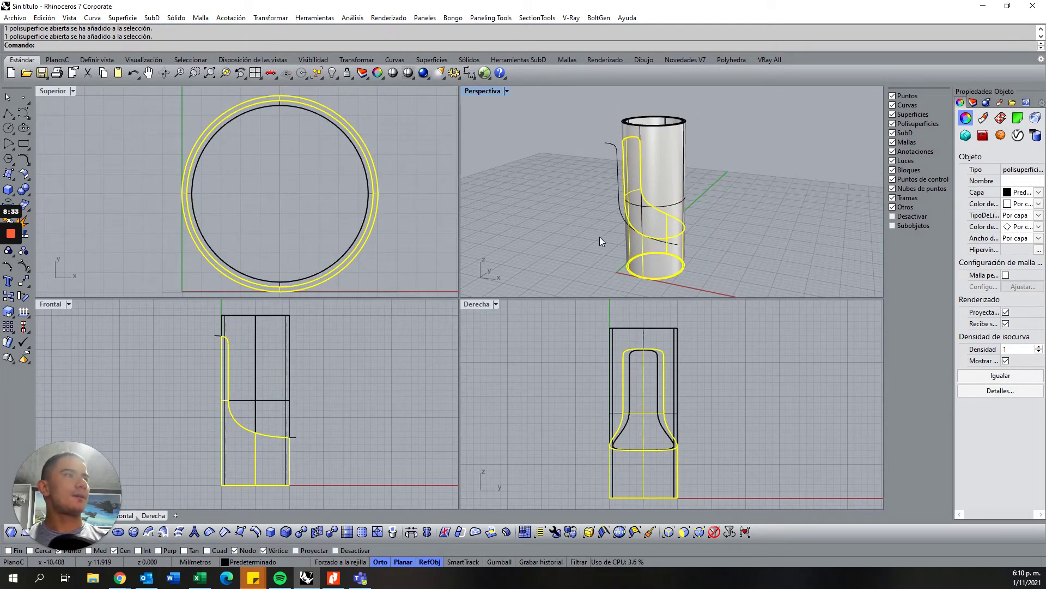
{"action": "right_click_drag", "start_coordinate": [615, 203], "coordinate": [522, 250]}
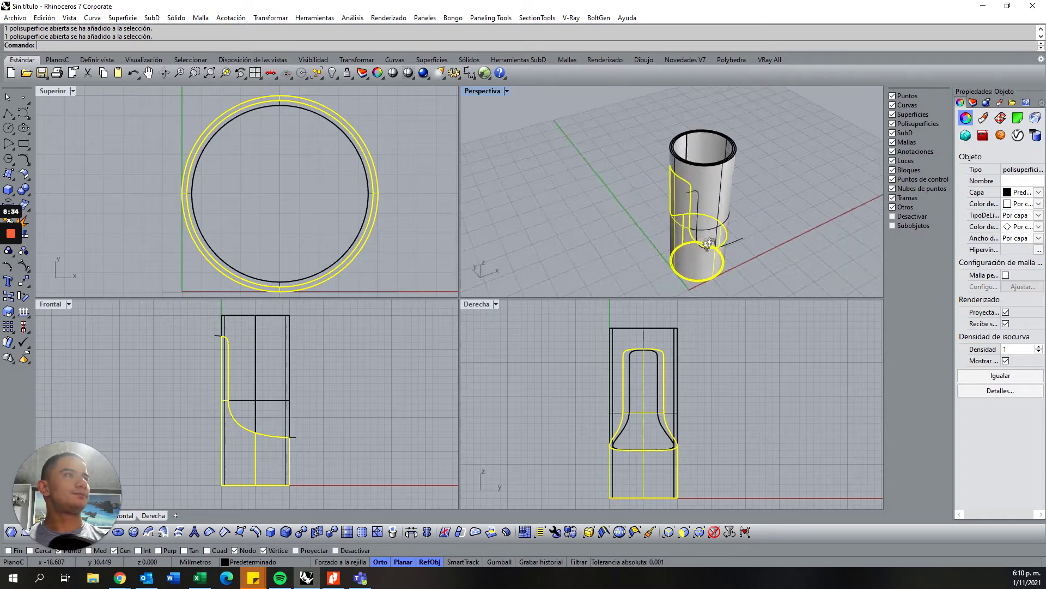
{"action": "left_click", "coordinate": [522, 250]}
{"action": "left_click_drag", "start_coordinate": [670, 117], "coordinate": [633, 139]}
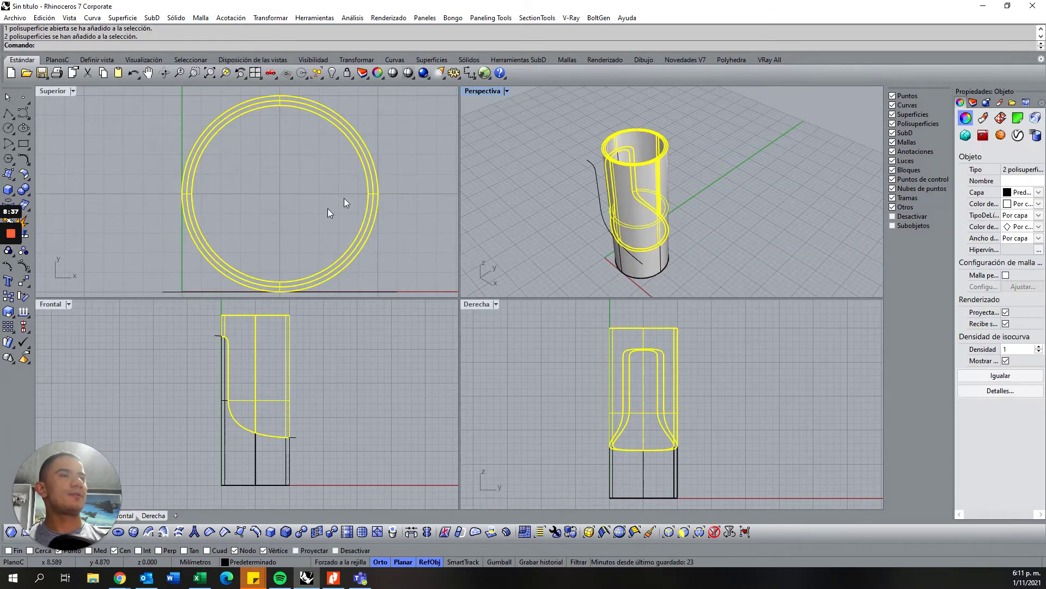
{"action": "scroll", "coordinate": [241, 398], "scroll_direction": "down", "scroll_amount": 5}
{"action": "left_click_drag", "start_coordinate": [674, 329], "coordinate": [774, 328]}
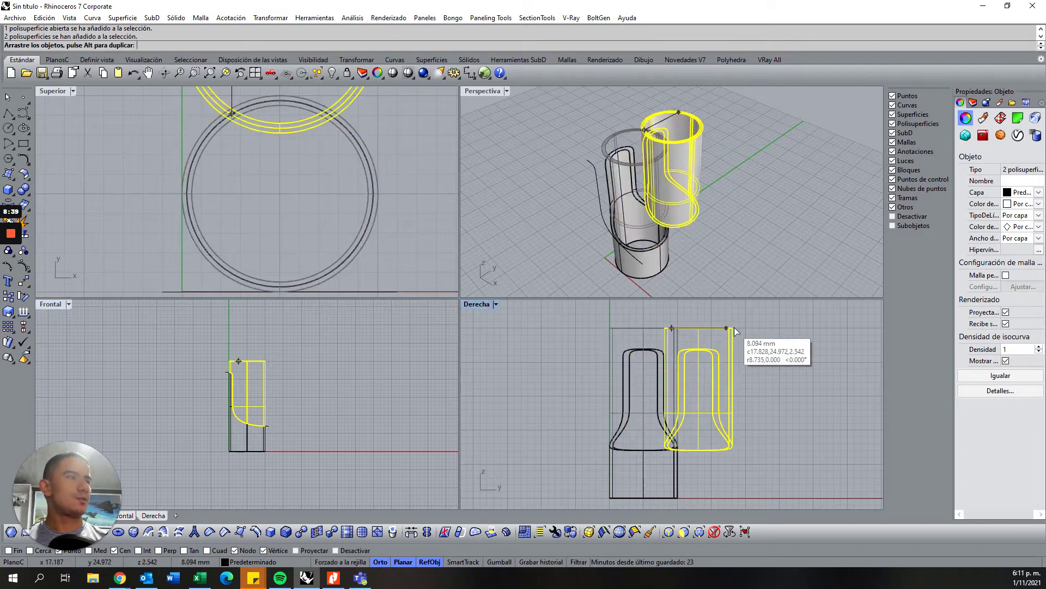
{"action": "type", "text": "20"}
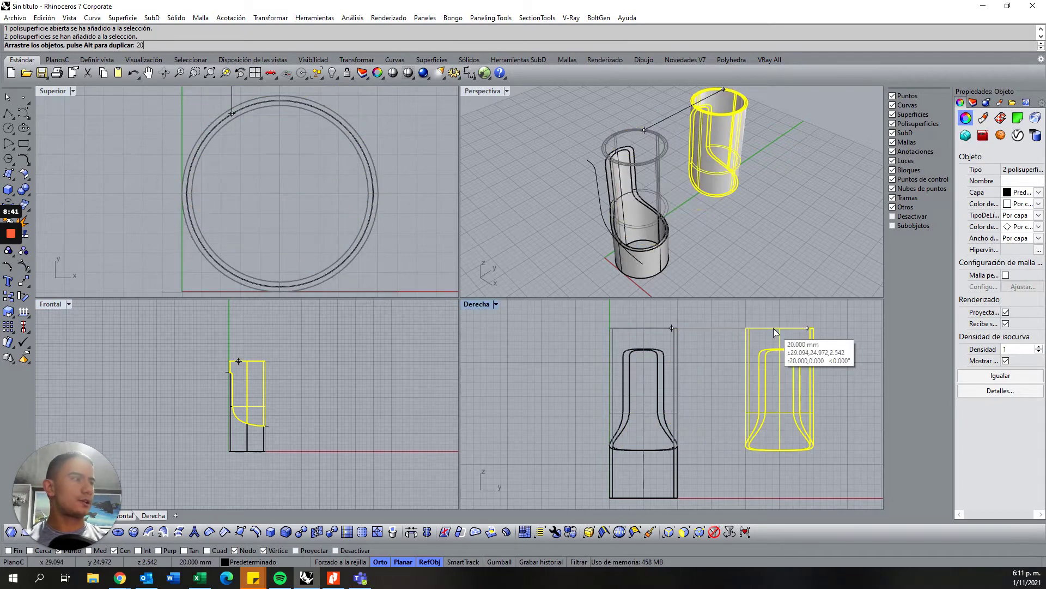
{"action": "left_click_drag", "start_coordinate": [775, 331], "coordinate": [773, 328]}
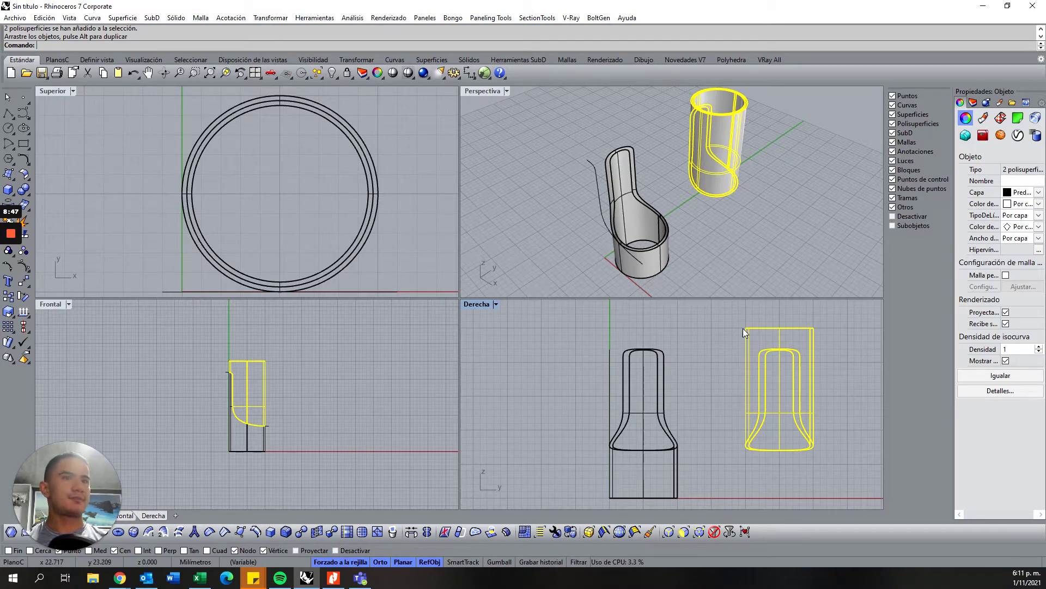
{"action": "left_click", "coordinate": [527, 140]}
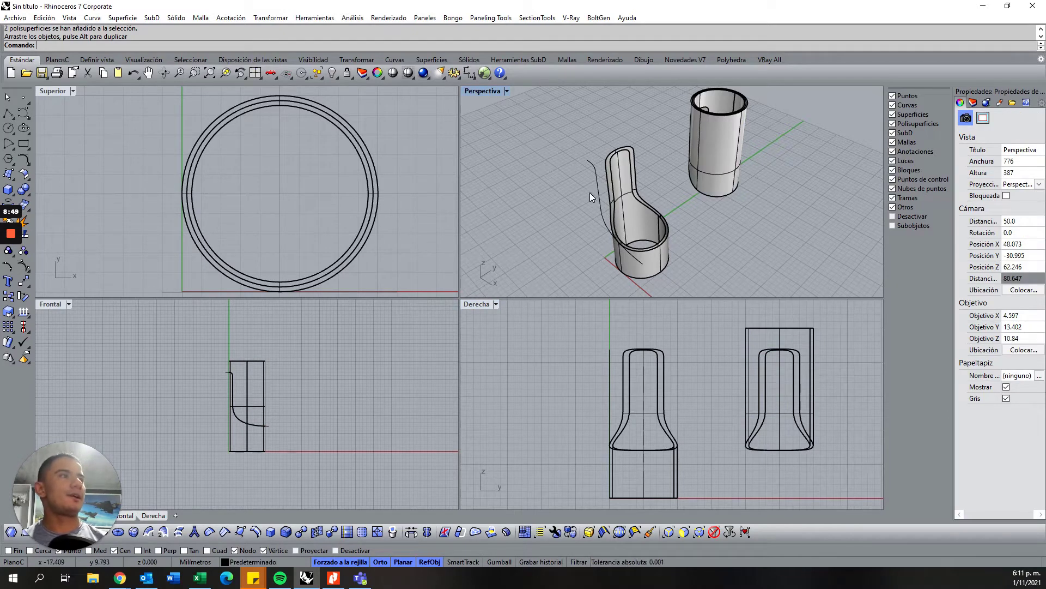
{"action": "mouse_move", "coordinate": [664, 184]}
{"action": "right_mouse_down"}
{"action": "mouse_move", "coordinate": [790, 130]}
{"action": "mouse_move", "coordinate": [626, 165]}
{"action": "right_mouse_up"}
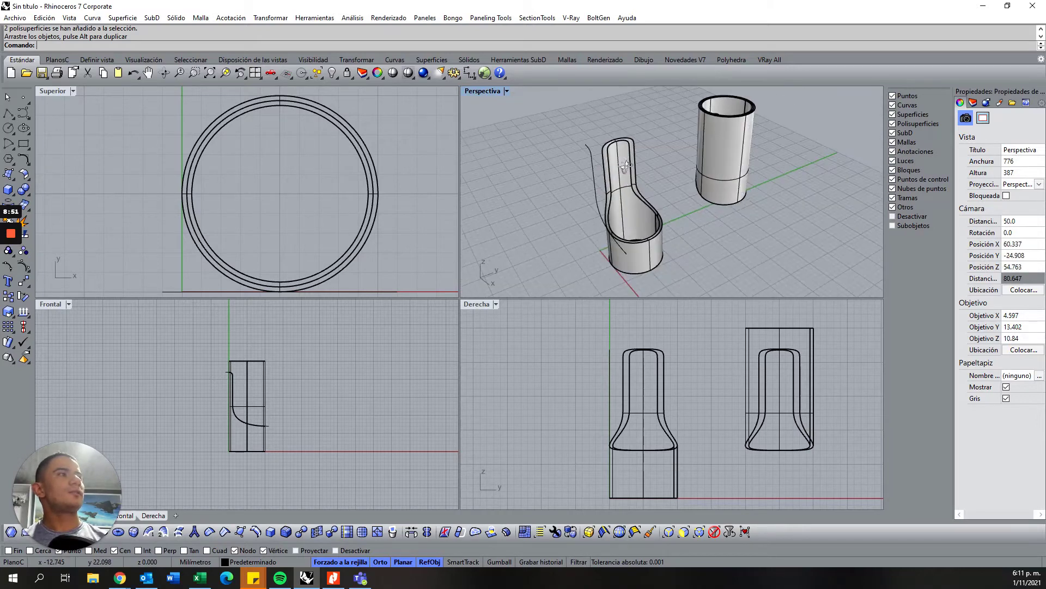
Extrude the profile curve straight 38 mm and shift the new surface 4 mm left.
{"action": "left_click", "coordinate": [589, 162]}
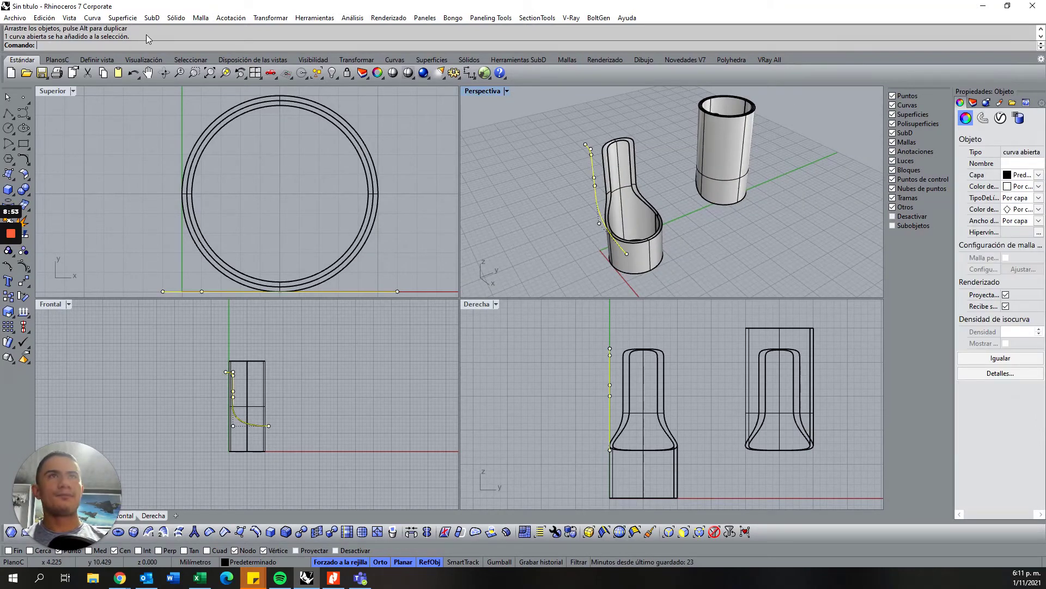
{"action": "left_click", "coordinate": [176, 17]}
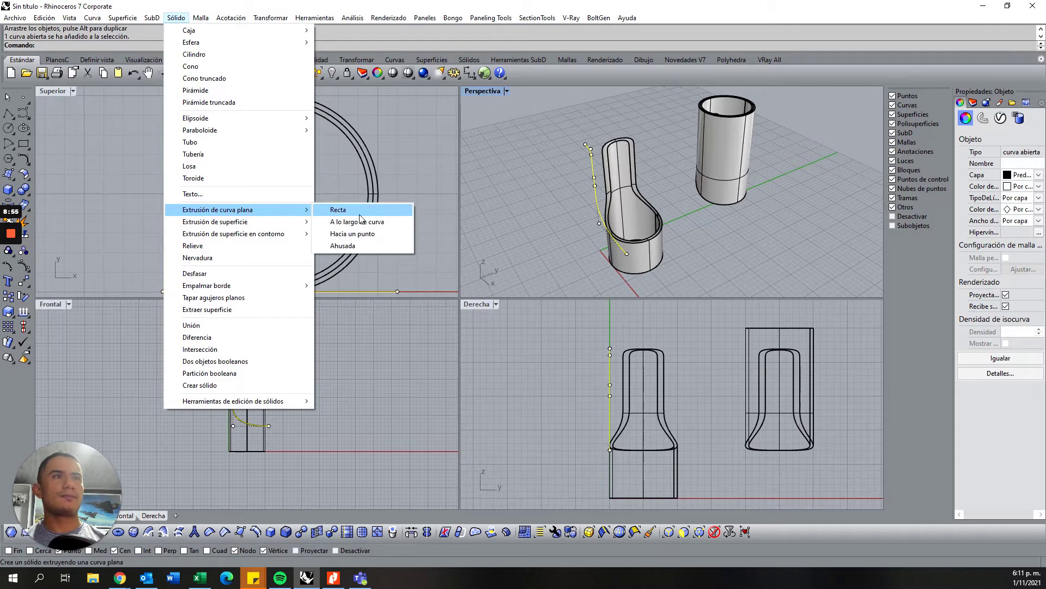
{"action": "left_click", "coordinate": [332, 209]}
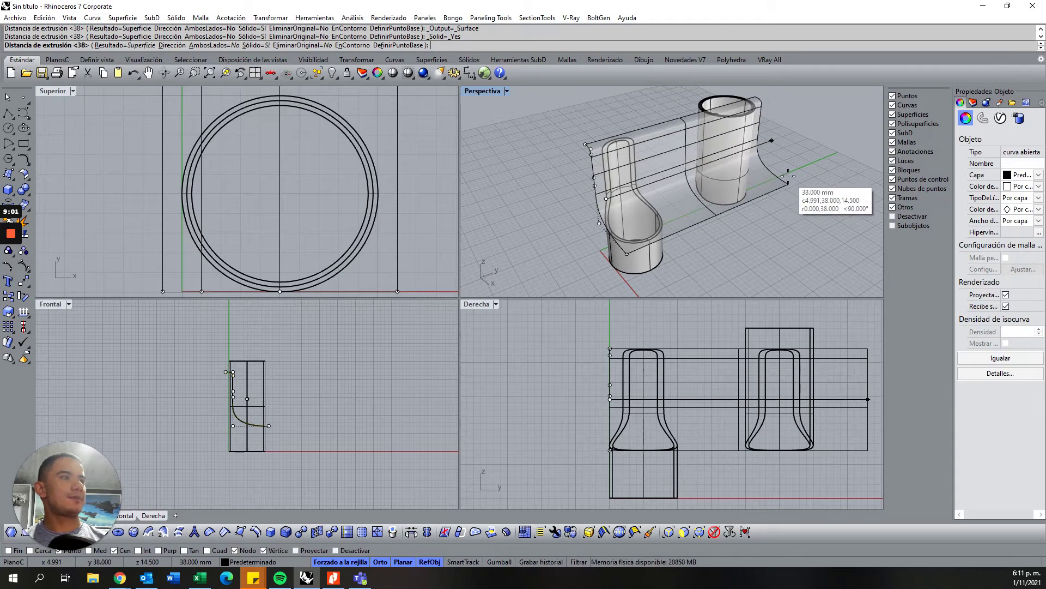
{"action": "mouse_move", "coordinate": [742, 352]}
{"action": "right_mouse_down"}
{"action": "mouse_move", "coordinate": [581, 360]}
{"action": "mouse_move", "coordinate": [634, 355]}
{"action": "right_mouse_up"}
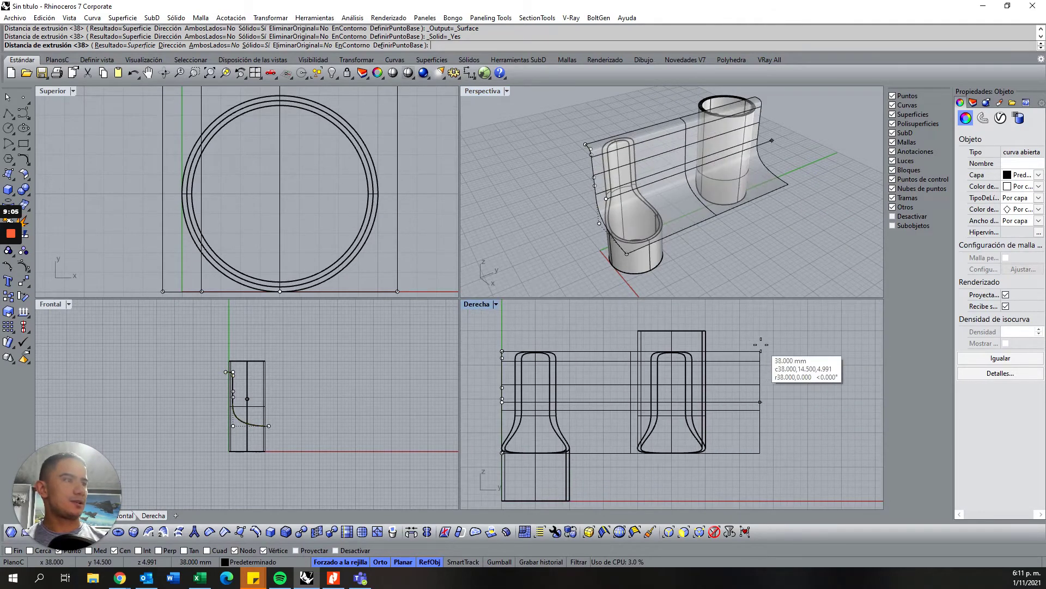
{"action": "left_click", "coordinate": [761, 344]}
{"action": "left_click_drag", "start_coordinate": [753, 351], "coordinate": [729, 357]}
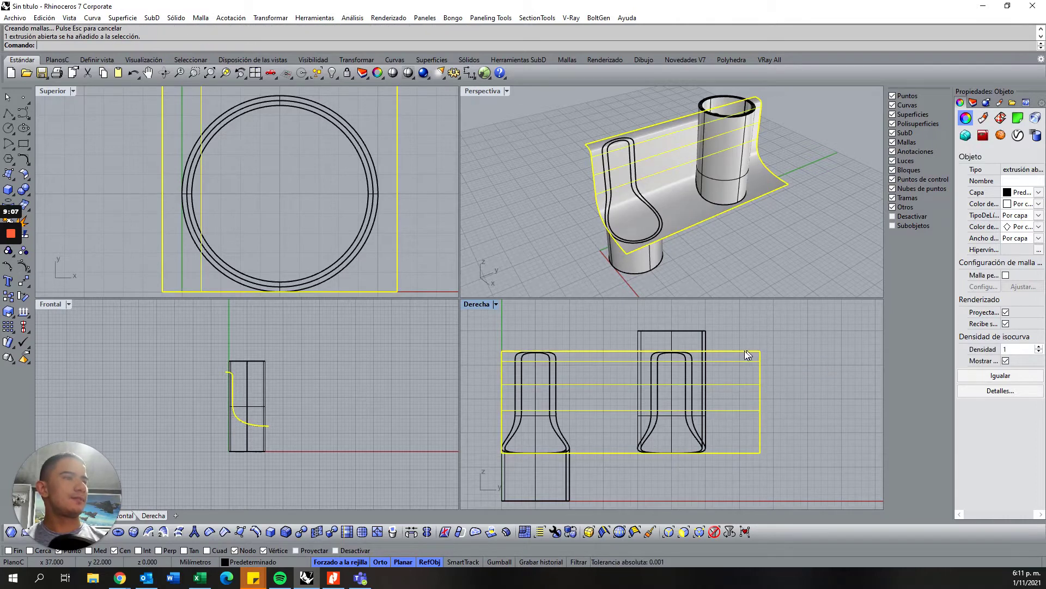
{"action": "left_click", "coordinate": [713, 291]}
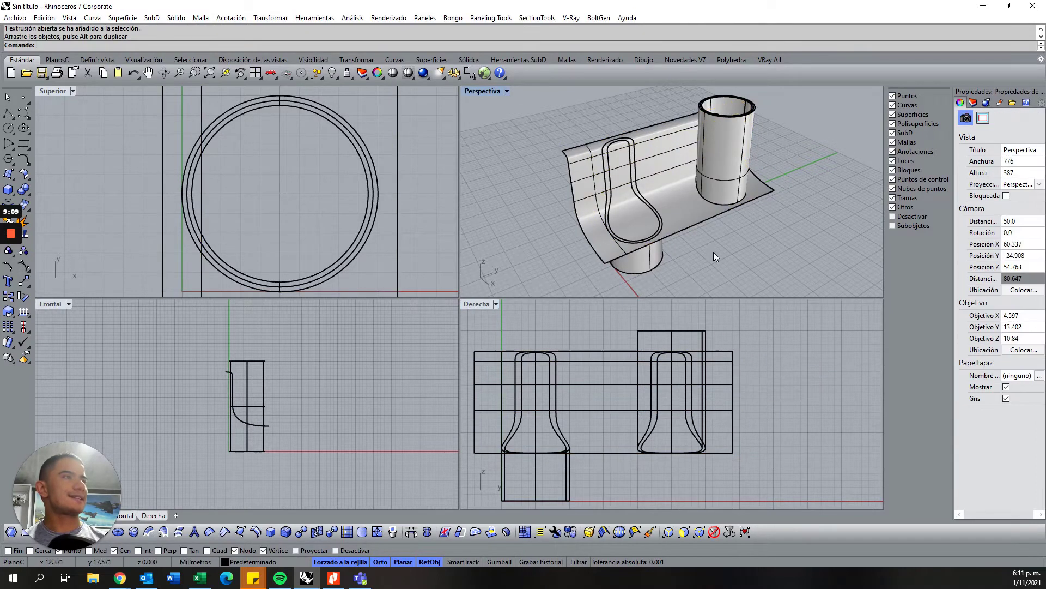
{"action": "mouse_move", "coordinate": [714, 252]}
{"action": "right_mouse_down"}
{"action": "mouse_move", "coordinate": [769, 212]}
{"action": "mouse_move", "coordinate": [627, 240]}
{"action": "right_mouse_up"}
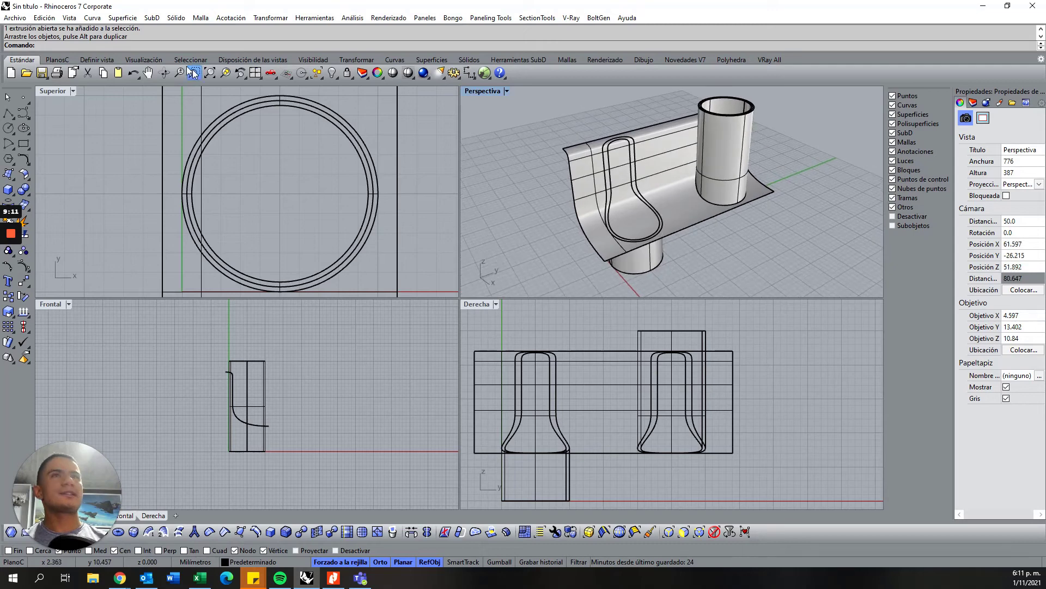
Split the extruded sheet with the cylinders, lower tube and inner curve; delete the large leftover.
{"action": "right_click", "coordinate": [135, 45]}
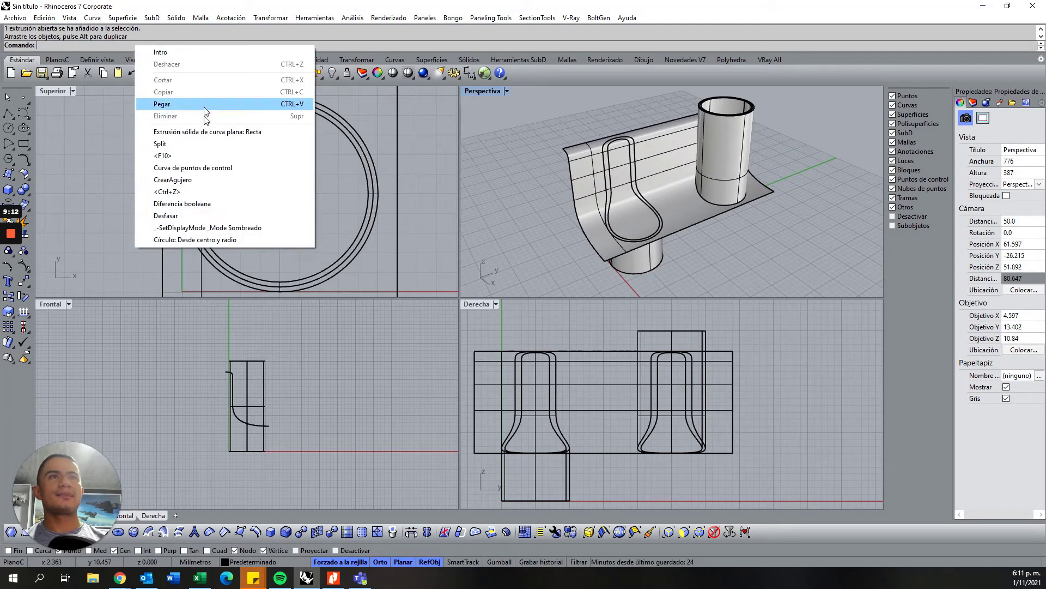
{"action": "left_click", "coordinate": [183, 146]}
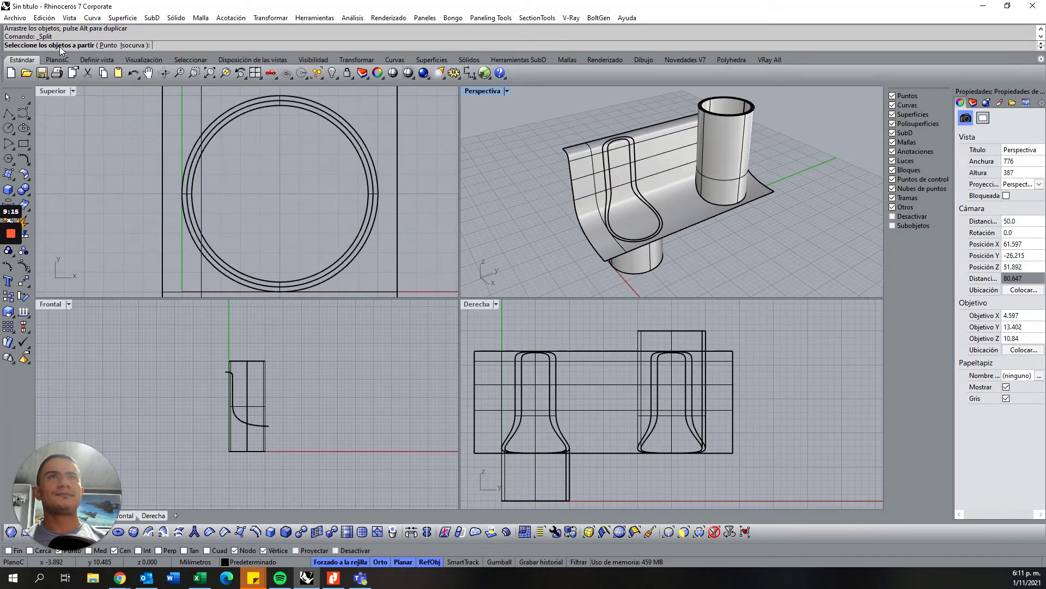
{"action": "left_click", "coordinate": [672, 160]}
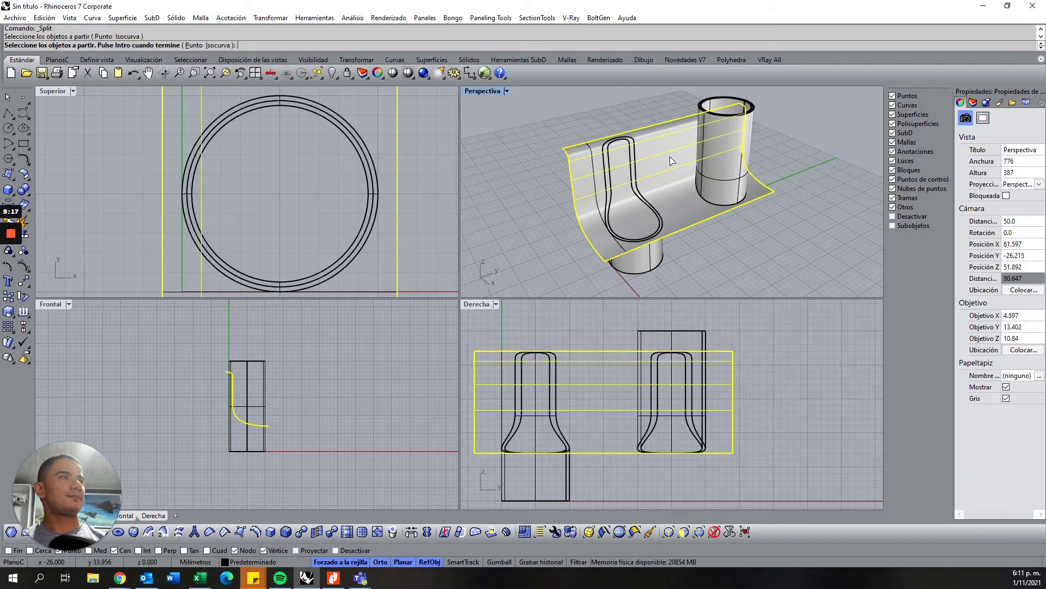
{"action": "key", "text": "Return"}
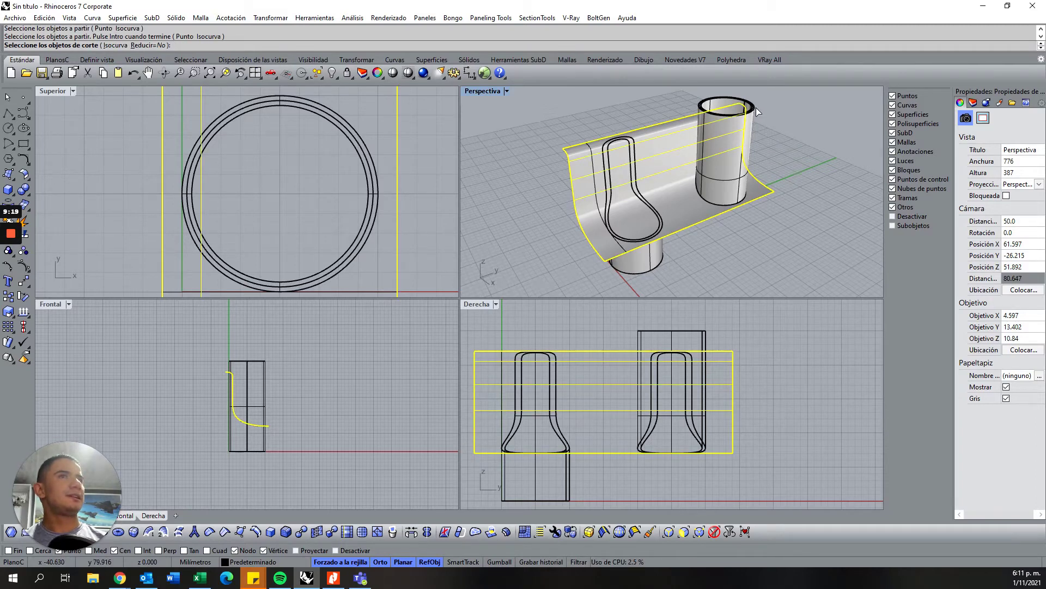
{"action": "left_click", "coordinate": [757, 110]}
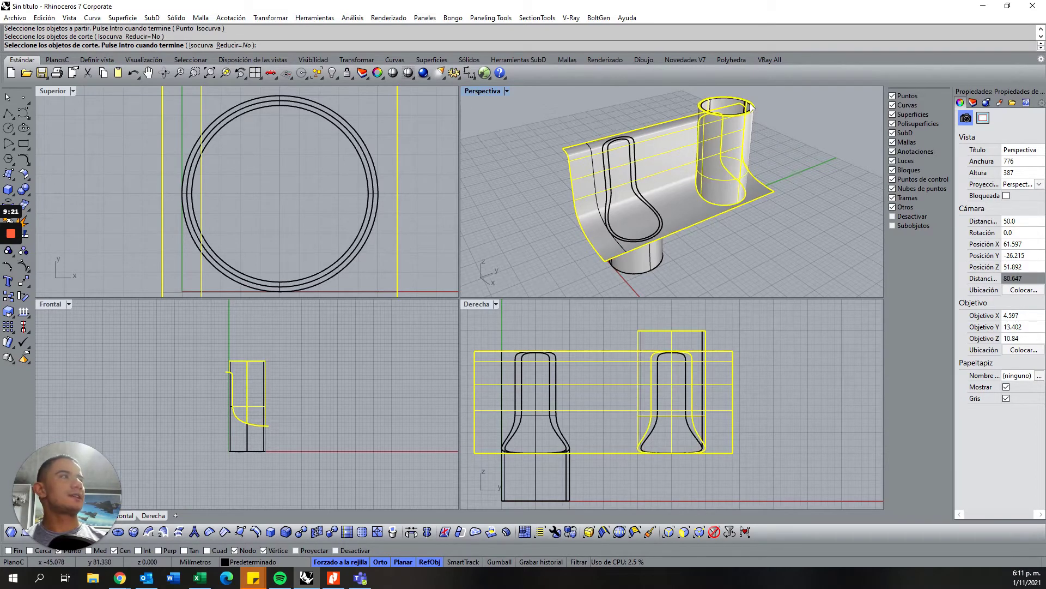
{"action": "left_click", "coordinate": [751, 106]}
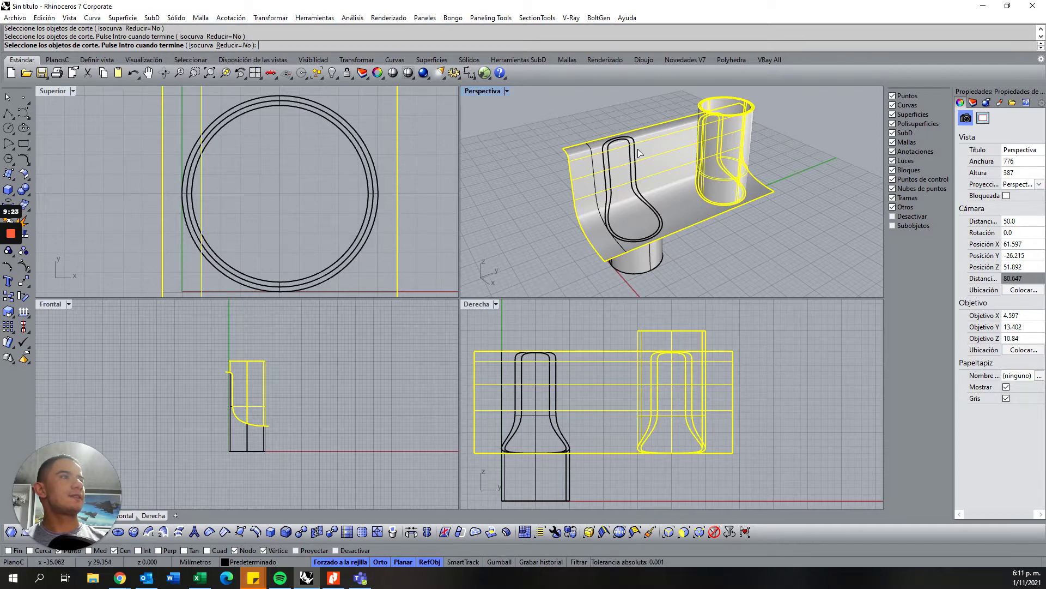
{"action": "left_click", "coordinate": [655, 270]}
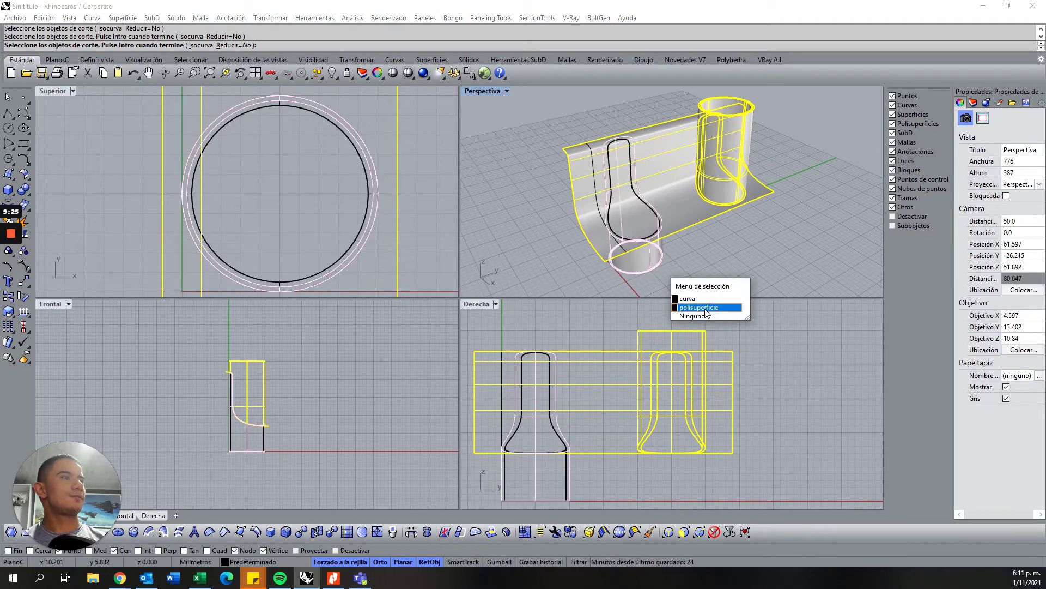
{"action": "left_click", "coordinate": [688, 313]}
{"action": "left_click", "coordinate": [614, 202]}
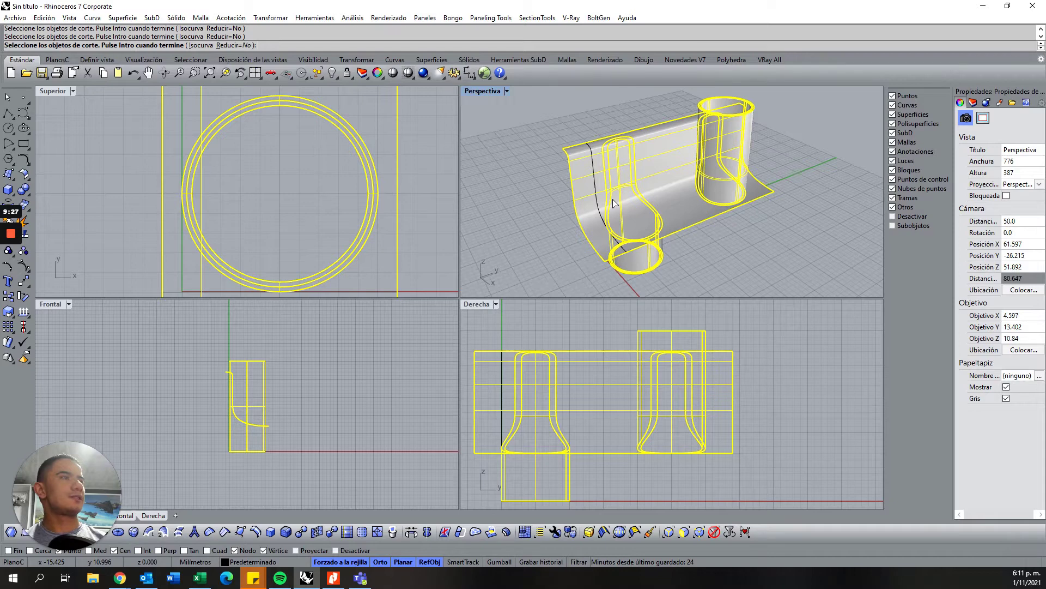
{"action": "key", "text": "Return"}
{"action": "left_click", "coordinate": [579, 212]}
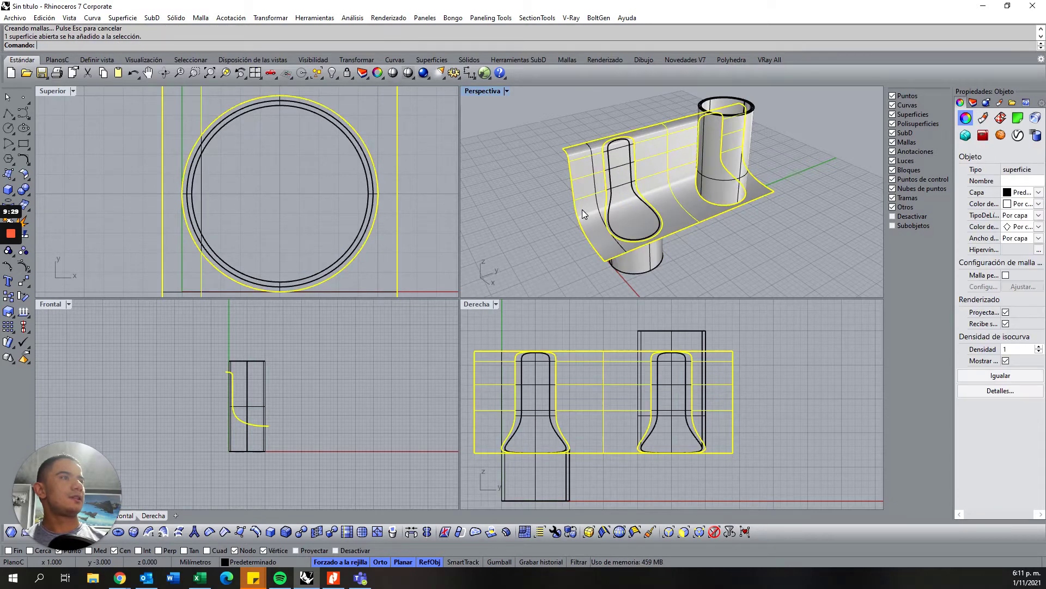
{"action": "key", "text": "Delete"}
Orbit and zoom the Perspective view toward the cup-shaped cut piece.
{"action": "left_click", "coordinate": [623, 221]}
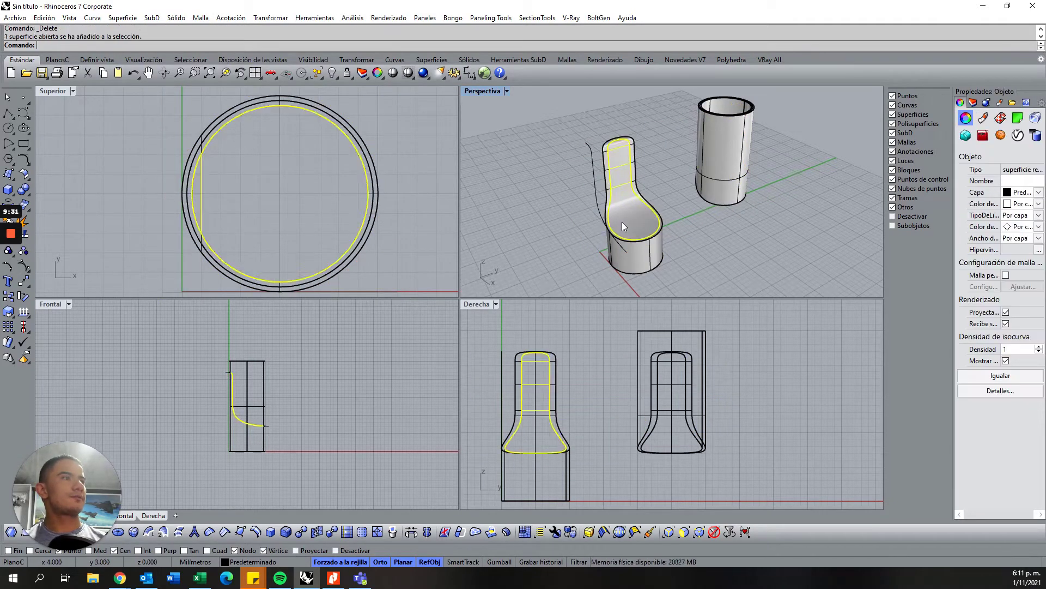
{"action": "key", "text": "Escape"}
{"action": "mouse_move", "coordinate": [721, 126]}
{"action": "right_mouse_down"}
{"action": "mouse_move", "coordinate": [658, 198]}
{"action": "mouse_move", "coordinate": [667, 207]}
{"action": "mouse_move", "coordinate": [630, 217]}
{"action": "right_mouse_up"}
{"action": "left_click", "coordinate": [738, 184]}
{"action": "key", "text": "Escape"}
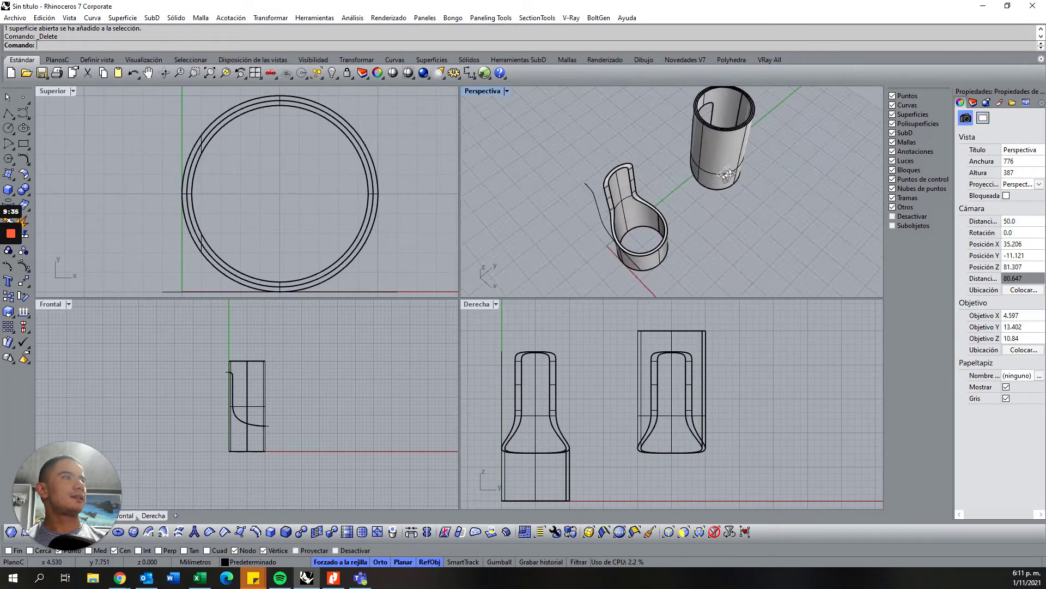
{"action": "scroll", "coordinate": [629, 217], "scroll_direction": "up", "scroll_amount": 4}
{"action": "mouse_move", "coordinate": [646, 256]}
{"action": "right_mouse_down"}
{"action": "mouse_move", "coordinate": [656, 215]}
{"action": "mouse_move", "coordinate": [671, 218]}
{"action": "right_mouse_up"}
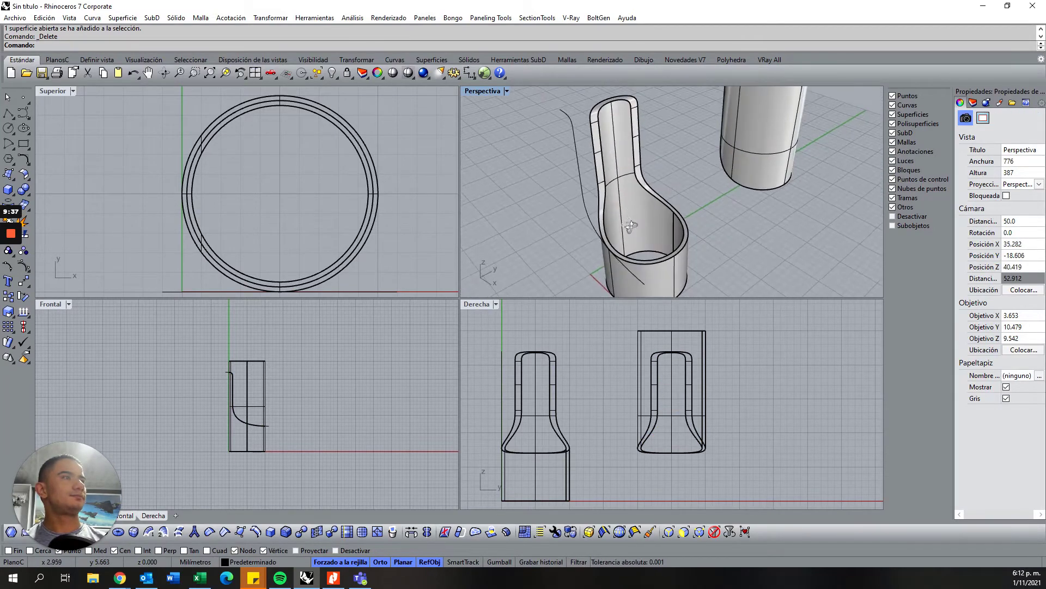
Switch Perspective to Semitransparente display and zoom in to look into the ring.
{"action": "left_click", "coordinate": [507, 90]}
{"action": "left_click", "coordinate": [545, 120]}
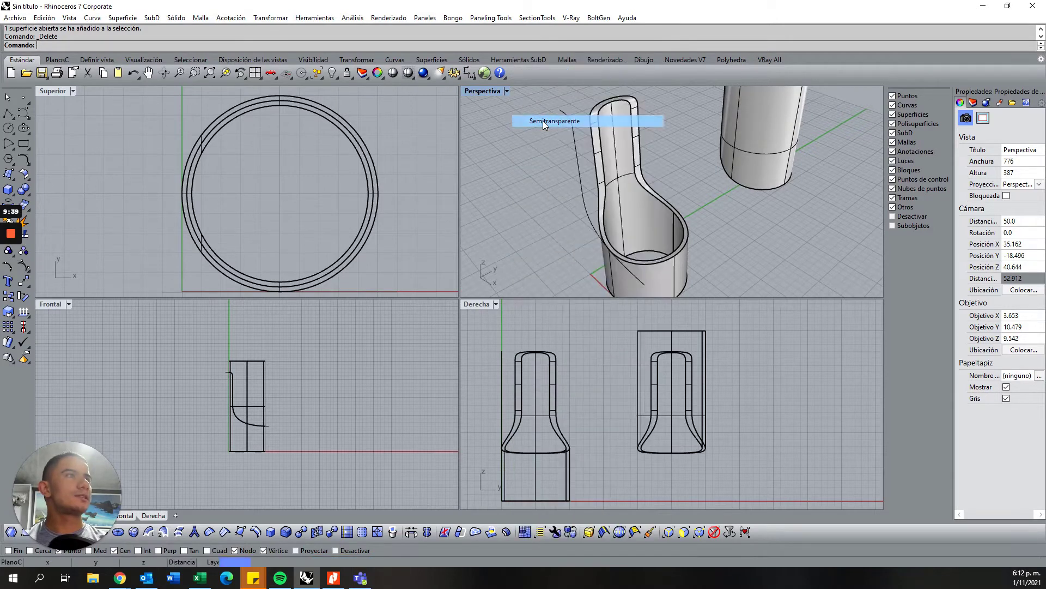
{"action": "right_click_drag", "start_coordinate": [643, 141], "coordinate": [605, 200]}
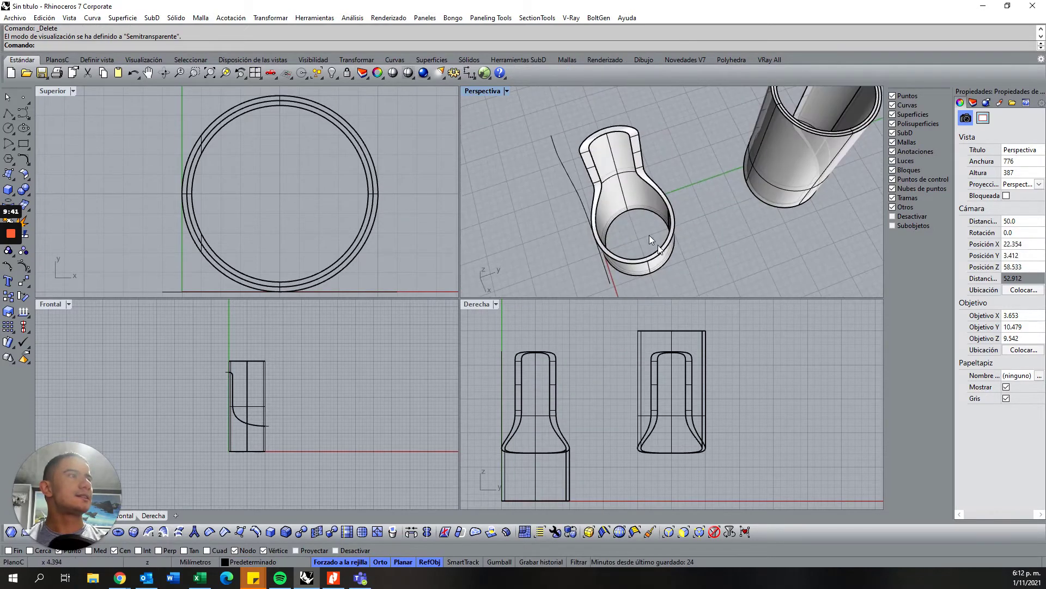
{"action": "scroll", "coordinate": [649, 234], "scroll_direction": "up", "scroll_amount": 3}
{"action": "scroll", "coordinate": [669, 265], "scroll_direction": "up", "scroll_amount": 3}
{"action": "scroll", "coordinate": [662, 266], "scroll_direction": "up", "scroll_amount": 3}
{"action": "left_click", "coordinate": [660, 269]}
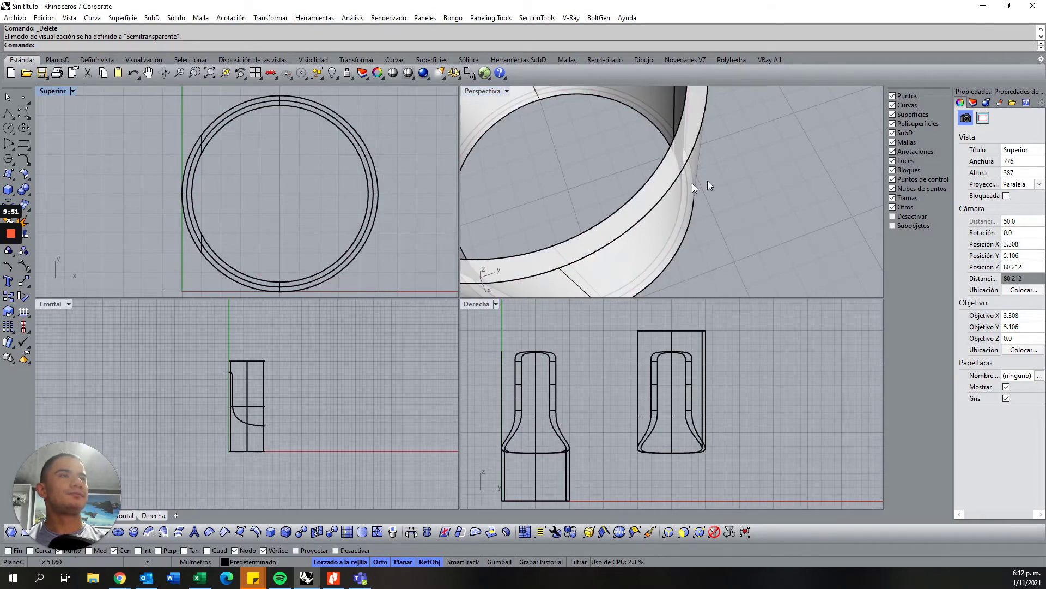
{"action": "scroll", "coordinate": [624, 237], "scroll_direction": "down", "scroll_amount": 5}
{"action": "left_click_drag", "start_coordinate": [688, 183], "coordinate": [688, 179]}
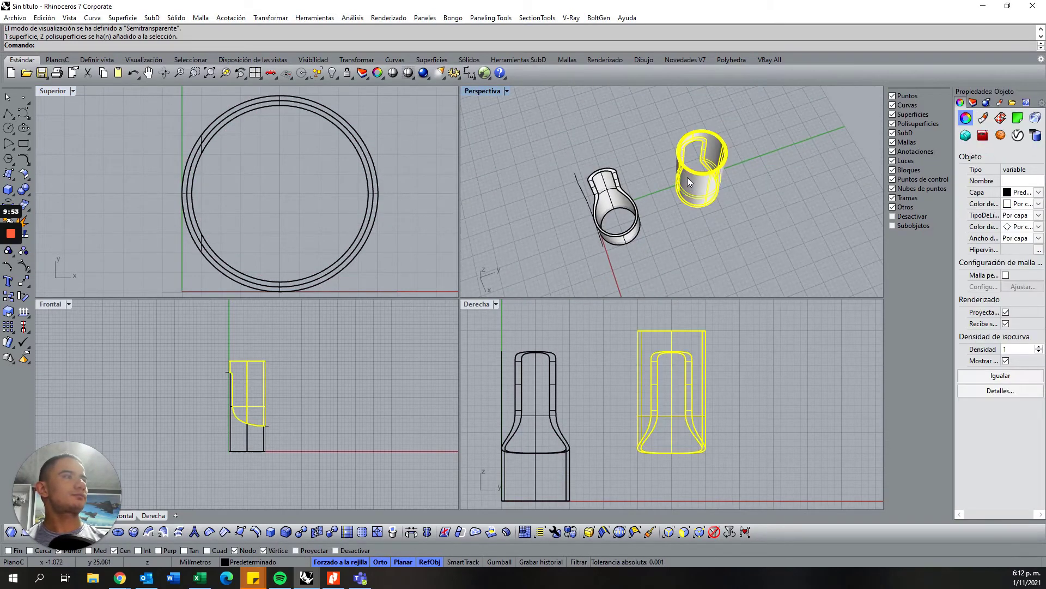
{"action": "left_click_drag", "start_coordinate": [724, 218], "coordinate": [638, 117]}
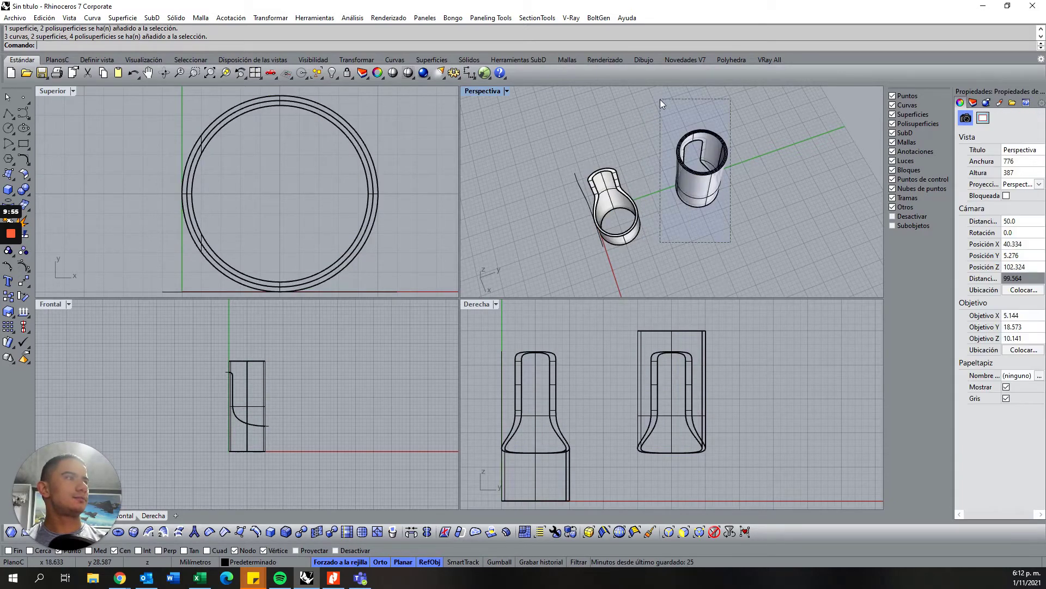
{"action": "left_click_drag", "start_coordinate": [728, 224], "coordinate": [672, 117]}
{"action": "left_click_drag", "start_coordinate": [707, 387], "coordinate": [610, 387]}
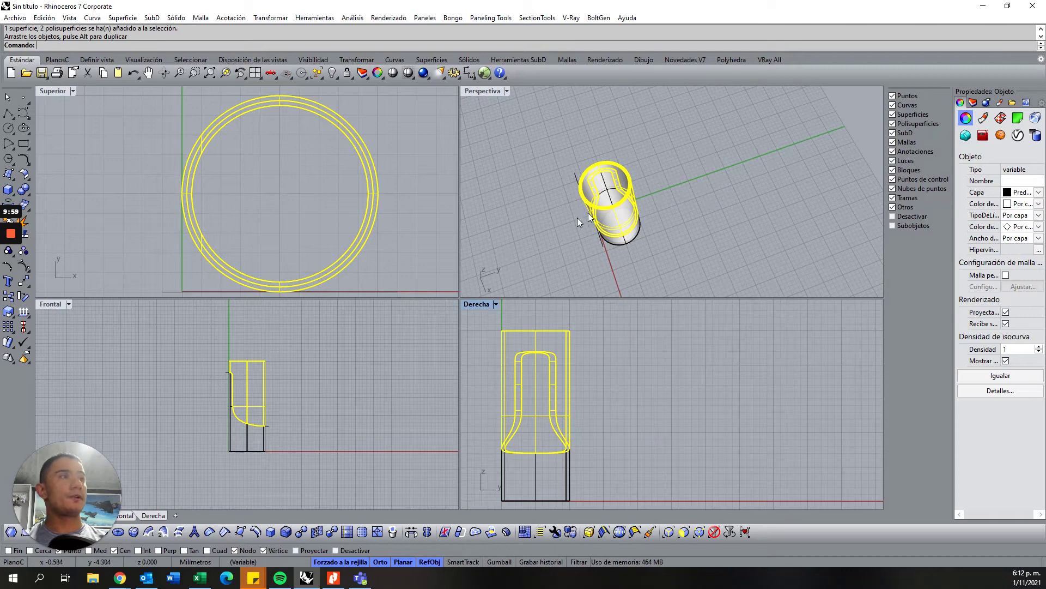
{"action": "right_click_drag", "start_coordinate": [577, 217], "coordinate": [676, 132]}
{"action": "left_click", "coordinate": [764, 212]}
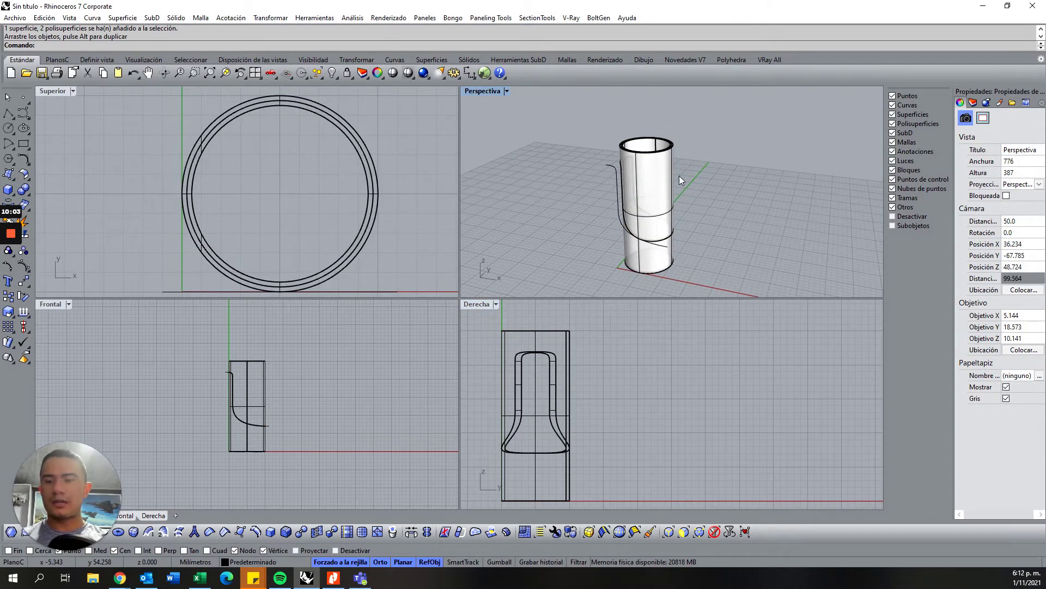
{"action": "key", "text": "ctrl+z"}
{"action": "right_click_drag", "start_coordinate": [735, 171], "coordinate": [690, 210]}
{"action": "type", "text": "_Join"}
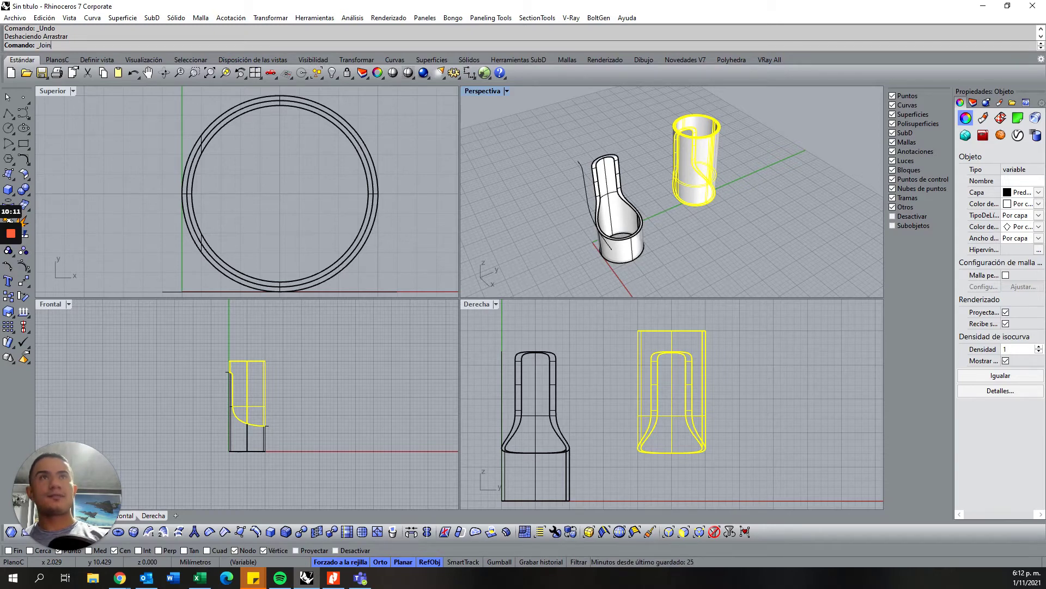
{"action": "key", "text": "Up"}
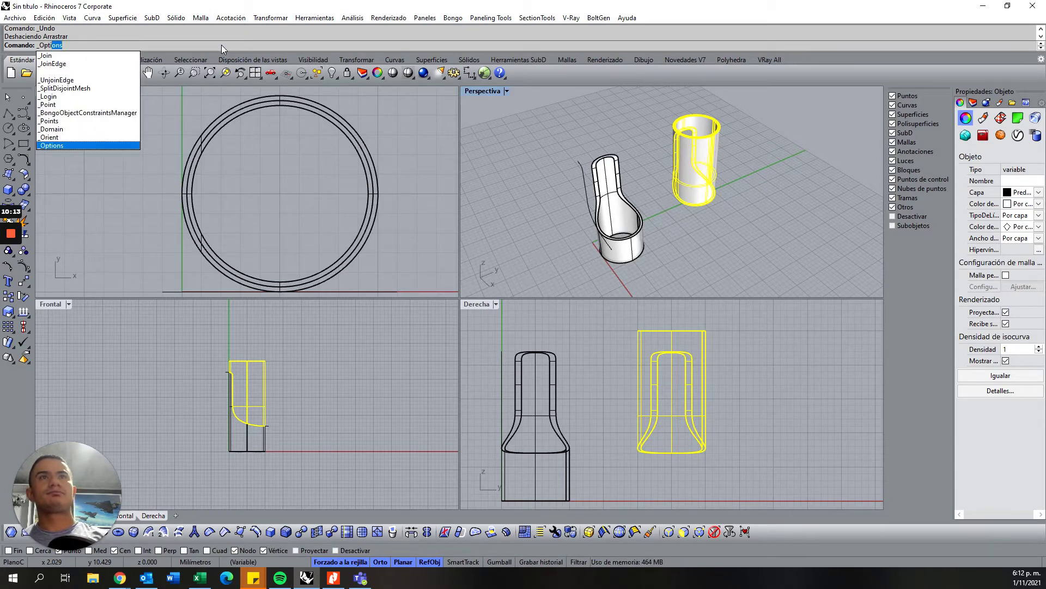
{"action": "key", "text": "Down"}
{"action": "key", "text": "Return"}
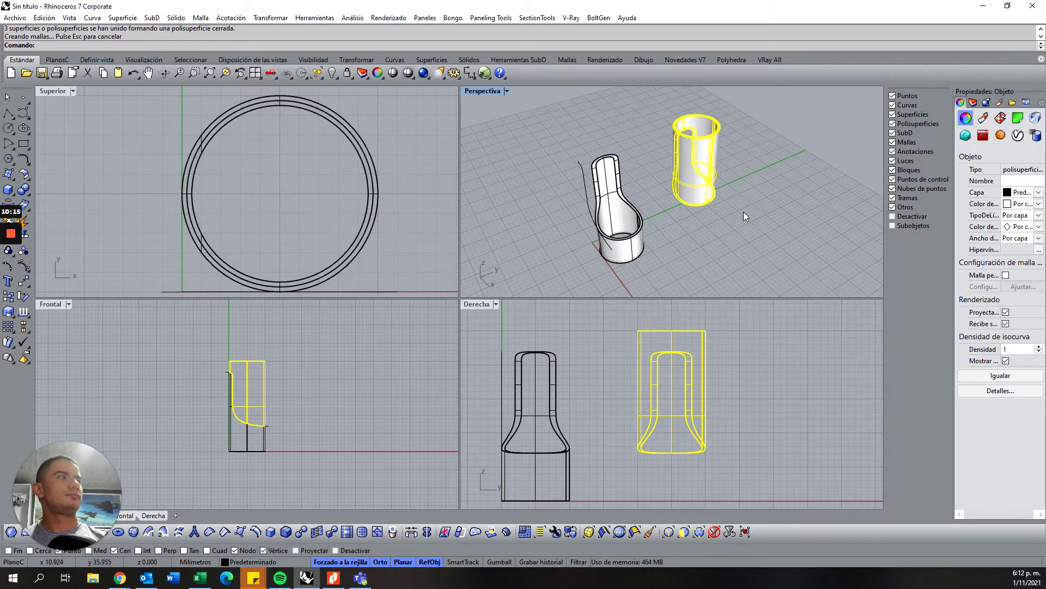
{"action": "left_click", "coordinate": [753, 213]}
{"action": "left_click", "coordinate": [711, 149]}
{"action": "left_click", "coordinate": [757, 175]}
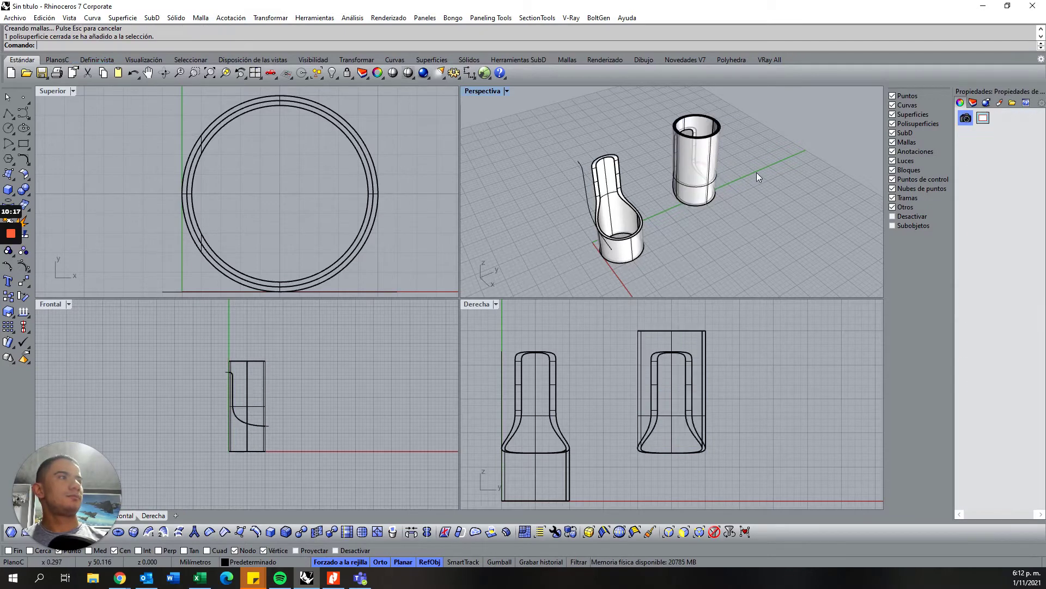
{"action": "key", "text": "ctrl+z"}
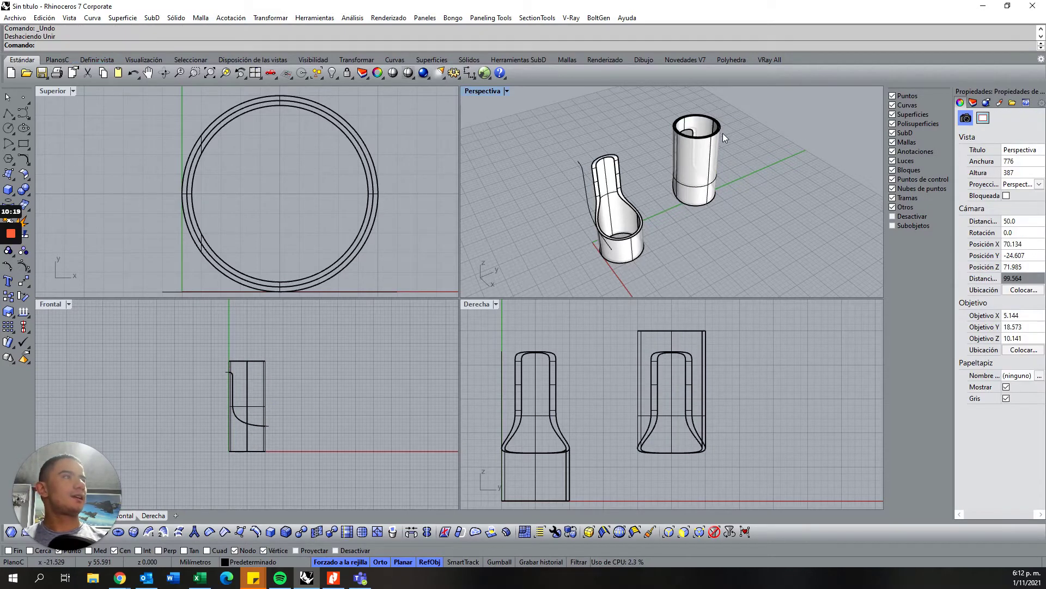
Copy the open cylinder polysurface 15 mm to the right.
{"action": "left_click", "coordinate": [723, 133]}
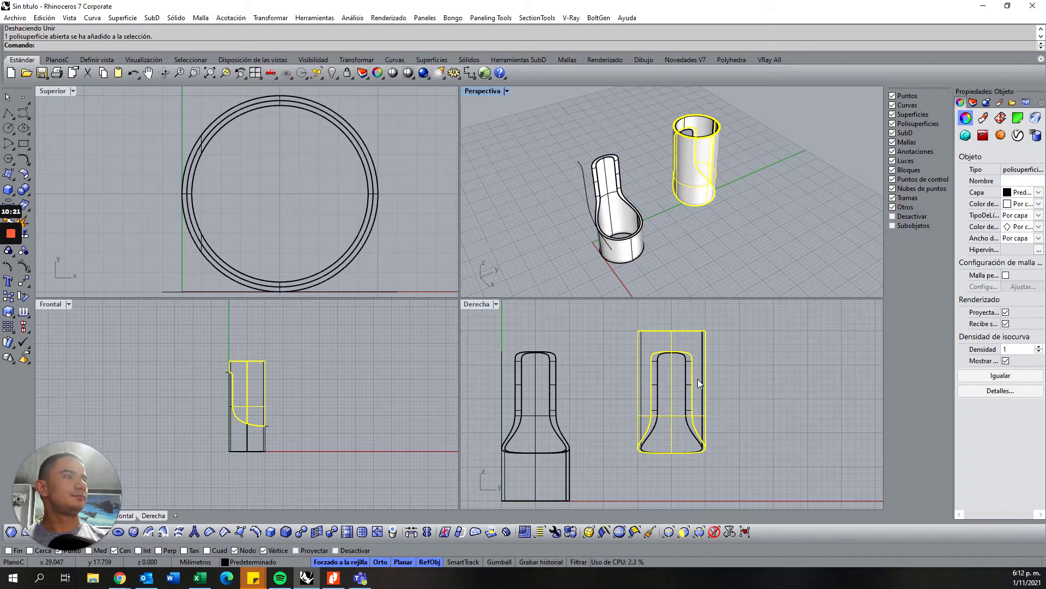
{"action": "left_click_drag", "start_coordinate": [706, 359], "coordinate": [836, 358], "text": "alt"}
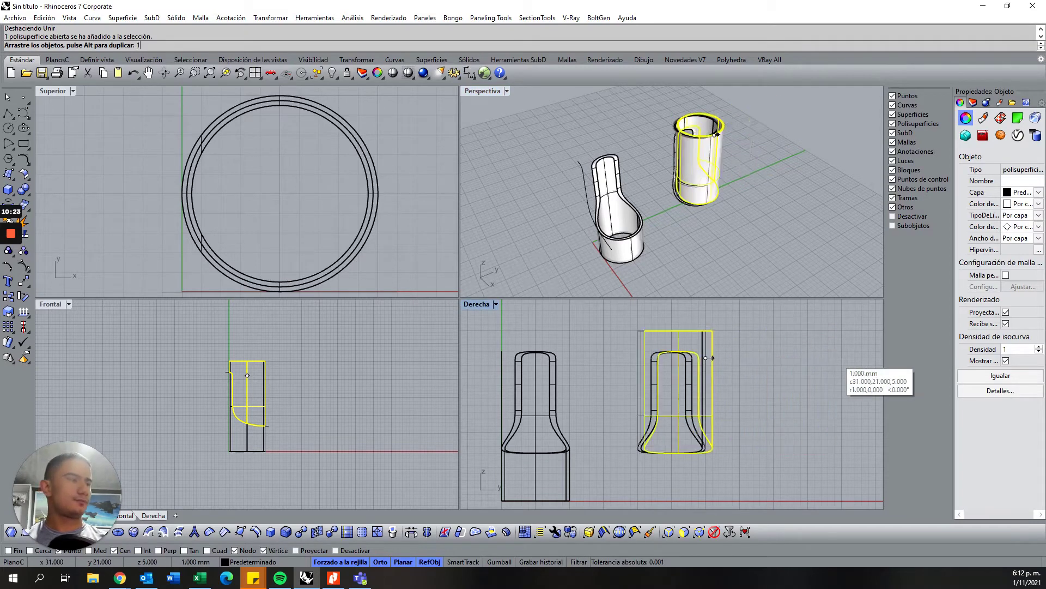
{"action": "type", "text": "1015"}
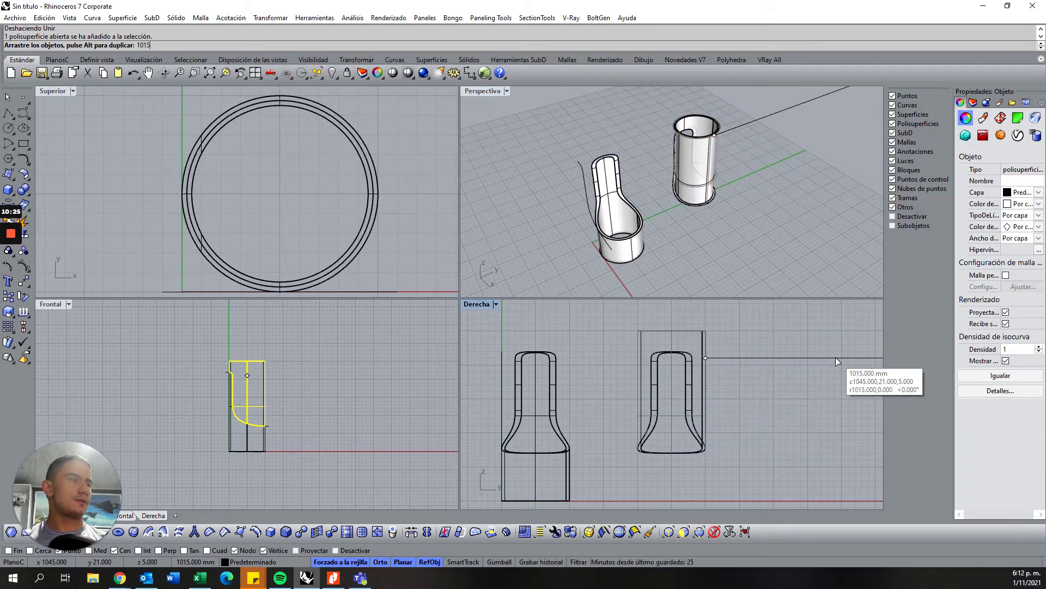
{"action": "key", "text": "BackSpace"}
{"action": "key", "text": "BackSpace"}
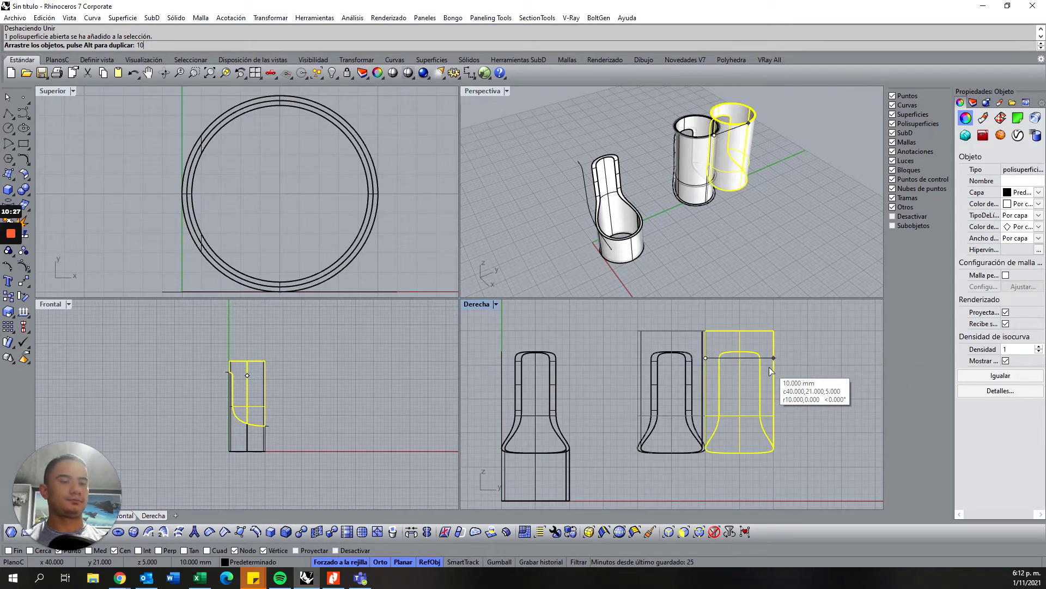
{"action": "key", "text": "BackSpace"}
{"action": "type", "text": "5"}
{"action": "key", "text": "Return"}
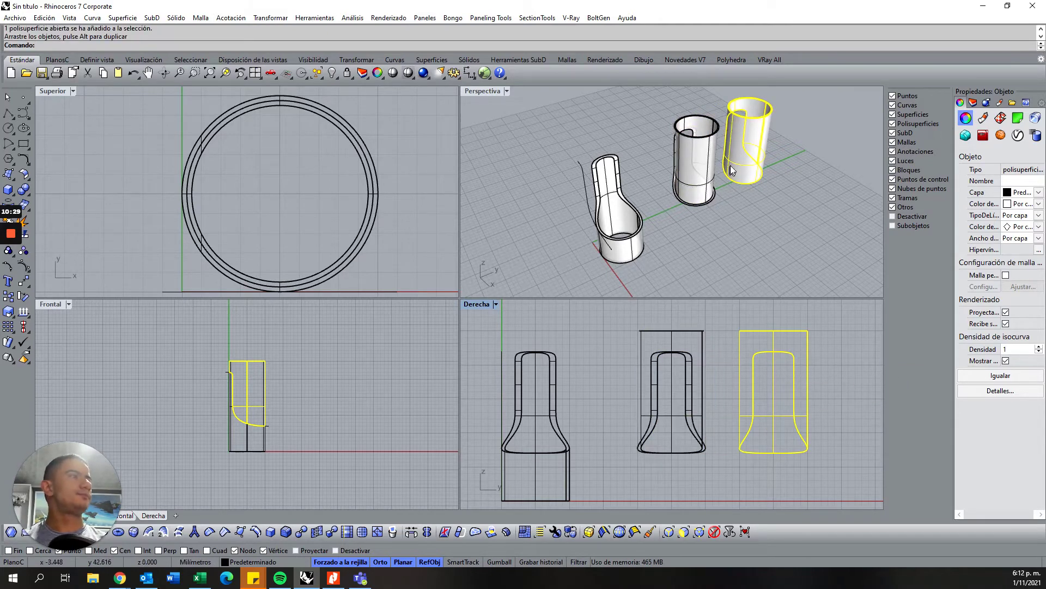
Move the middle cut surface 15 mm to the right.
{"action": "mouse_move", "coordinate": [731, 170]}
{"action": "right_mouse_down"}
{"action": "mouse_move", "coordinate": [691, 147]}
{"action": "mouse_move", "coordinate": [675, 181]}
{"action": "mouse_move", "coordinate": [653, 184]}
{"action": "right_mouse_up"}
{"action": "left_click", "coordinate": [667, 446]}
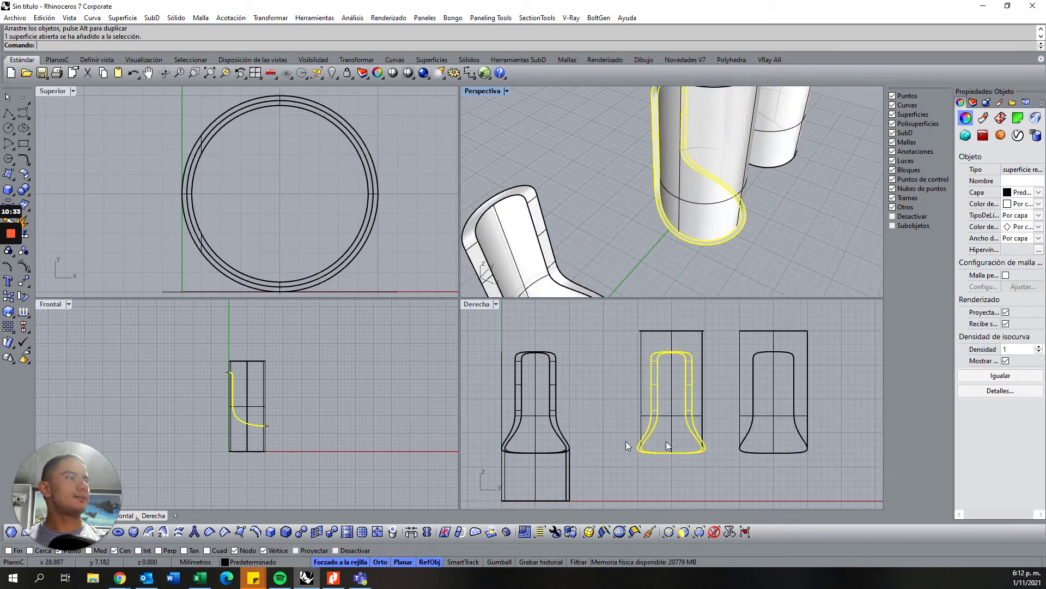
{"action": "scroll", "coordinate": [625, 446], "scroll_direction": "down", "scroll_amount": 4}
{"action": "left_click_drag", "start_coordinate": [598, 395], "coordinate": [673, 404]}
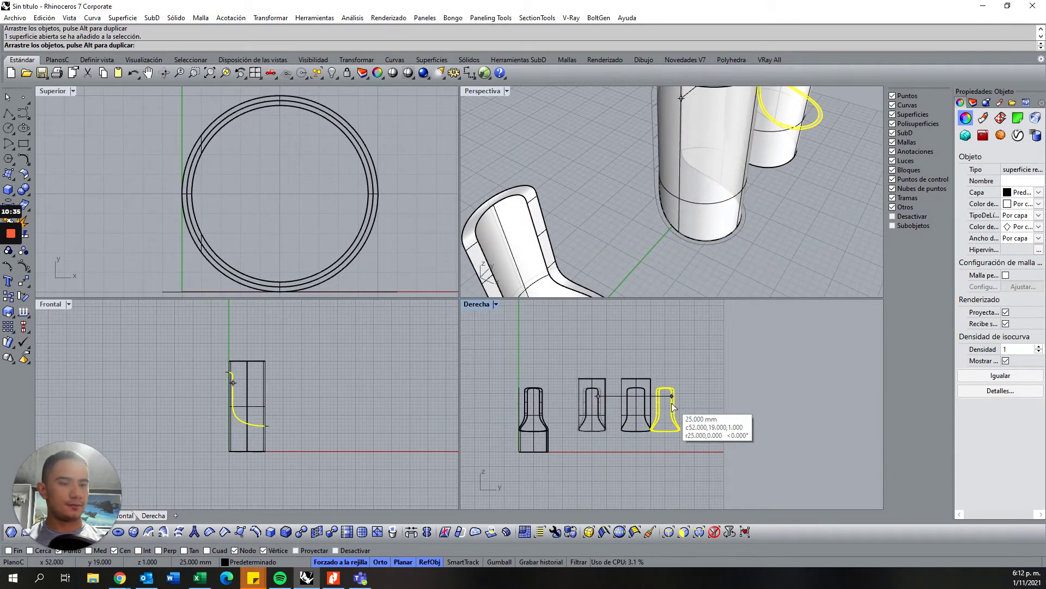
{"action": "type", "text": "11"}
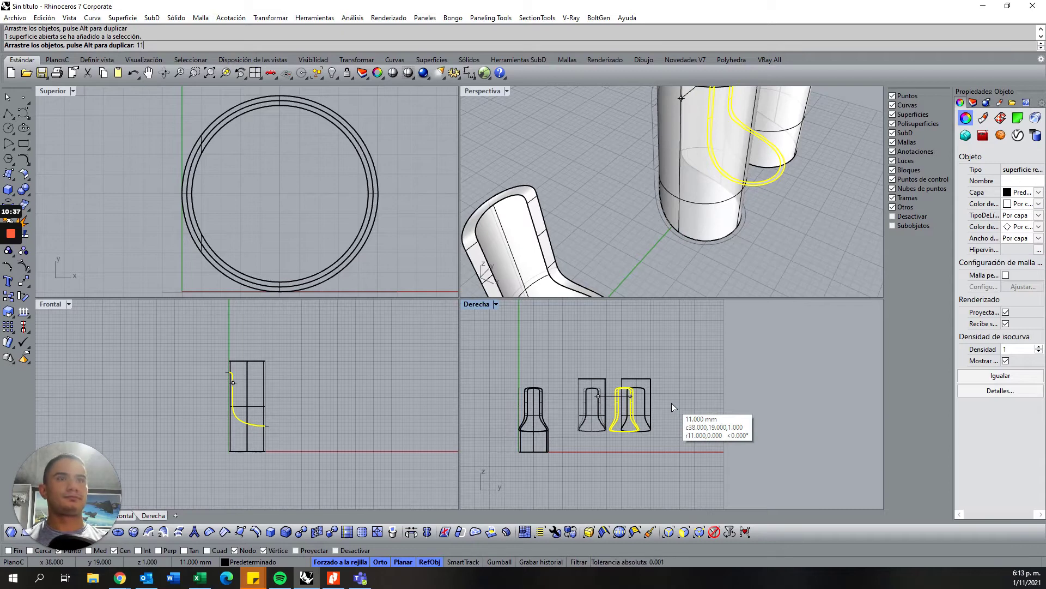
{"action": "key", "text": "BackSpace"}
{"action": "type", "text": "5"}
{"action": "left_click", "coordinate": [592, 181]}
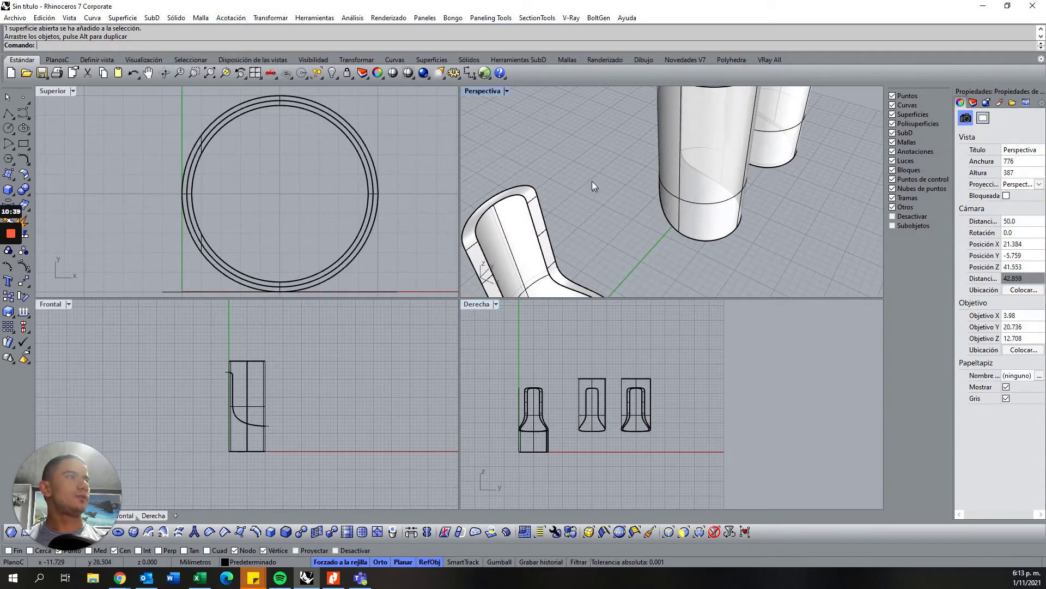
Undo the accidental surface move and drag the second cylinder onto the first.
{"action": "mouse_move", "coordinate": [592, 181]}
{"action": "right_mouse_down"}
{"action": "mouse_move", "coordinate": [803, 138]}
{"action": "mouse_move", "coordinate": [613, 198]}
{"action": "mouse_move", "coordinate": [559, 250]}
{"action": "mouse_move", "coordinate": [699, 263]}
{"action": "right_mouse_up"}
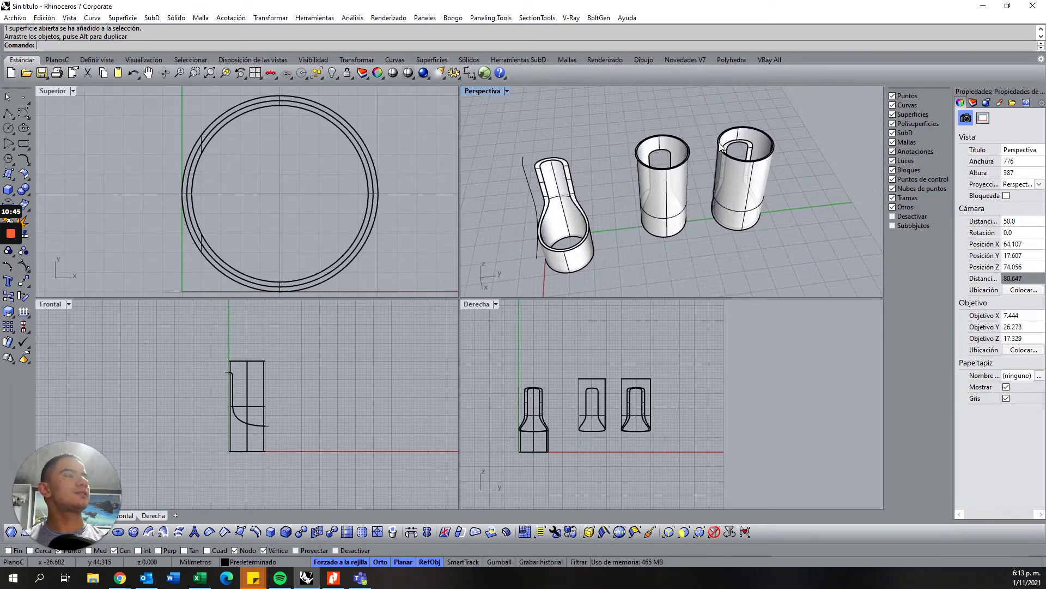
{"action": "scroll", "coordinate": [609, 175], "scroll_direction": "up", "scroll_amount": 4}
{"action": "scroll", "coordinate": [609, 175], "scroll_direction": "up", "scroll_amount": 2}
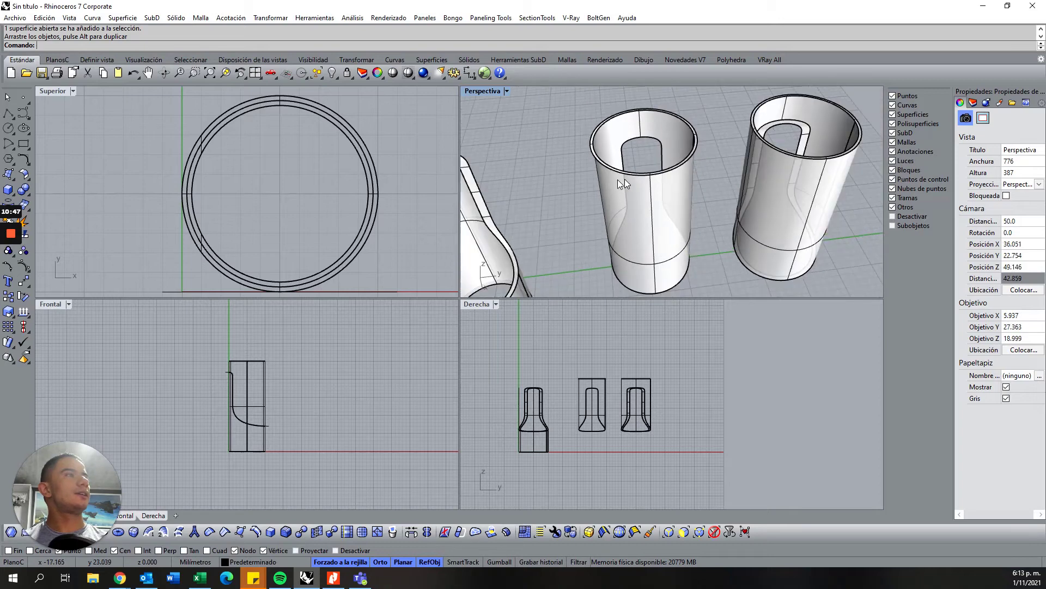
{"action": "right_click_drag", "start_coordinate": [619, 180], "coordinate": [650, 147]}
{"action": "key", "text": "ctrl+z"}
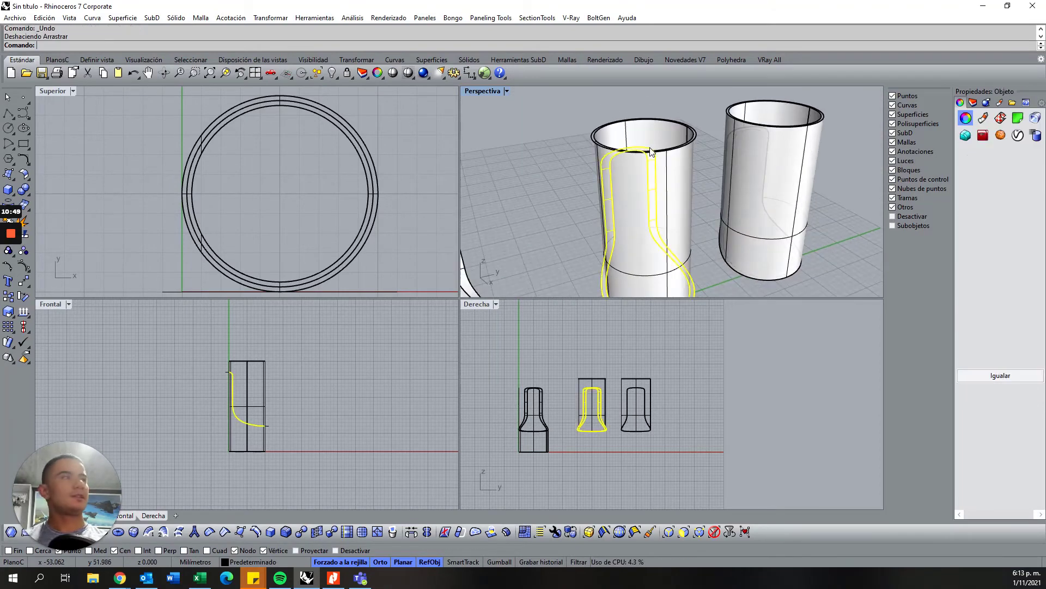
{"action": "left_click", "coordinate": [787, 140]}
{"action": "mouse_move", "coordinate": [786, 140]}
{"action": "right_mouse_down"}
{"action": "mouse_move", "coordinate": [631, 172]}
{"action": "mouse_move", "coordinate": [761, 164]}
{"action": "right_mouse_up"}
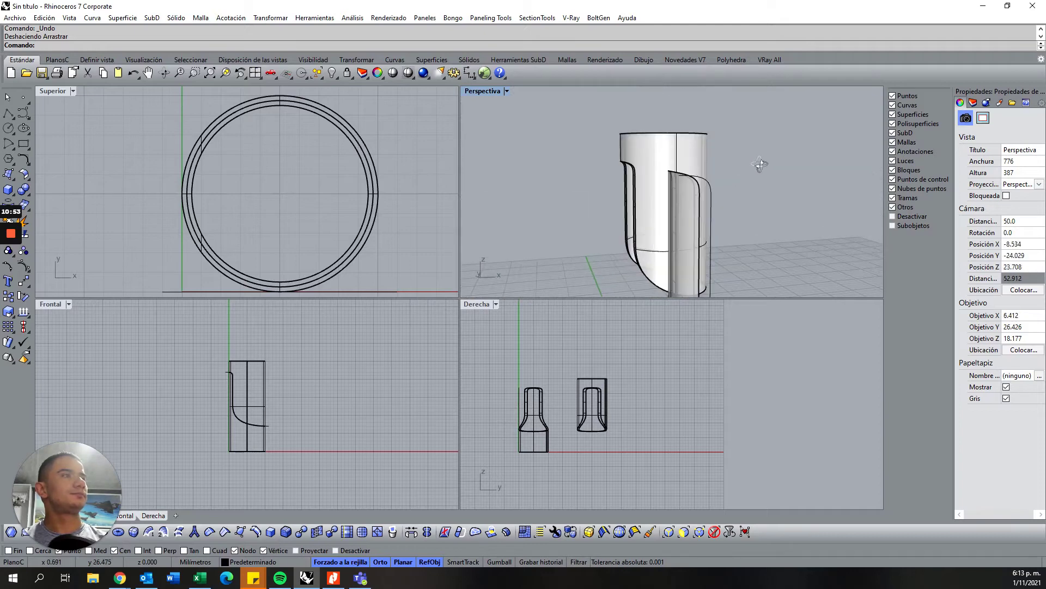
Move the cup cylinder onto the lamp body and inspect the overlapping polysurfaces.
{"action": "right_click_drag", "start_coordinate": [760, 164], "coordinate": [747, 164]}
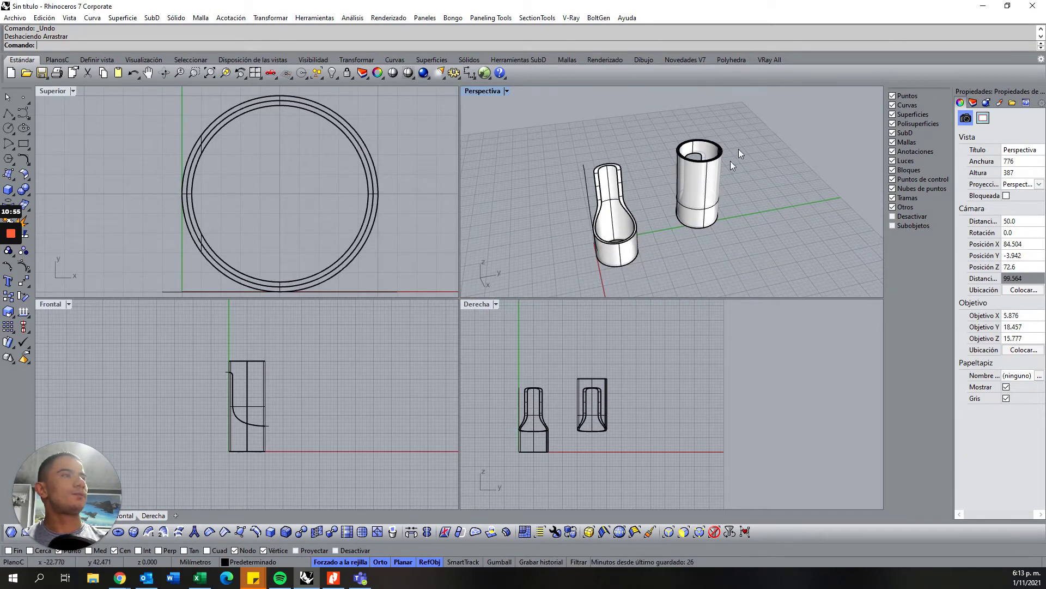
{"action": "mouse_move", "coordinate": [697, 184]}
{"action": "left_mouse_down"}
{"action": "mouse_move", "coordinate": [588, 212]}
{"action": "mouse_move", "coordinate": [597, 210]}
{"action": "left_mouse_up"}
{"action": "left_click", "coordinate": [714, 182]}
{"action": "mouse_move", "coordinate": [725, 188]}
{"action": "right_mouse_down"}
{"action": "mouse_move", "coordinate": [745, 154]}
{"action": "mouse_move", "coordinate": [748, 182]}
{"action": "right_mouse_up"}
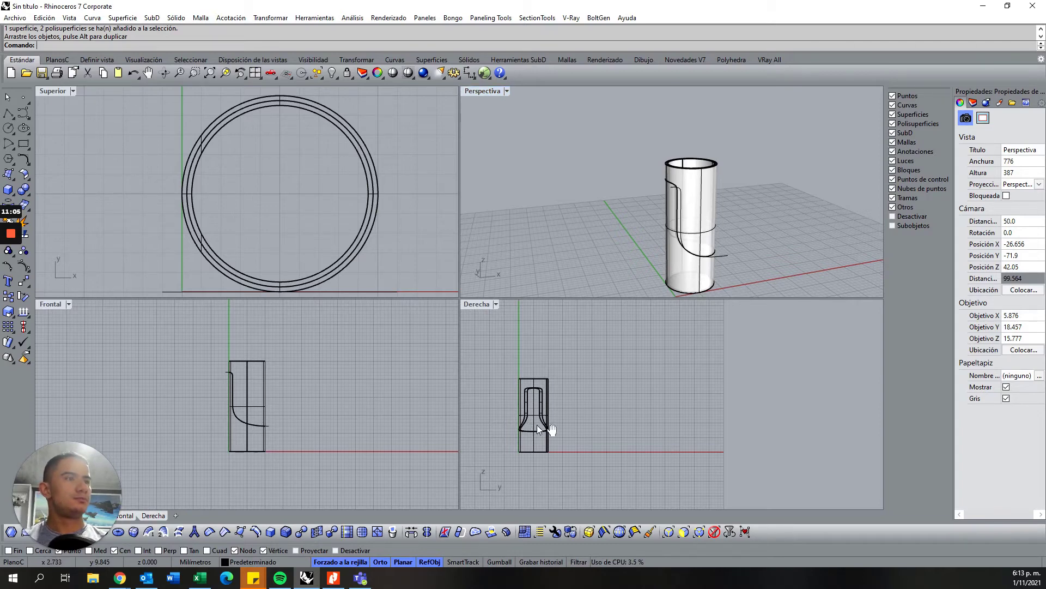
{"action": "right_click_drag", "start_coordinate": [537, 424], "coordinate": [599, 416]}
{"action": "right_click_drag", "start_coordinate": [756, 242], "coordinate": [671, 265]}
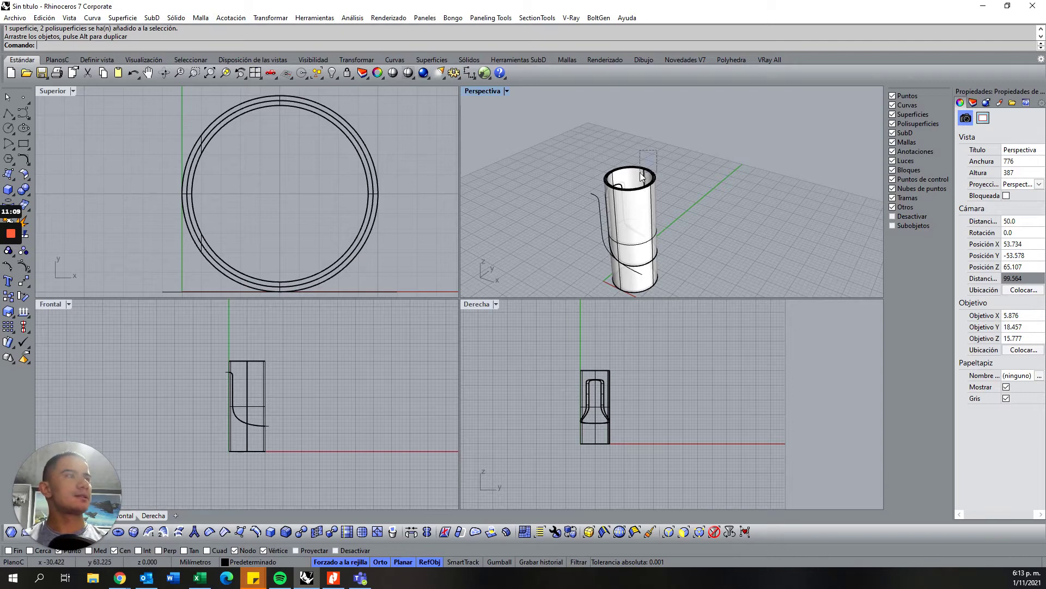
{"action": "left_click_drag", "start_coordinate": [642, 175], "coordinate": [641, 176]}
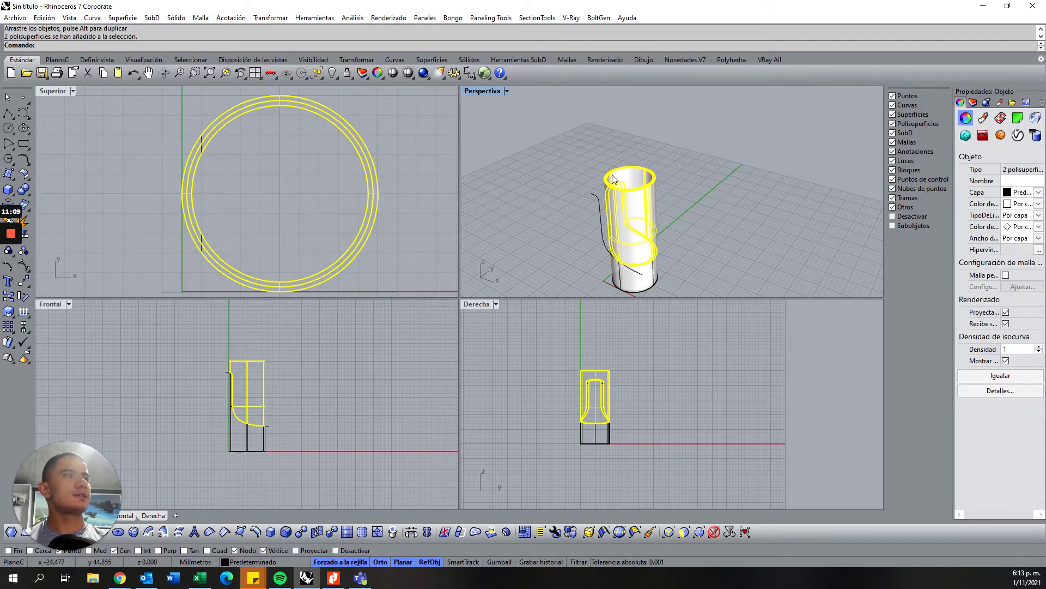
Undo the move, join the cup surfaces into a closed polysurface, and select the lamp body pieces.
{"action": "left_click", "coordinate": [644, 148]}
{"action": "key", "text": "ctrl+z"}
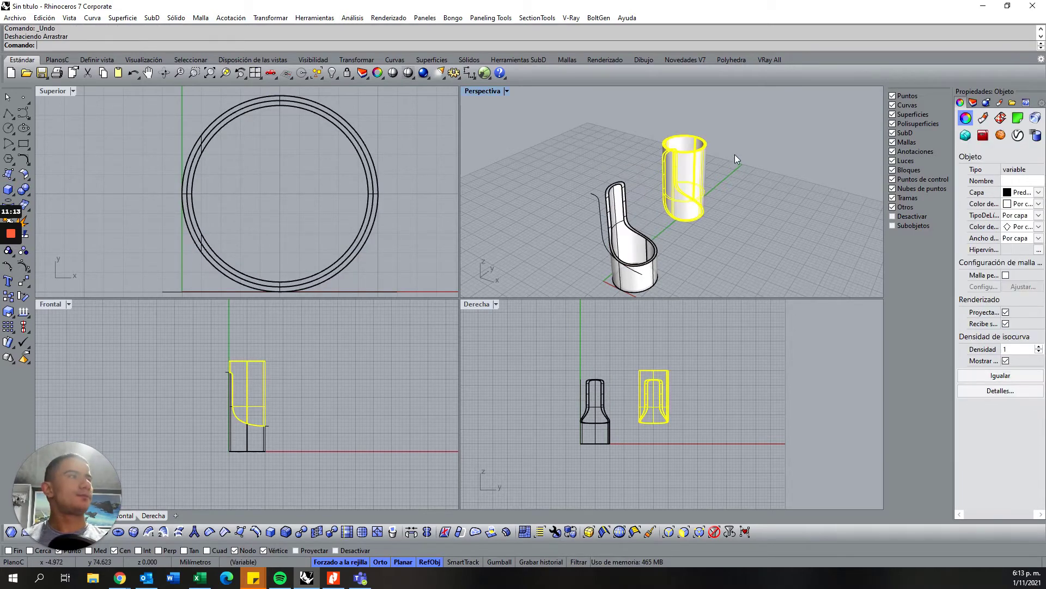
{"action": "left_click", "coordinate": [649, 201]}
{"action": "key", "text": "ctrl+z"}
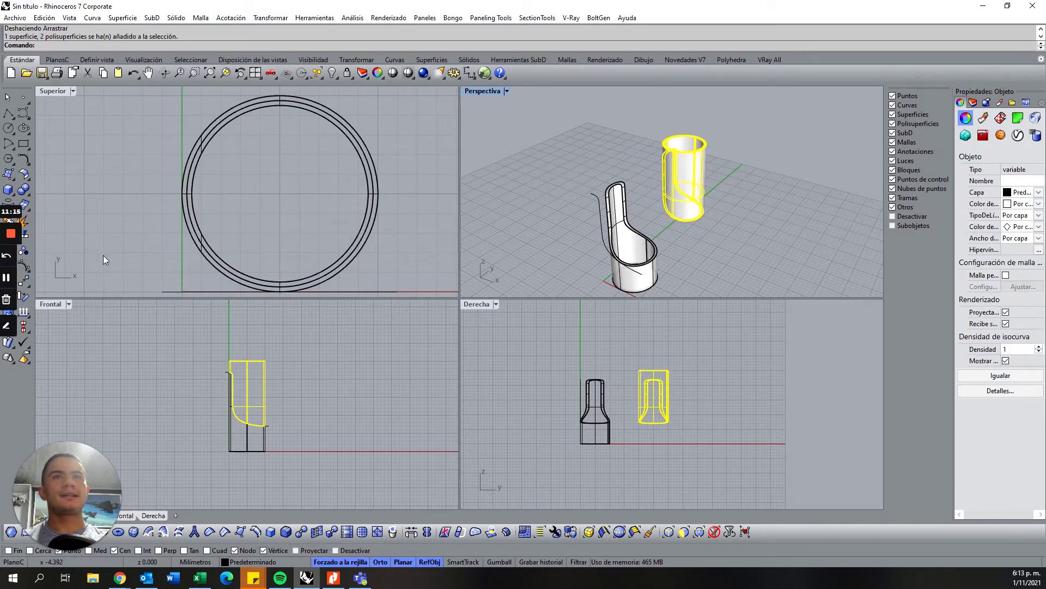
{"action": "right_click", "coordinate": [127, 47]}
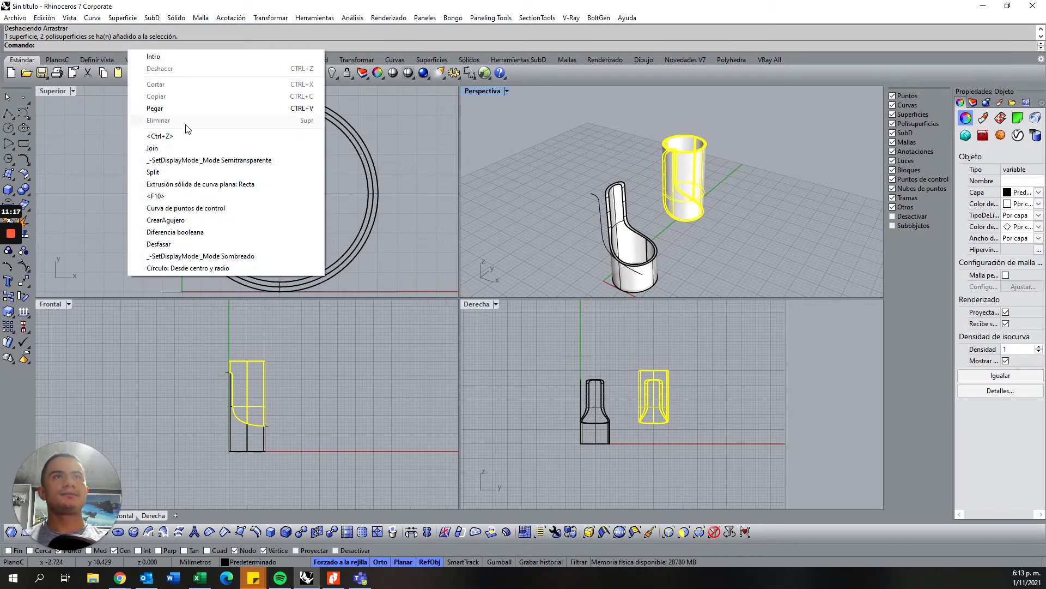
{"action": "left_click", "coordinate": [173, 149]}
{"action": "left_click", "coordinate": [637, 152]}
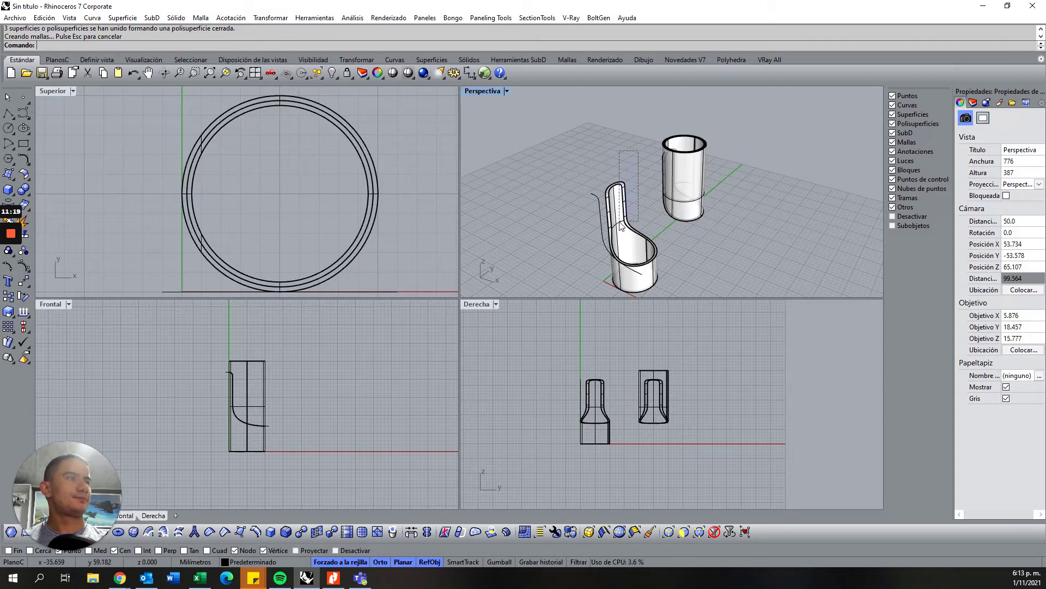
{"action": "left_click_drag", "start_coordinate": [637, 151], "coordinate": [592, 216]}
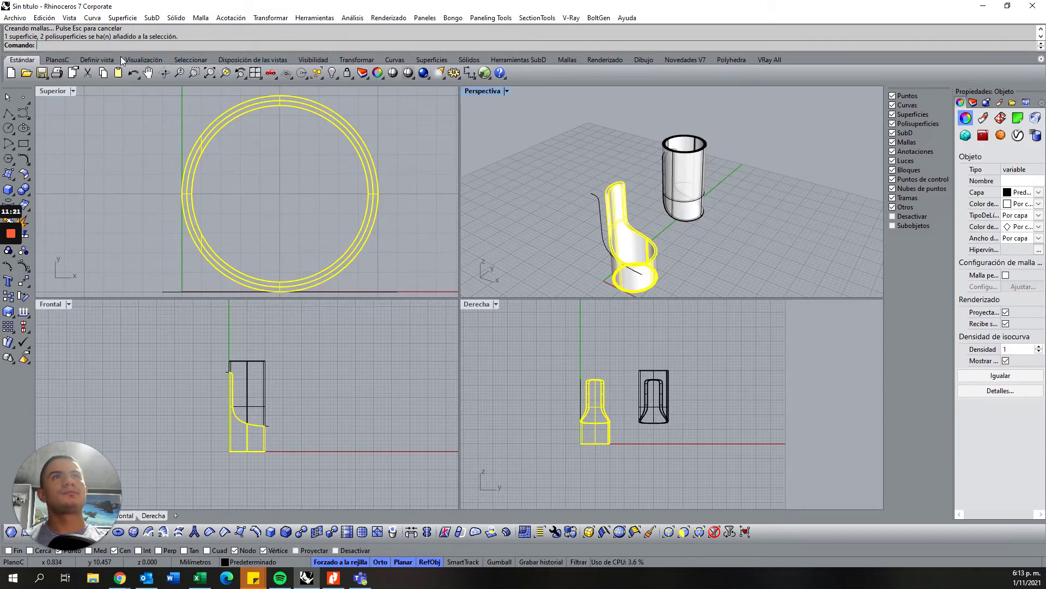
{"action": "right_click", "coordinate": [177, 47]}
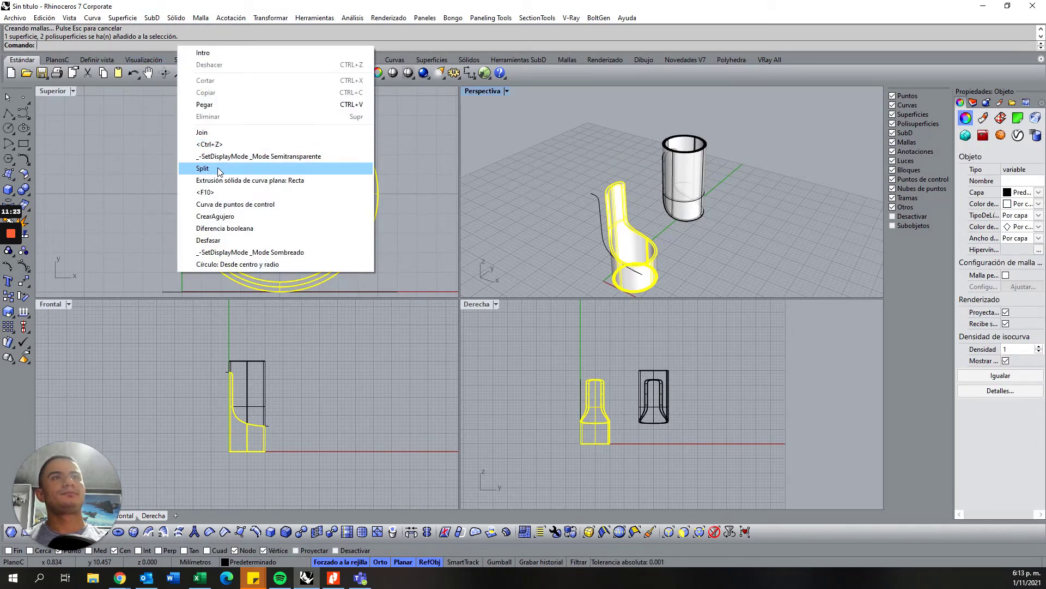
Join the lamp body pieces and move the cup polysurface left onto the lamp body.
{"action": "left_click", "coordinate": [204, 132]}
{"action": "left_click", "coordinate": [636, 198]}
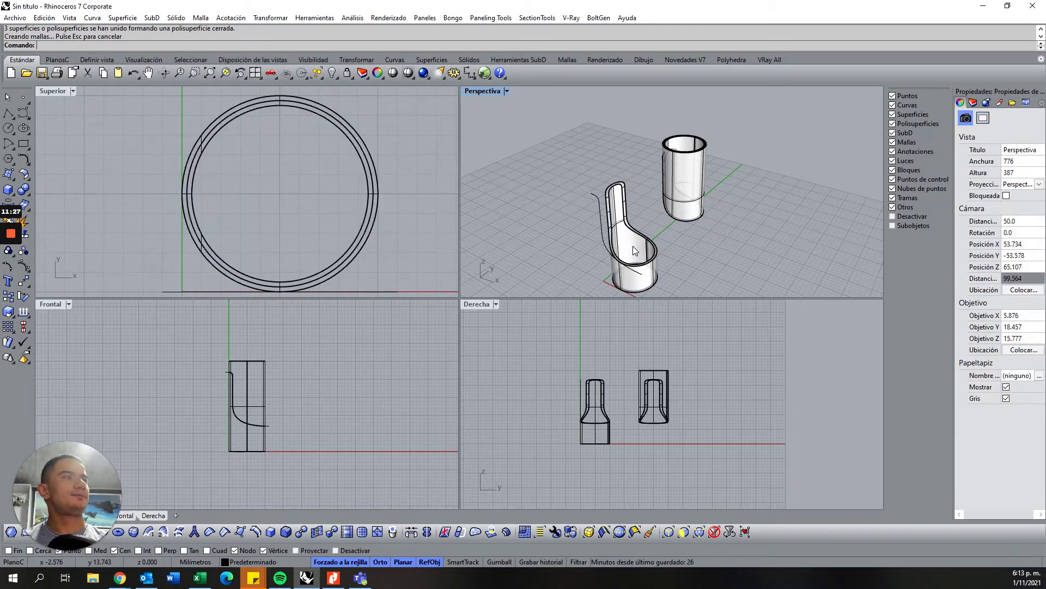
{"action": "left_click_drag", "start_coordinate": [663, 149], "coordinate": [663, 149]}
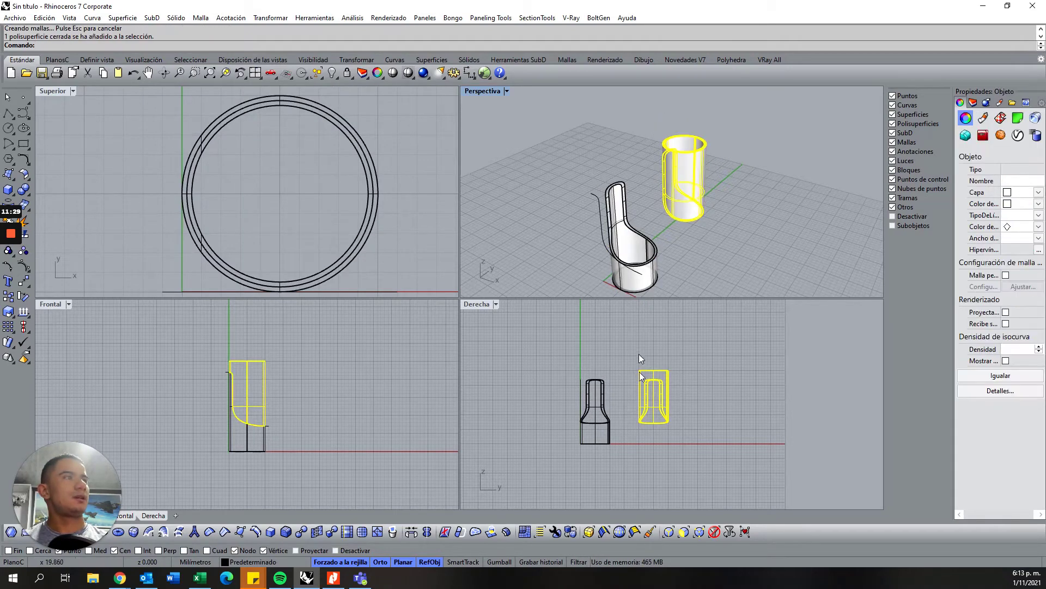
{"action": "left_click_drag", "start_coordinate": [654, 388], "coordinate": [594, 388]}
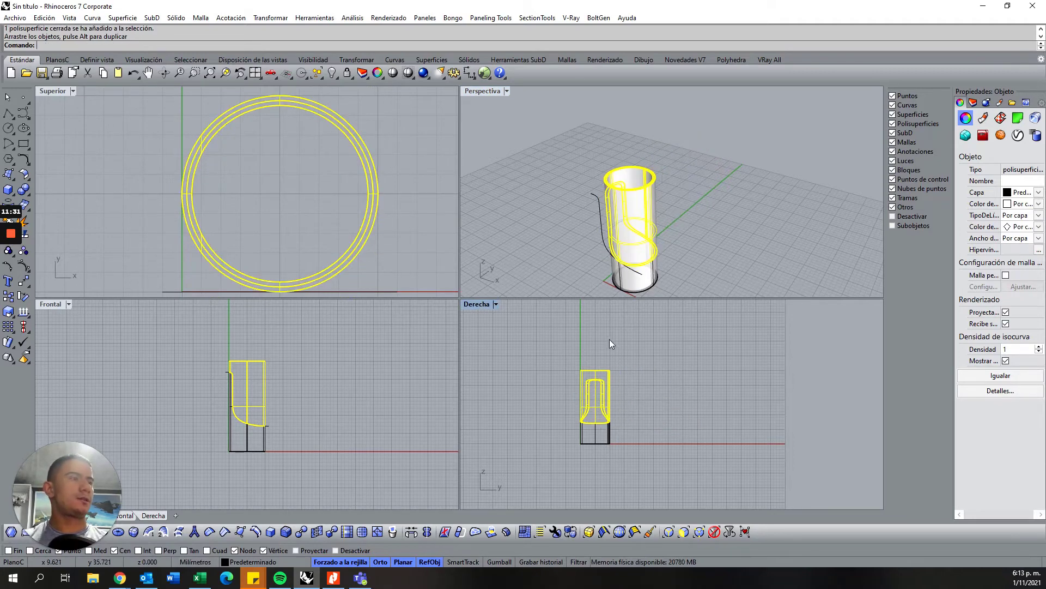
{"action": "left_click", "coordinate": [688, 160]}
{"action": "right_click_drag", "start_coordinate": [688, 160], "coordinate": [548, 243]}
{"action": "scroll", "coordinate": [624, 241], "scroll_direction": "up", "scroll_amount": 5}
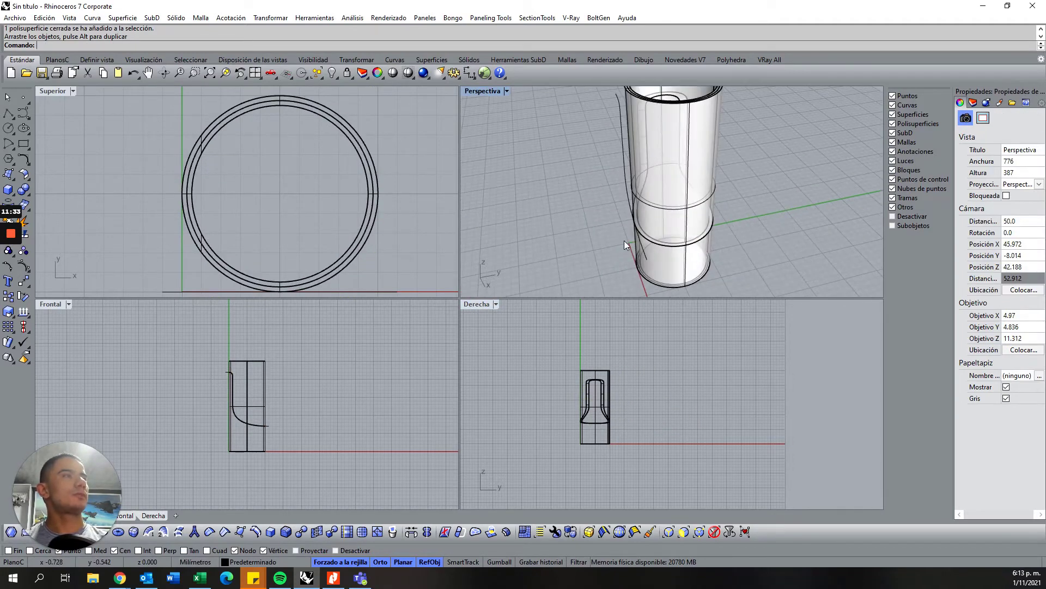
{"action": "scroll", "coordinate": [623, 241], "scroll_direction": "down", "scroll_amount": 3}
{"action": "left_click", "coordinate": [688, 171]}
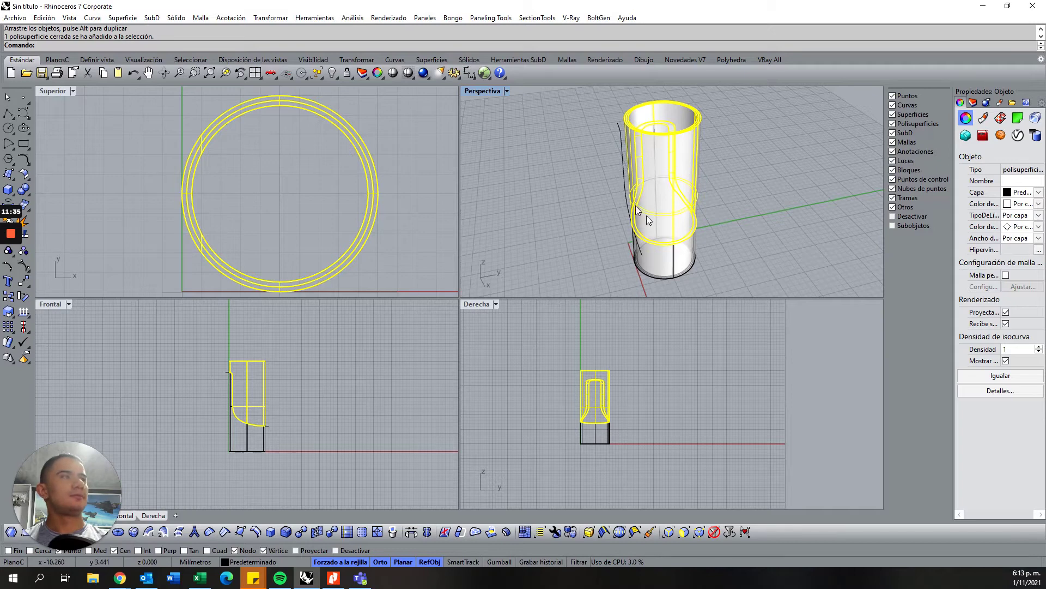
{"action": "right_click_drag", "start_coordinate": [635, 205], "coordinate": [600, 180]}
{"action": "scroll", "coordinate": [229, 398], "scroll_direction": "up", "scroll_amount": 3}
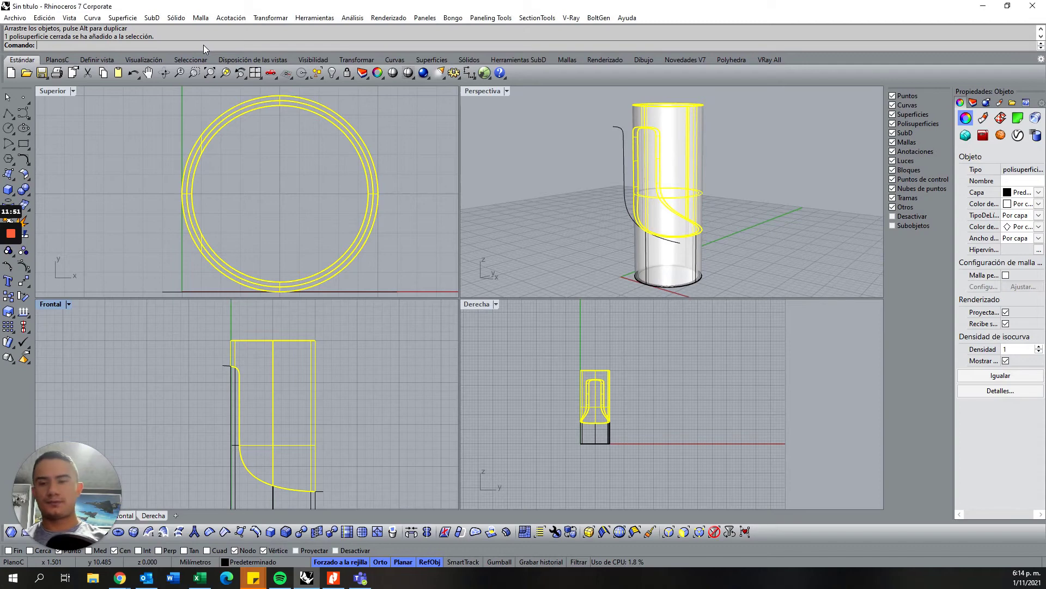
Rotate the upper tube about 31° around its top corner with Vertex snap, Grid snap and Ortho off.
{"action": "type", "text": "Rotar"}
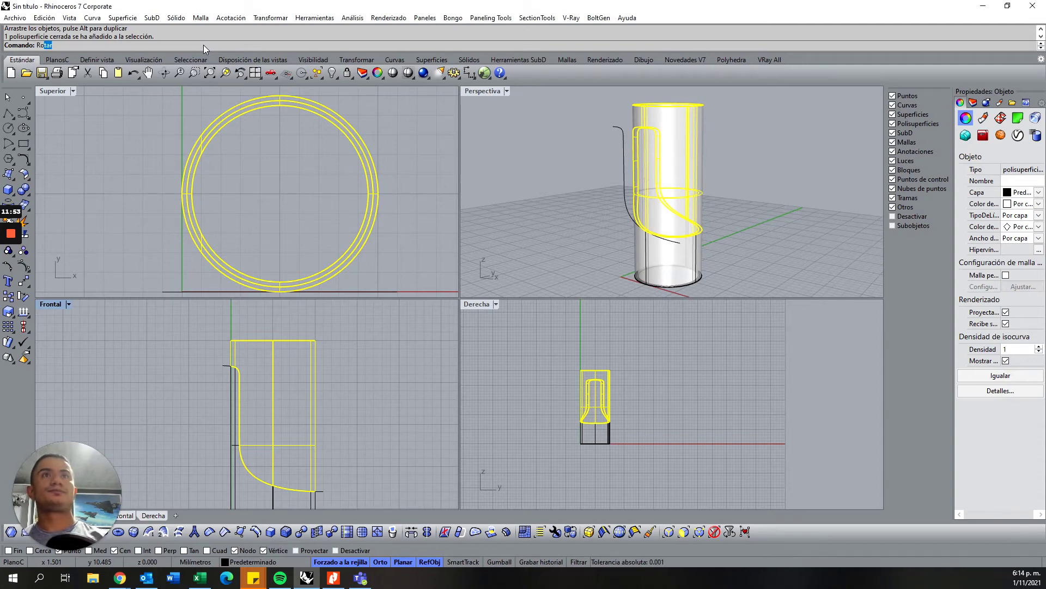
{"action": "key", "text": "Return"}
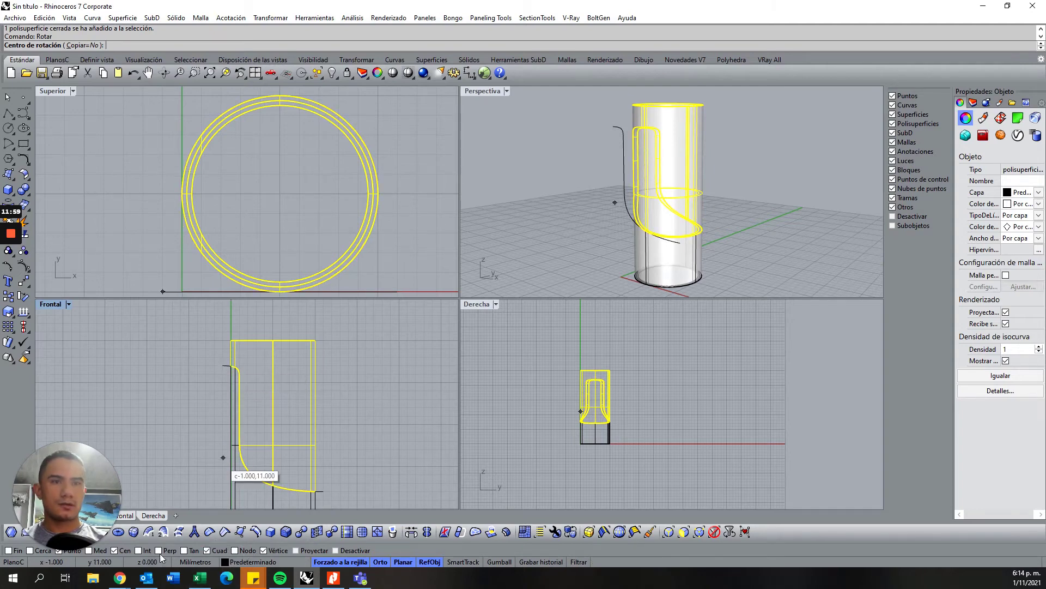
{"action": "left_click", "coordinate": [264, 550]}
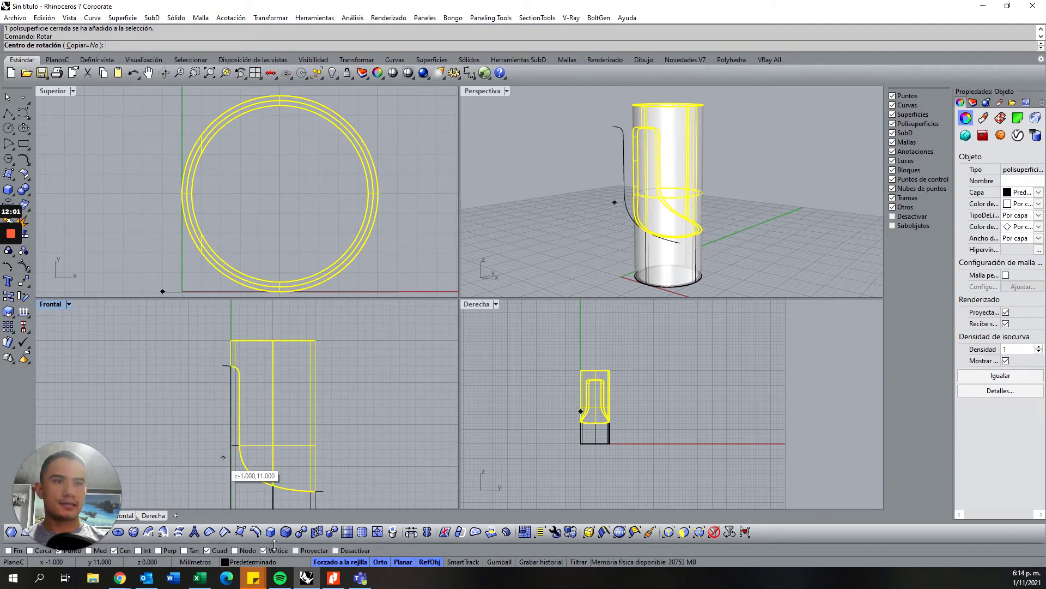
{"action": "left_click", "coordinate": [229, 364]}
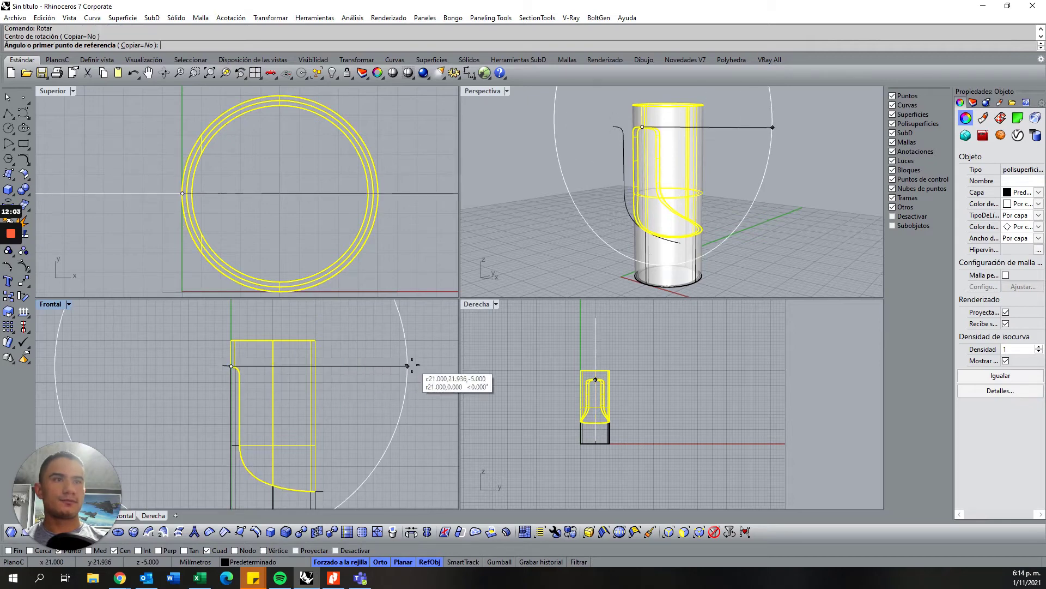
{"action": "left_click", "coordinate": [407, 366]}
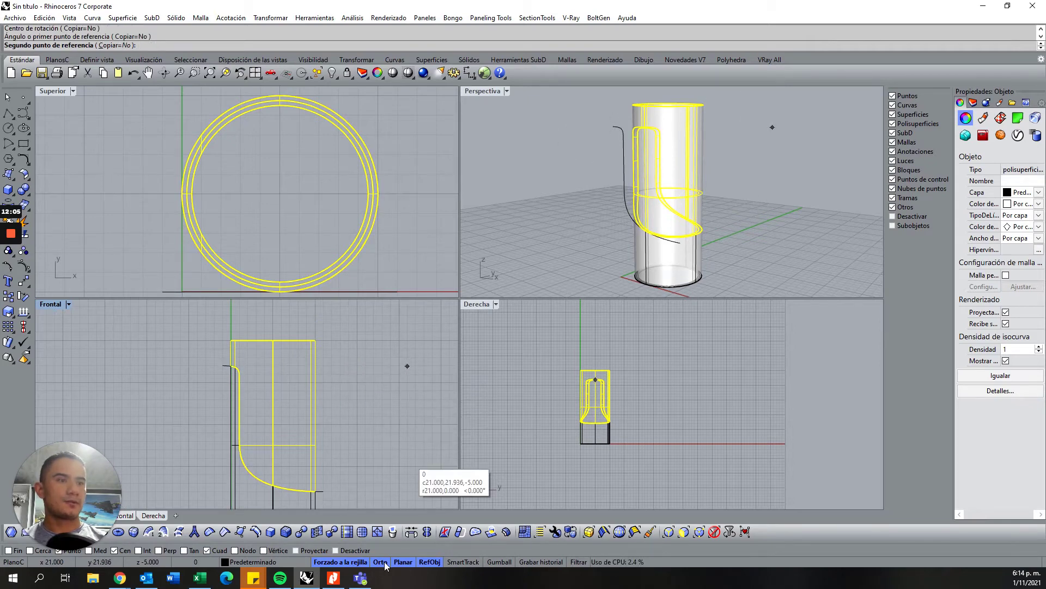
{"action": "left_click", "coordinate": [339, 561]}
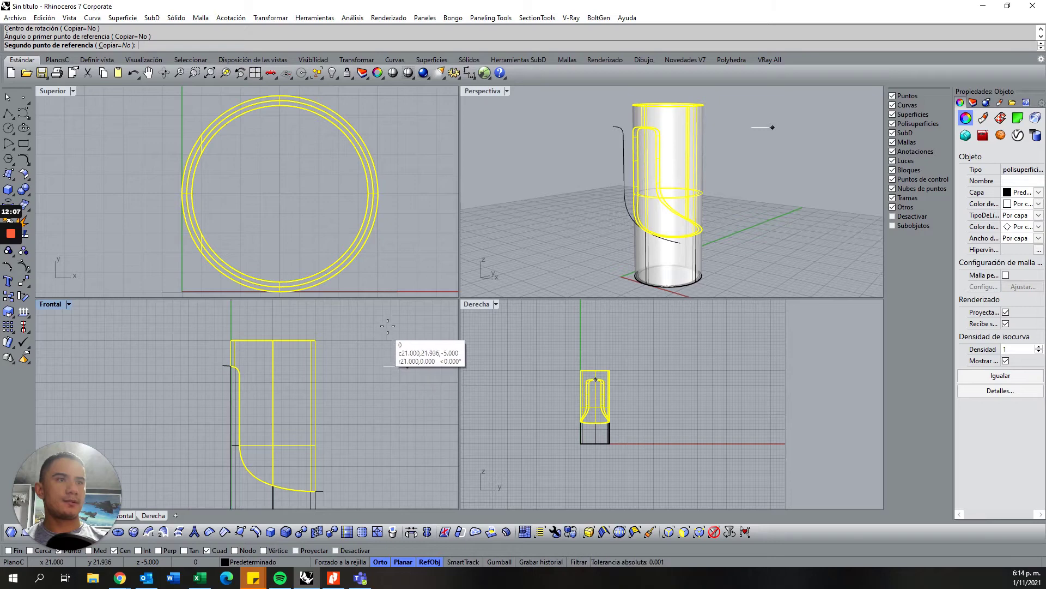
{"action": "left_click", "coordinate": [381, 561]}
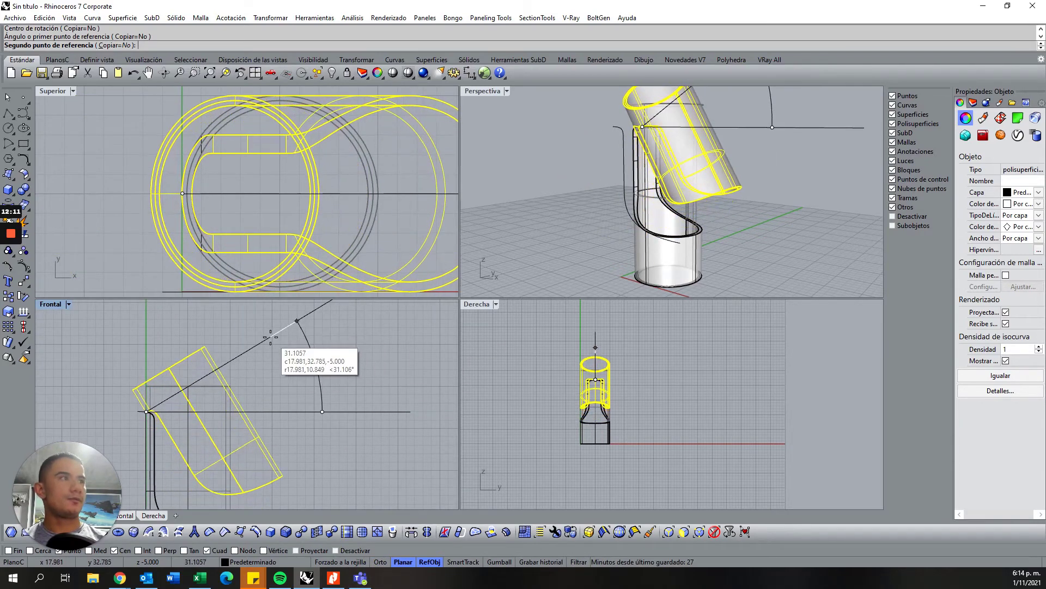
{"action": "left_click", "coordinate": [276, 335]}
Undo the upper tube's rotation so it stands straight again.
{"action": "left_click", "coordinate": [538, 228]}
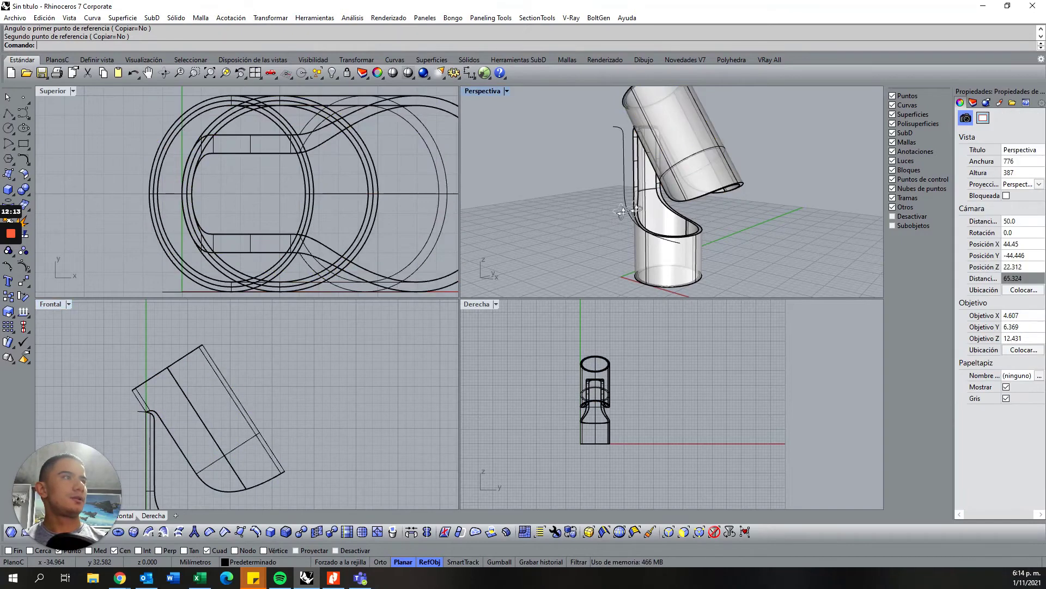
{"action": "mouse_move", "coordinate": [539, 228]}
{"action": "right_mouse_down"}
{"action": "mouse_move", "coordinate": [830, 227]}
{"action": "mouse_move", "coordinate": [597, 224]}
{"action": "right_mouse_up"}
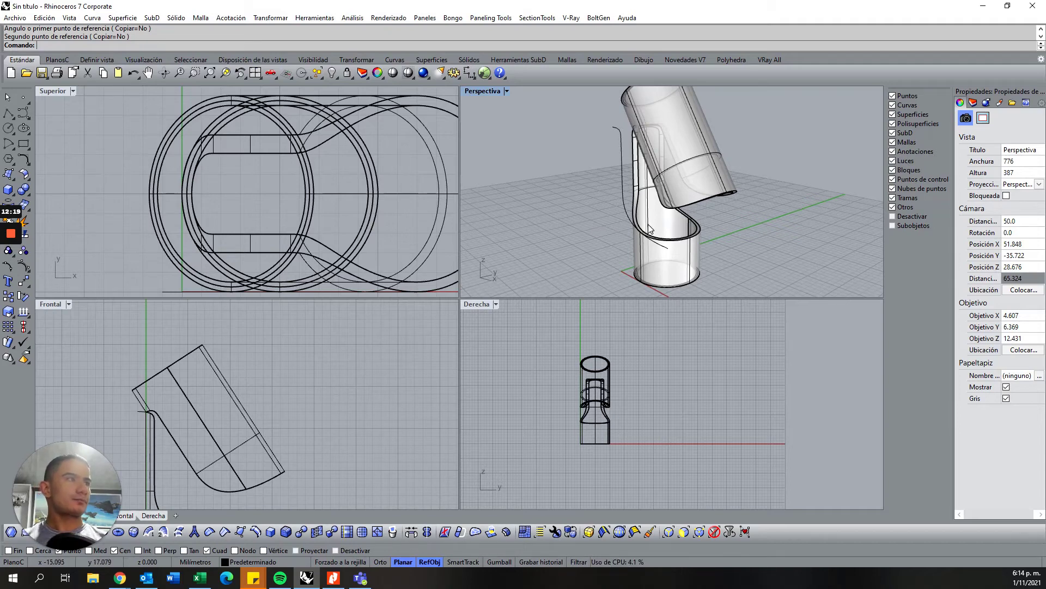
{"action": "right_click_drag", "start_coordinate": [618, 227], "coordinate": [665, 222]}
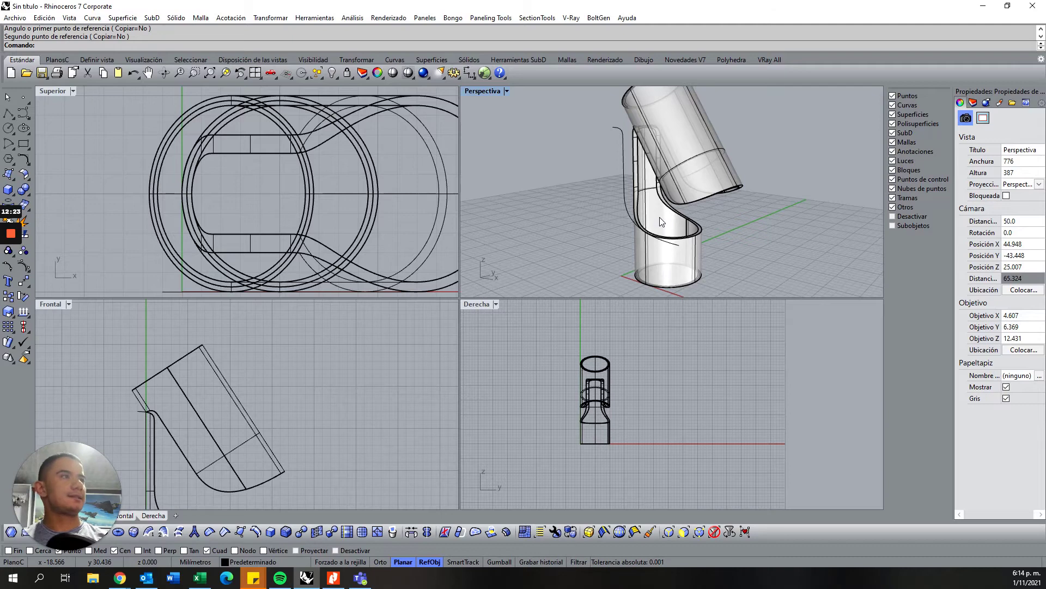
{"action": "key", "text": "ctrl+z"}
{"action": "key", "text": "Escape"}
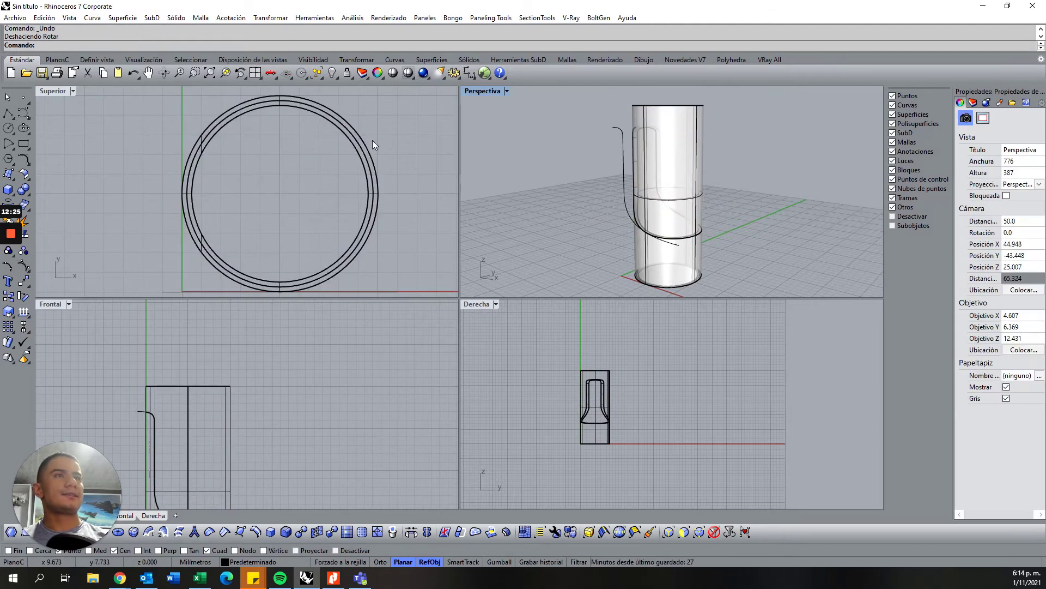
Bring up the reference lamp photo post in the browser and scroll through it.
{"action": "left_click", "coordinate": [120, 578]}
{"action": "left_click", "coordinate": [180, 535]}
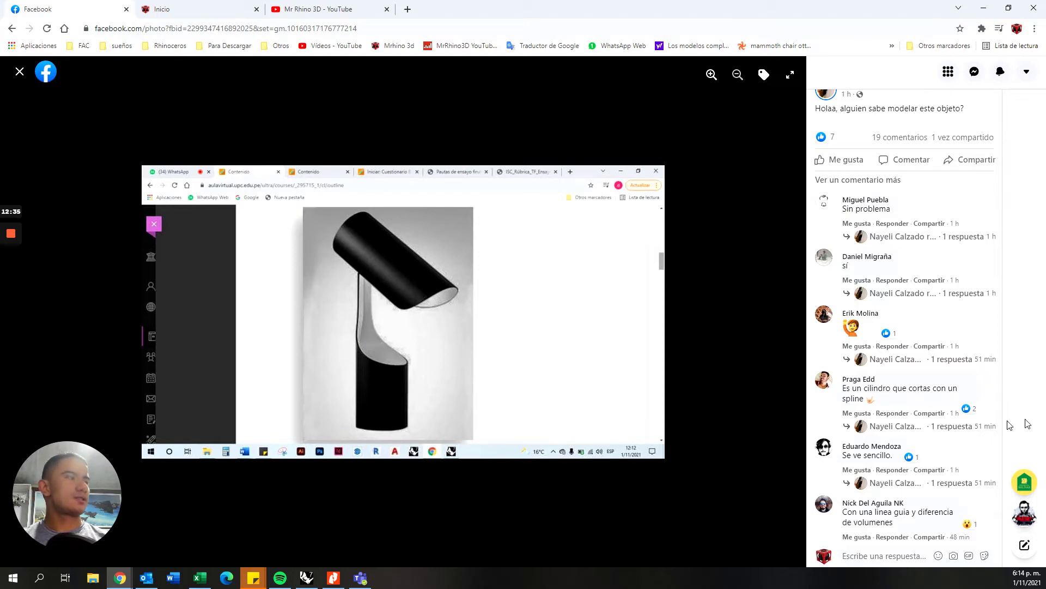
{"action": "scroll", "coordinate": [951, 467], "scroll_direction": "down", "scroll_amount": 1}
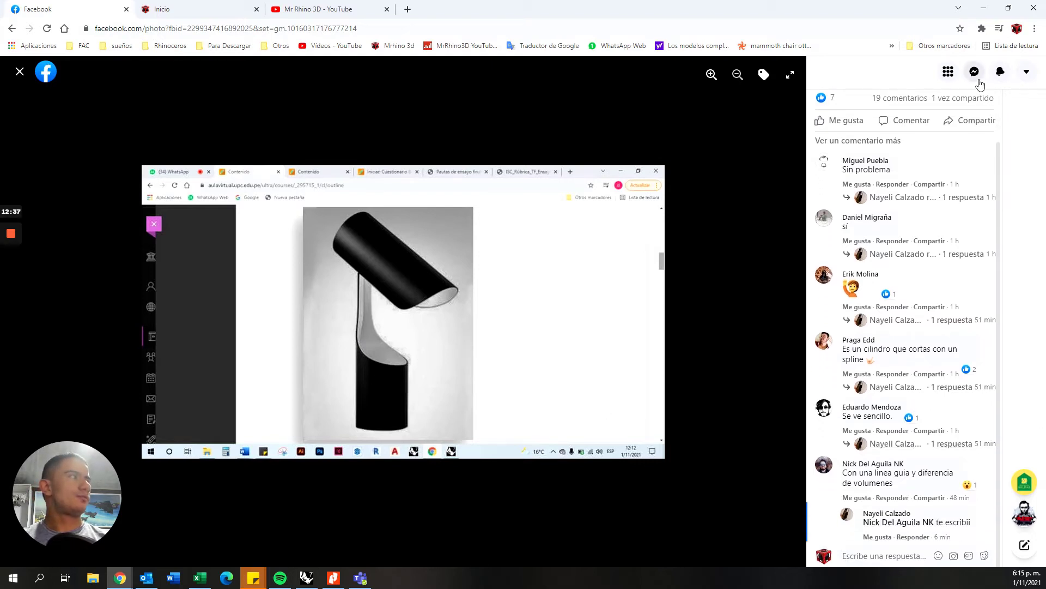
Return to Rhino and select the middle circle curve among the overlapping circles.
{"action": "left_click", "coordinate": [983, 8]}
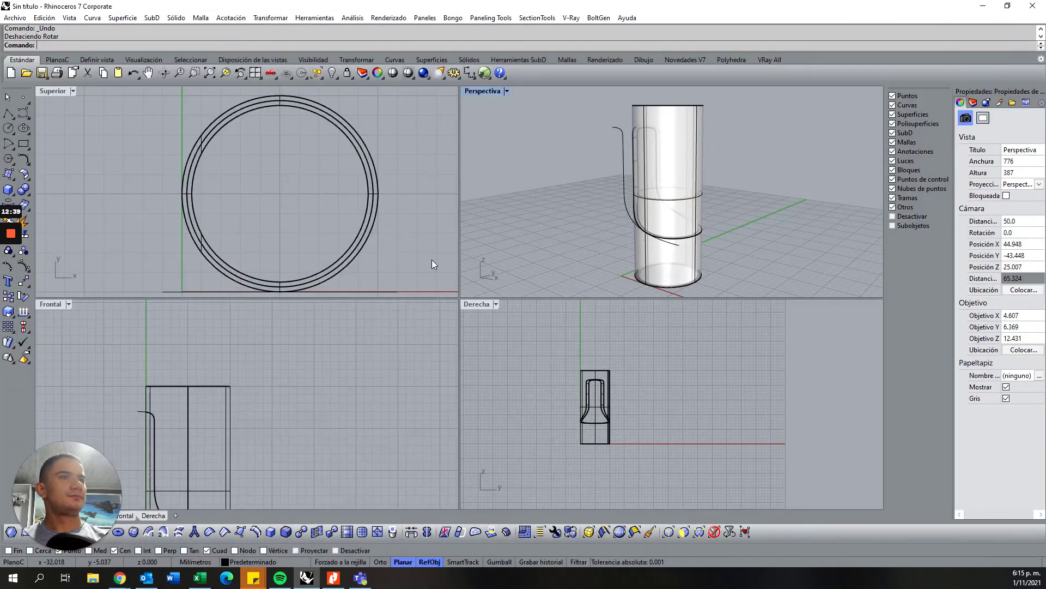
{"action": "left_click", "coordinate": [370, 174]}
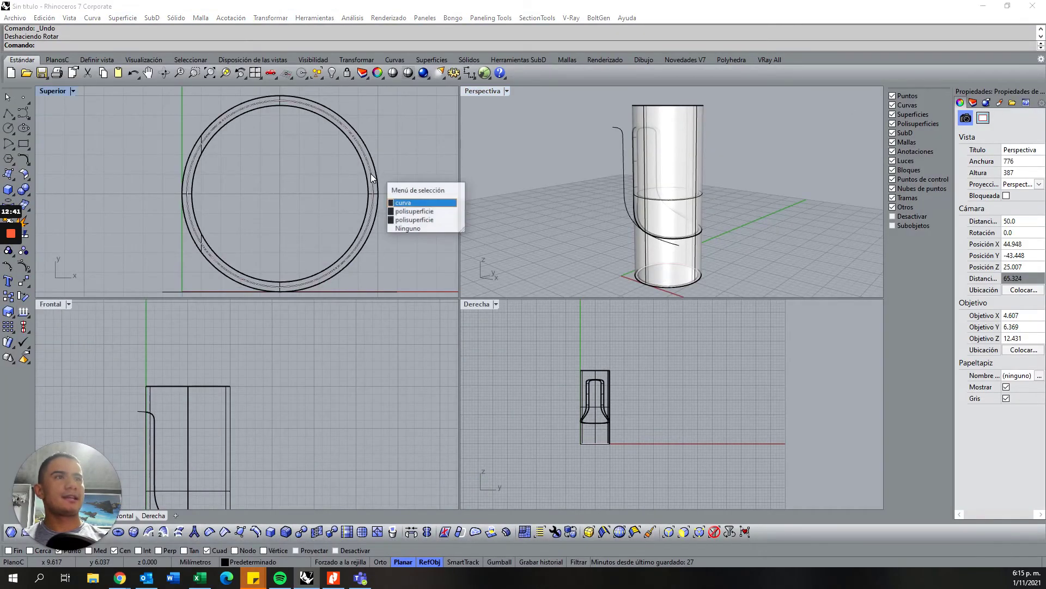
{"action": "left_click", "coordinate": [410, 202]}
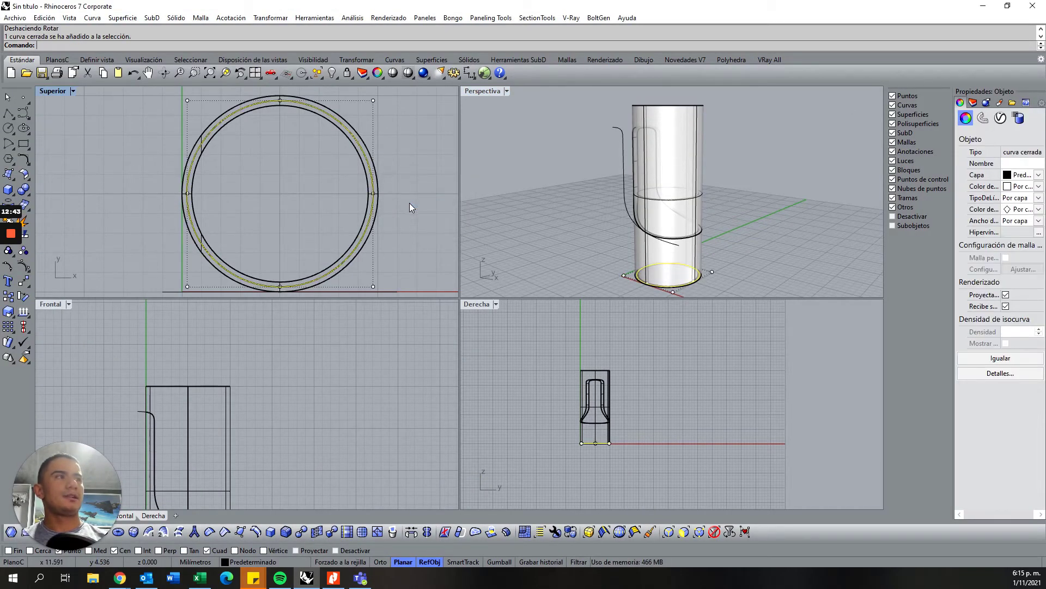
{"action": "scroll", "coordinate": [374, 192], "scroll_direction": "up", "scroll_amount": 4}
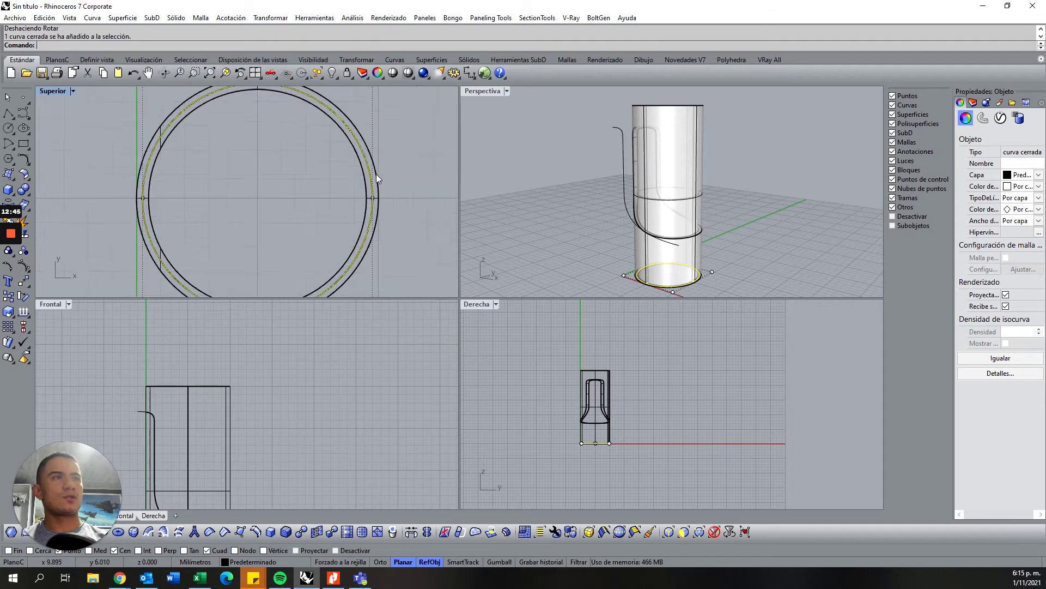
{"action": "scroll", "coordinate": [376, 174], "scroll_direction": "up", "scroll_amount": 5}
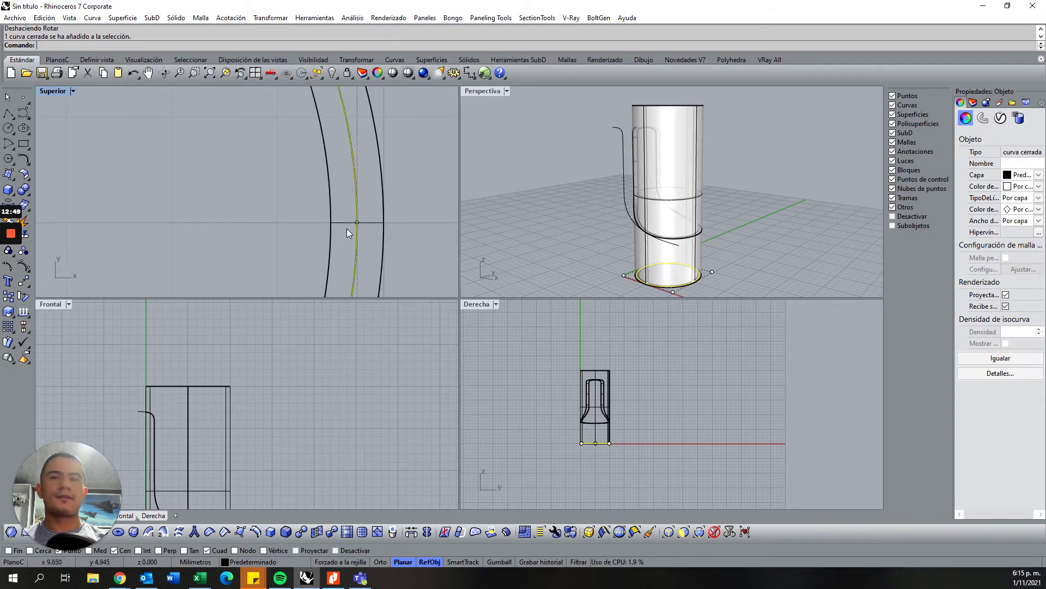
{"action": "scroll", "coordinate": [349, 227], "scroll_direction": "down", "scroll_amount": 4}
{"action": "scroll", "coordinate": [360, 221], "scroll_direction": "down", "scroll_amount": 5}
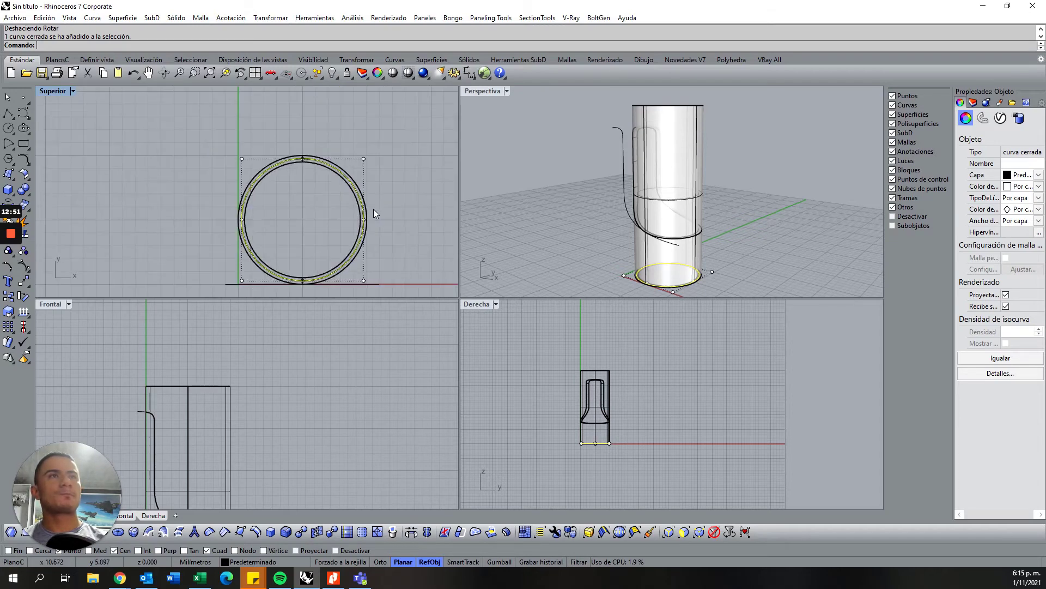
Split both cylinder shells with the curved cut line into four pieces.
{"action": "right_click", "coordinate": [136, 47]}
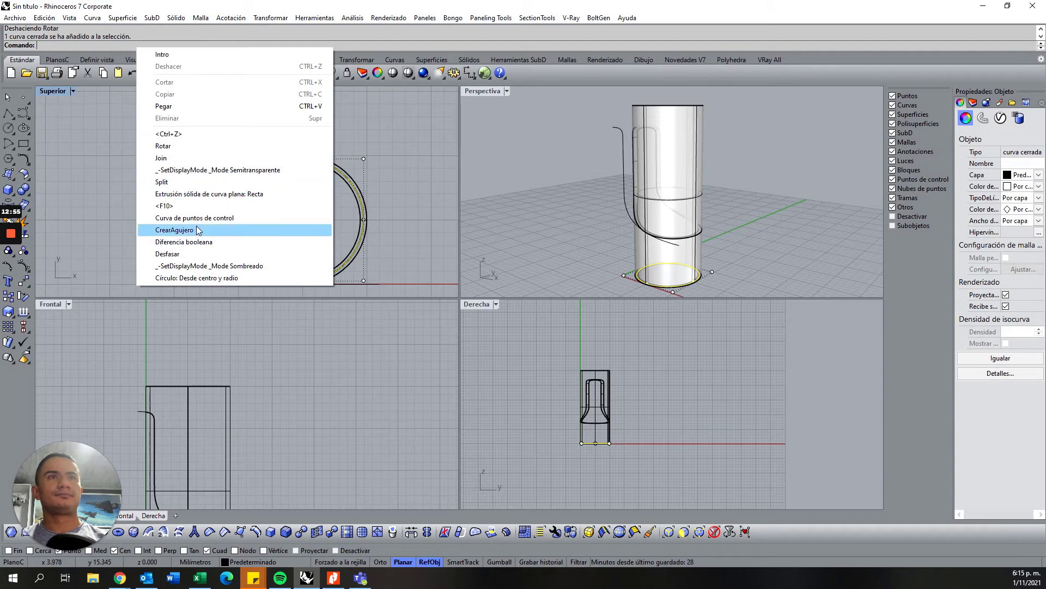
{"action": "key", "text": "Escape"}
{"action": "right_click", "coordinate": [198, 48]}
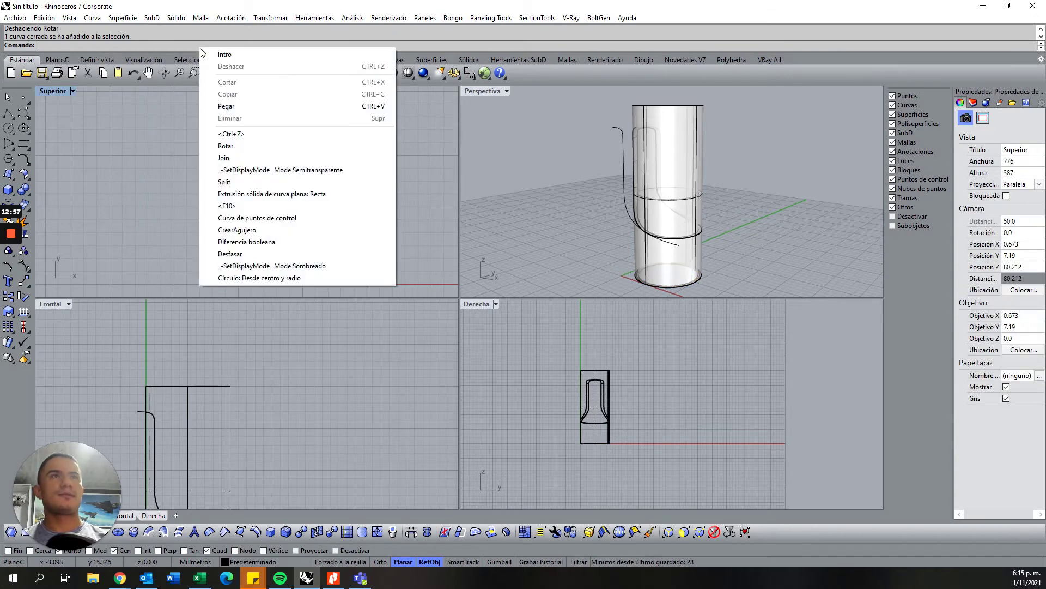
{"action": "left_click", "coordinate": [258, 182]}
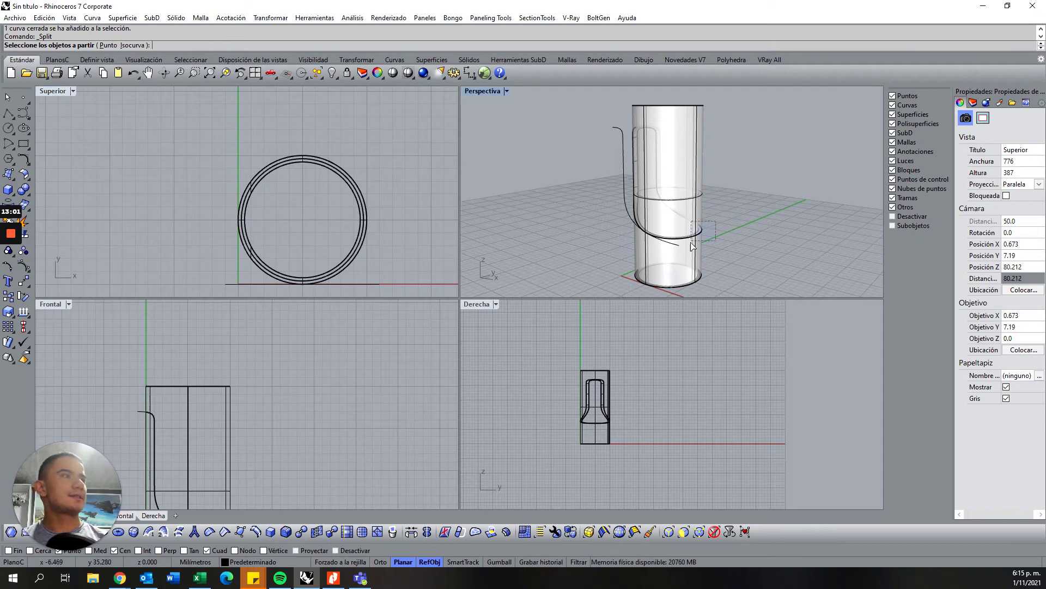
{"action": "left_click_drag", "start_coordinate": [709, 221], "coordinate": [683, 252]}
{"action": "scroll", "coordinate": [351, 185], "scroll_direction": "up", "scroll_amount": 2}
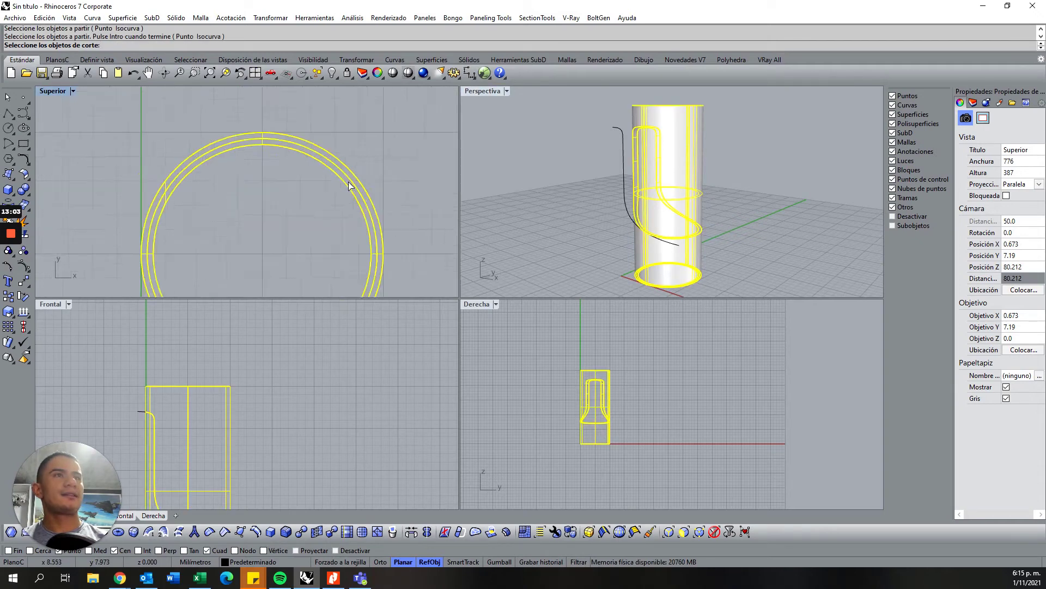
{"action": "scroll", "coordinate": [352, 186], "scroll_direction": "up", "scroll_amount": 1}
{"action": "key", "text": "Return"}
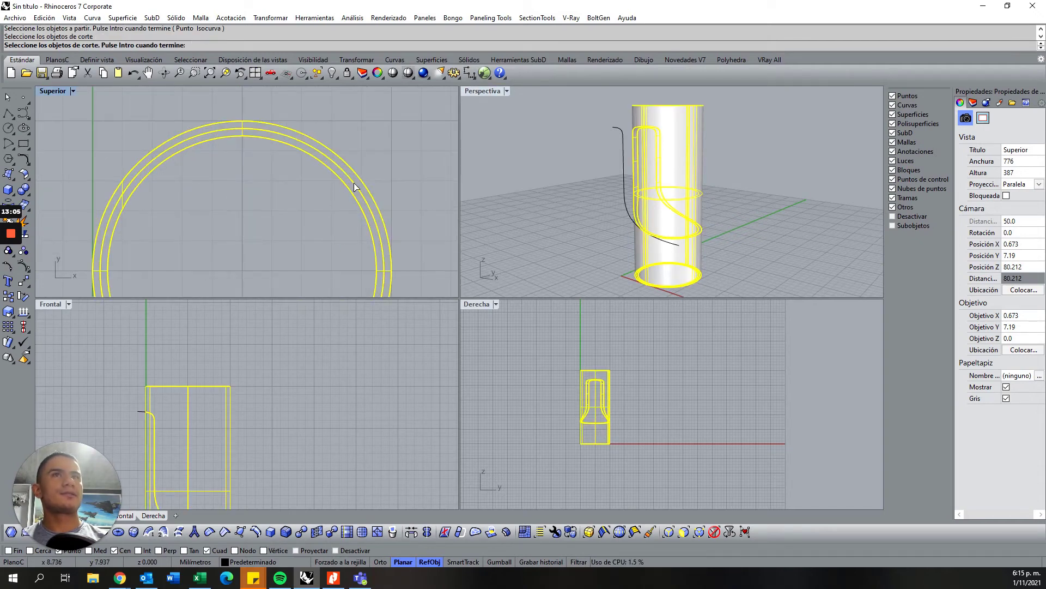
{"action": "scroll", "coordinate": [355, 187], "scroll_direction": "up", "scroll_amount": 2}
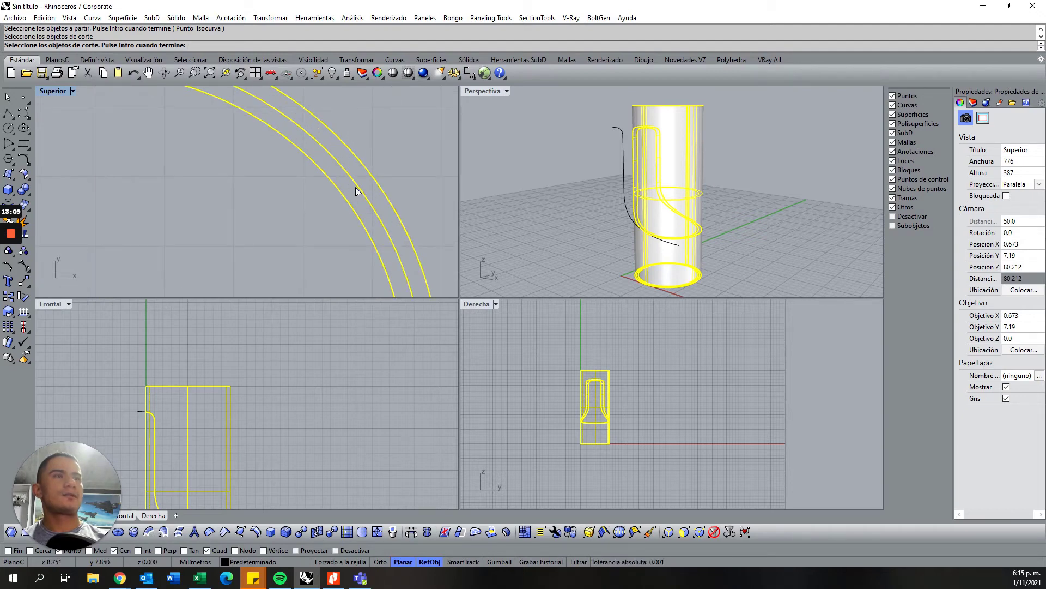
{"action": "left_click", "coordinate": [356, 190]}
{"action": "key", "text": "Return"}
Select both upper pieces of the split tube in the Front view.
{"action": "left_click", "coordinate": [717, 137]}
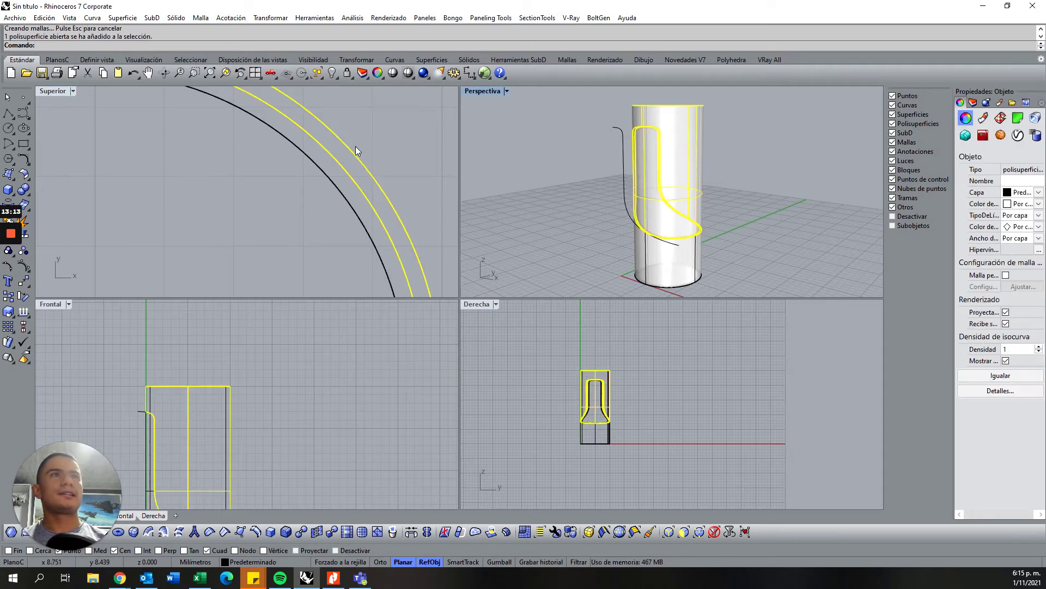
{"action": "left_click", "coordinate": [647, 114]}
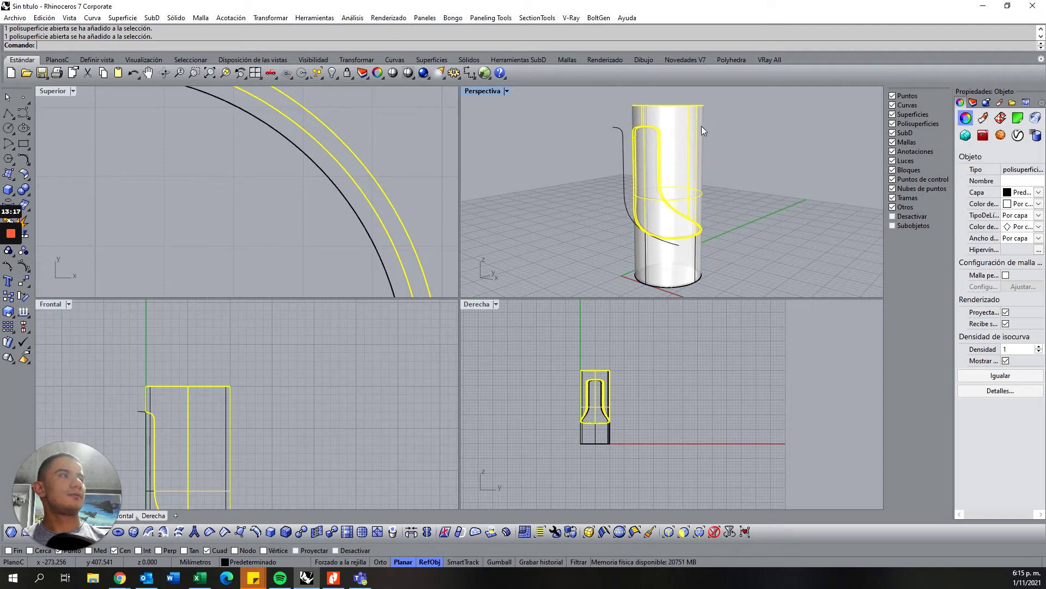
{"action": "left_click", "coordinate": [558, 161]}
{"action": "scroll", "coordinate": [359, 242], "scroll_direction": "down", "scroll_amount": 3}
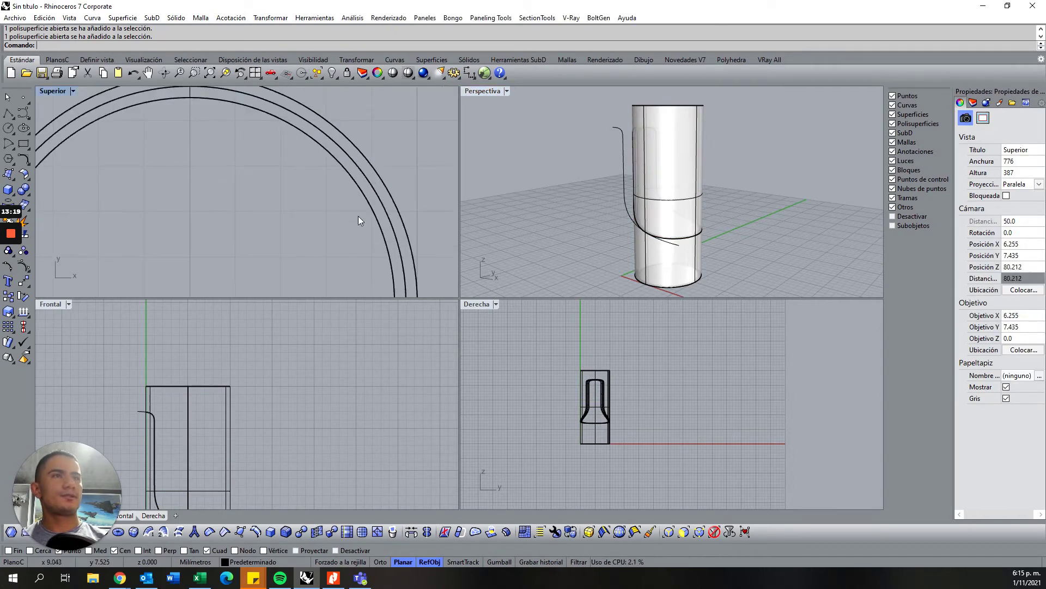
{"action": "scroll", "coordinate": [358, 216], "scroll_direction": "down", "scroll_amount": 3}
{"action": "right_click_drag", "start_coordinate": [254, 403], "coordinate": [344, 346]}
{"action": "left_click_drag", "start_coordinate": [333, 361], "coordinate": [303, 388]}
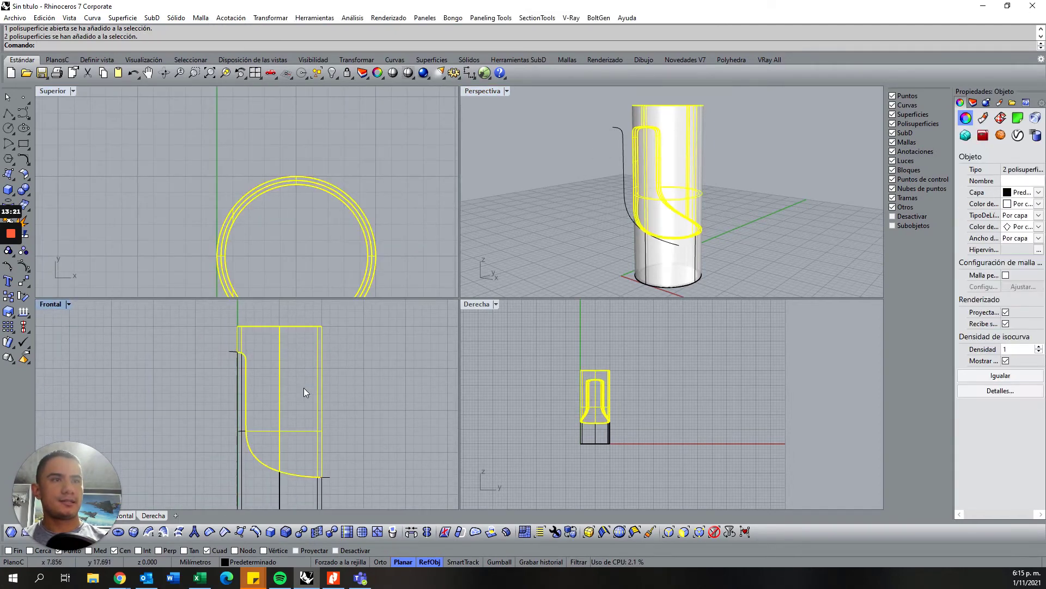
Rotate both upper pieces around the tube's top-left edge in Front view to tilt them outward.
{"action": "right_click", "coordinate": [197, 44]}
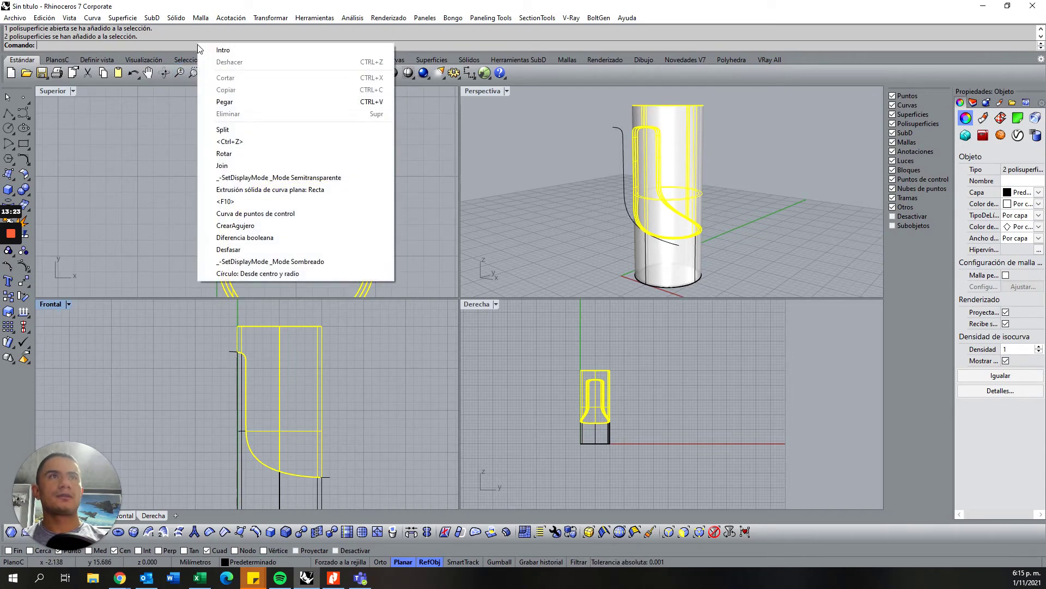
{"action": "left_click", "coordinate": [243, 153]}
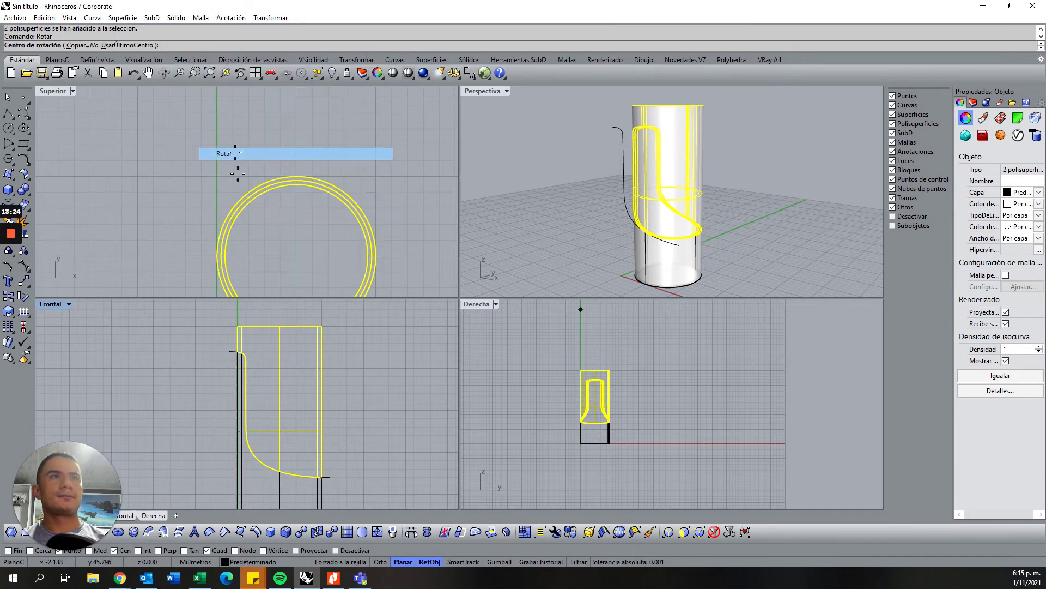
{"action": "left_click", "coordinate": [238, 353]}
{"action": "left_click", "coordinate": [454, 466]}
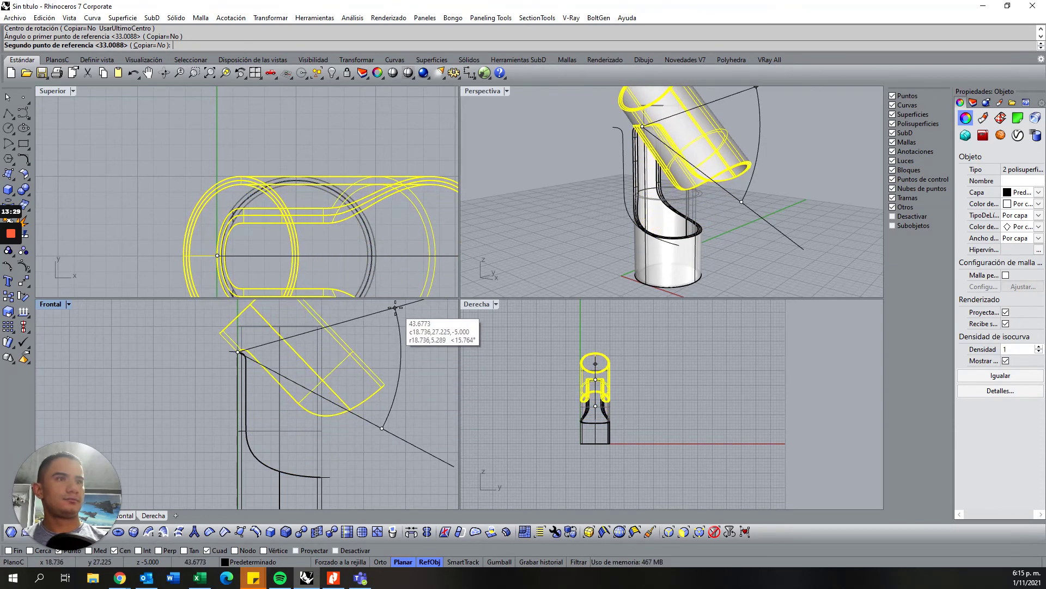
{"action": "left_click", "coordinate": [395, 309]}
{"action": "left_click", "coordinate": [578, 242]}
{"action": "scroll", "coordinate": [577, 242], "scroll_direction": "down", "scroll_amount": 2}
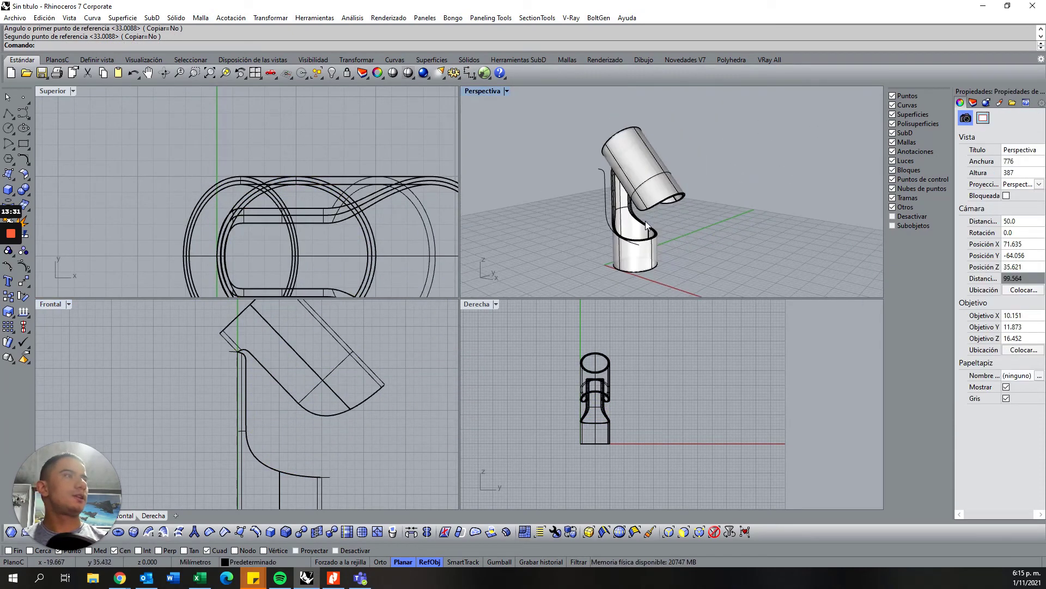
{"action": "scroll", "coordinate": [645, 220], "scroll_direction": "up", "scroll_amount": 1}
Switch the Perspective view to Rendered display and show the Layers panel.
{"action": "left_click", "coordinate": [507, 91]}
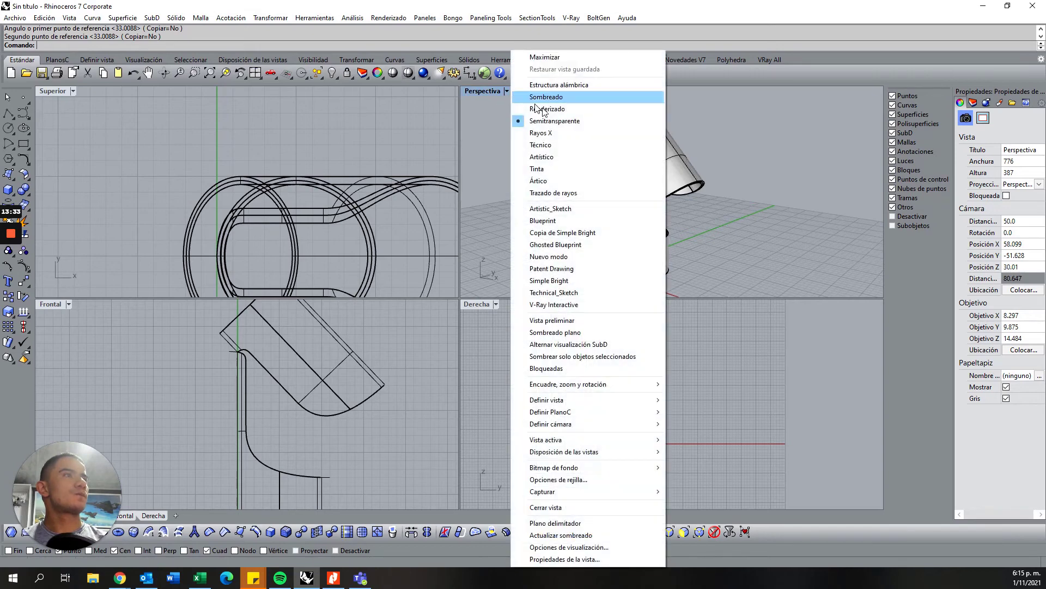
{"action": "left_click", "coordinate": [546, 108]}
{"action": "right_click_drag", "start_coordinate": [650, 217], "coordinate": [662, 205]}
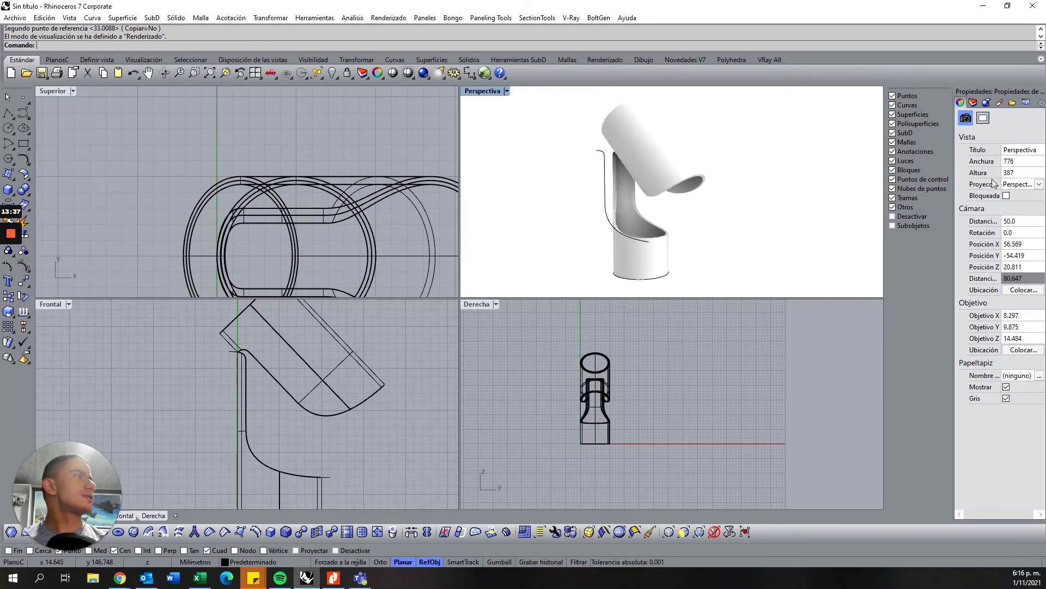
{"action": "left_click", "coordinate": [972, 103]}
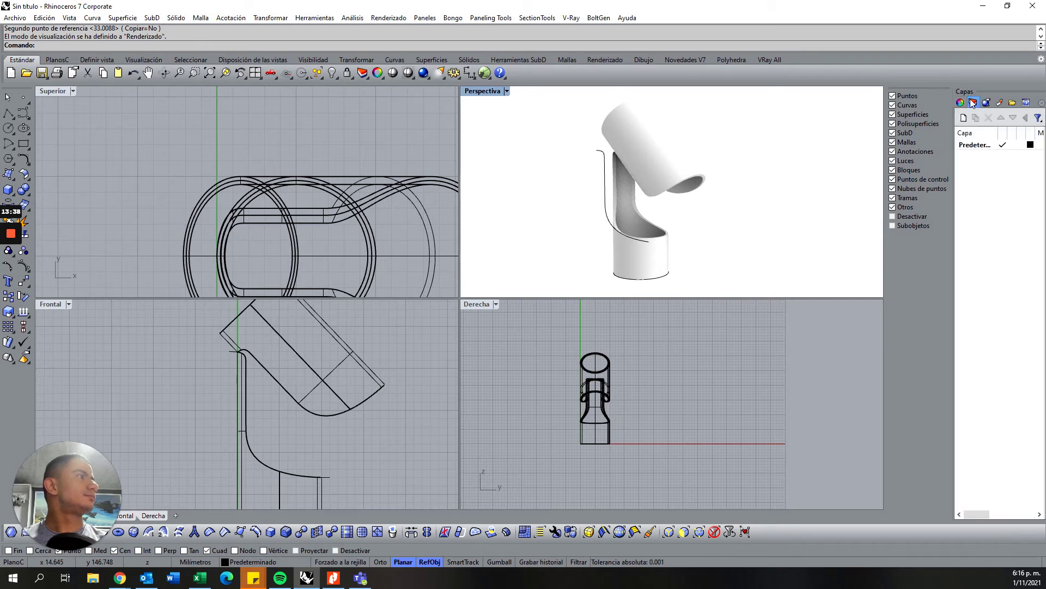
Leave the Materials panel for the Layers panel and add layer Capa 01 coloured red.
{"action": "left_click", "coordinate": [1001, 104]}
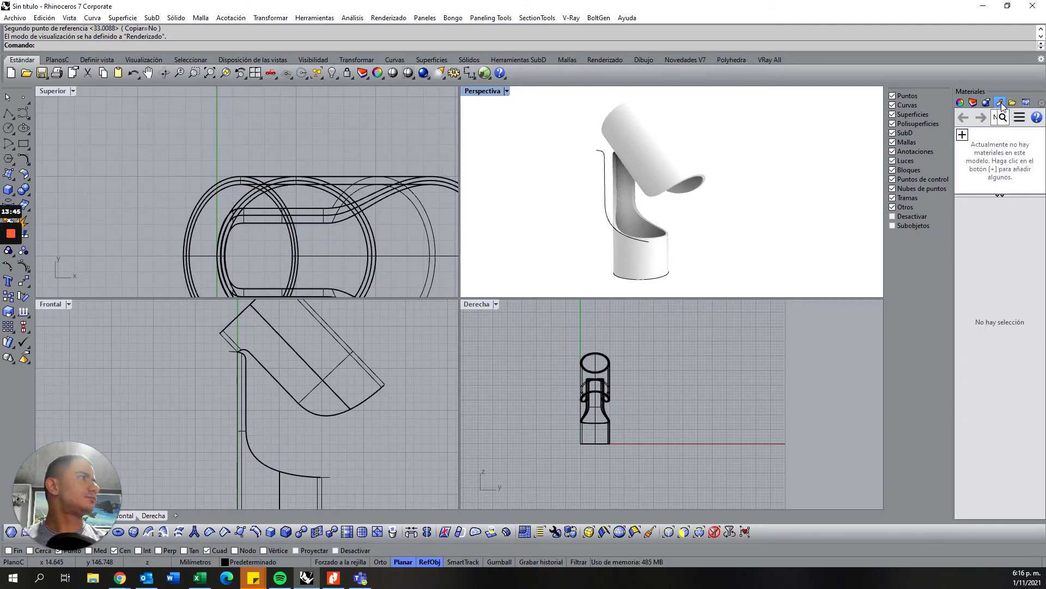
{"action": "left_click", "coordinate": [963, 136]}
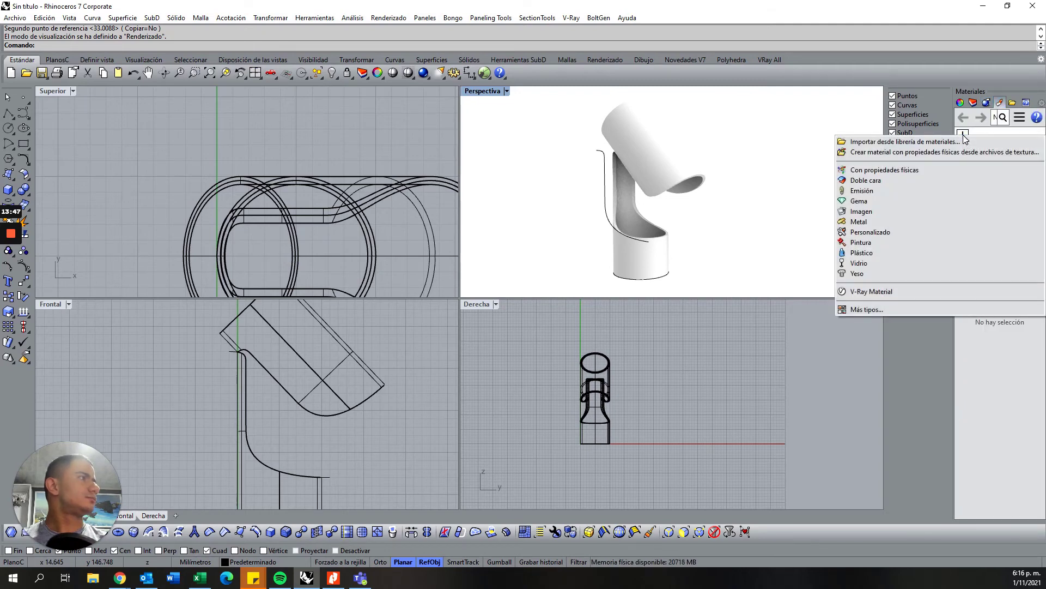
{"action": "left_click", "coordinate": [767, 150]}
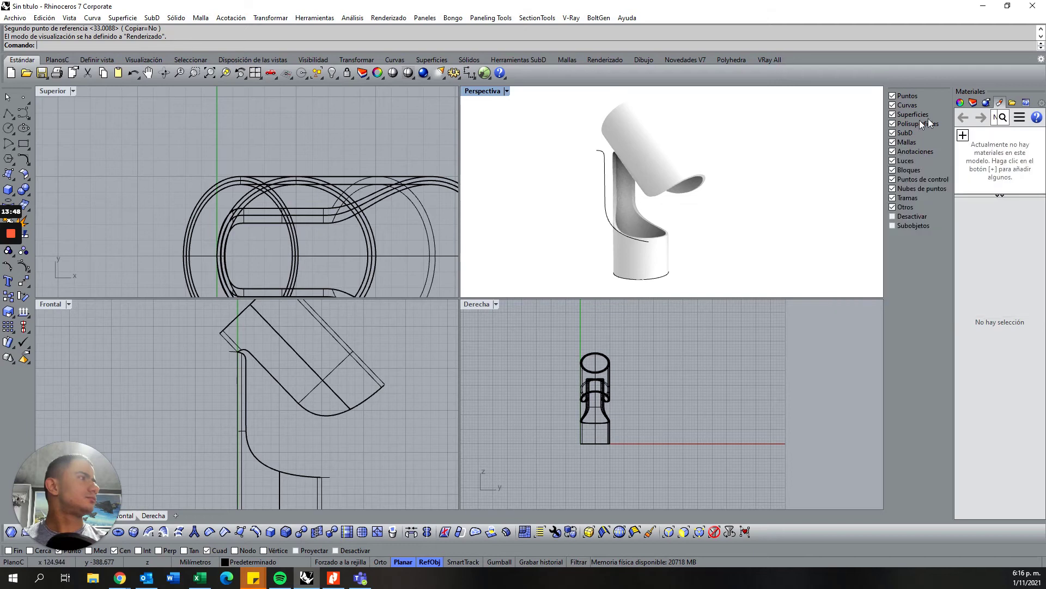
{"action": "left_click", "coordinate": [973, 103]}
{"action": "right_click", "coordinate": [979, 172]}
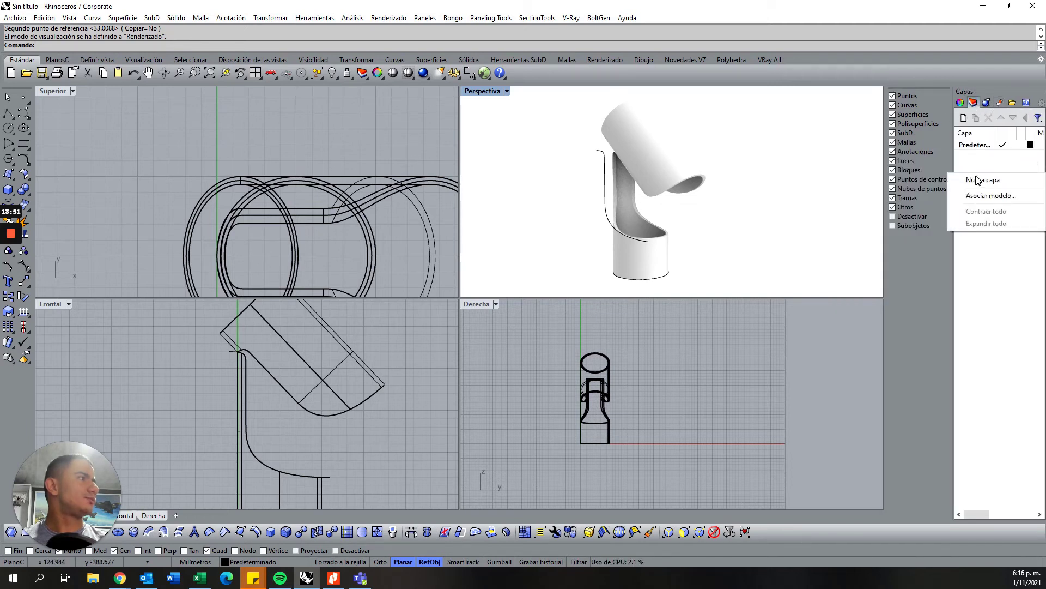
{"action": "left_click", "coordinate": [981, 180]}
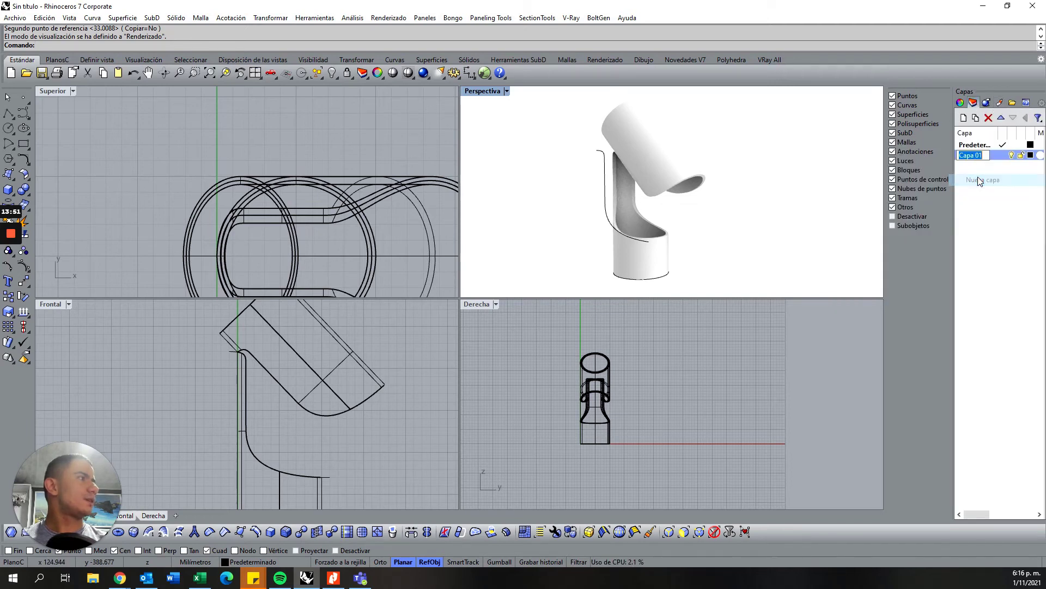
{"action": "left_click", "coordinate": [1031, 156]}
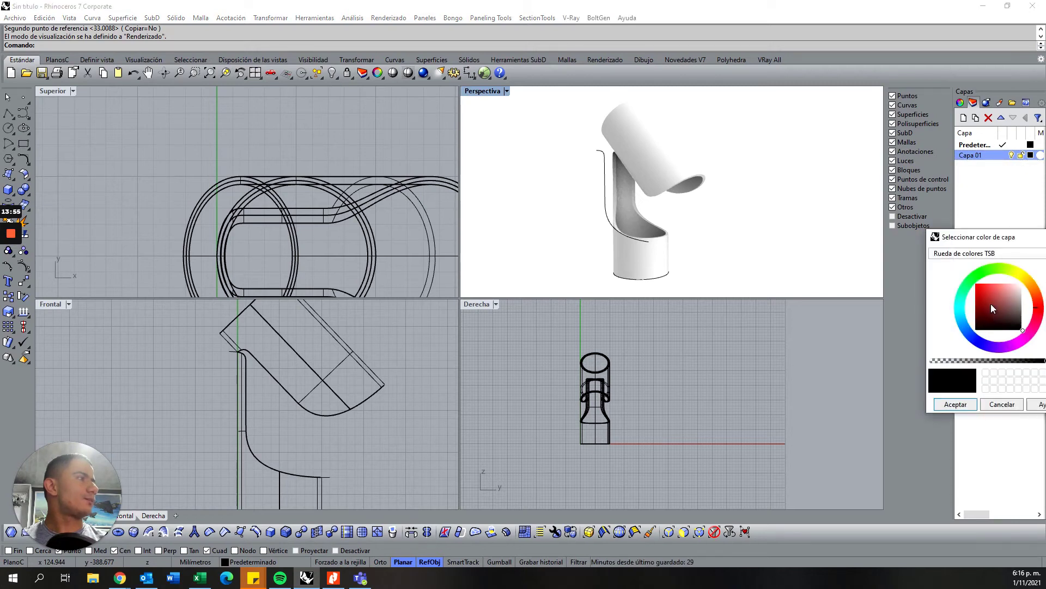
{"action": "left_click_drag", "start_coordinate": [992, 307], "coordinate": [947, 275]}
{"action": "left_click", "coordinate": [964, 406]}
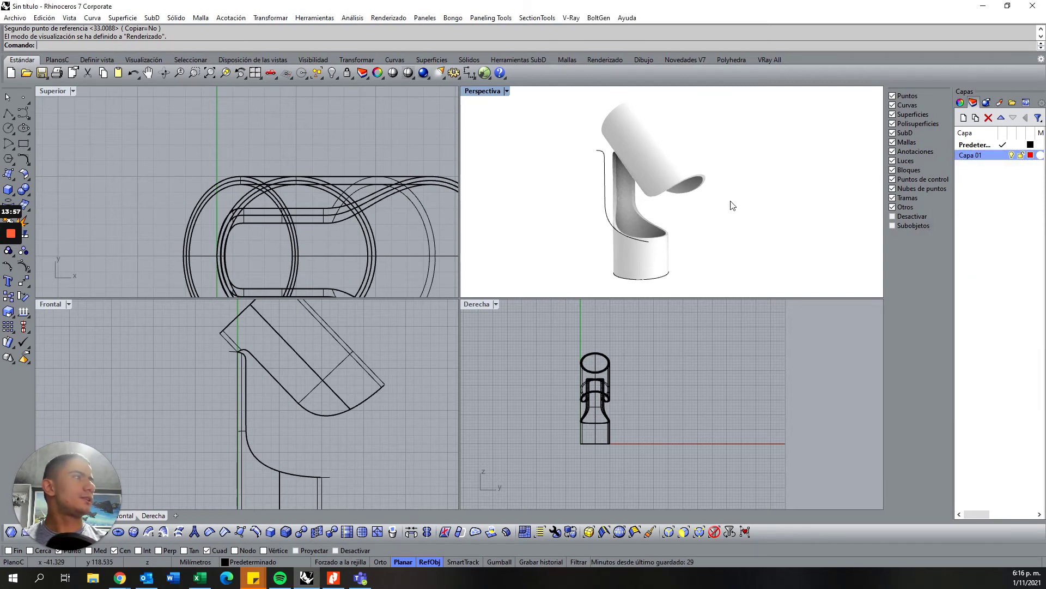
Add a second layer, Capa 02, and pick yellow as its colour.
{"action": "right_click", "coordinate": [978, 192]}
{"action": "left_click", "coordinate": [993, 197]}
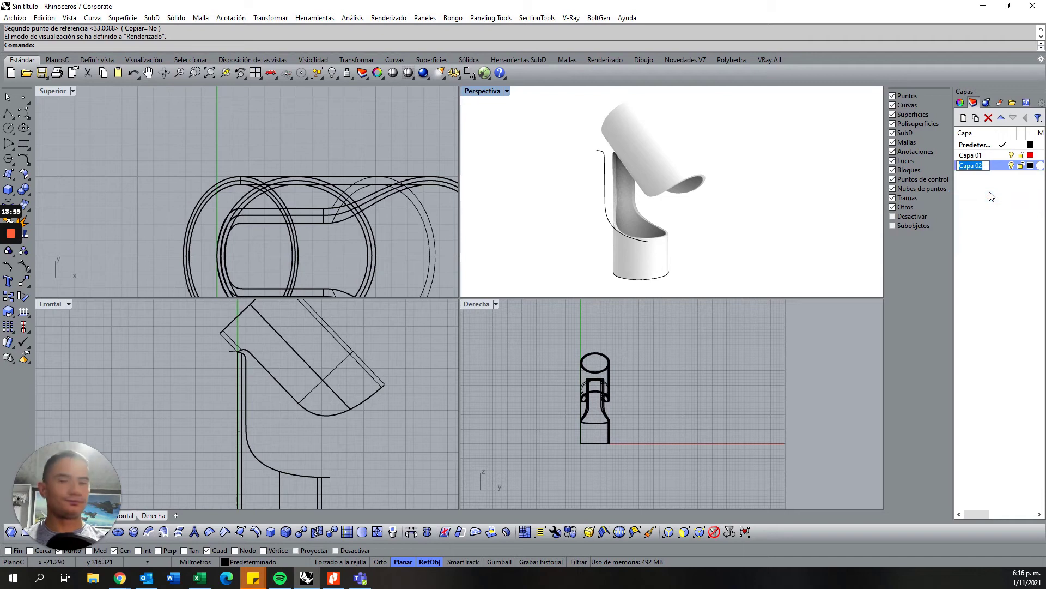
{"action": "left_click", "coordinate": [1030, 165]}
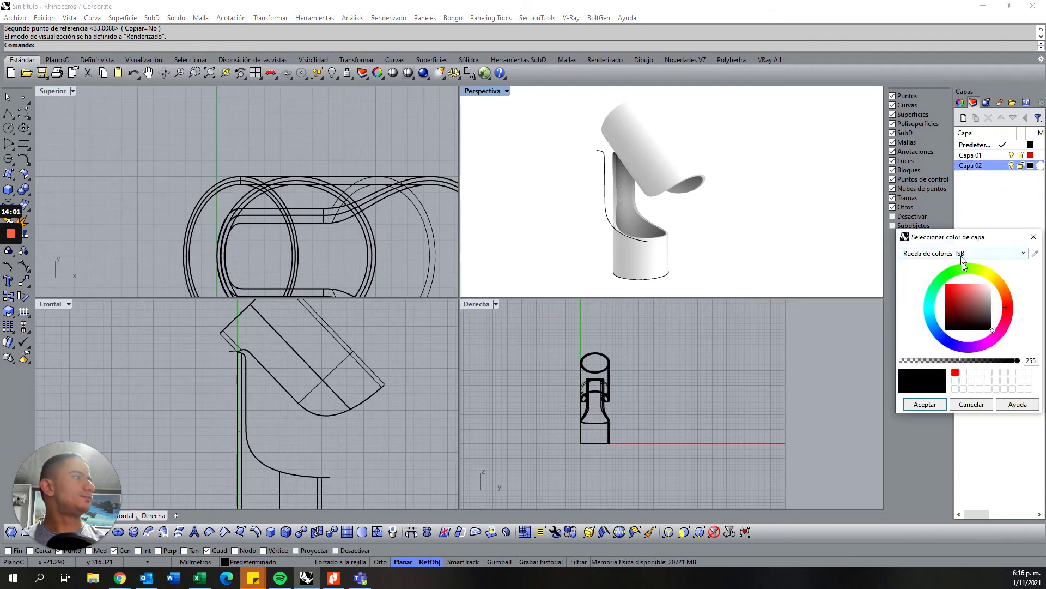
{"action": "left_click", "coordinate": [985, 271]}
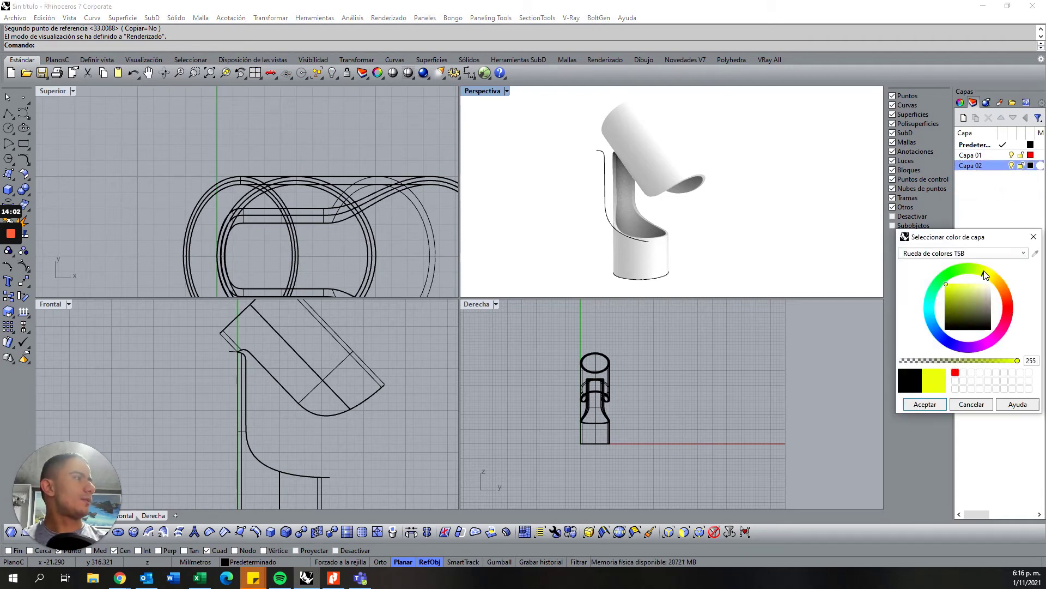
Confirm yellow for Capa 02 and move the lamp head and base onto Capa 01.
{"action": "left_click", "coordinate": [925, 404]}
{"action": "left_click", "coordinate": [685, 156]}
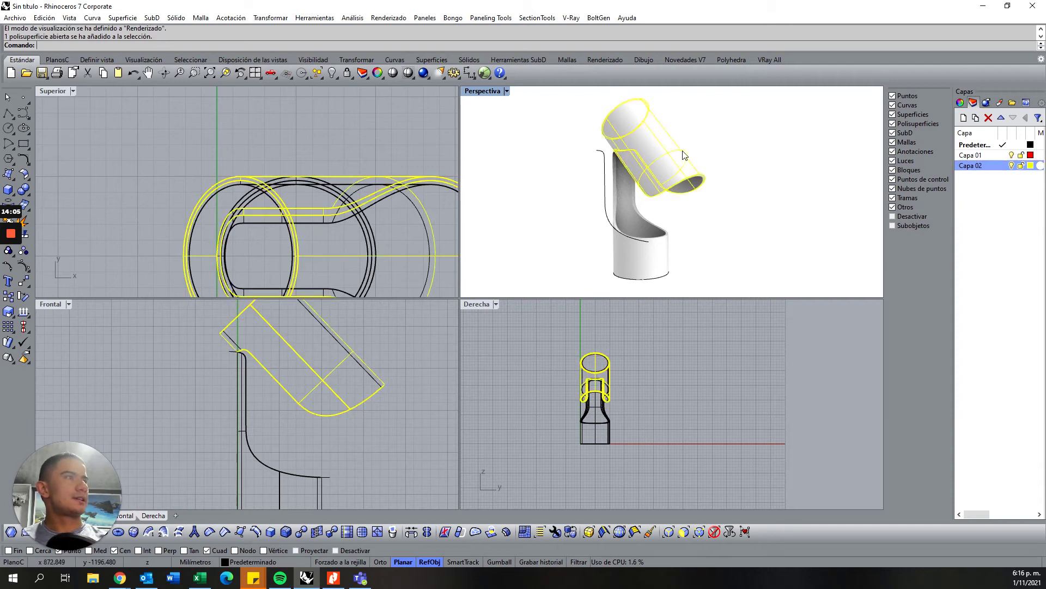
{"action": "left_click", "coordinate": [614, 252], "text": "shift"}
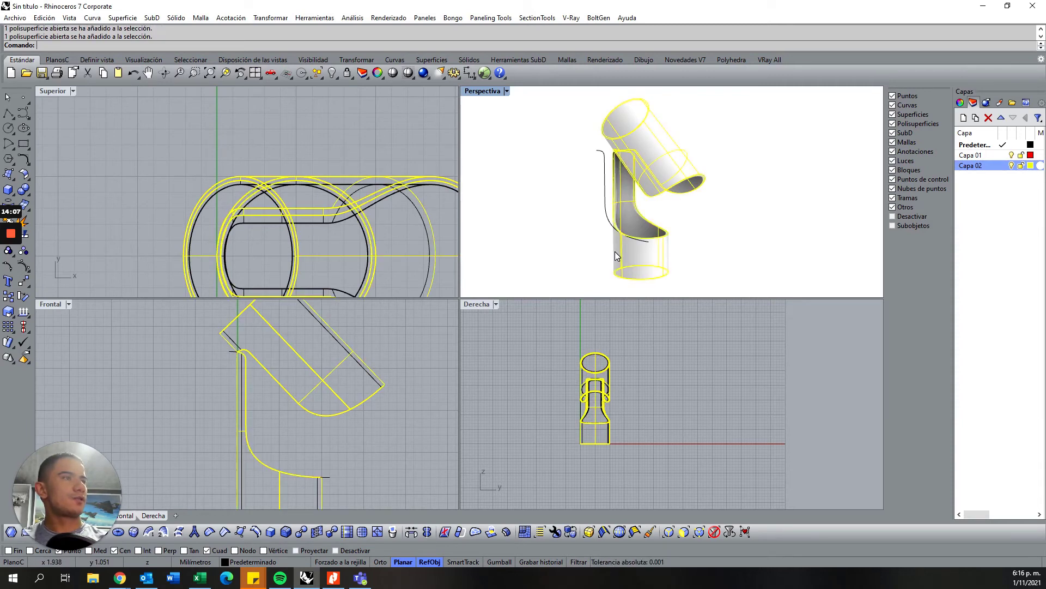
{"action": "right_click", "coordinate": [991, 157]}
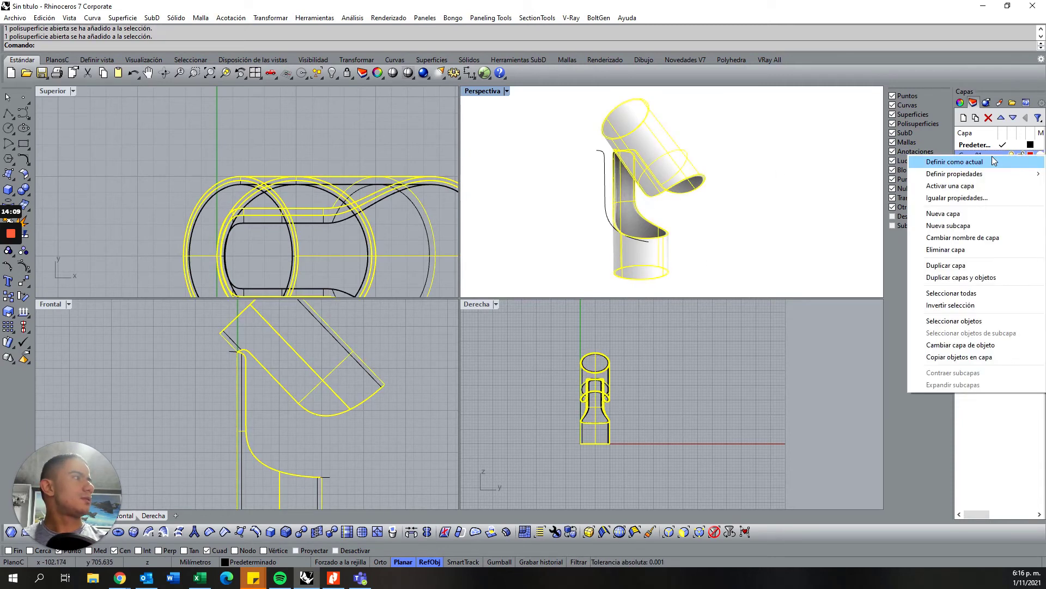
{"action": "left_click", "coordinate": [965, 346]}
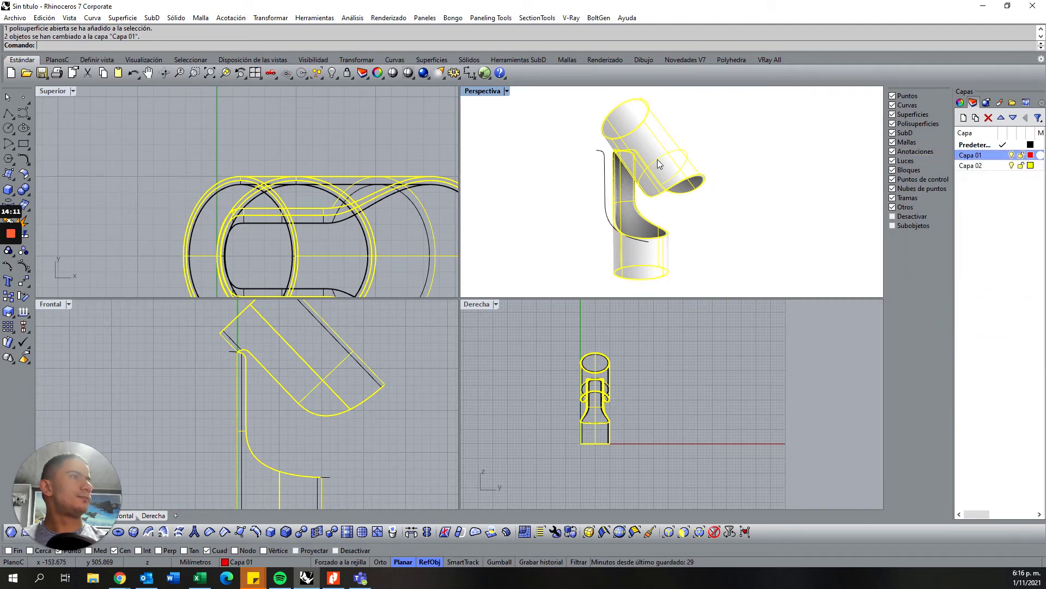
Set the Perspective view to Shaded and orbit around the lamp to inspect it.
{"action": "left_click", "coordinate": [506, 94]}
{"action": "left_click", "coordinate": [551, 121]}
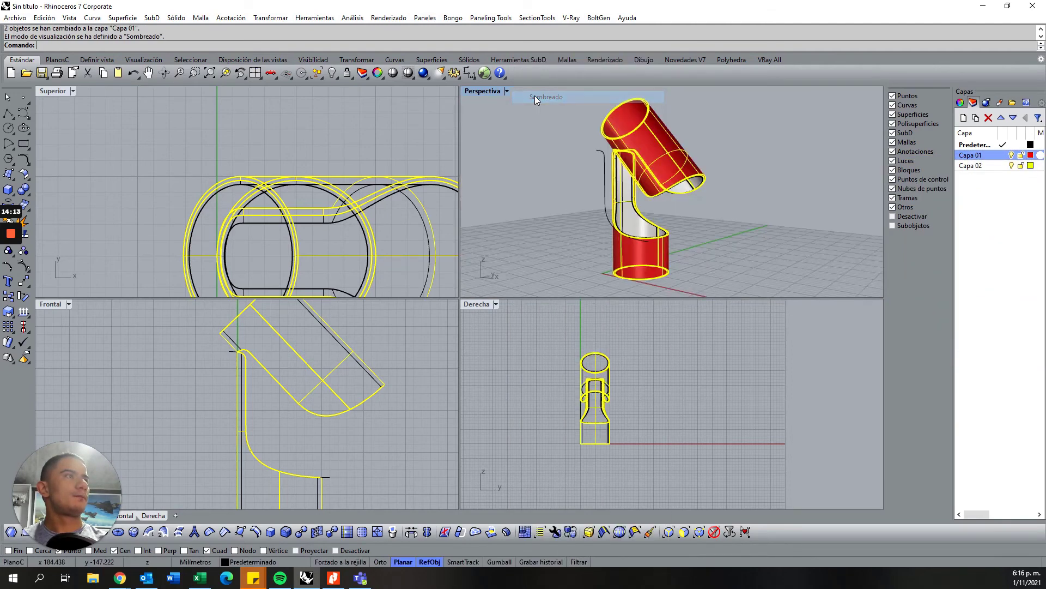
{"action": "left_click", "coordinate": [718, 213]}
{"action": "mouse_move", "coordinate": [718, 212]}
{"action": "right_mouse_down"}
{"action": "mouse_move", "coordinate": [718, 185]}
{"action": "mouse_move", "coordinate": [703, 190]}
{"action": "right_mouse_up"}
{"action": "scroll", "coordinate": [661, 185], "scroll_direction": "up", "scroll_amount": 3}
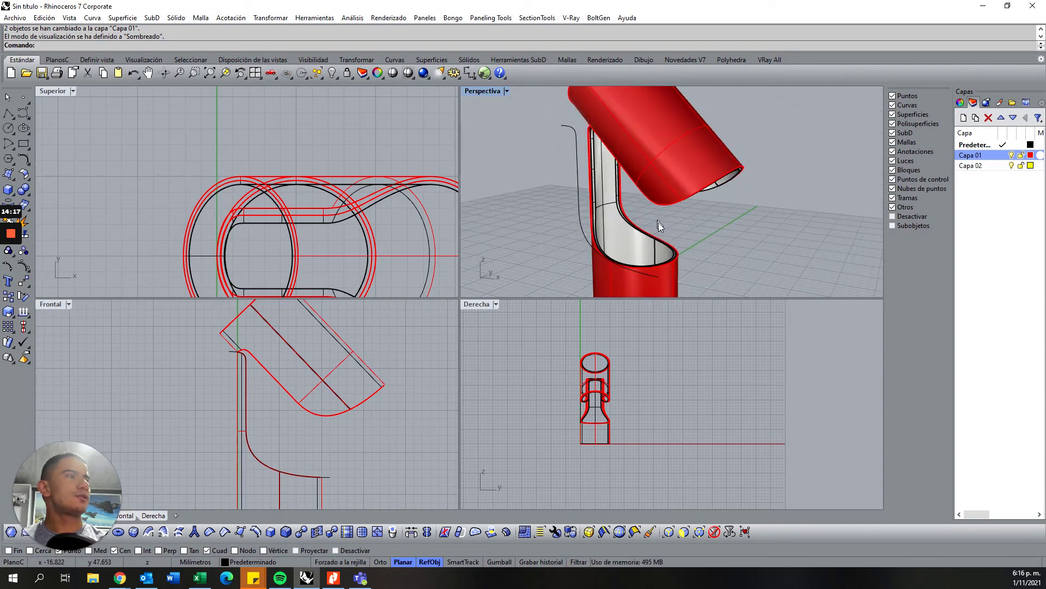
{"action": "scroll", "coordinate": [638, 240], "scroll_direction": "up", "scroll_amount": 3}
{"action": "scroll", "coordinate": [519, 145], "scroll_direction": "up", "scroll_amount": 2}
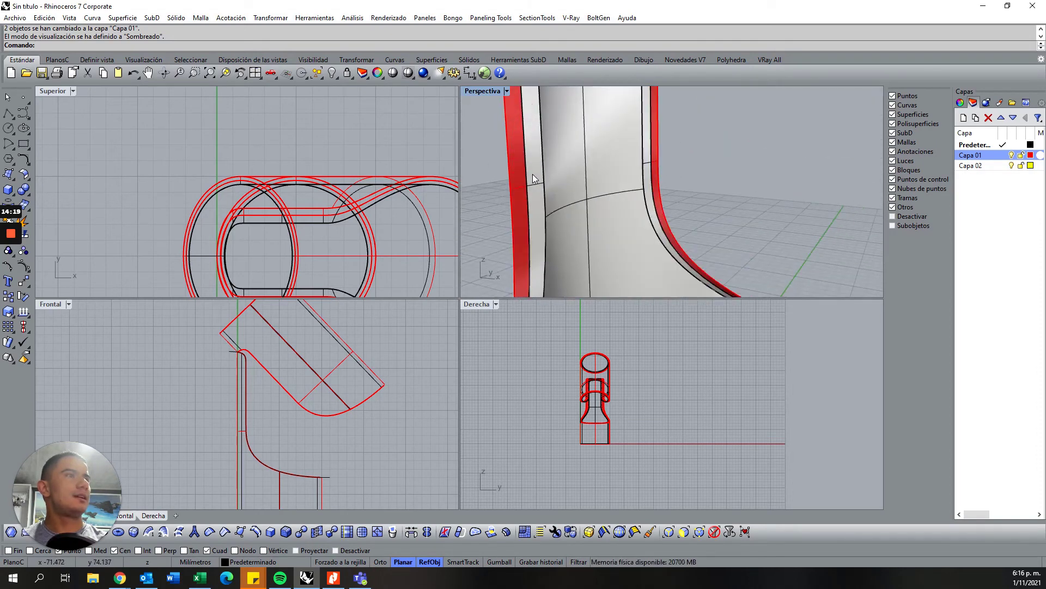
{"action": "scroll", "coordinate": [635, 218], "scroll_direction": "down", "scroll_amount": 3}
{"action": "scroll", "coordinate": [681, 179], "scroll_direction": "down", "scroll_amount": 1}
{"action": "scroll", "coordinate": [705, 159], "scroll_direction": "down", "scroll_amount": 2}
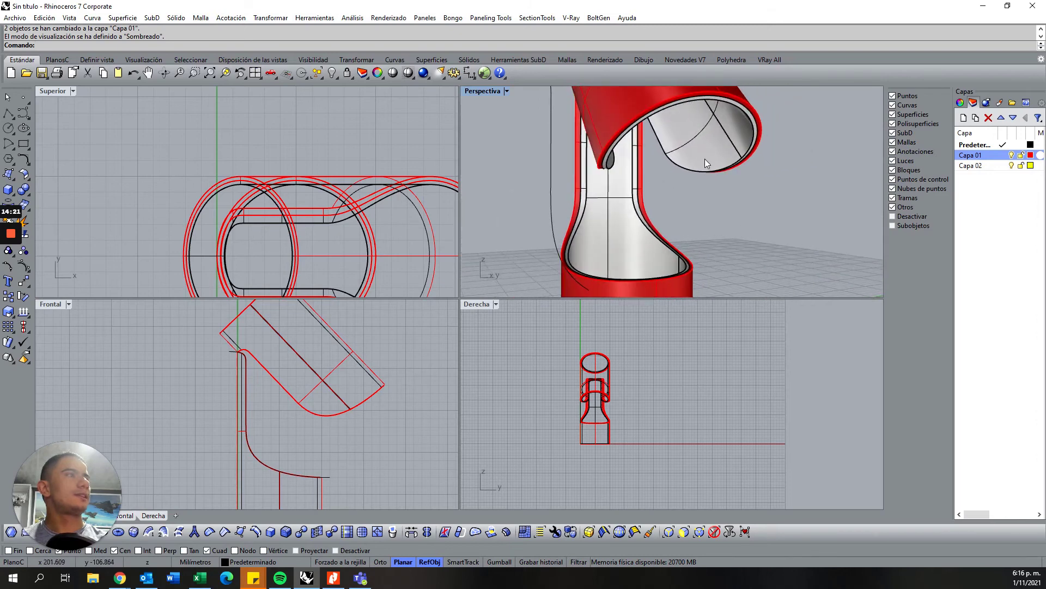
{"action": "scroll", "coordinate": [708, 180], "scroll_direction": "down", "scroll_amount": 3}
{"action": "mouse_move", "coordinate": [669, 138]}
{"action": "right_mouse_down"}
{"action": "mouse_move", "coordinate": [744, 196]}
{"action": "mouse_move", "coordinate": [733, 203]}
{"action": "right_mouse_up"}
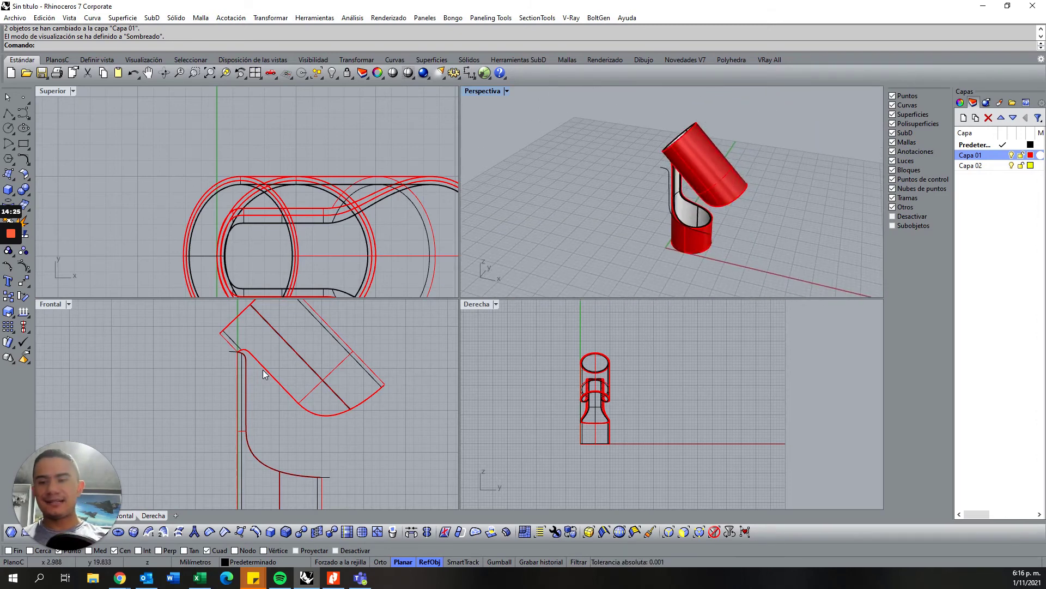
Window-select the tilted head's two polysurfaces in the Front view.
{"action": "left_click", "coordinate": [198, 360]}
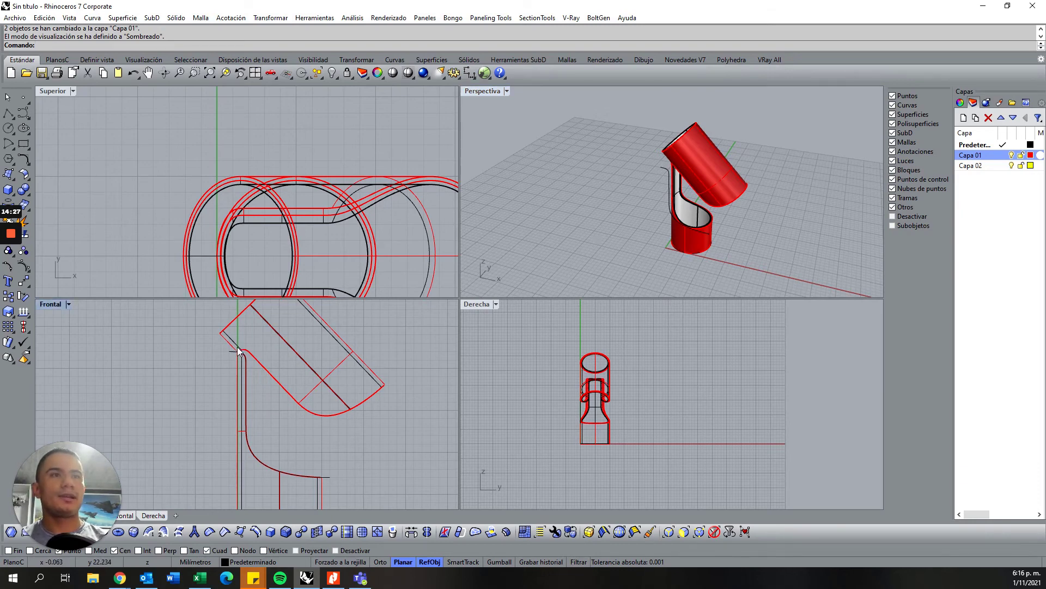
{"action": "scroll", "coordinate": [279, 355], "scroll_direction": "up", "scroll_amount": 2}
{"action": "scroll", "coordinate": [228, 374], "scroll_direction": "up", "scroll_amount": 2}
{"action": "scroll", "coordinate": [218, 376], "scroll_direction": "up", "scroll_amount": 2}
{"action": "scroll", "coordinate": [208, 379], "scroll_direction": "up", "scroll_amount": 2}
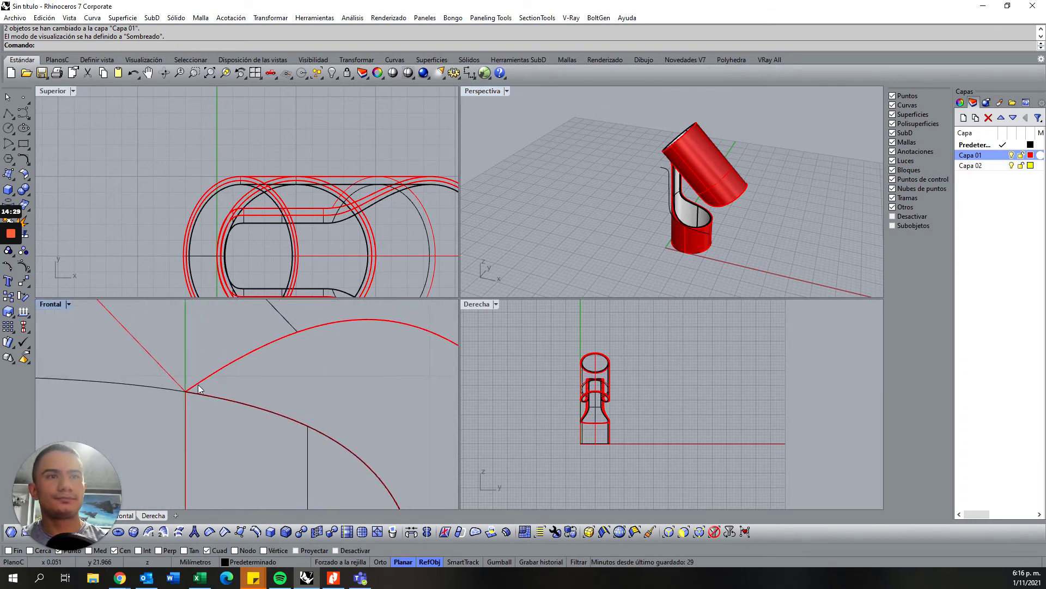
{"action": "scroll", "coordinate": [182, 376], "scroll_direction": "down", "scroll_amount": 2}
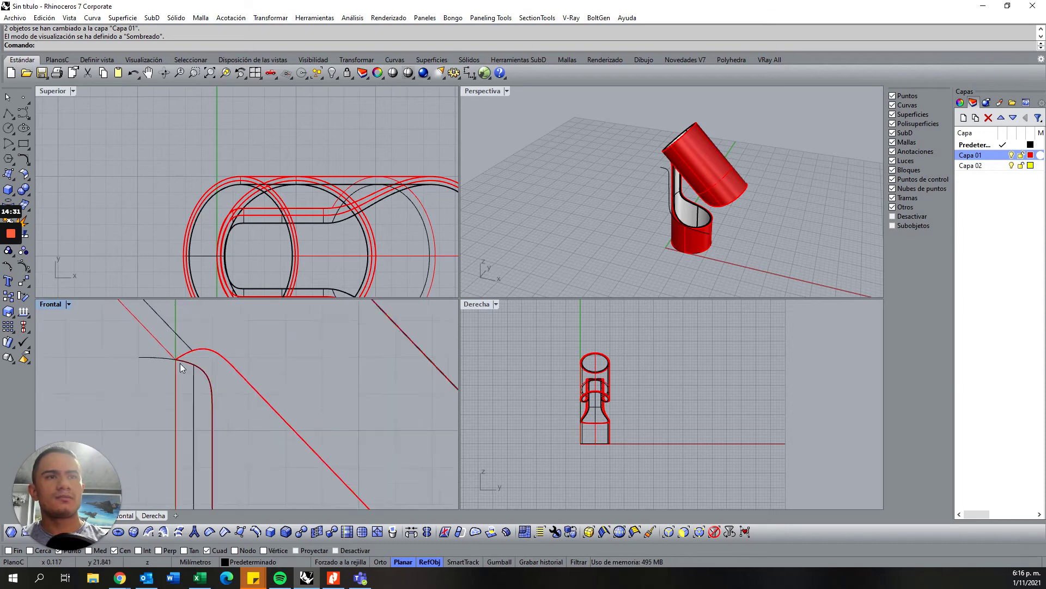
{"action": "scroll", "coordinate": [240, 345], "scroll_direction": "down", "scroll_amount": 3}
{"action": "left_click_drag", "start_coordinate": [327, 402], "coordinate": [290, 369]}
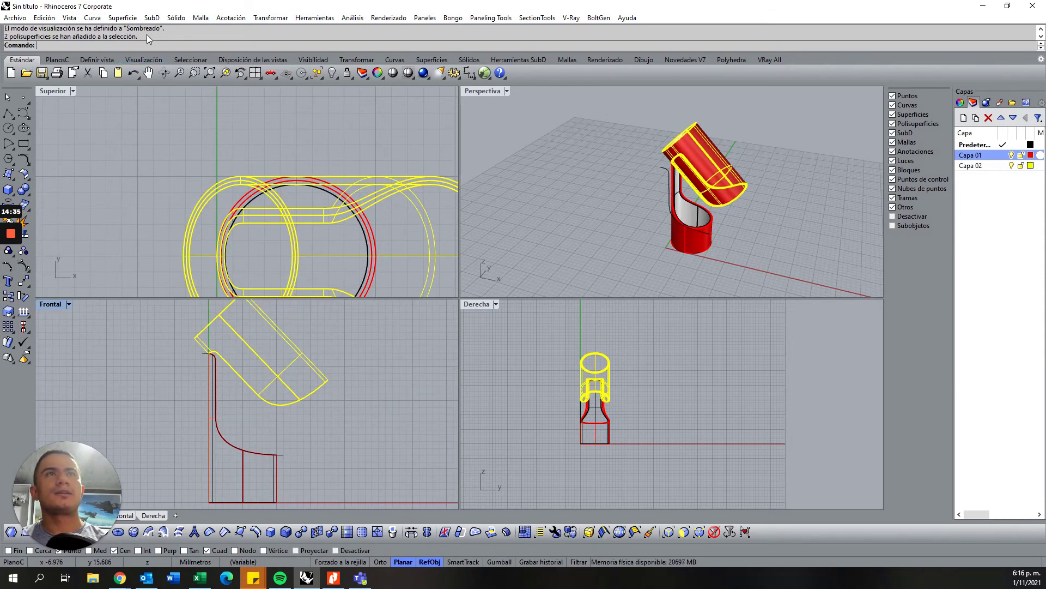
Rotate the lamp head upright about the end of the stem curve.
{"action": "right_click", "coordinate": [146, 35]}
{"action": "right_click", "coordinate": [121, 49]}
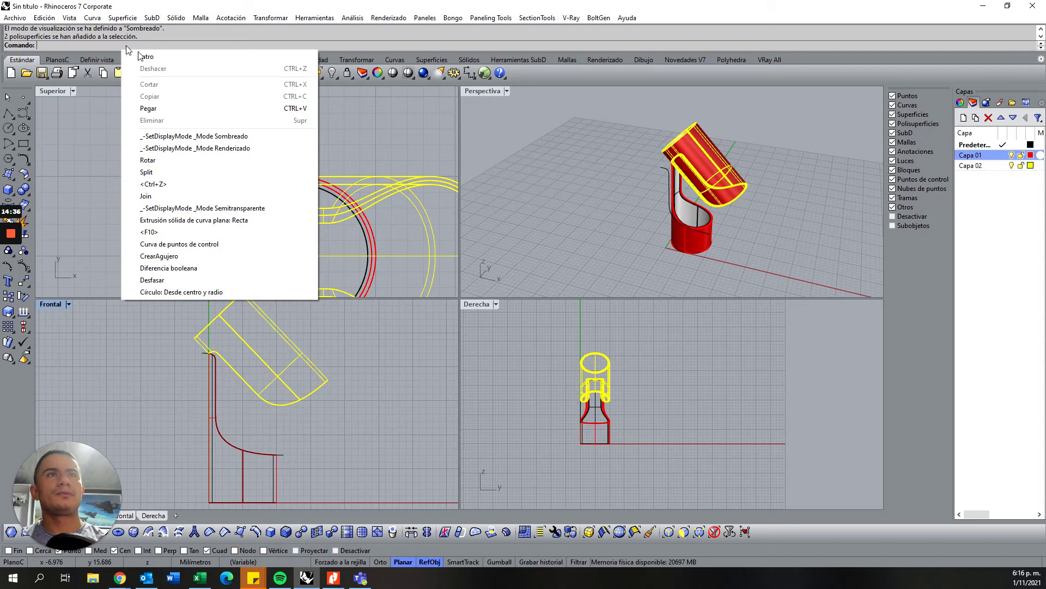
{"action": "left_click", "coordinate": [196, 160]}
{"action": "left_click", "coordinate": [209, 353]}
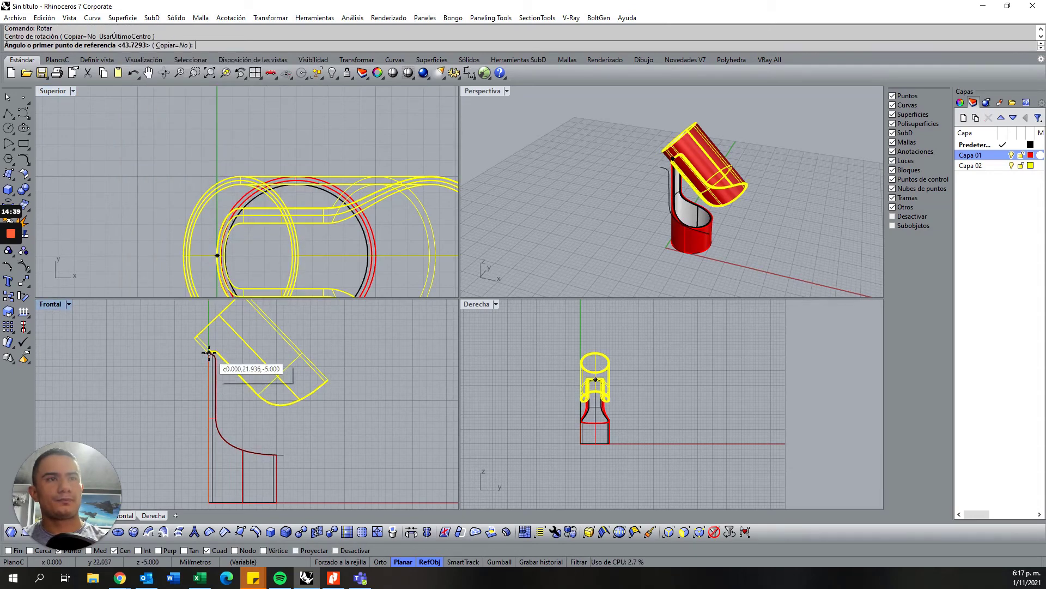
{"action": "left_click", "coordinate": [329, 379]}
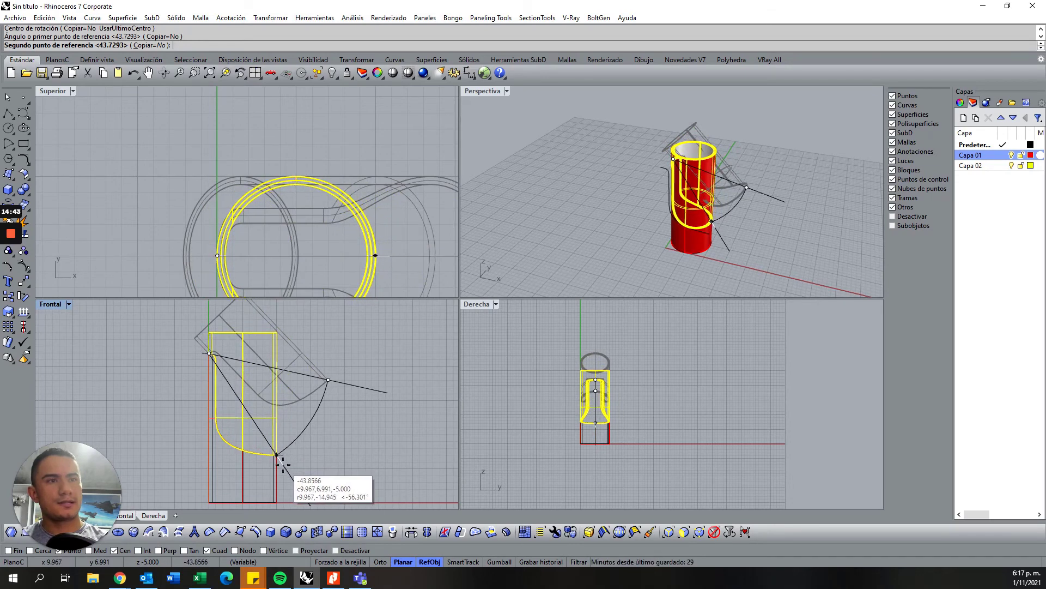
{"action": "left_click", "coordinate": [276, 454]}
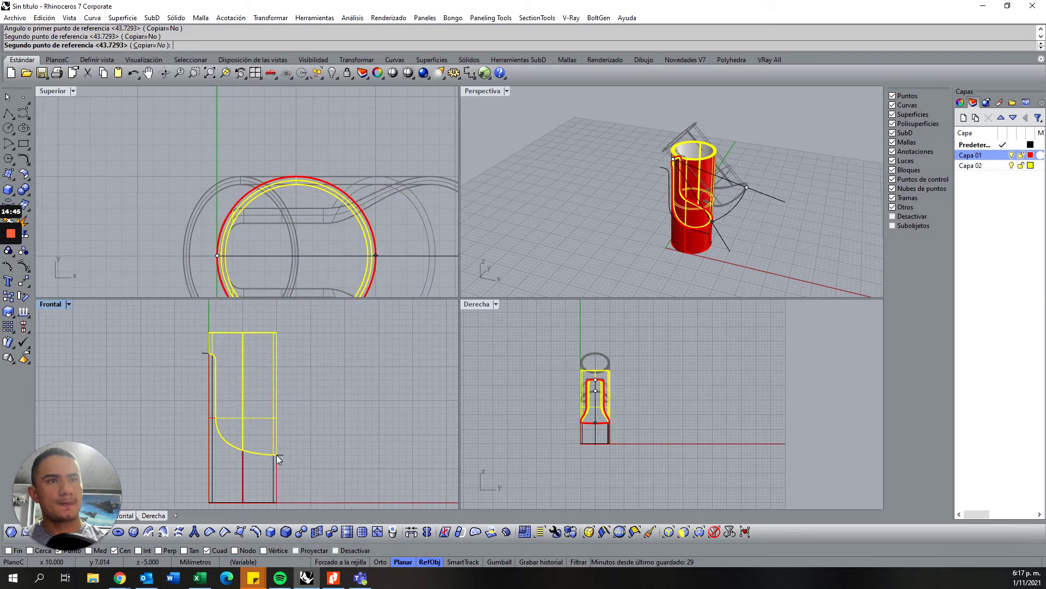
{"action": "left_click", "coordinate": [604, 210]}
Zoom in on the tube wall and sweep curve, then open the Solid menu.
{"action": "right_click_drag", "start_coordinate": [702, 231], "coordinate": [698, 223]}
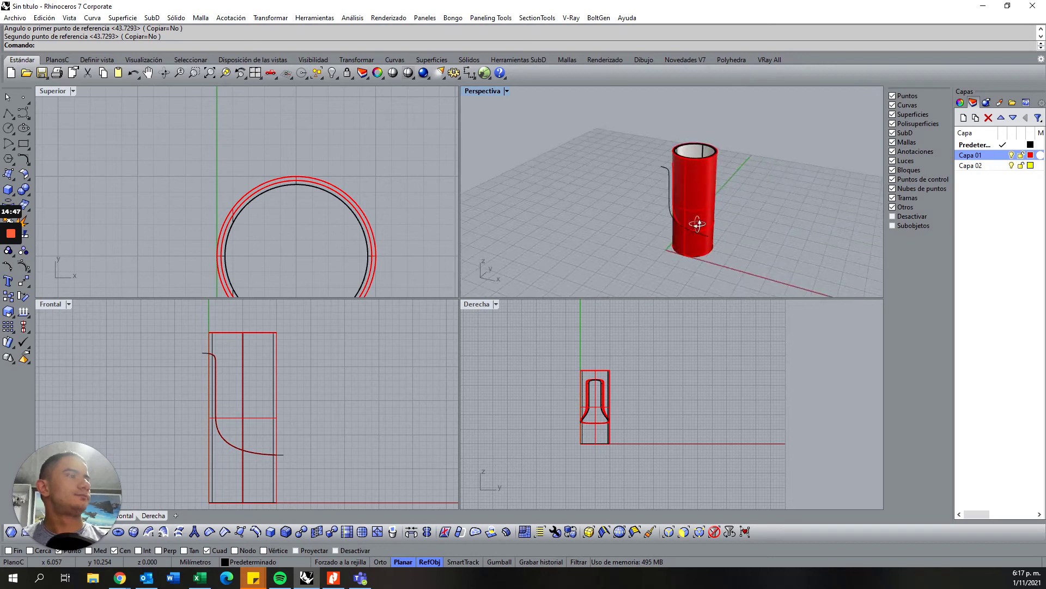
{"action": "scroll", "coordinate": [730, 172], "scroll_direction": "up", "scroll_amount": 2}
{"action": "scroll", "coordinate": [208, 332], "scroll_direction": "up", "scroll_amount": 4}
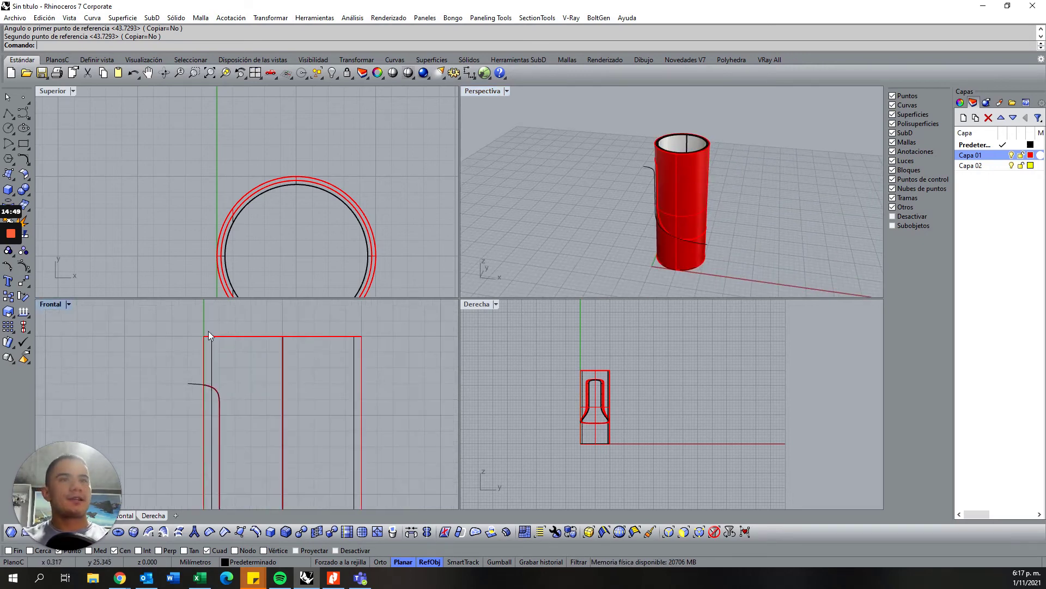
{"action": "scroll", "coordinate": [186, 361], "scroll_direction": "up", "scroll_amount": 4}
{"action": "scroll", "coordinate": [211, 419], "scroll_direction": "up", "scroll_amount": 3}
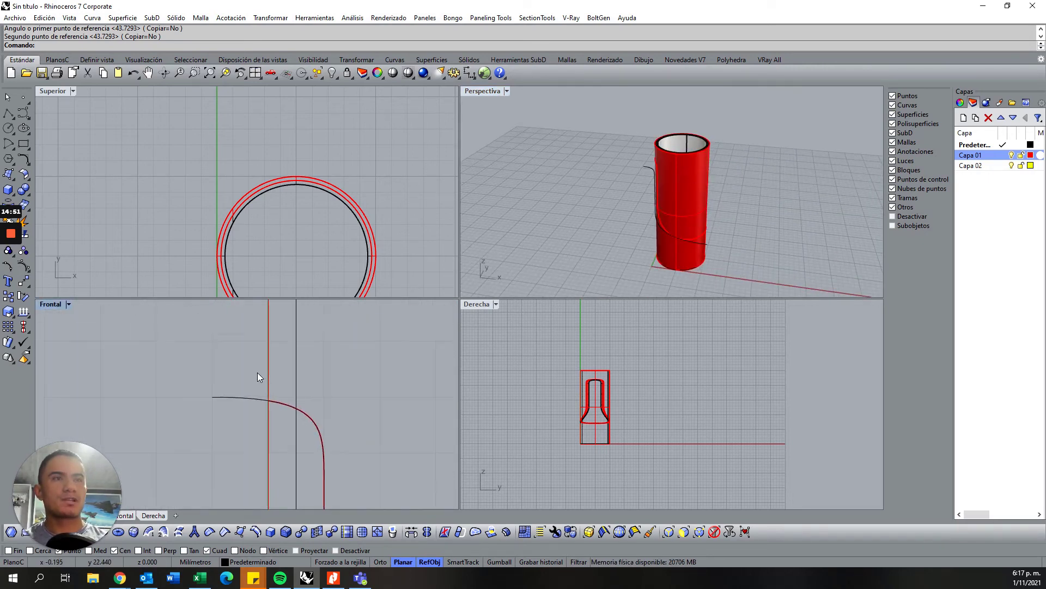
{"action": "scroll", "coordinate": [236, 391], "scroll_direction": "up", "scroll_amount": 1}
{"action": "scroll", "coordinate": [665, 136], "scroll_direction": "down", "scroll_amount": 2}
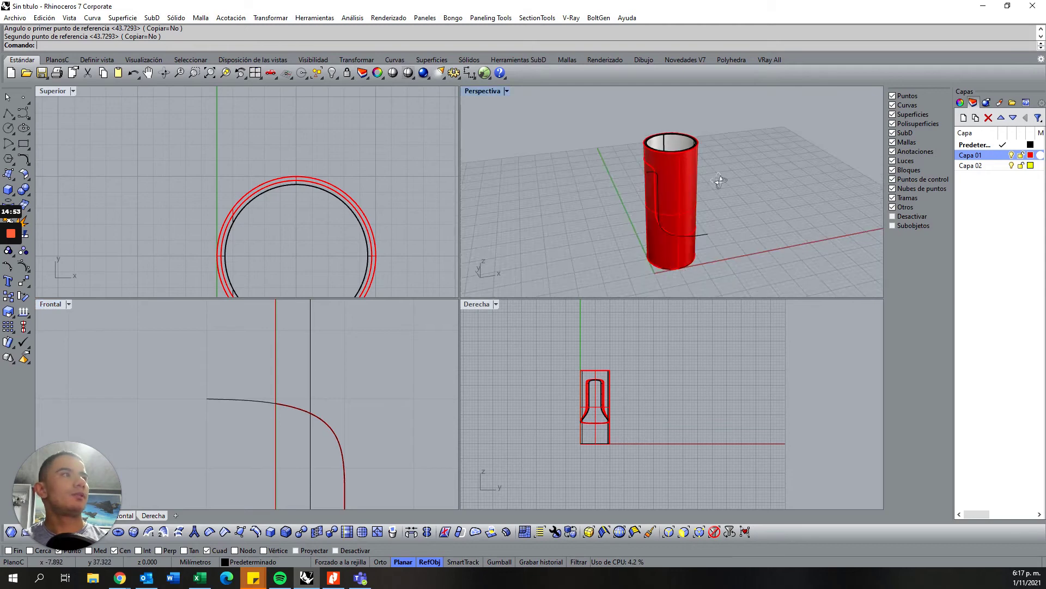
{"action": "scroll", "coordinate": [642, 148], "scroll_direction": "up", "scroll_amount": 3}
{"action": "scroll", "coordinate": [643, 148], "scroll_direction": "up", "scroll_amount": 3}
{"action": "scroll", "coordinate": [670, 218], "scroll_direction": "up", "scroll_amount": 1}
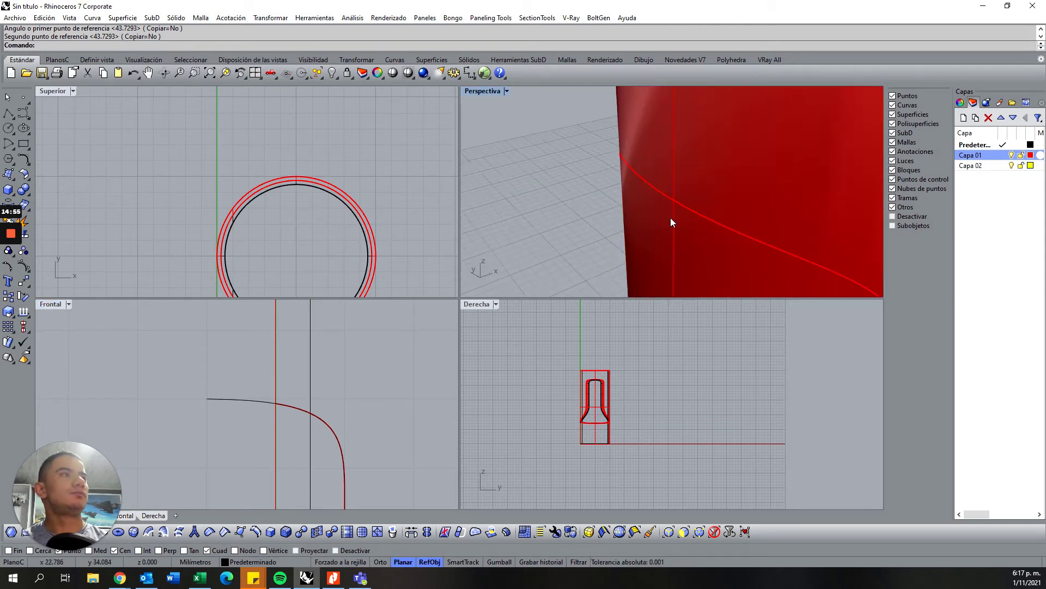
{"action": "scroll", "coordinate": [641, 216], "scroll_direction": "up", "scroll_amount": 1}
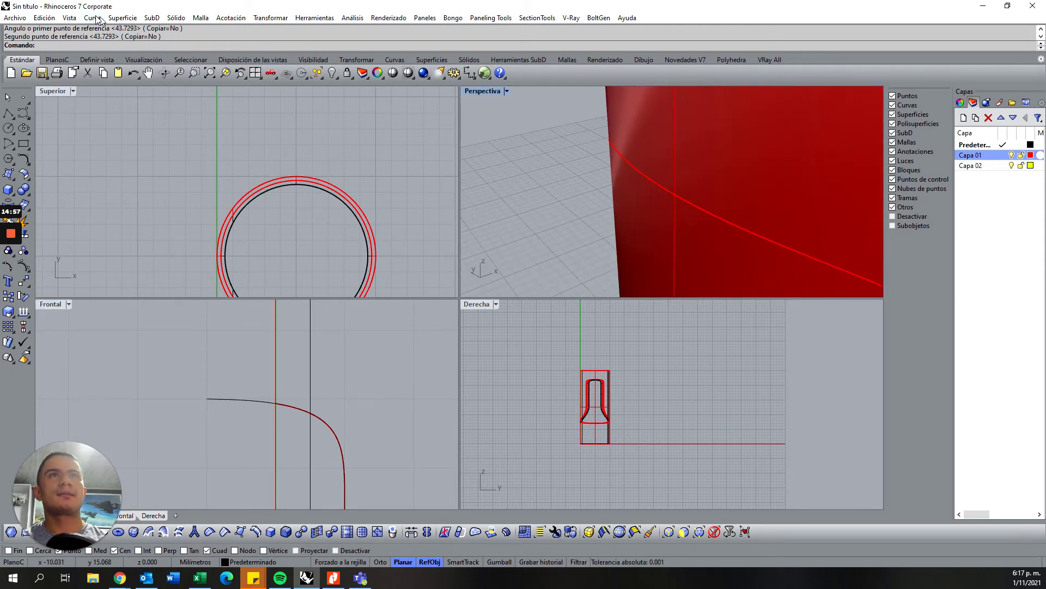
{"action": "left_click", "coordinate": [79, 20]}
{"action": "left_click", "coordinate": [79, 20]}
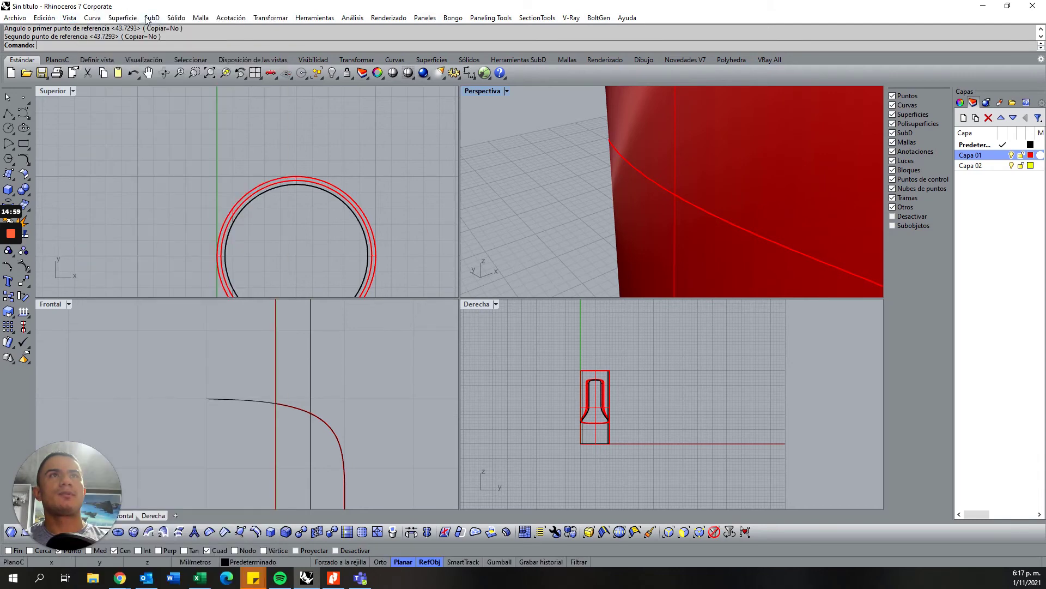
{"action": "left_click", "coordinate": [115, 19]}
{"action": "mouse_move", "coordinate": [176, 17]}
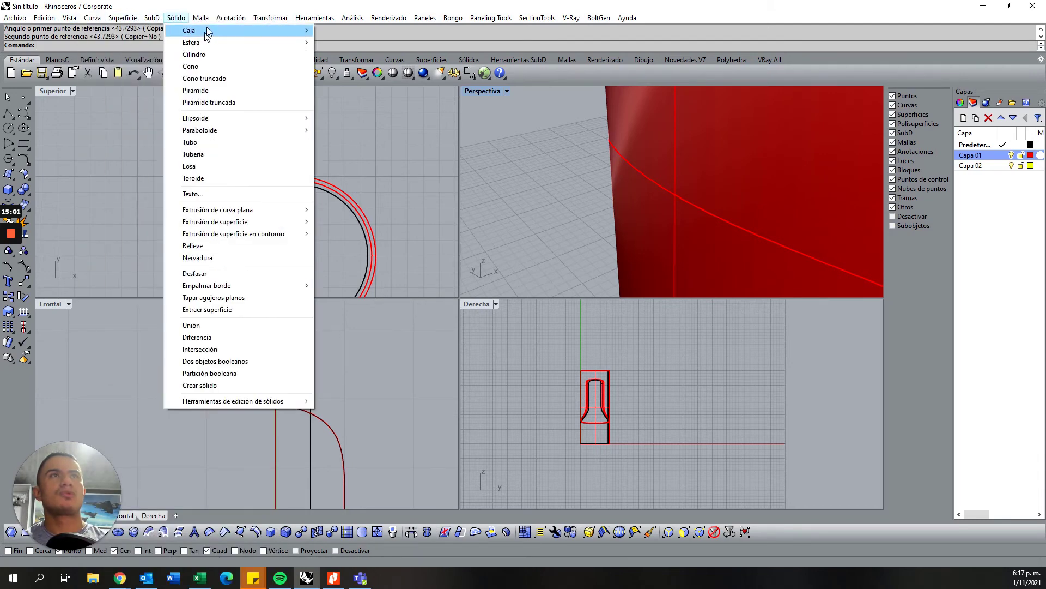
Start a cylinder pin with its base centre above the stem and a small radius.
{"action": "left_click", "coordinate": [212, 52]}
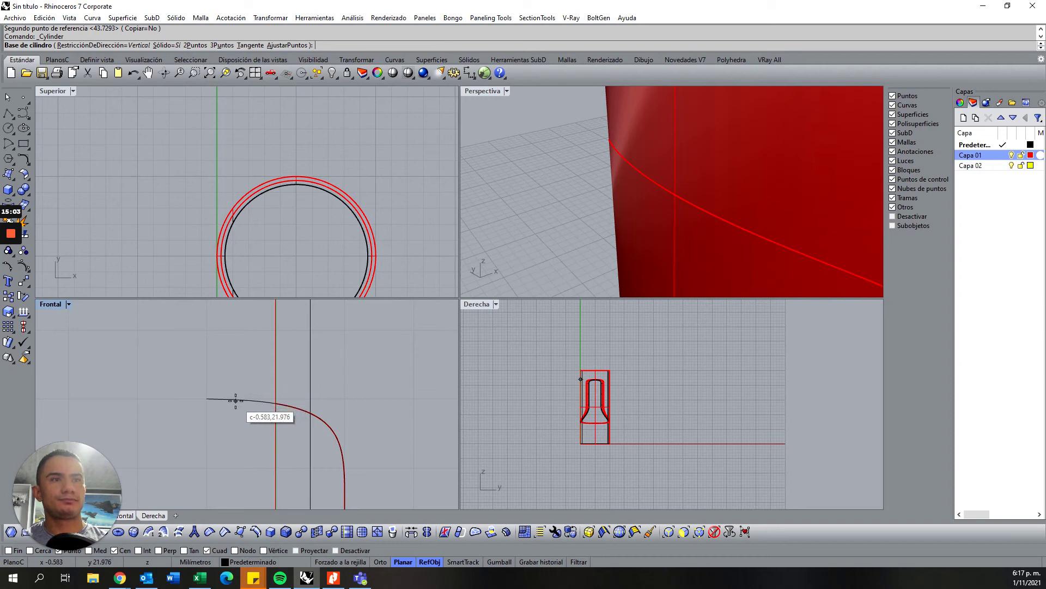
{"action": "left_click", "coordinate": [344, 562]}
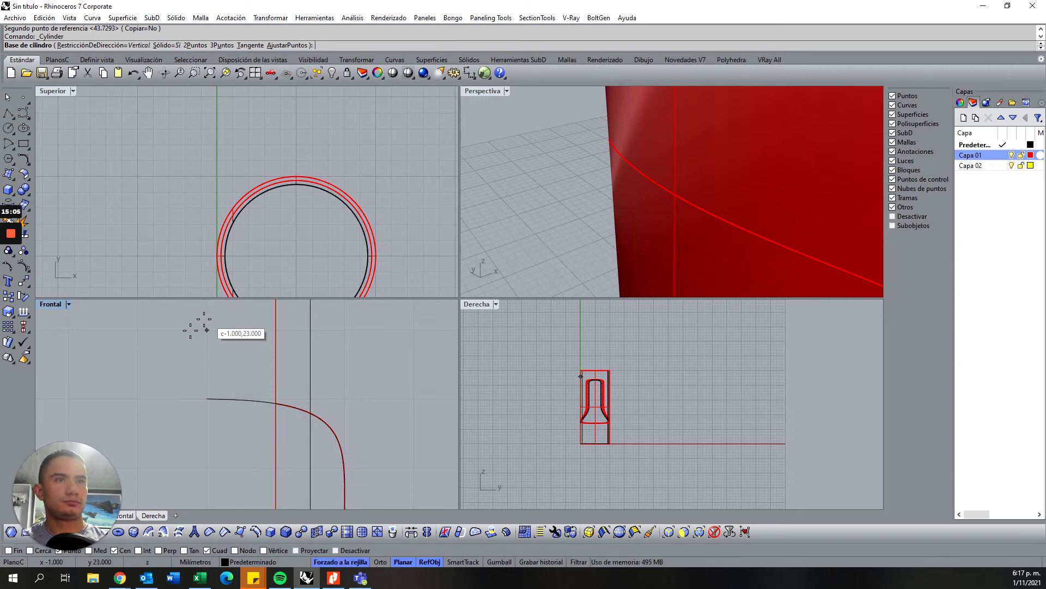
{"action": "left_click", "coordinate": [207, 330]}
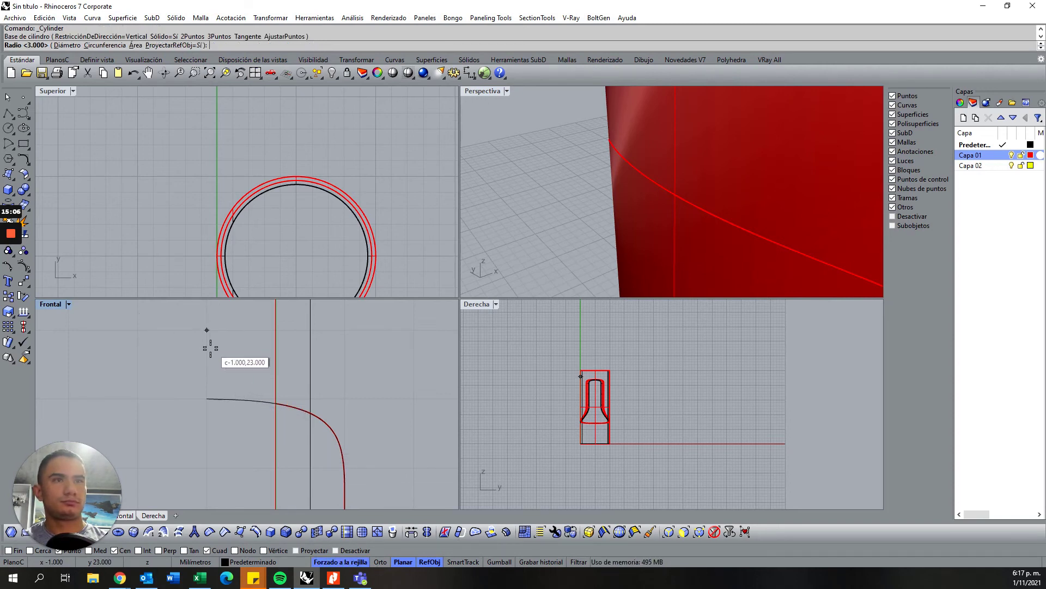
{"action": "left_click", "coordinate": [345, 562]}
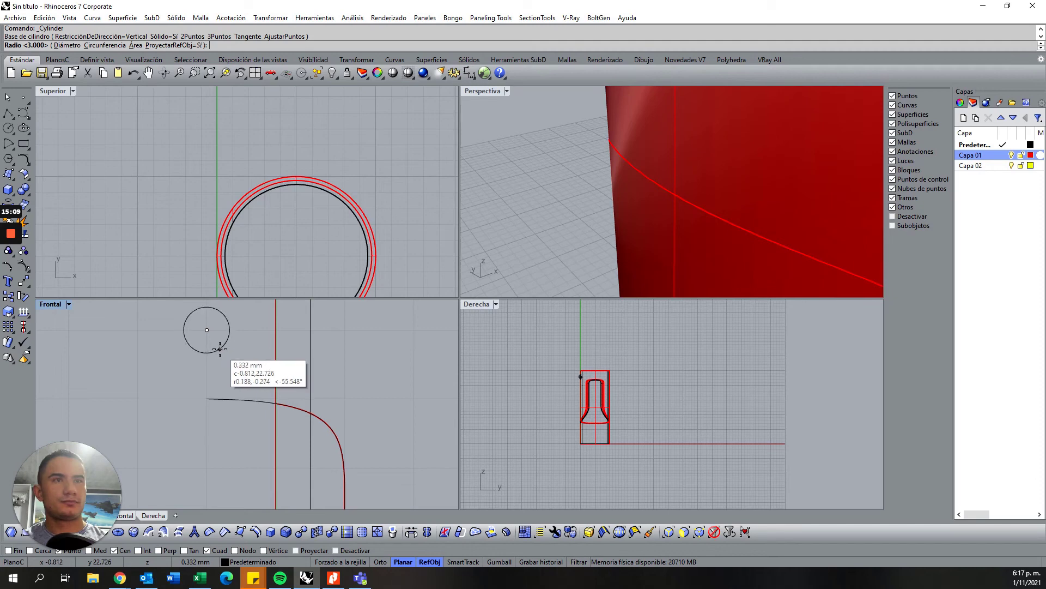
{"action": "left_click", "coordinate": [220, 349]}
{"action": "scroll", "coordinate": [596, 376], "scroll_direction": "up", "scroll_amount": 1}
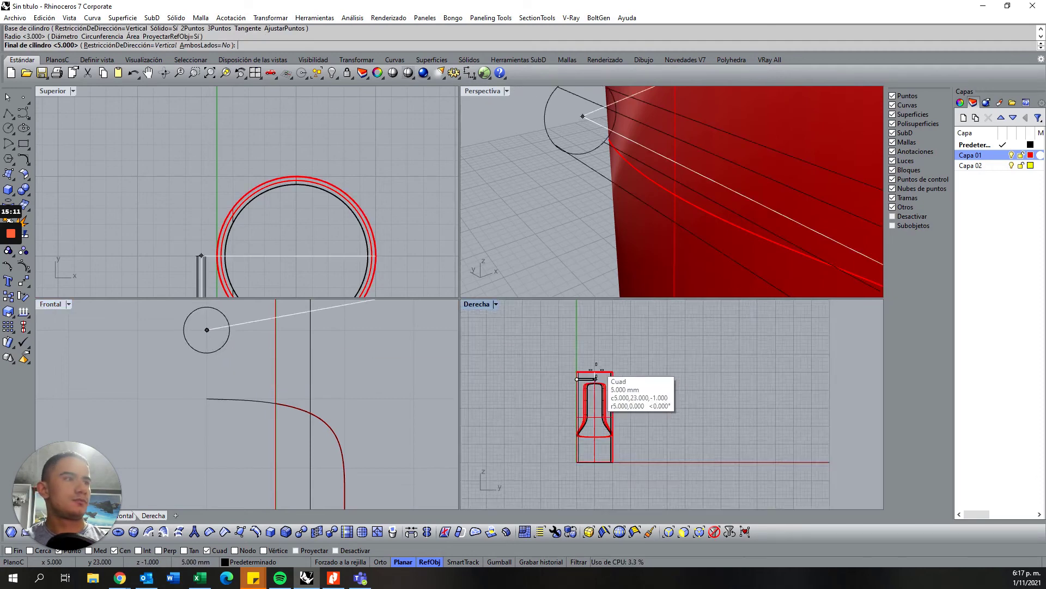
{"action": "scroll", "coordinate": [596, 376], "scroll_direction": "up", "scroll_amount": 3}
{"action": "scroll", "coordinate": [595, 382], "scroll_direction": "up", "scroll_amount": 3}
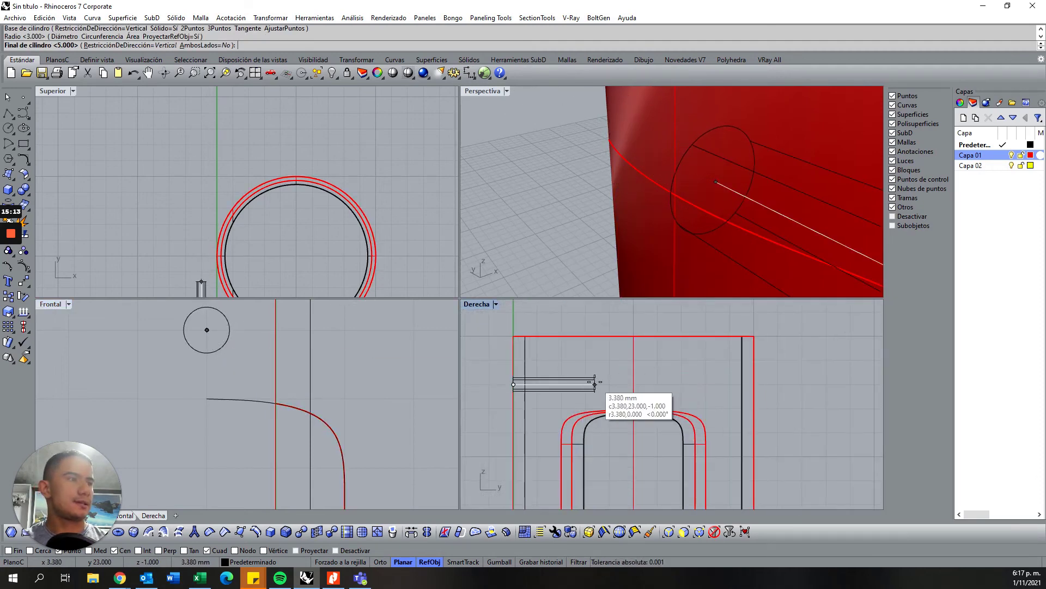
Give the pin a 2 mm length and drag it to the lamp body's centre.
{"action": "left_click", "coordinate": [343, 564]}
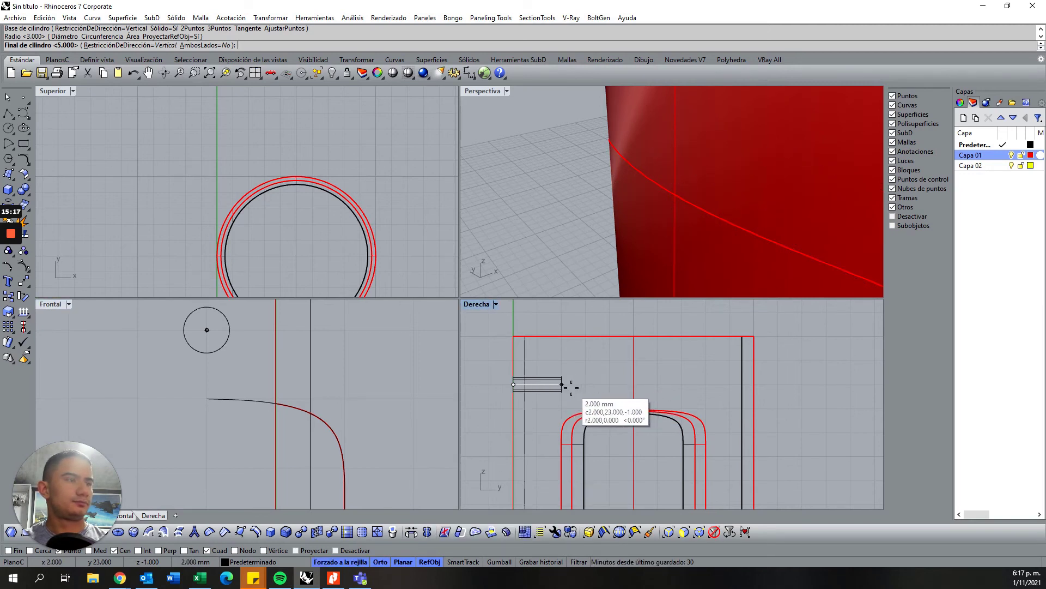
{"action": "left_click", "coordinate": [571, 387]}
{"action": "left_click_drag", "start_coordinate": [552, 383], "coordinate": [649, 381]}
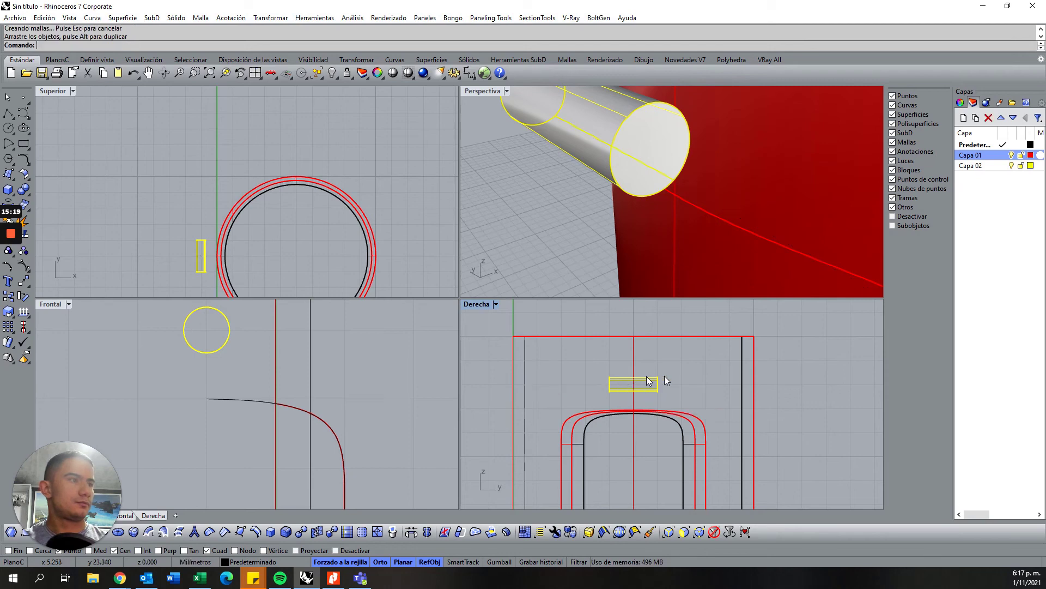
{"action": "scroll", "coordinate": [610, 229], "scroll_direction": "down", "scroll_amount": 3}
{"action": "left_click", "coordinate": [525, 186]}
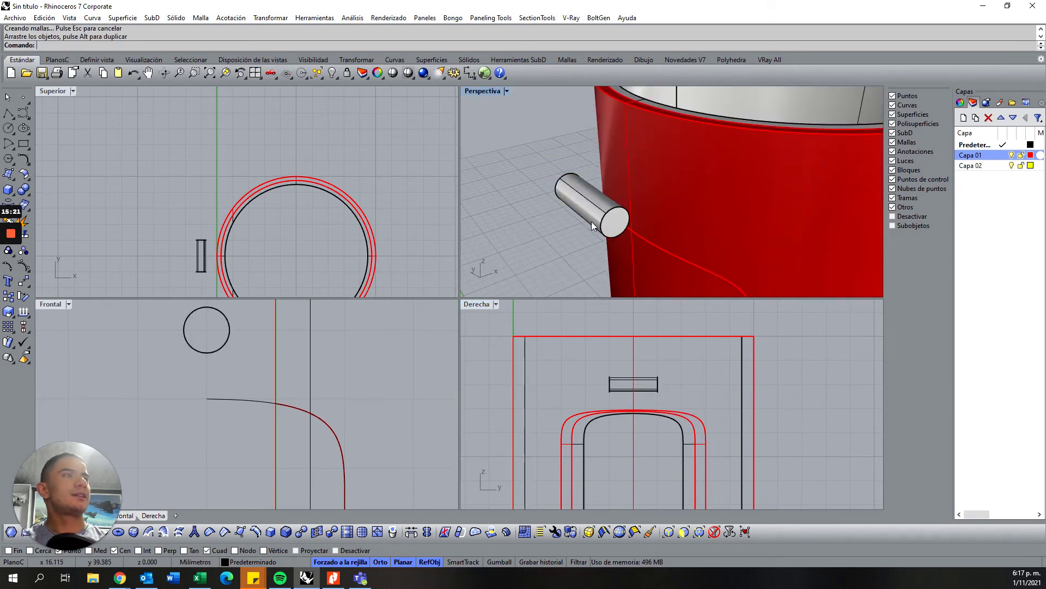
{"action": "right_click", "coordinate": [188, 41]}
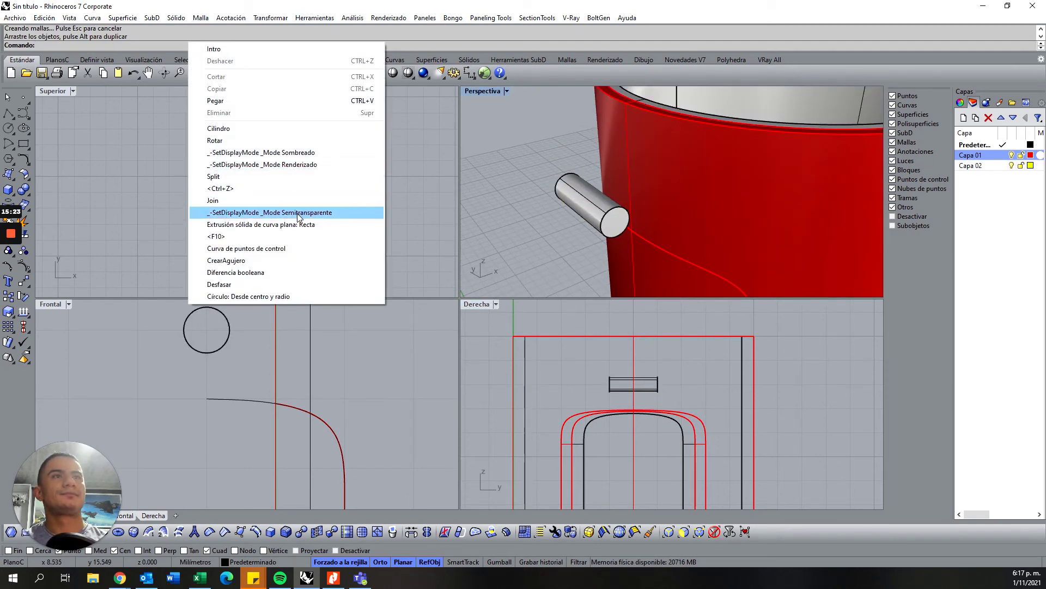
Try a Fillet Edge of radius 3 on the pin's end edge, then cancel it.
{"action": "left_click", "coordinate": [180, 18]}
{"action": "mouse_move", "coordinate": [207, 286]}
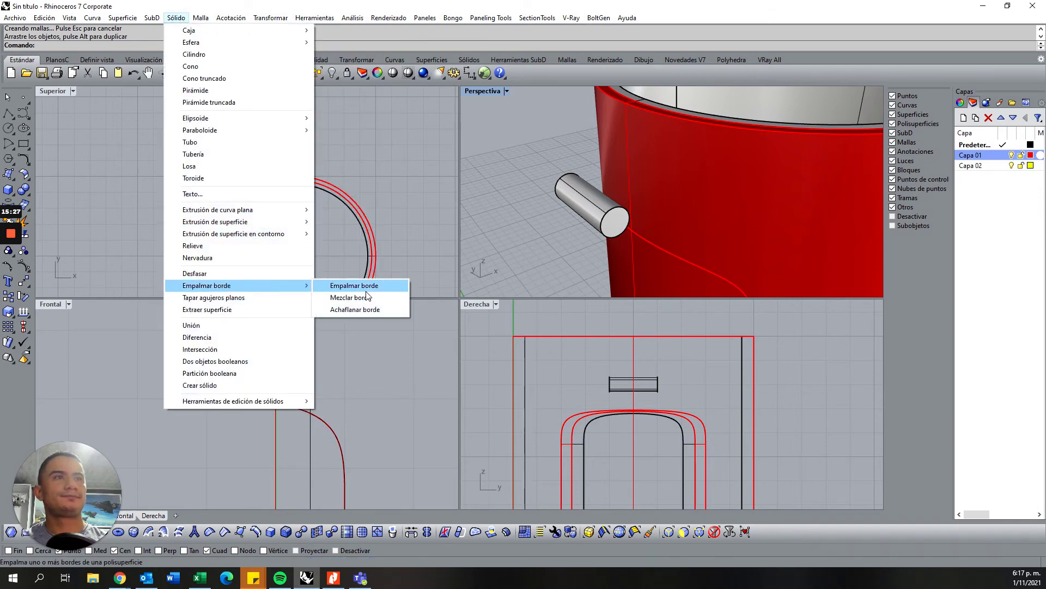
{"action": "left_click", "coordinate": [364, 288]}
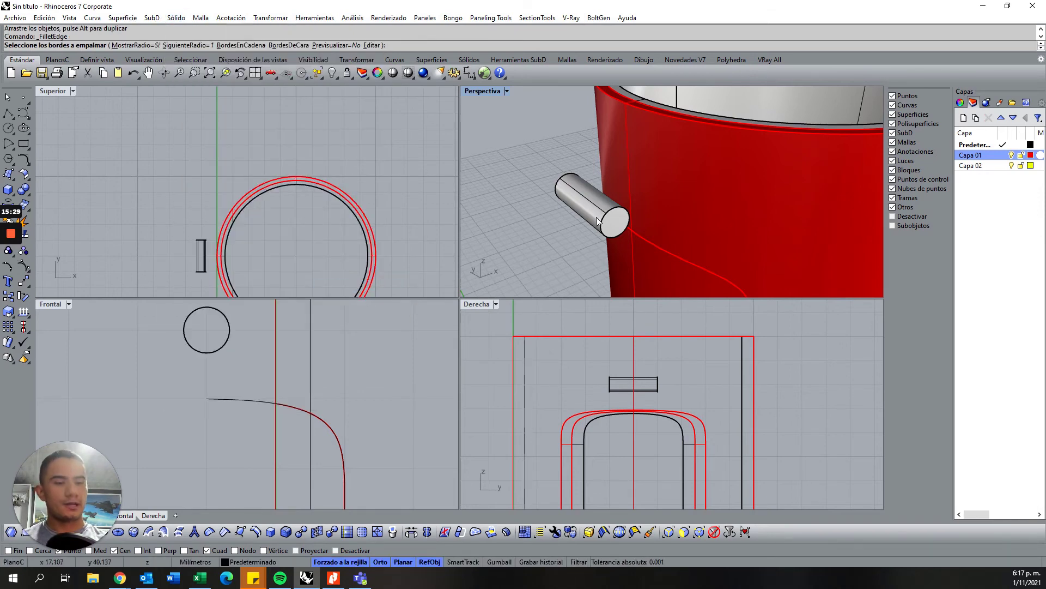
{"action": "type", "text": "03"}
{"action": "key", "text": "Return"}
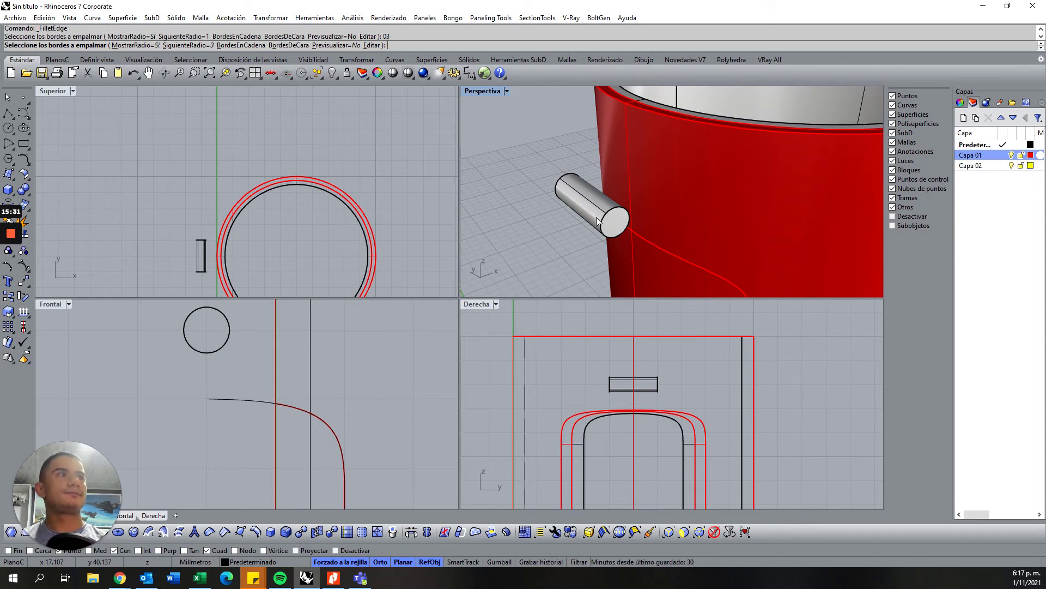
{"action": "left_click", "coordinate": [607, 217]}
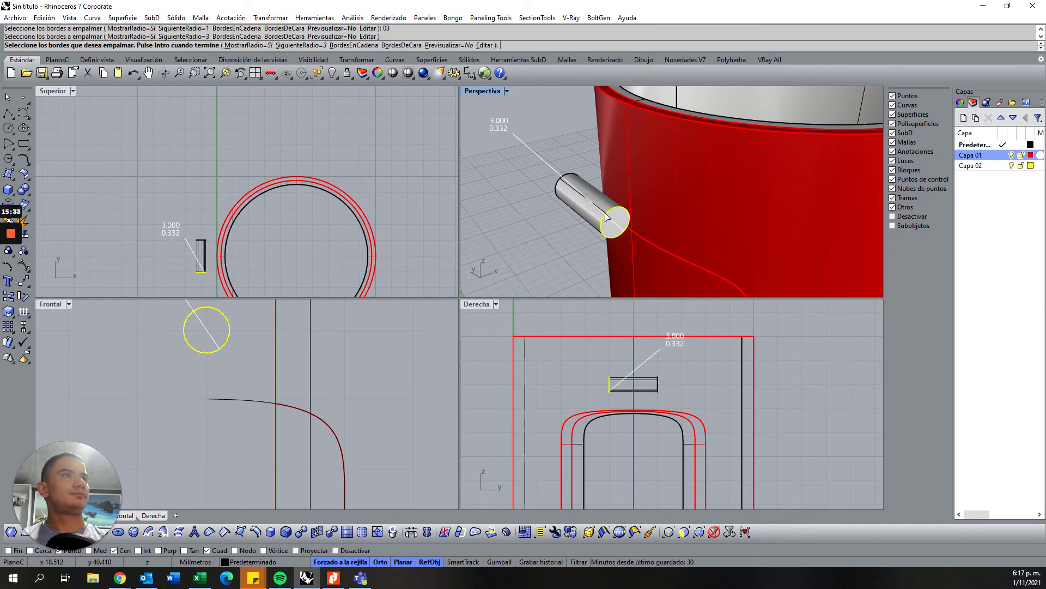
{"action": "key", "text": "Escape"}
Fillet both end edges of the pin with radius 0.3.
{"action": "key", "text": "Return"}
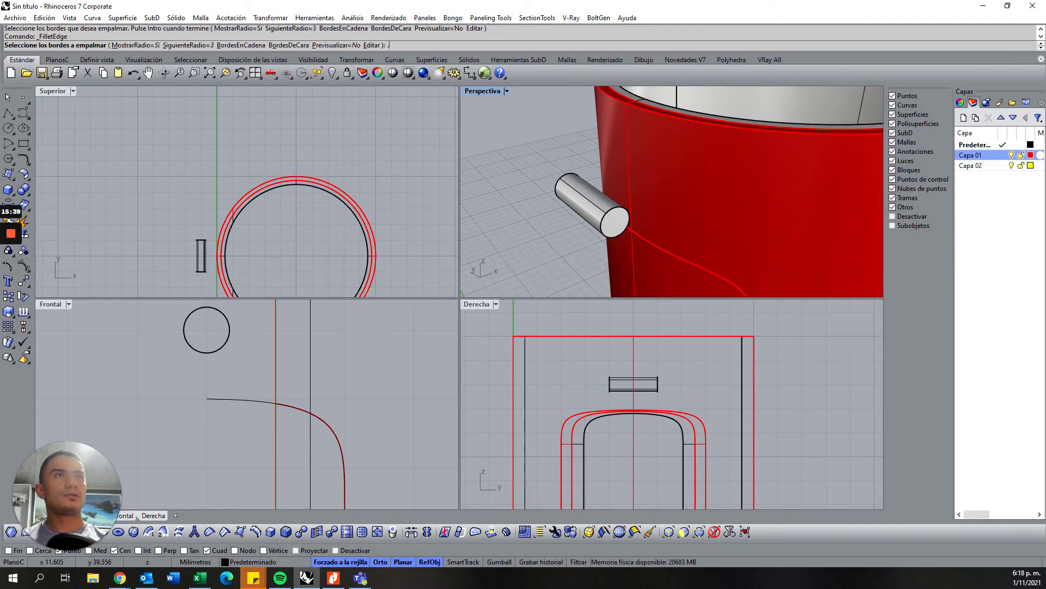
{"action": "type", "text": "3"}
{"action": "key", "text": "Return"}
{"action": "left_click", "coordinate": [610, 213]}
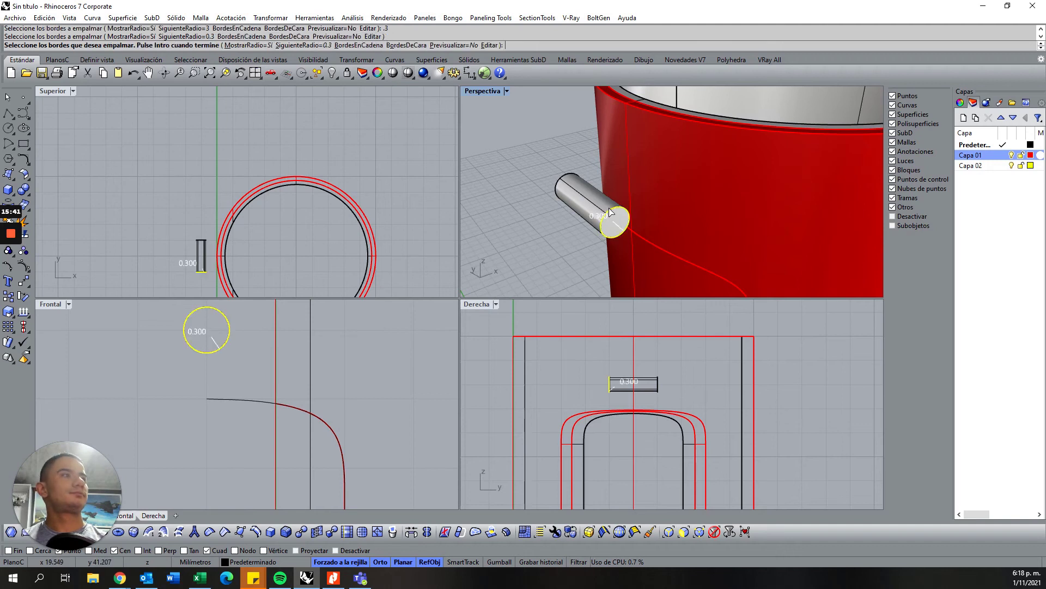
{"action": "key", "text": "Return"}
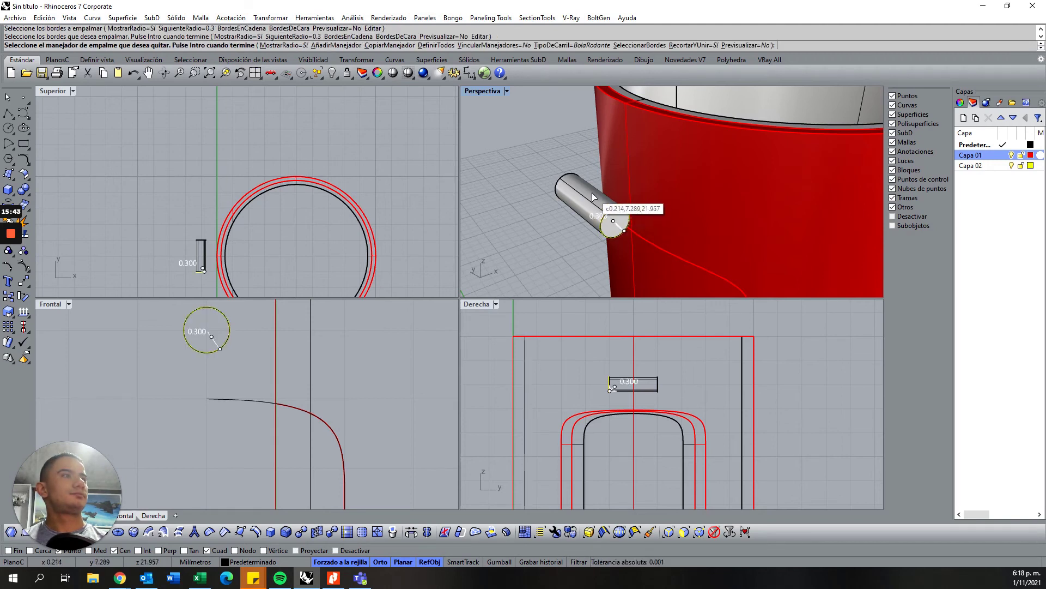
{"action": "key", "text": "Return"}
{"action": "key", "text": "Return"}
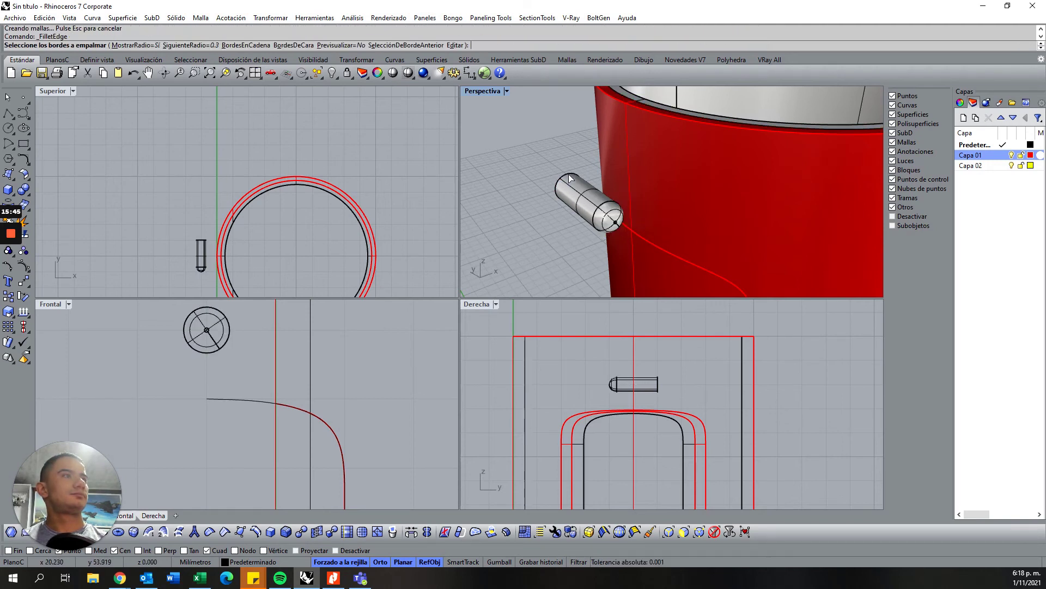
{"action": "left_click", "coordinate": [569, 175]}
{"action": "key", "text": "Return"}
{"action": "key", "text": "Return"}
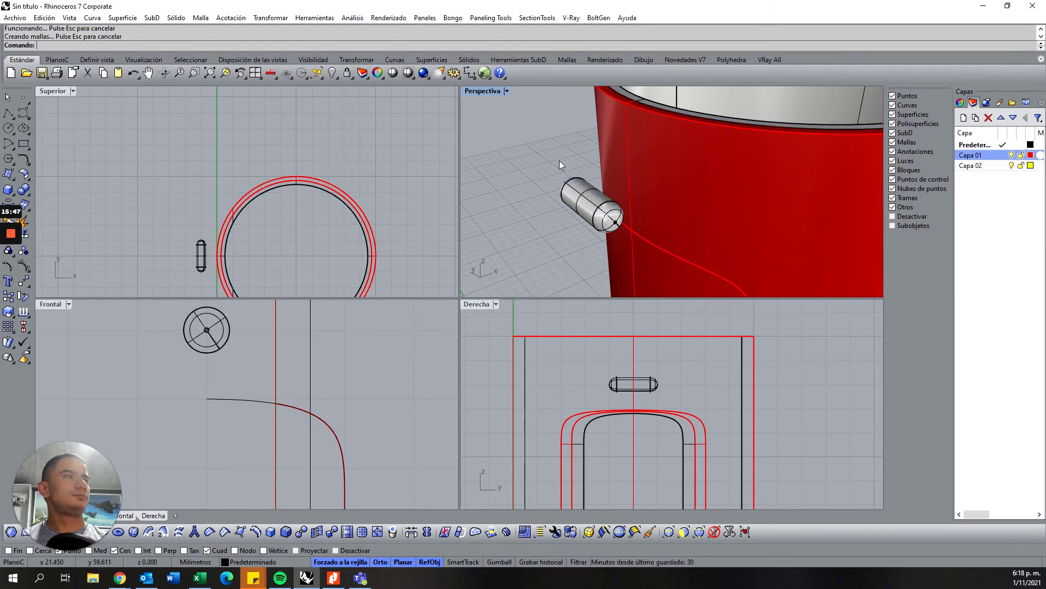
Drag the rounded pin onto the curved stem's top bend in the Front view.
{"action": "left_click", "coordinate": [583, 215]}
{"action": "scroll", "coordinate": [184, 260], "scroll_direction": "up", "scroll_amount": 3}
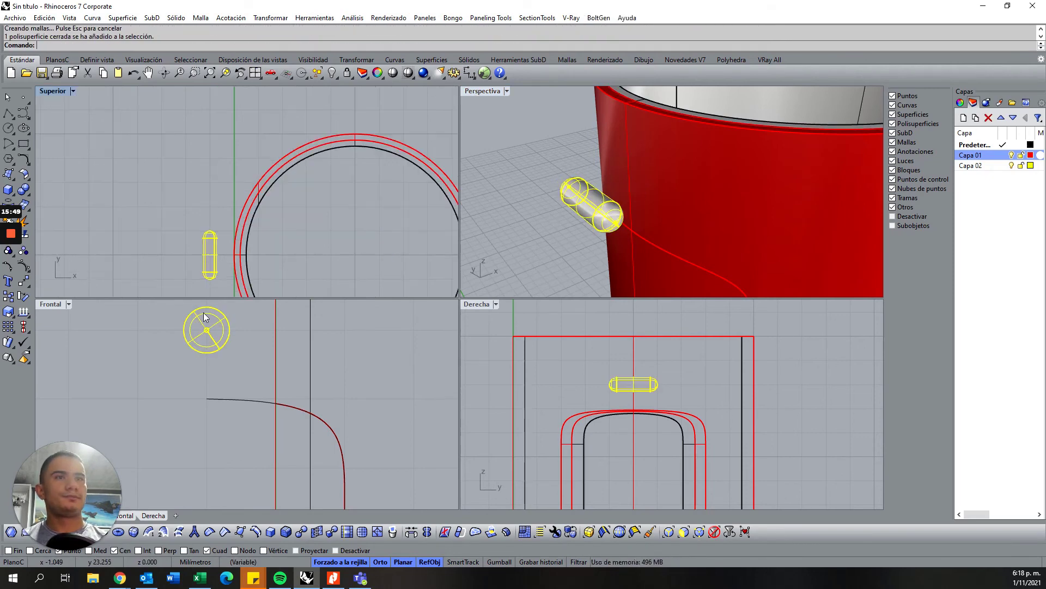
{"action": "scroll", "coordinate": [203, 312], "scroll_direction": "up", "scroll_amount": 3}
{"action": "scroll", "coordinate": [207, 327], "scroll_direction": "down", "scroll_amount": 4}
{"action": "mouse_move", "coordinate": [228, 343]}
{"action": "left_mouse_down"}
{"action": "mouse_move", "coordinate": [261, 339]}
{"action": "mouse_move", "coordinate": [268, 400]}
{"action": "left_mouse_up"}
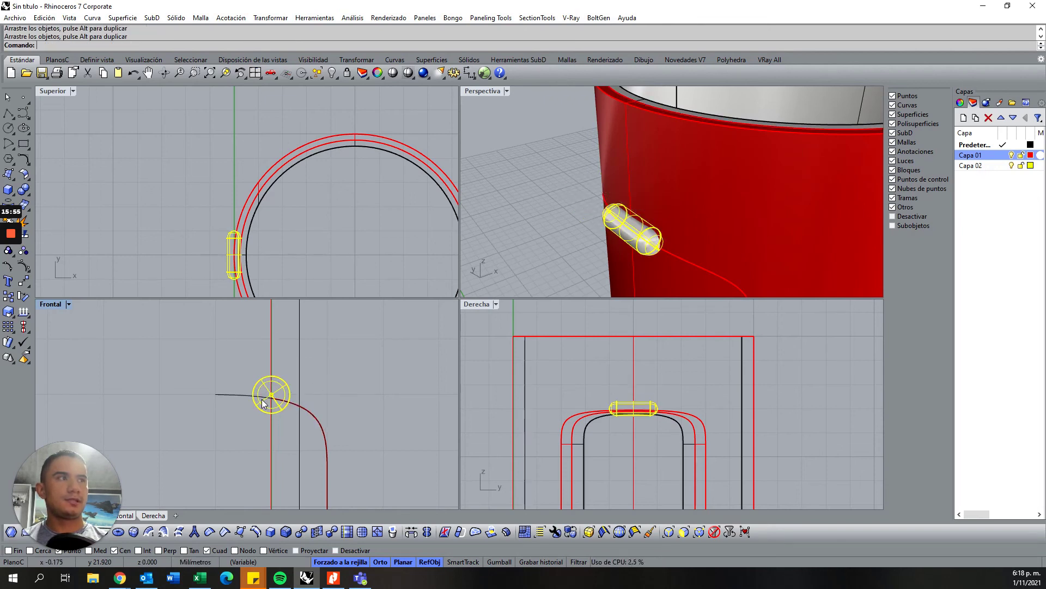
Orbit the Perspective view side-on and select the red lamp body.
{"action": "left_click", "coordinate": [574, 200]}
{"action": "mouse_move", "coordinate": [574, 201]}
{"action": "right_mouse_down"}
{"action": "mouse_move", "coordinate": [818, 191]}
{"action": "mouse_move", "coordinate": [592, 189]}
{"action": "mouse_move", "coordinate": [551, 203]}
{"action": "right_mouse_up"}
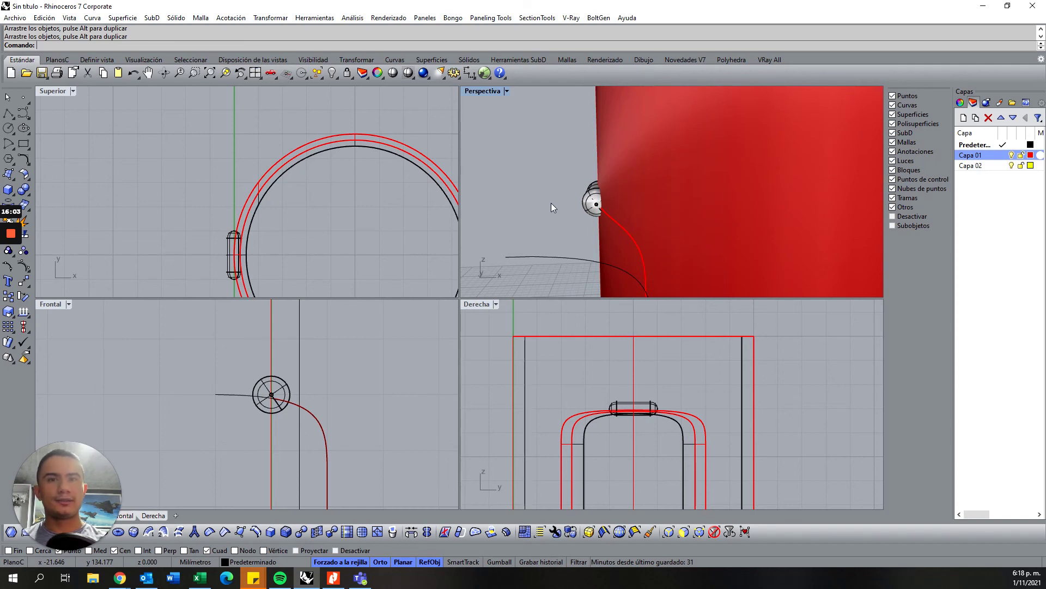
{"action": "left_click", "coordinate": [649, 186]}
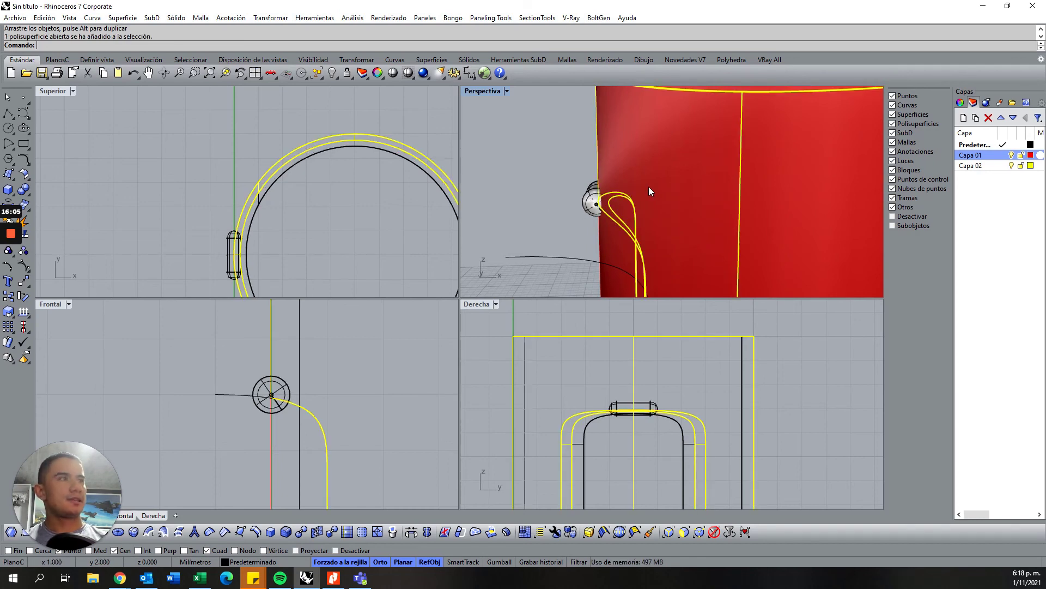
{"action": "scroll", "coordinate": [224, 369], "scroll_direction": "down", "scroll_amount": 1}
{"action": "scroll", "coordinate": [229, 350], "scroll_direction": "down", "scroll_amount": 5}
{"action": "scroll", "coordinate": [229, 350], "scroll_direction": "down", "scroll_amount": 1}
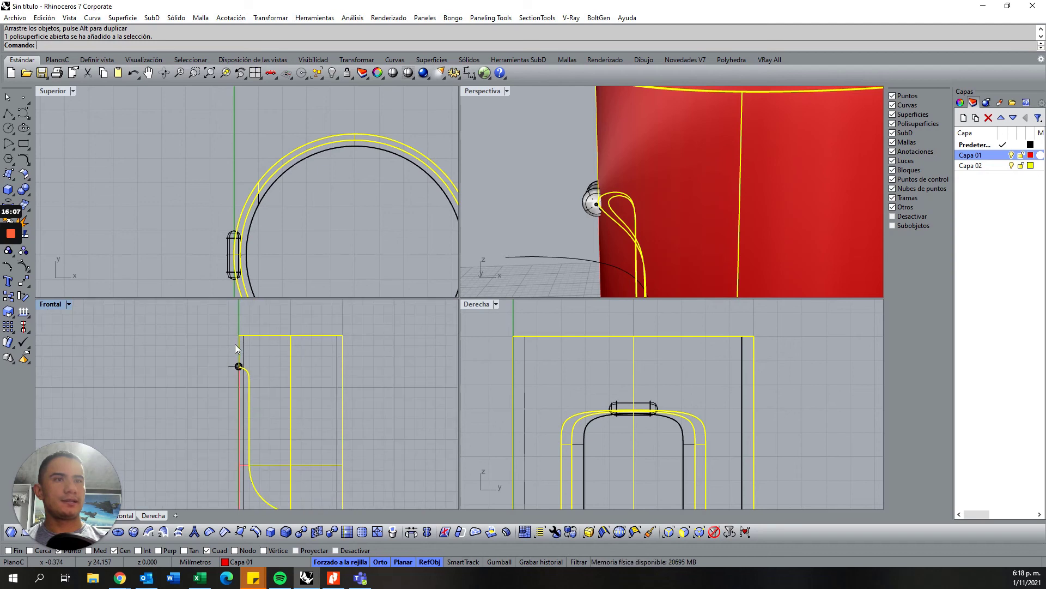
{"action": "scroll", "coordinate": [234, 344], "scroll_direction": "down", "scroll_amount": 1}
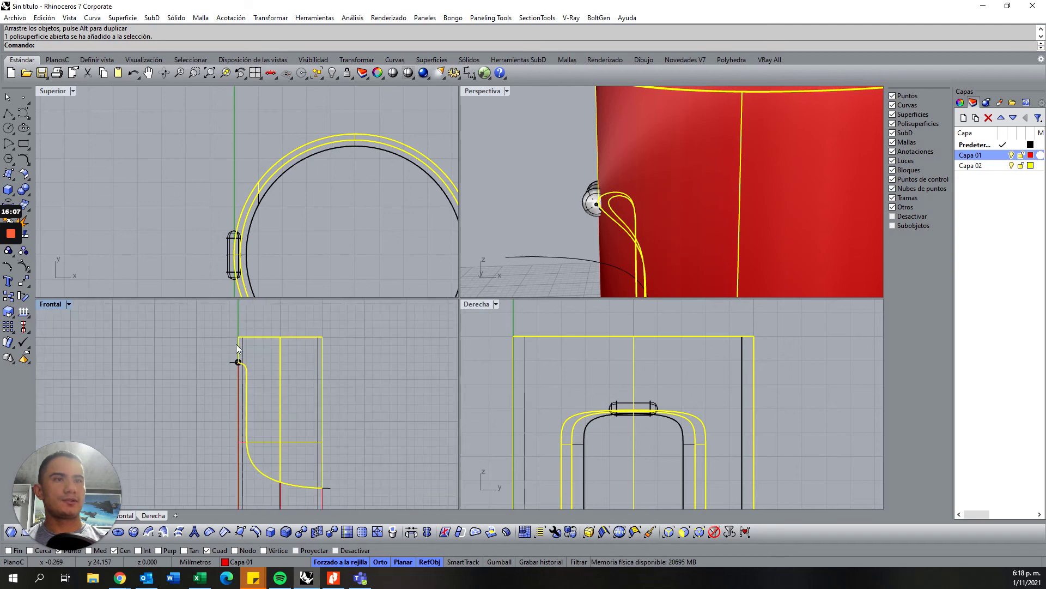
{"action": "right_click", "coordinate": [205, 47]}
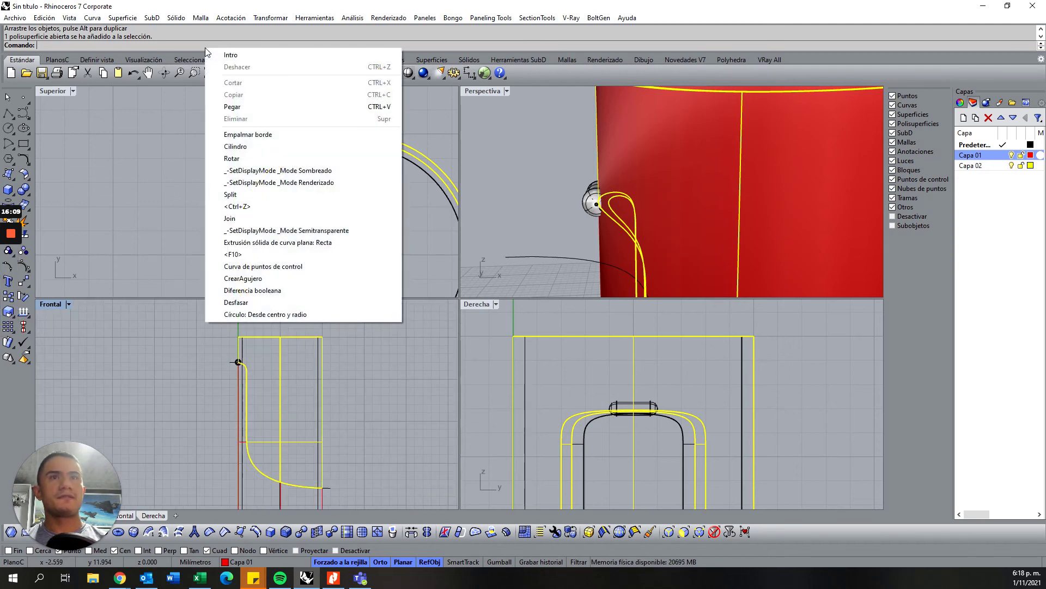
{"action": "left_click", "coordinate": [239, 160]}
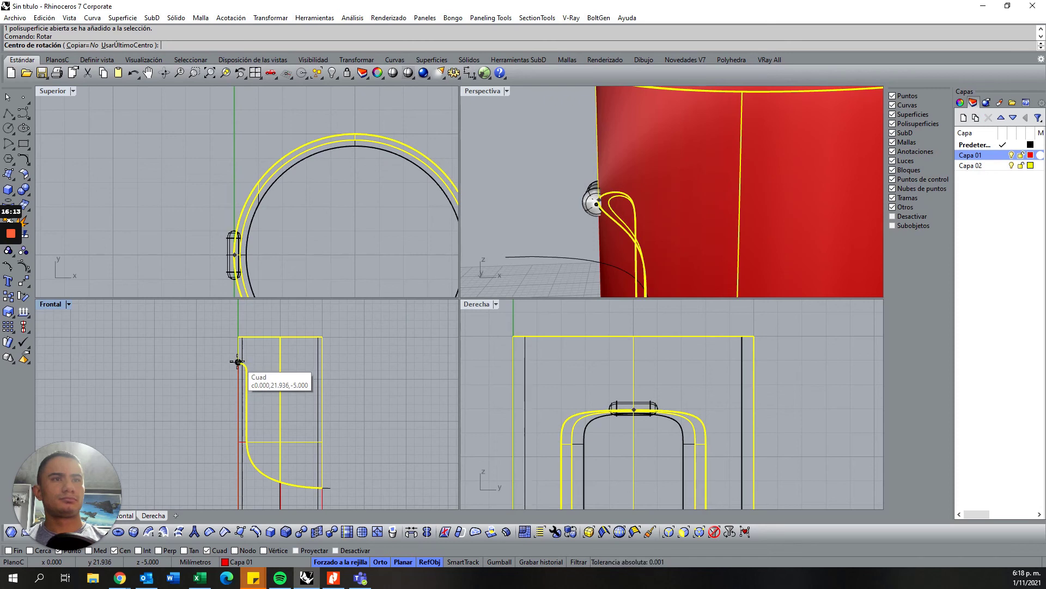
{"action": "scroll", "coordinate": [240, 364], "scroll_direction": "up", "scroll_amount": 3}
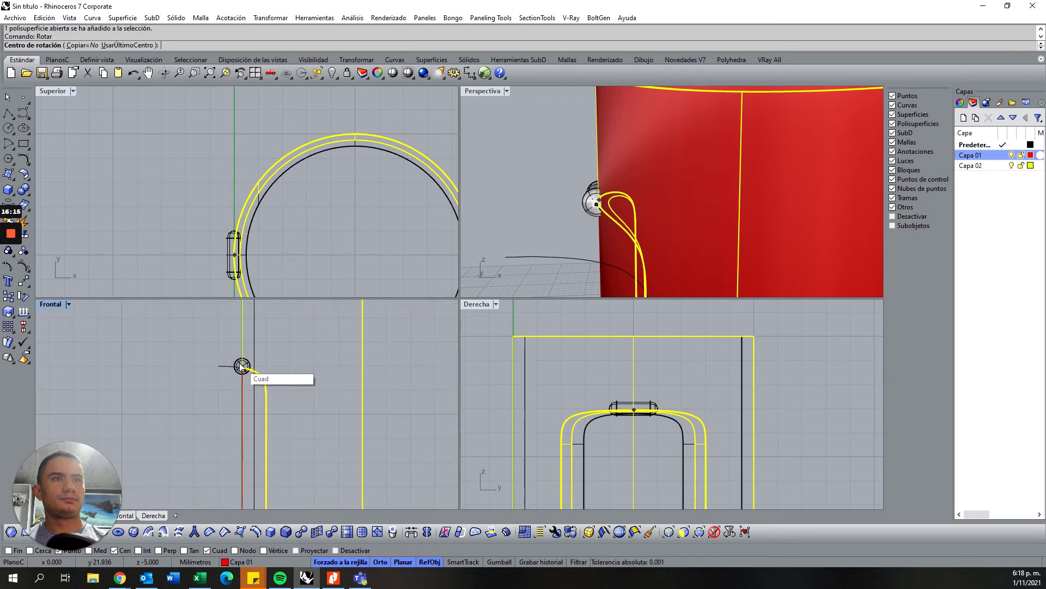
{"action": "scroll", "coordinate": [242, 366], "scroll_direction": "down", "scroll_amount": 3}
{"action": "left_click", "coordinate": [239, 363]}
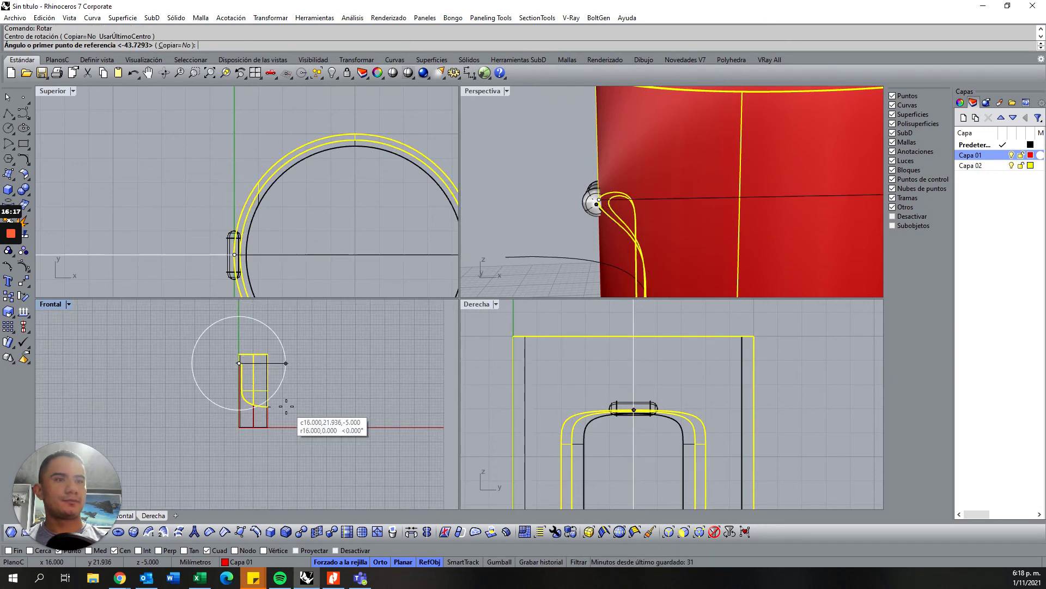
{"action": "left_click", "coordinate": [286, 406]}
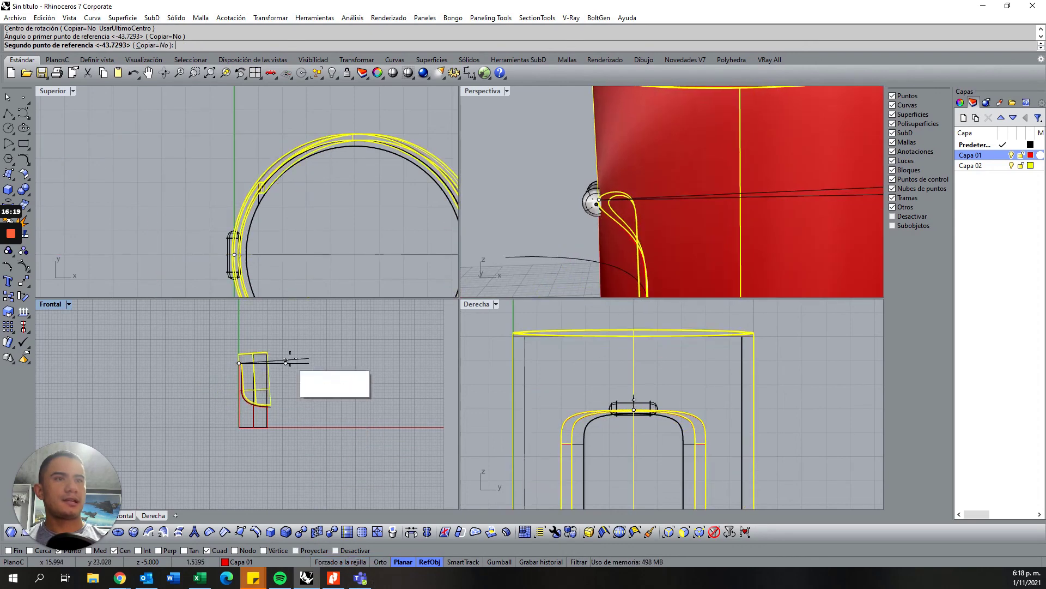
{"action": "left_click", "coordinate": [270, 328]}
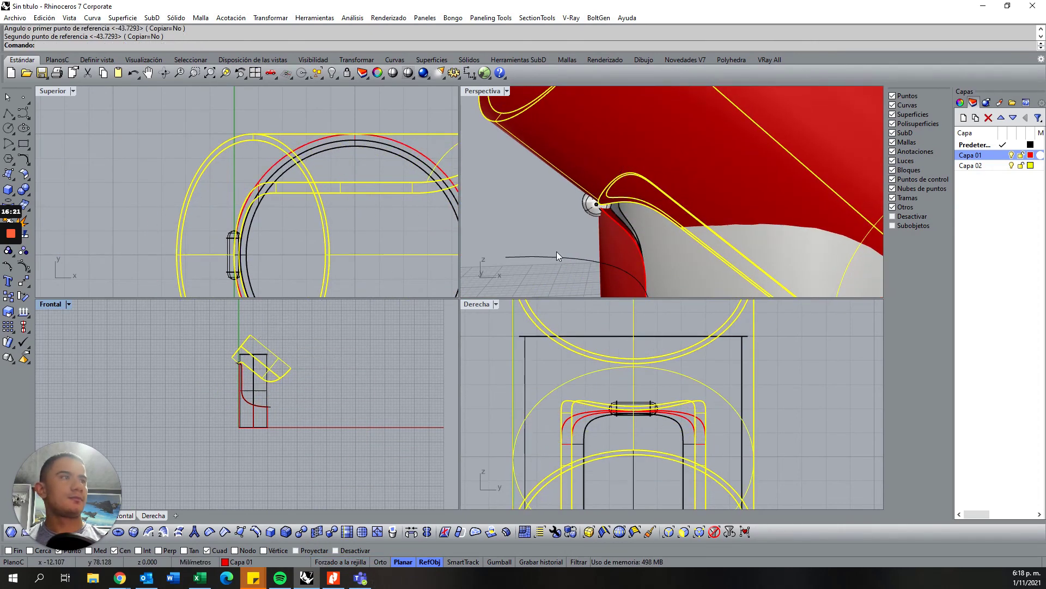
{"action": "scroll", "coordinate": [557, 251], "scroll_direction": "down", "scroll_amount": 5}
{"action": "right_click_drag", "start_coordinate": [637, 165], "coordinate": [611, 168]}
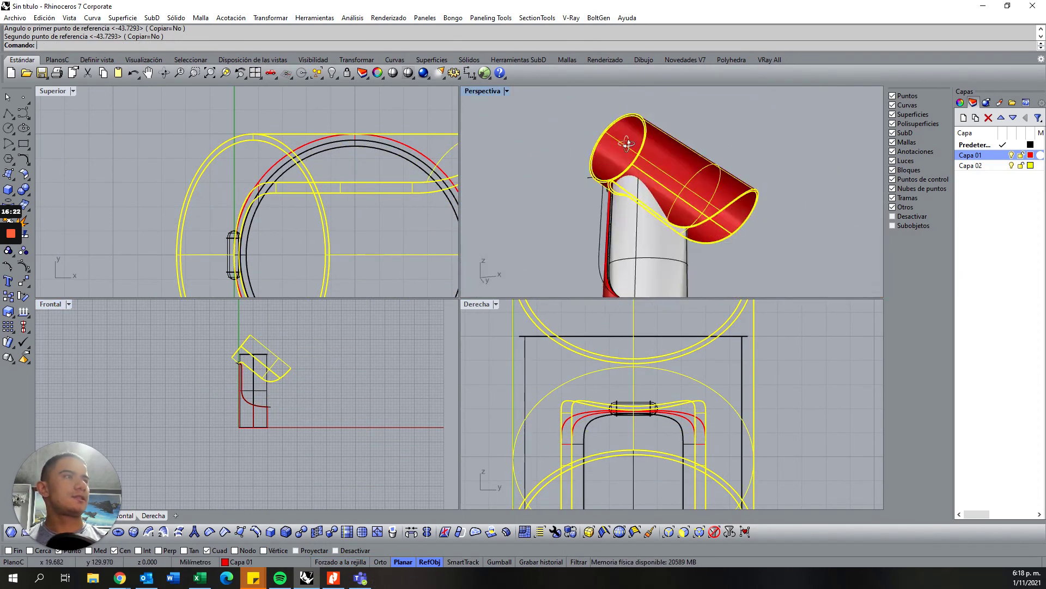
{"action": "left_click", "coordinate": [573, 182]}
{"action": "scroll", "coordinate": [613, 178], "scroll_direction": "up", "scroll_amount": 3}
{"action": "scroll", "coordinate": [614, 197], "scroll_direction": "up", "scroll_amount": 3}
{"action": "scroll", "coordinate": [609, 222], "scroll_direction": "up", "scroll_amount": 3}
{"action": "scroll", "coordinate": [677, 228], "scroll_direction": "up", "scroll_amount": 3}
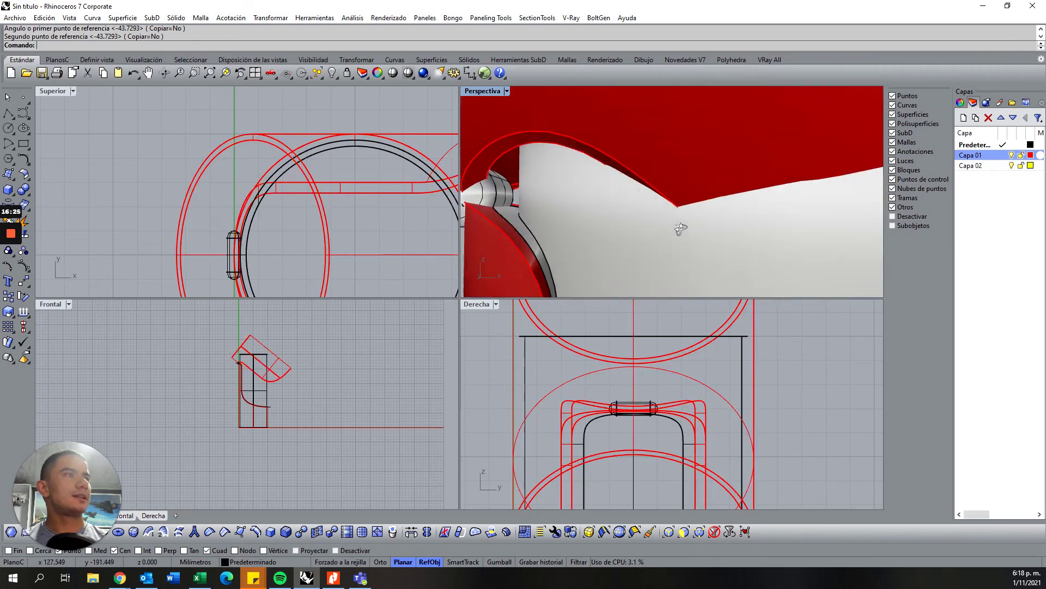
{"action": "key", "text": "ctrl+z"}
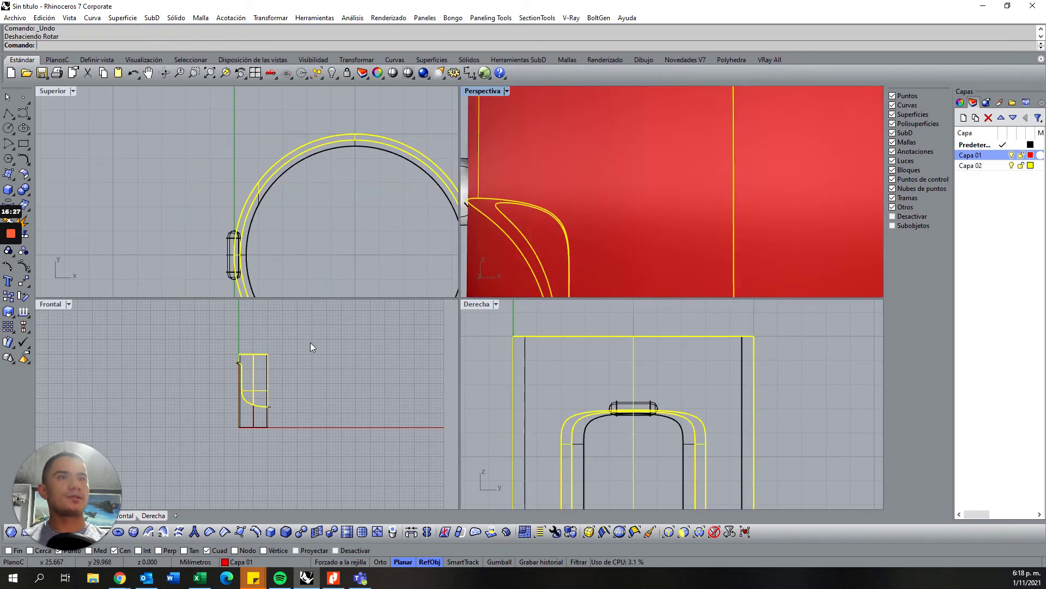
{"action": "left_click", "coordinate": [276, 370]}
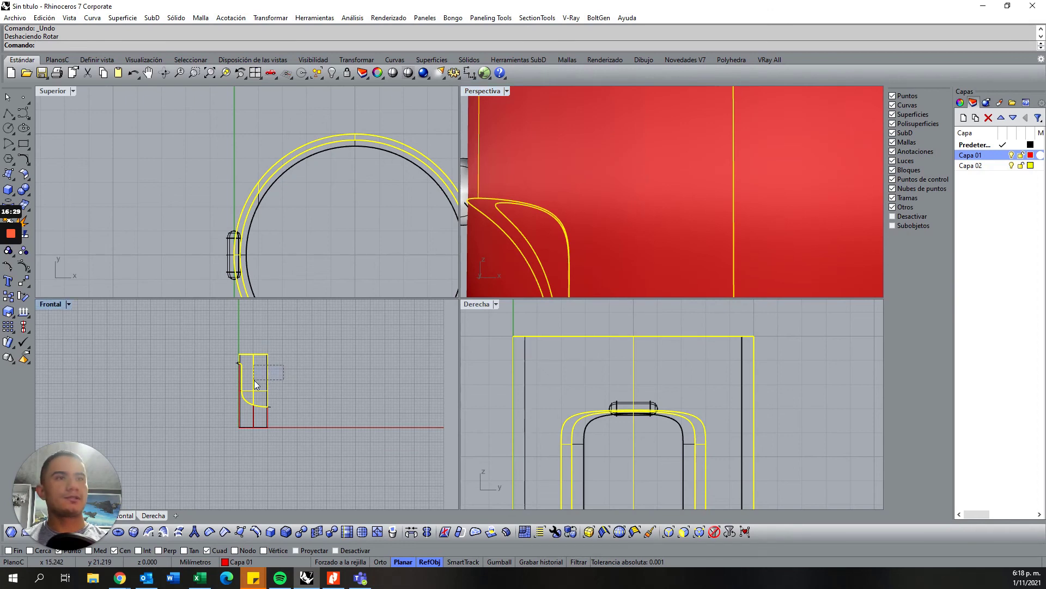
{"action": "left_click_drag", "start_coordinate": [256, 384], "coordinate": [259, 385]}
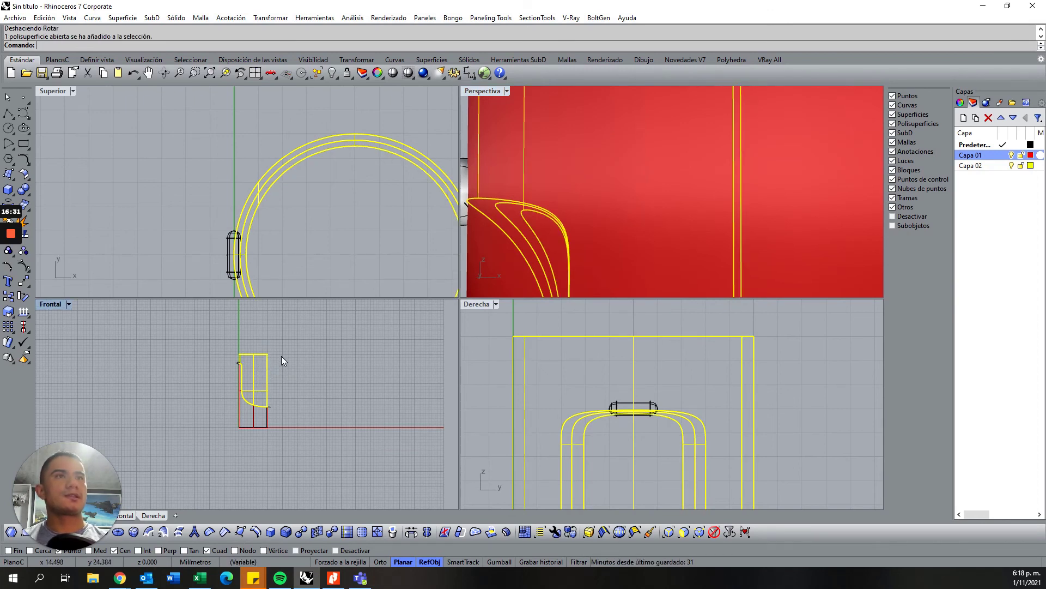
Rotate the lamp head about the pivot pin so it tilts upward.
{"action": "right_click", "coordinate": [201, 45]}
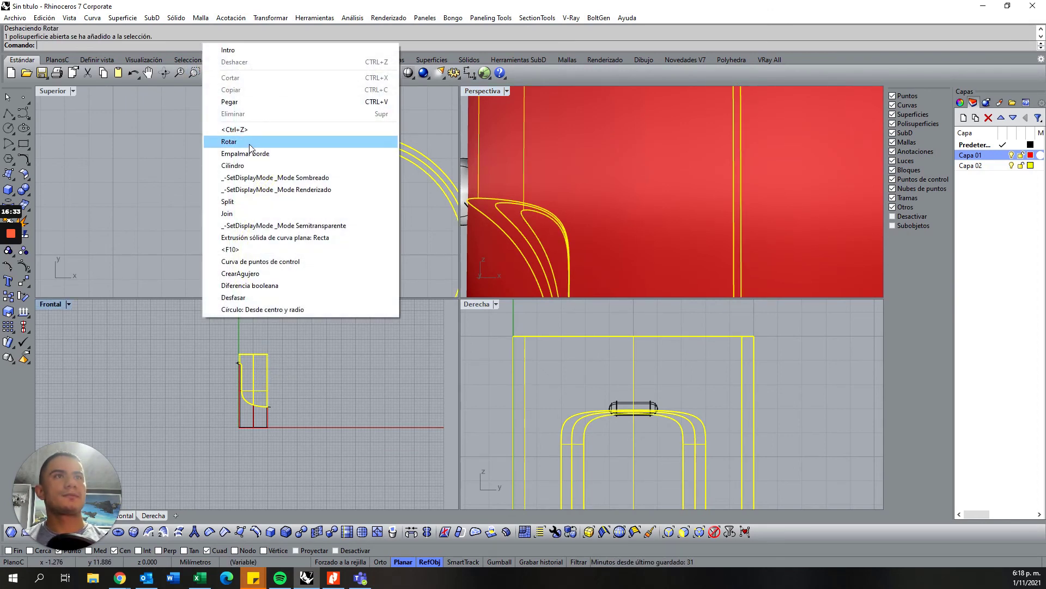
{"action": "left_click", "coordinate": [229, 141]}
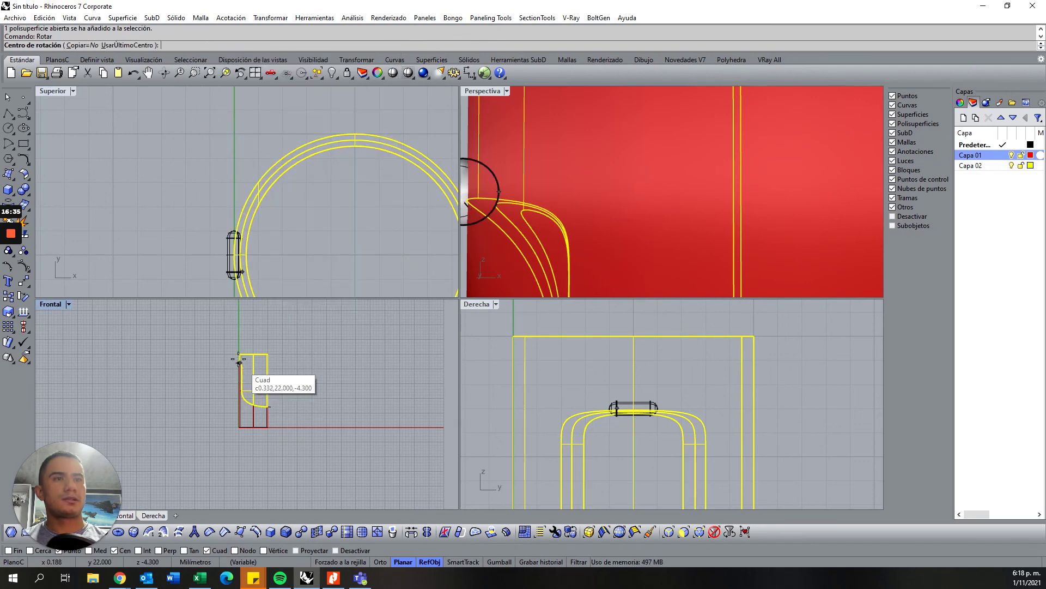
{"action": "scroll", "coordinate": [237, 368], "scroll_direction": "up", "scroll_amount": 5}
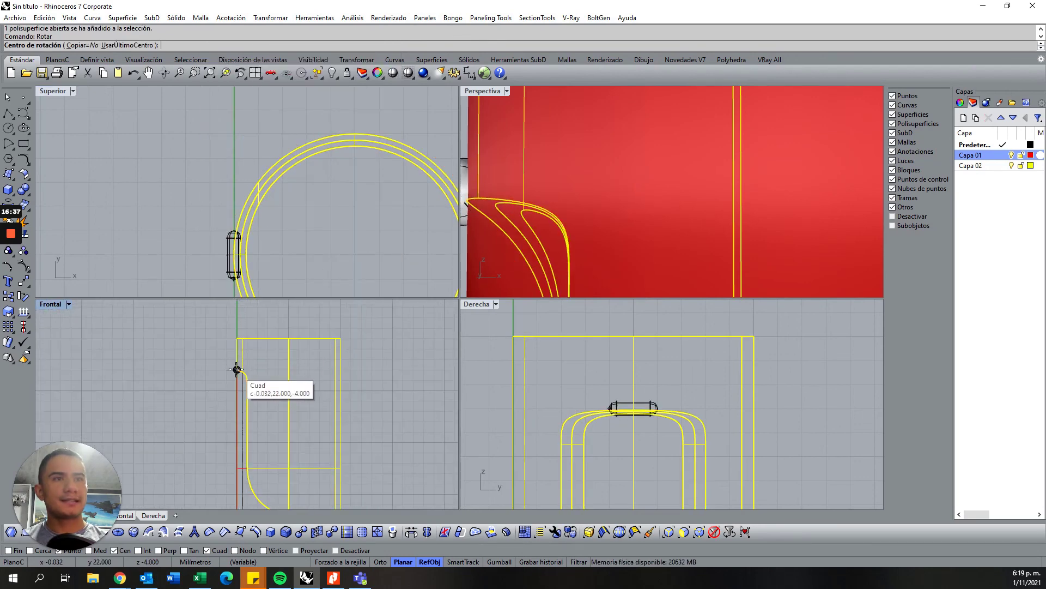
{"action": "left_click", "coordinate": [237, 369]}
{"action": "scroll", "coordinate": [273, 368], "scroll_direction": "down", "scroll_amount": 2}
{"action": "left_click", "coordinate": [359, 445]}
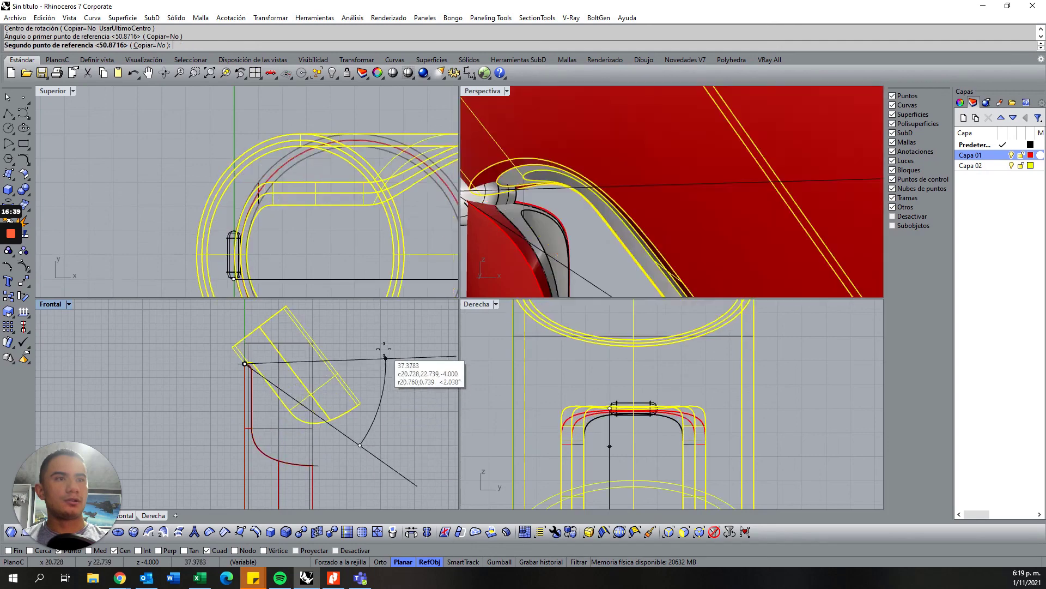
{"action": "left_click", "coordinate": [348, 323]}
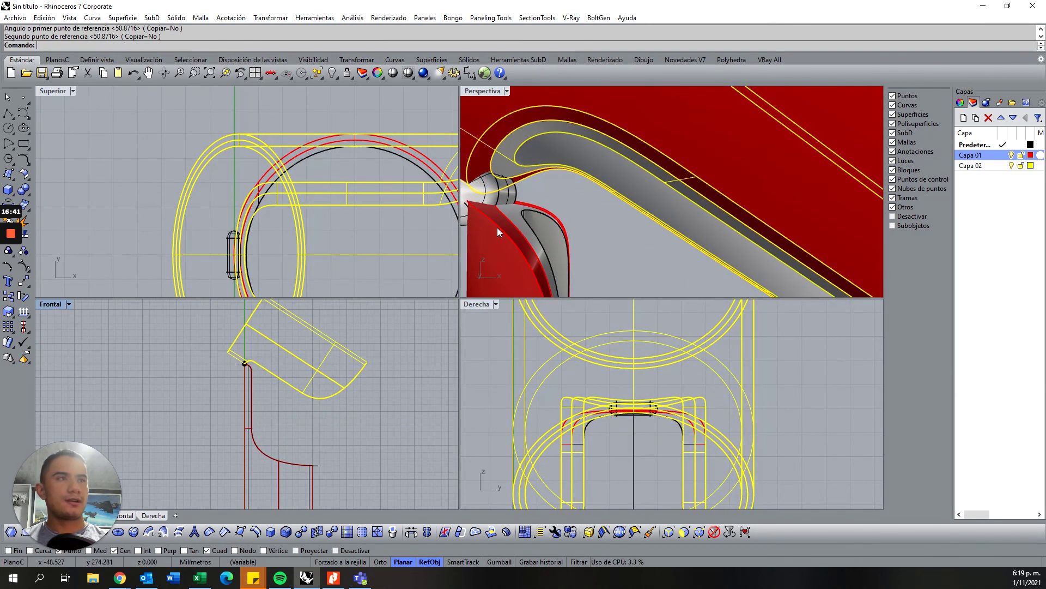
{"action": "scroll", "coordinate": [564, 172], "scroll_direction": "up", "scroll_amount": 3}
{"action": "key", "text": "Escape"}
Orbit and zoom the Perspective view to inspect the whole tilted lamp.
{"action": "scroll", "coordinate": [574, 199], "scroll_direction": "up", "scroll_amount": 3}
{"action": "scroll", "coordinate": [574, 198], "scroll_direction": "down", "scroll_amount": 3}
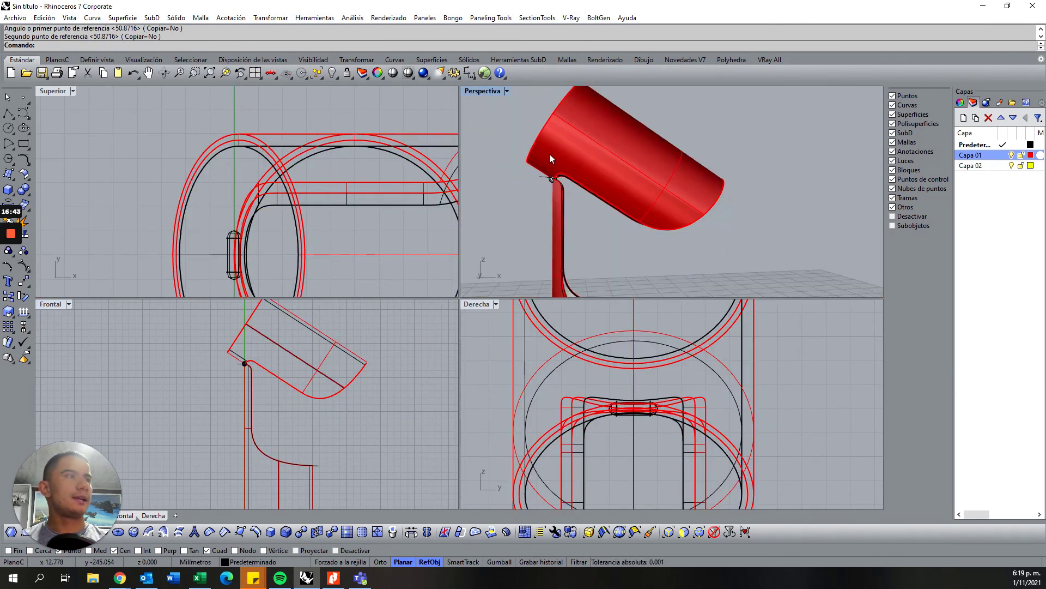
{"action": "scroll", "coordinate": [550, 153], "scroll_direction": "down", "scroll_amount": 3}
{"action": "right_click_drag", "start_coordinate": [681, 198], "coordinate": [554, 231]}
{"action": "scroll", "coordinate": [626, 143], "scroll_direction": "up", "scroll_amount": 2}
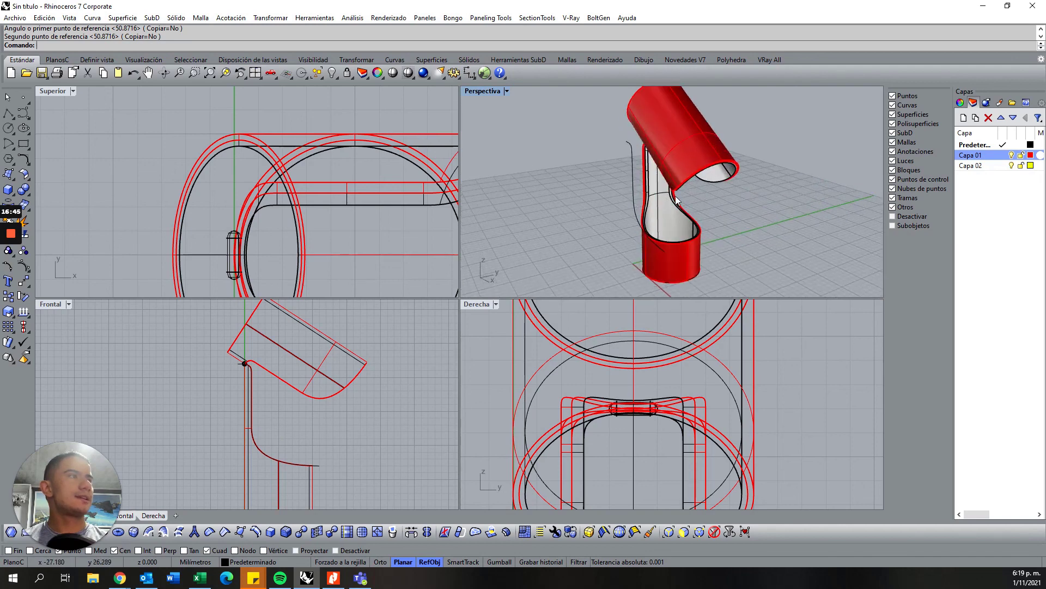
{"action": "right_click_drag", "start_coordinate": [626, 142], "coordinate": [611, 224]}
{"action": "scroll", "coordinate": [591, 214], "scroll_direction": "down", "scroll_amount": 1}
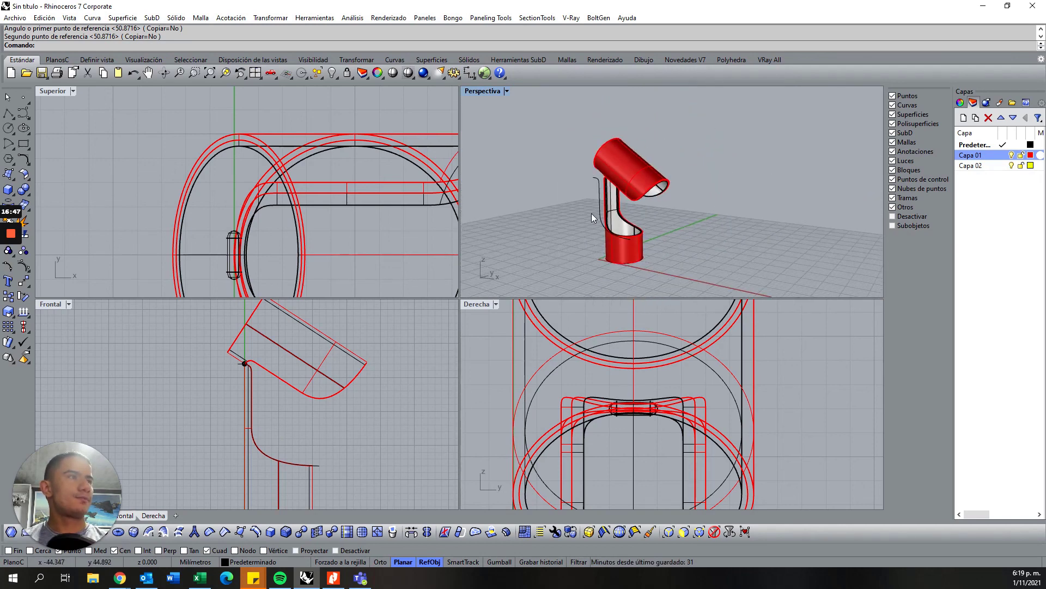
{"action": "scroll", "coordinate": [579, 208], "scroll_direction": "up", "scroll_amount": 1}
{"action": "scroll", "coordinate": [580, 211], "scroll_direction": "up", "scroll_amount": 1}
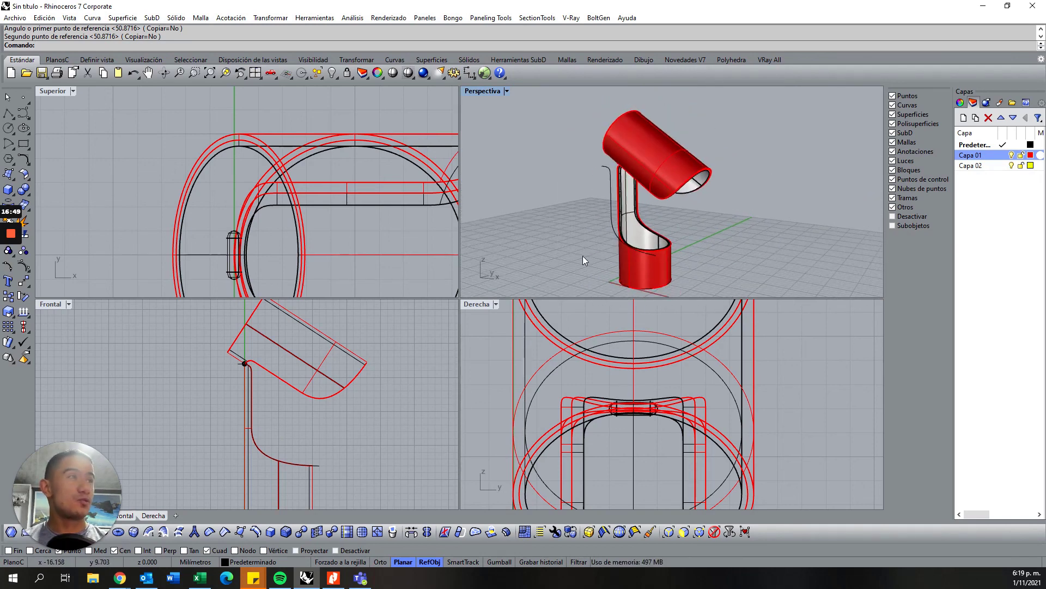
{"action": "scroll", "coordinate": [659, 169], "scroll_direction": "down", "scroll_amount": 1}
Zoom in on the finished lamp in the Perspective view.
{"action": "scroll", "coordinate": [638, 218], "scroll_direction": "up", "scroll_amount": 1}
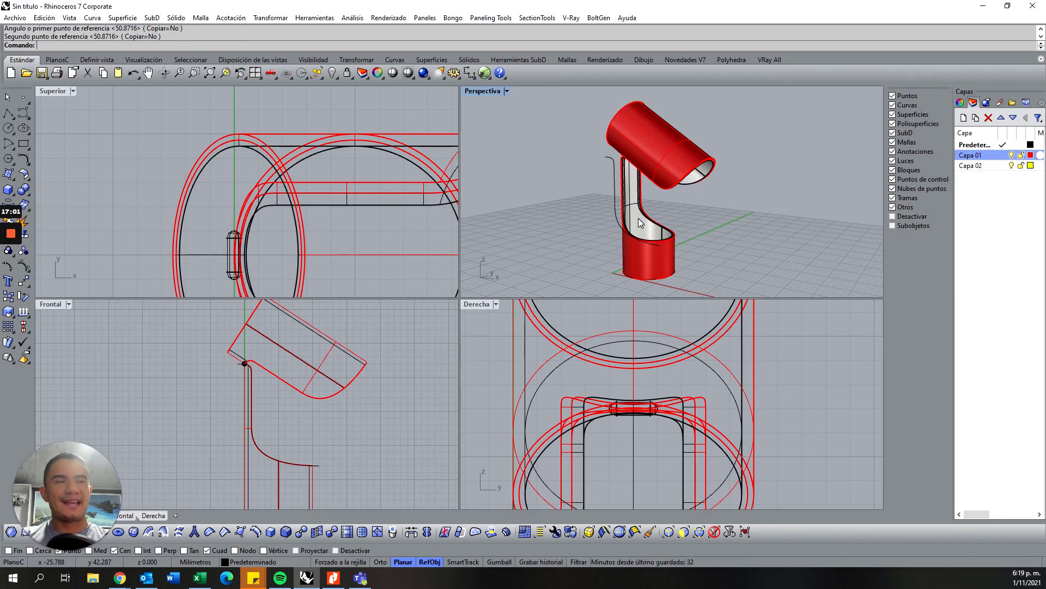
View the reference lamp photo and YouTube channel tabs, ending on the mrhino3d.com home page.
{"action": "left_click", "coordinate": [121, 579]}
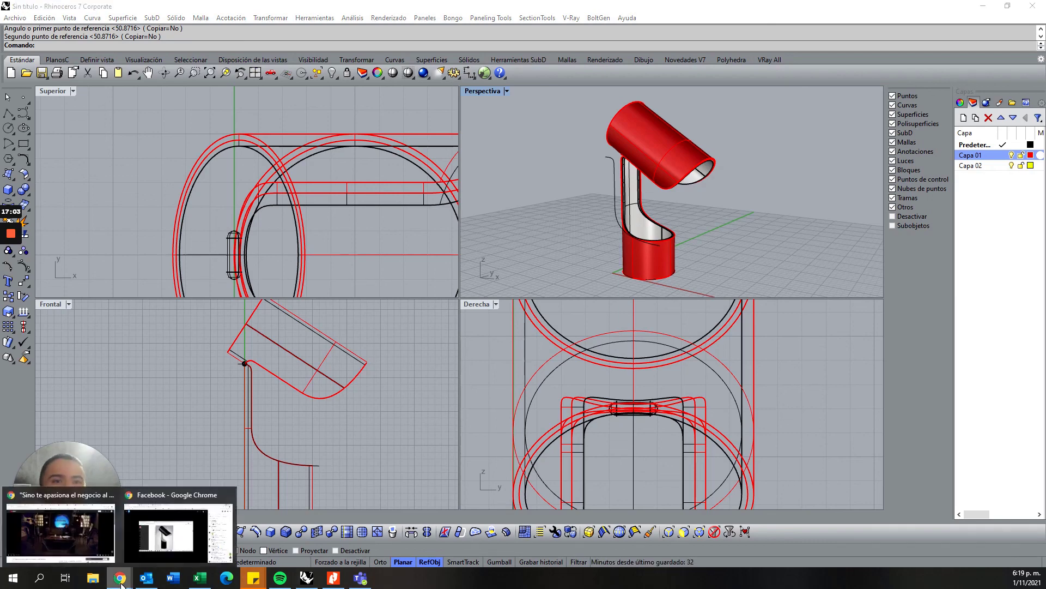
{"action": "left_click", "coordinate": [164, 531]}
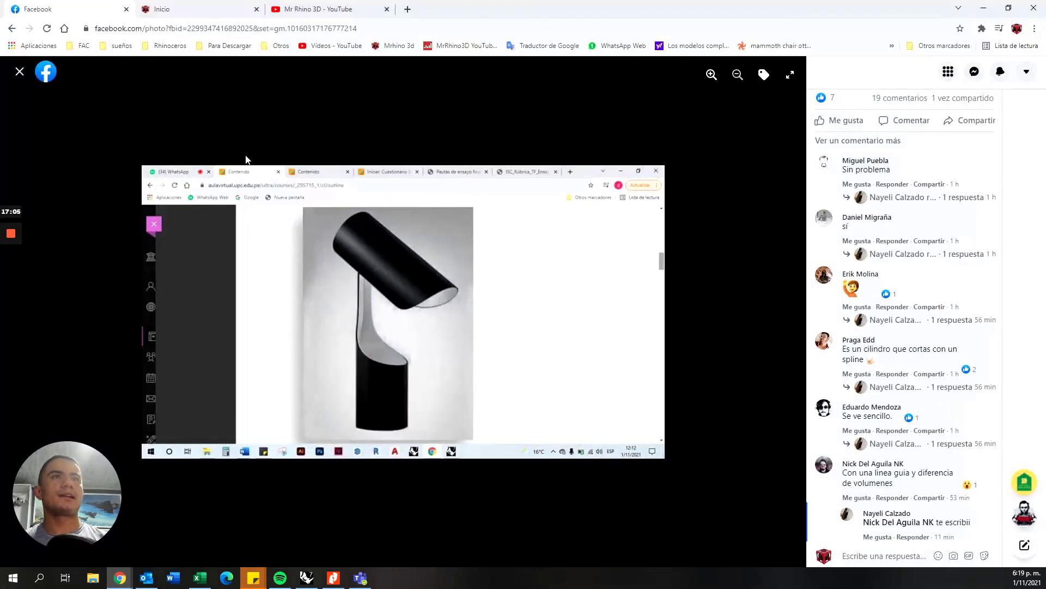
{"action": "mouse_move", "coordinate": [899, 368]}
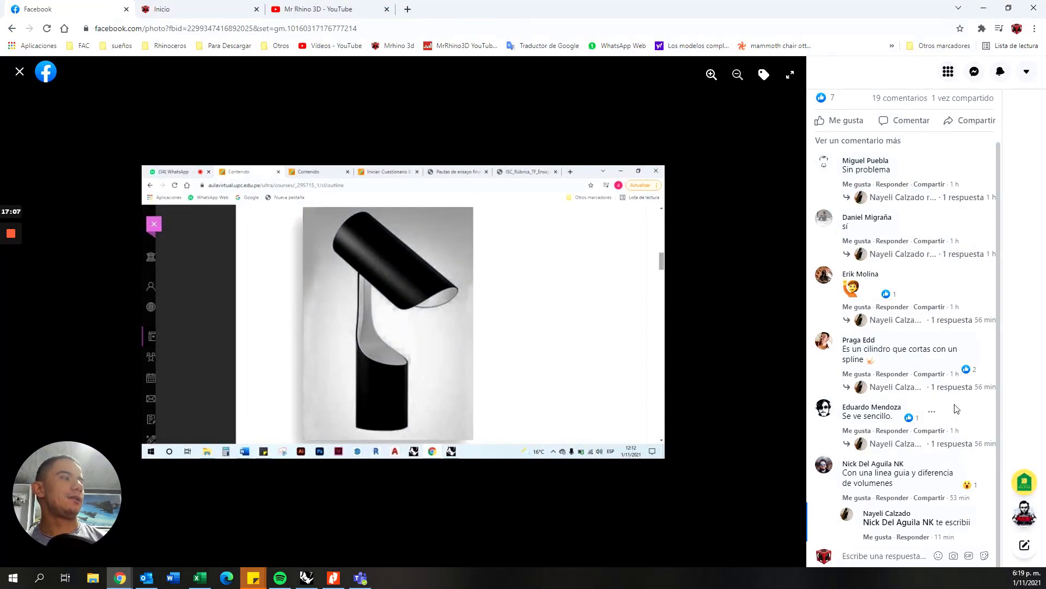
{"action": "left_click", "coordinate": [182, 7]}
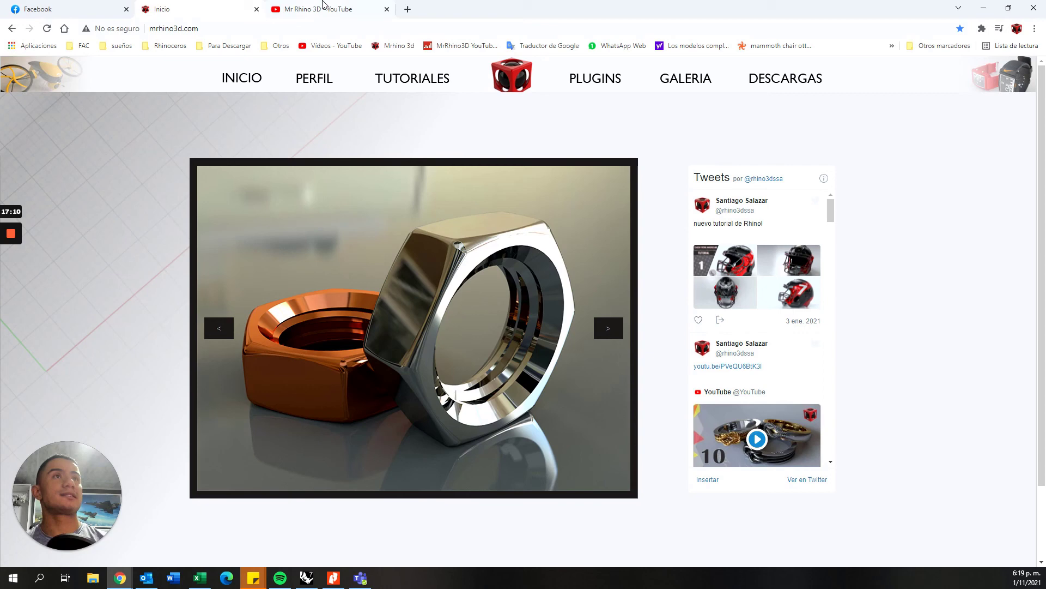
{"action": "left_click", "coordinate": [323, 6]}
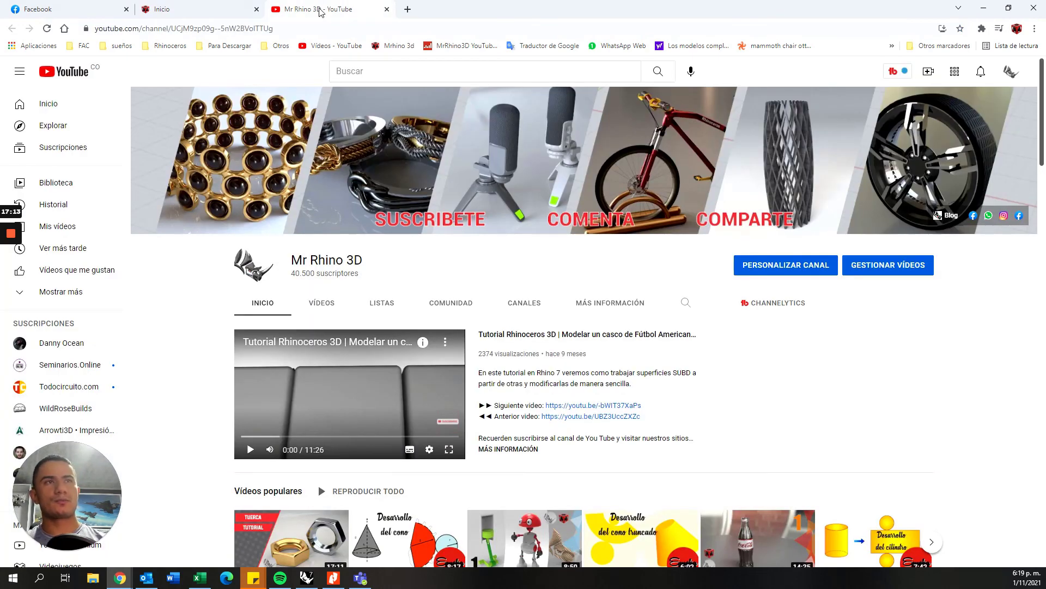
{"action": "left_click", "coordinate": [84, 5]}
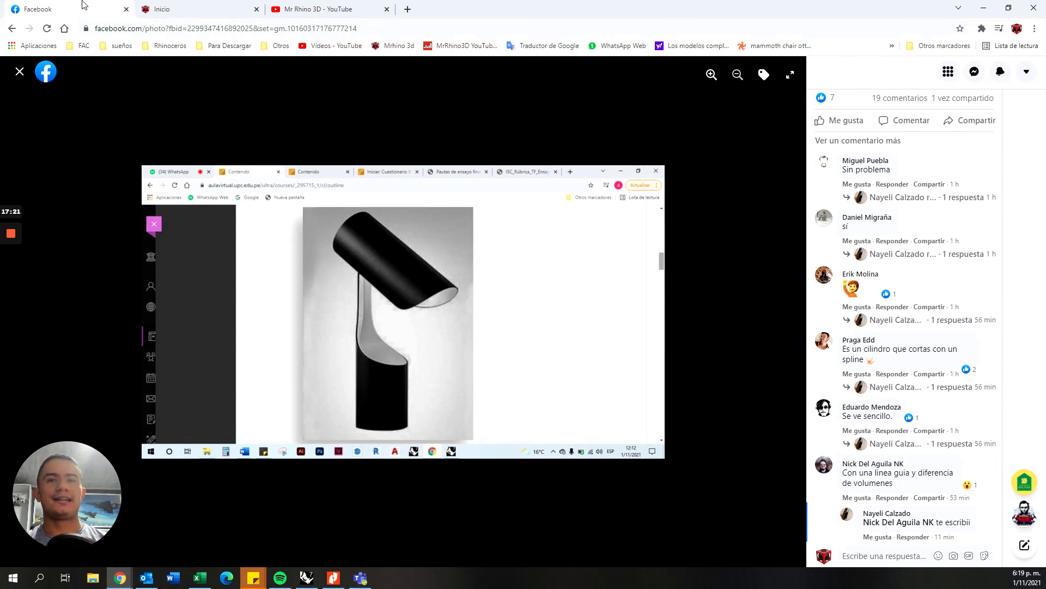
{"action": "key", "text": "ctrl+Tab"}
{"action": "key", "text": "ctrl+Tab"}
{"action": "key", "text": "ctrl+Tab"}
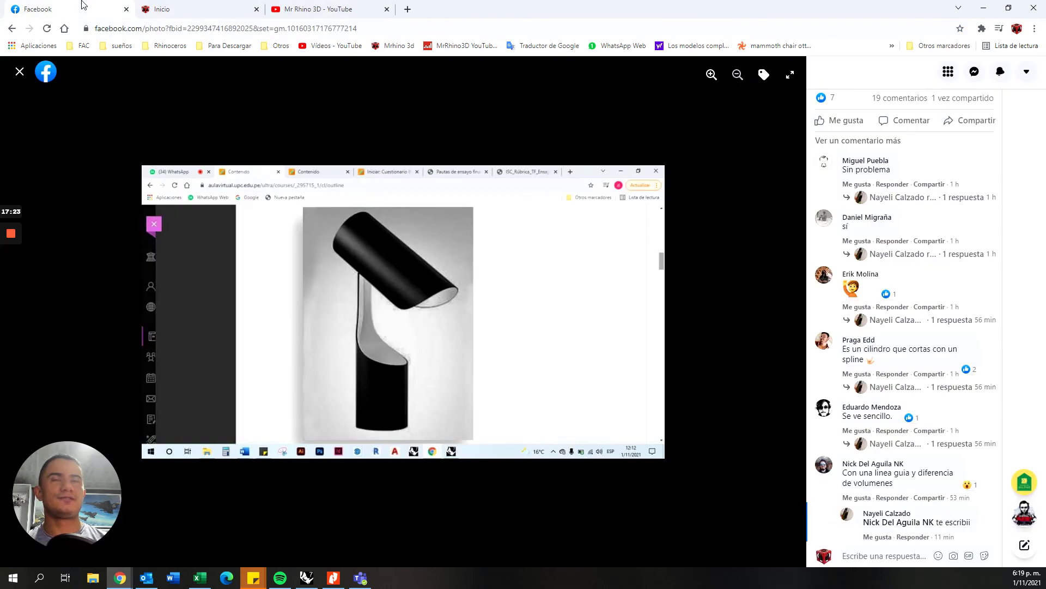
{"action": "left_click", "coordinate": [208, 4]}
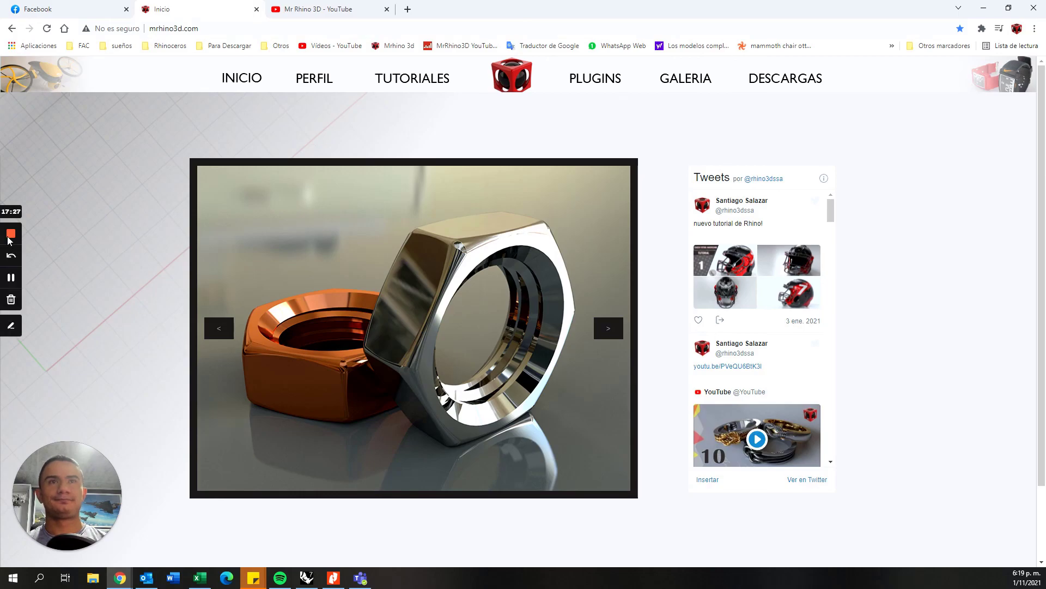